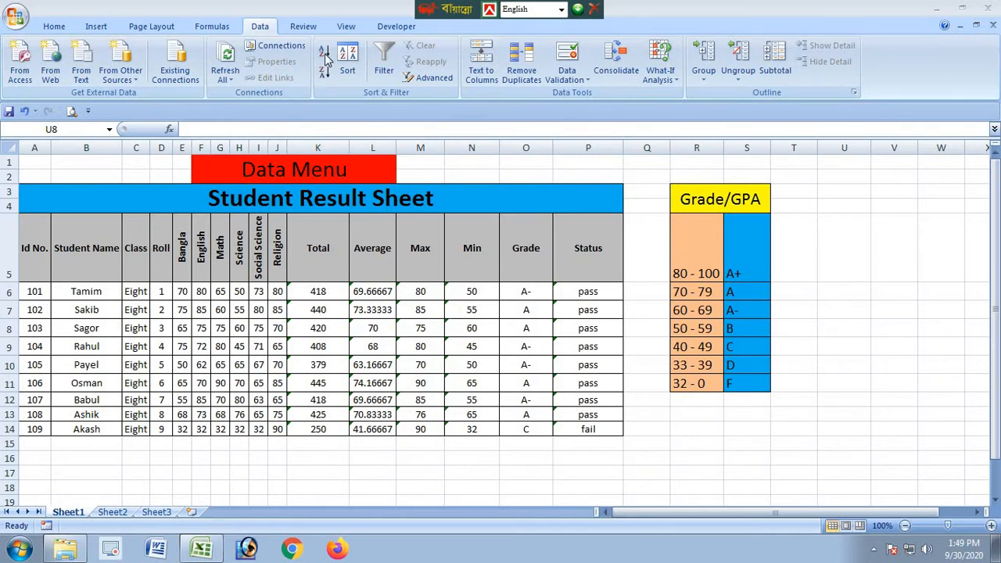
Sort the Id No. values in A6:A14 in descending order, continuing with the current selection only.
left_click(36, 290)
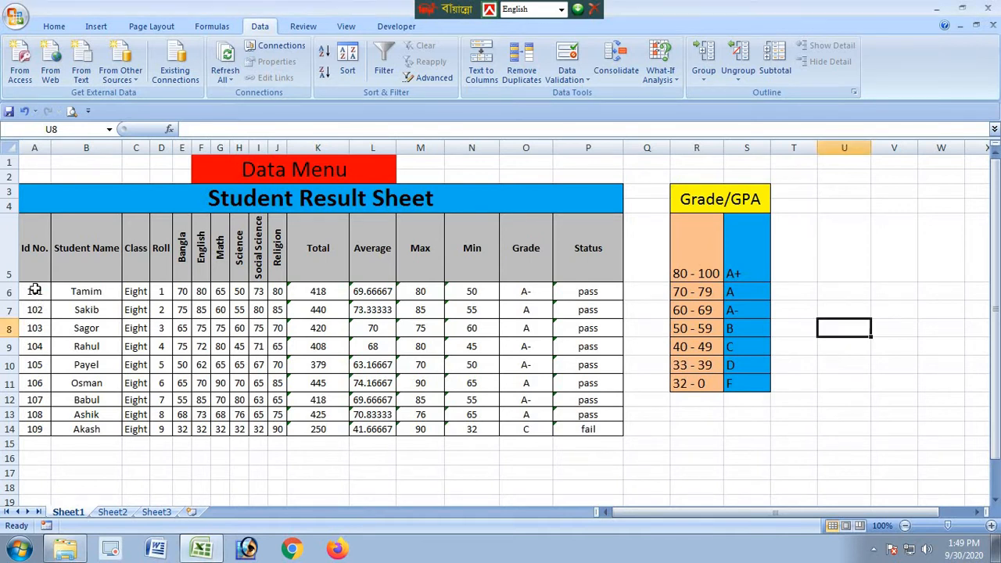
left_click_drag(34, 293, 36, 422)
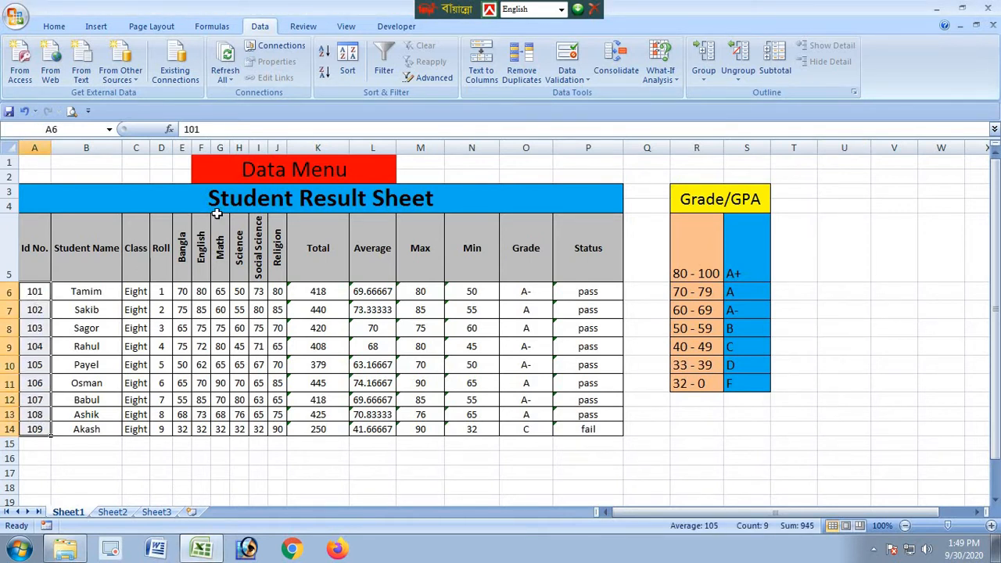
left_click(326, 72)
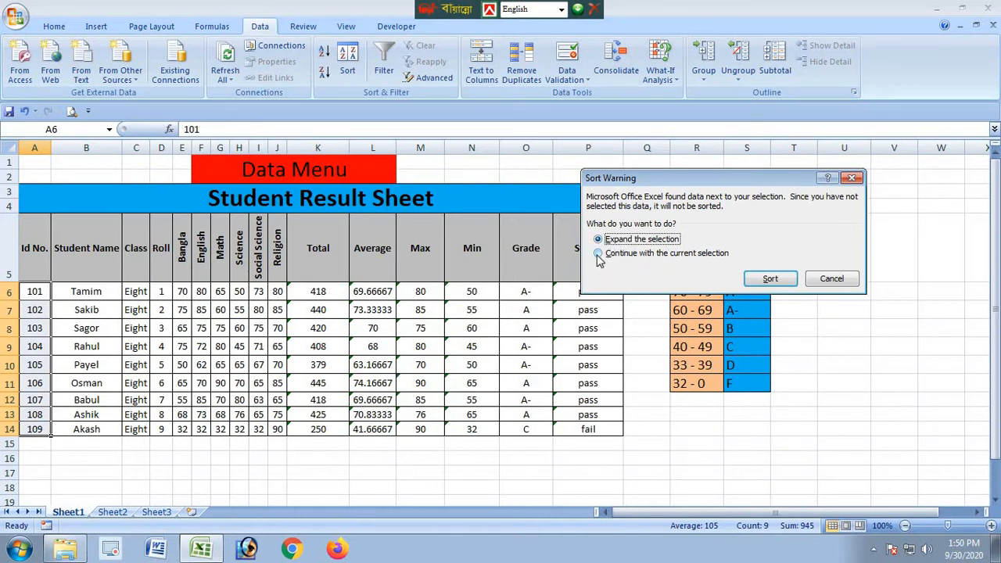
left_click(598, 254)
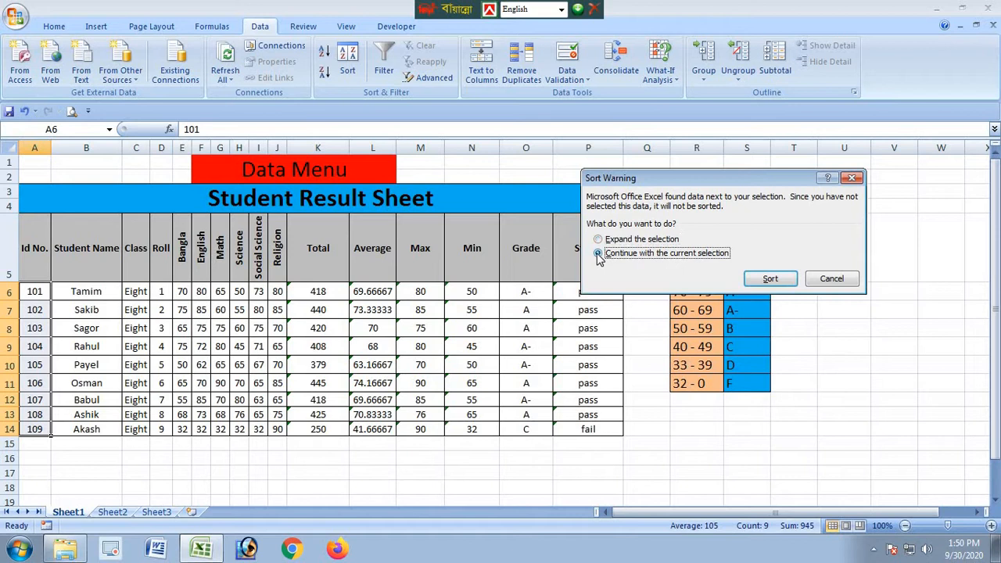
left_click(770, 280)
left_click(114, 462)
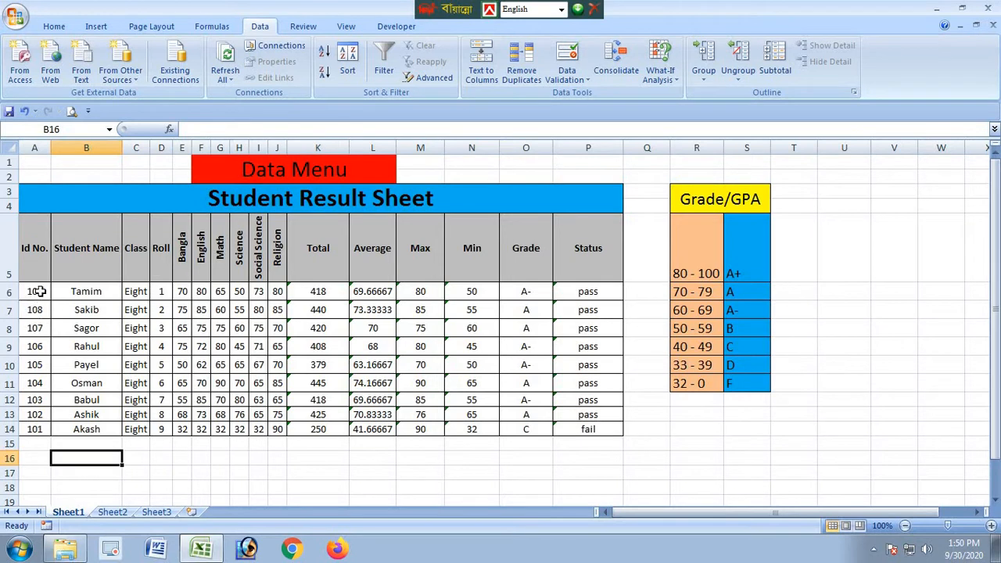
Sort the Id No. values in A6:A14 in ascending order, continuing with the current selection only.
left_click_drag(39, 291, 39, 426)
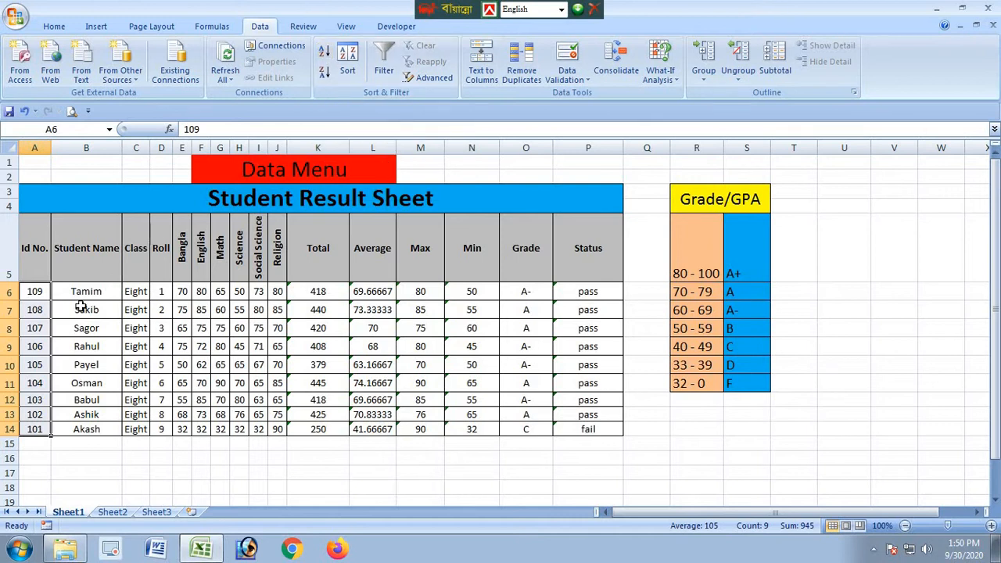
left_click(324, 51)
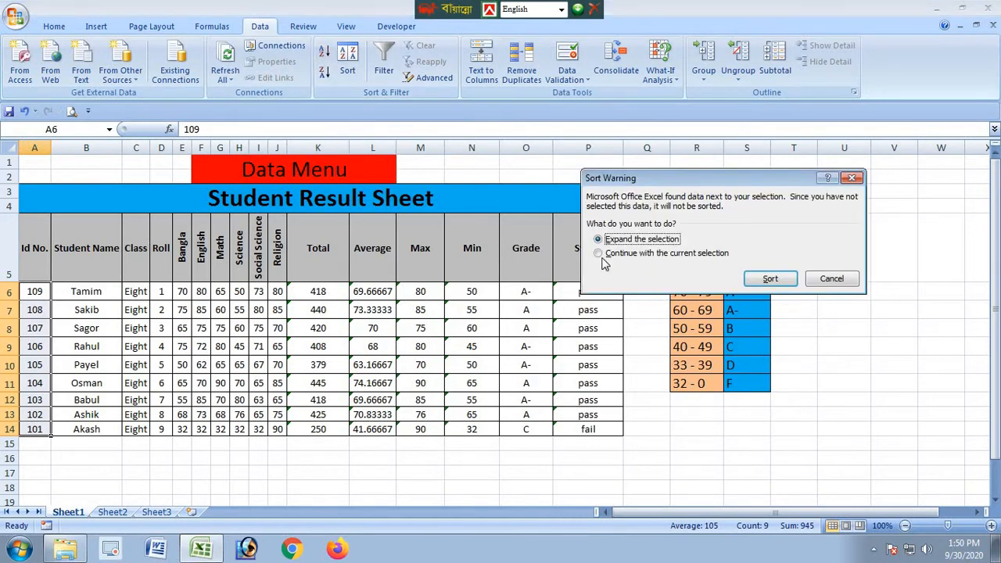
left_click_drag(624, 182, 301, 195)
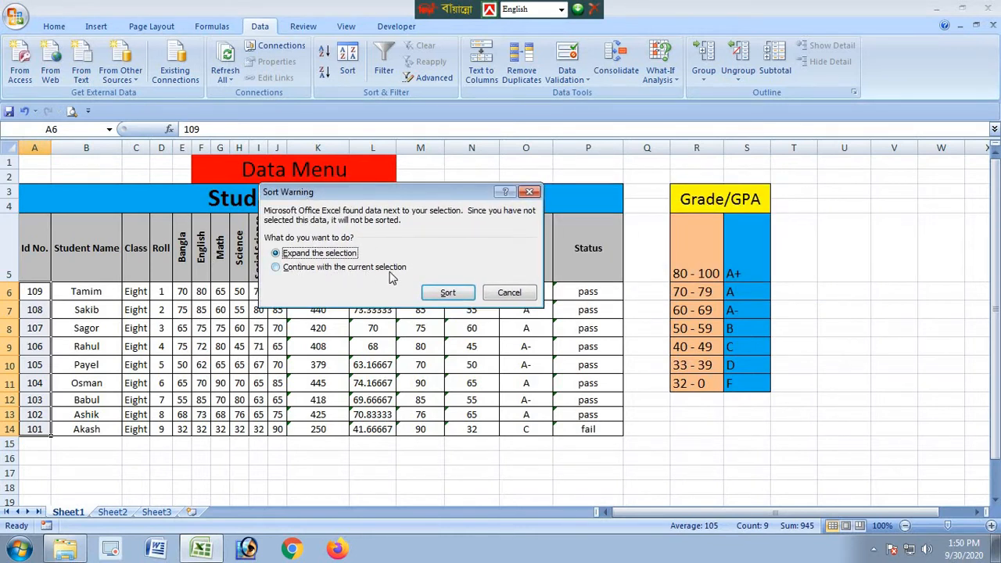
left_click(278, 267)
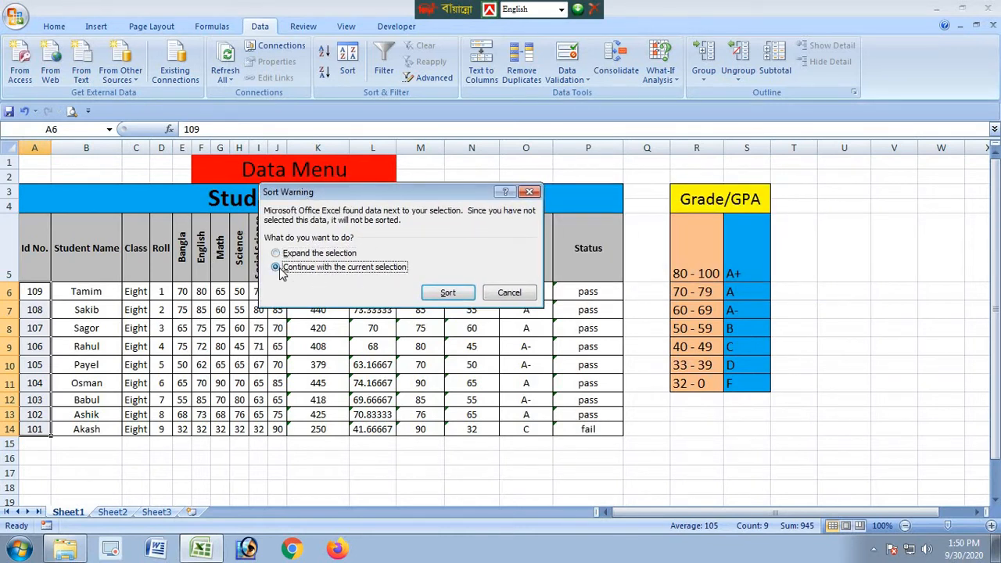
left_click(449, 293)
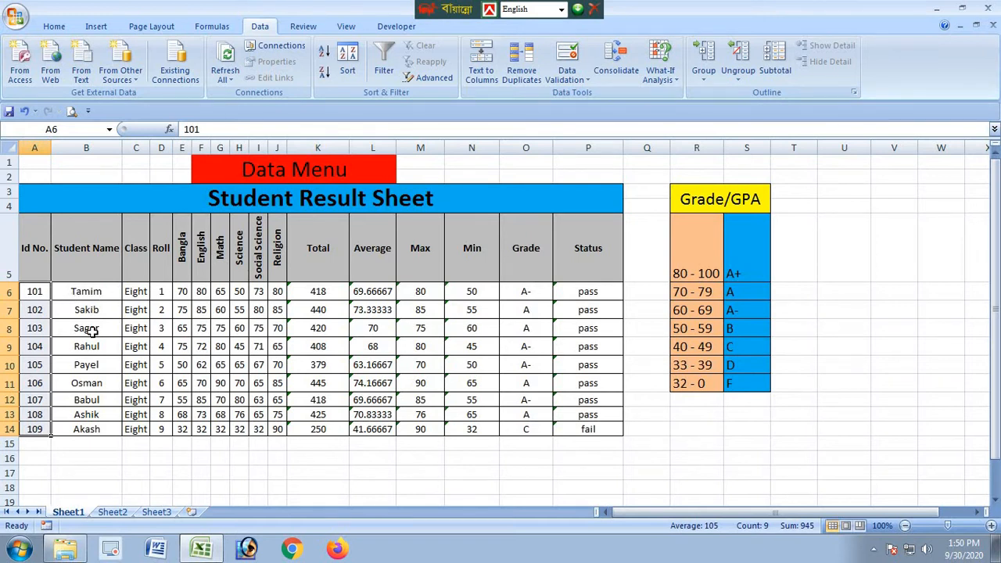
left_click(92, 451)
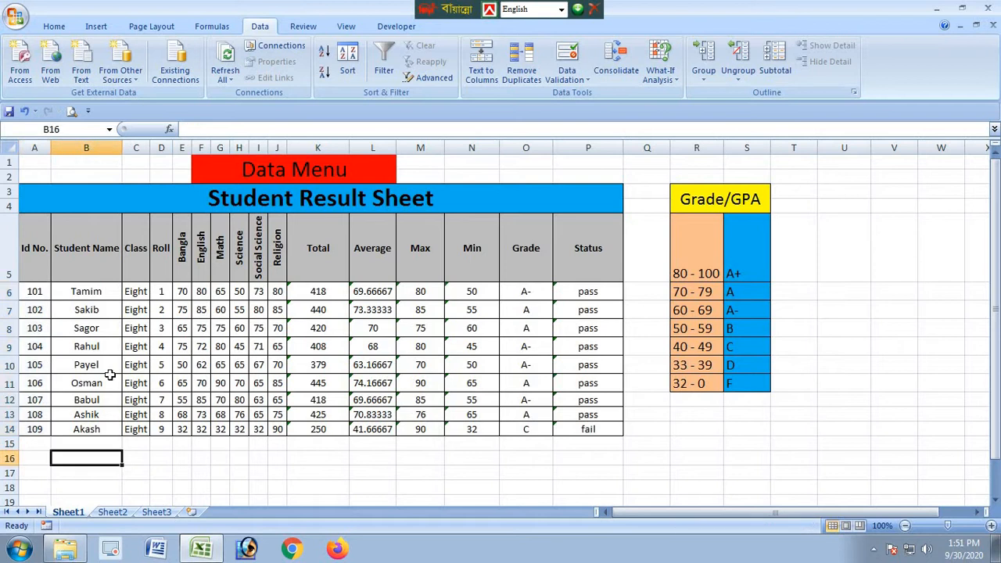
Sort the Student Name entries in B6:B14 from A to Z, continuing with the current selection only.
left_click(100, 290)
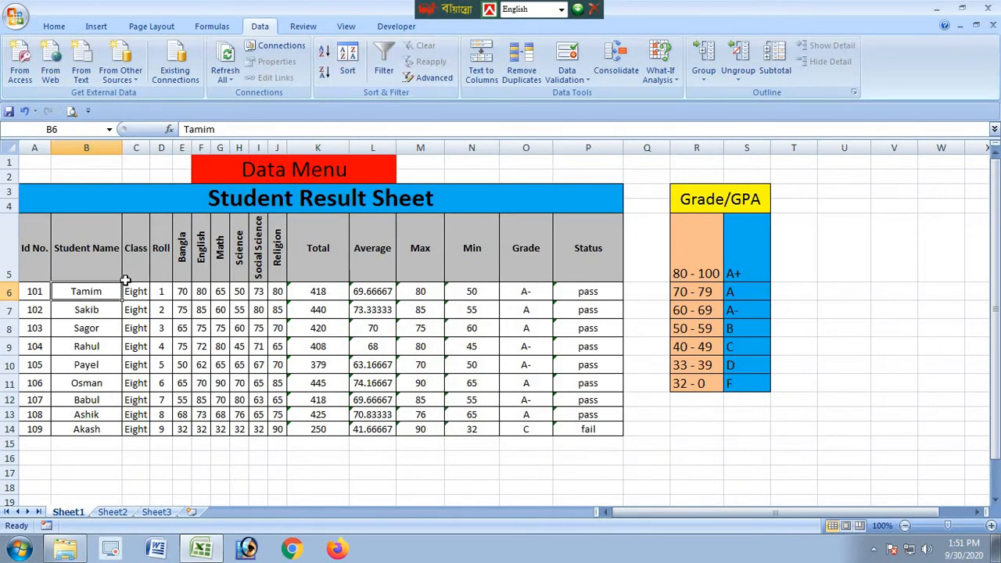
left_click_drag(79, 291, 78, 430)
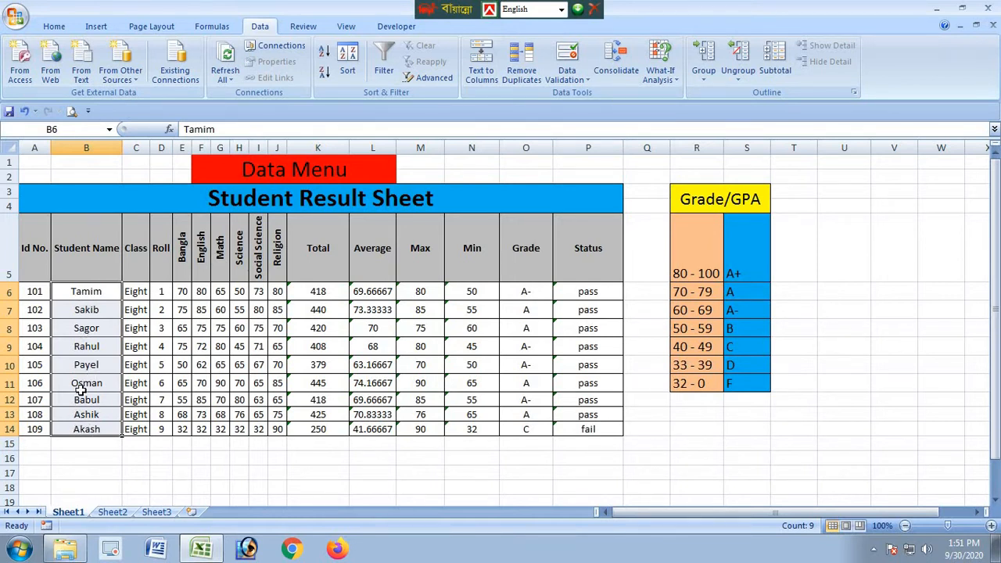
left_click(326, 57)
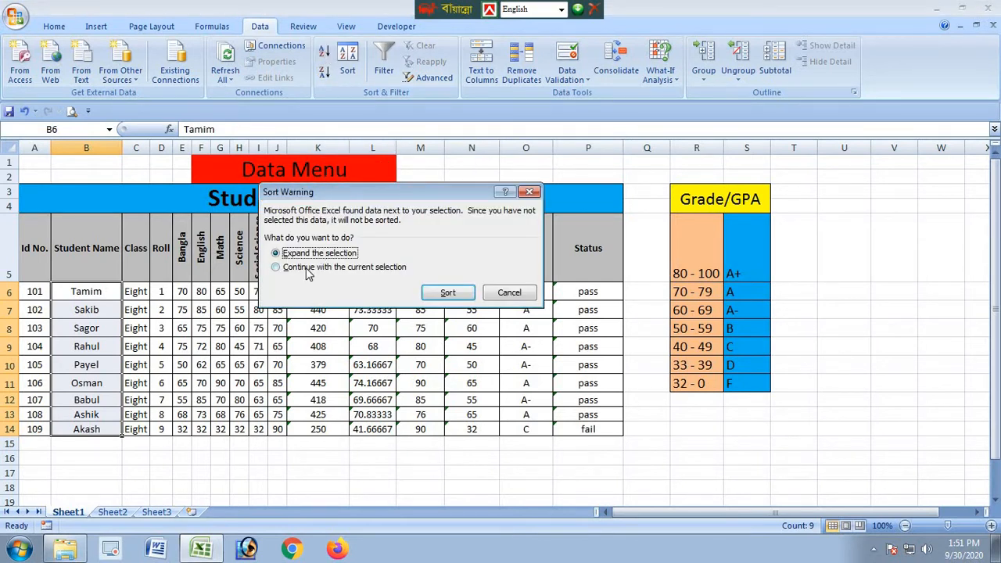
left_click(275, 268)
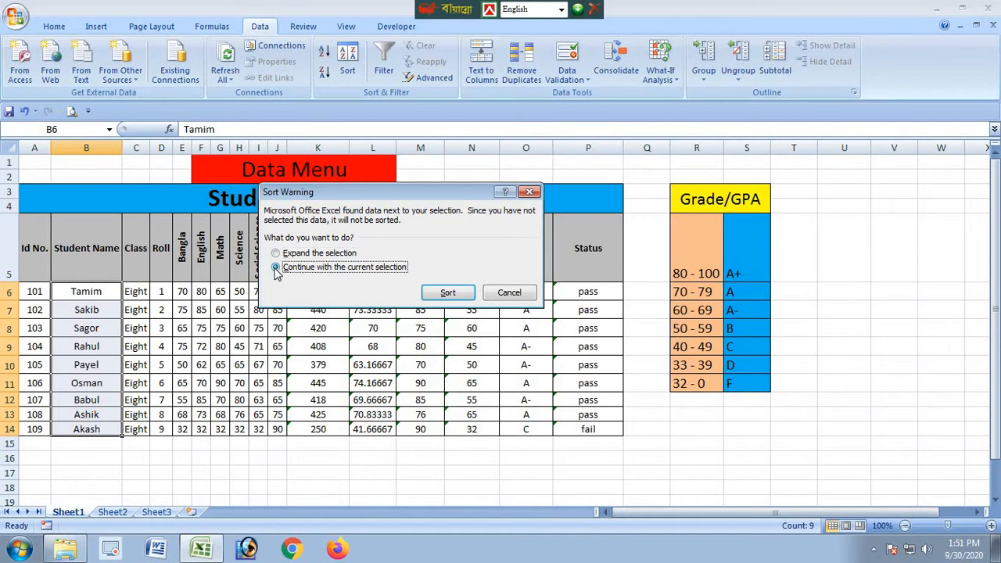
left_click(446, 293)
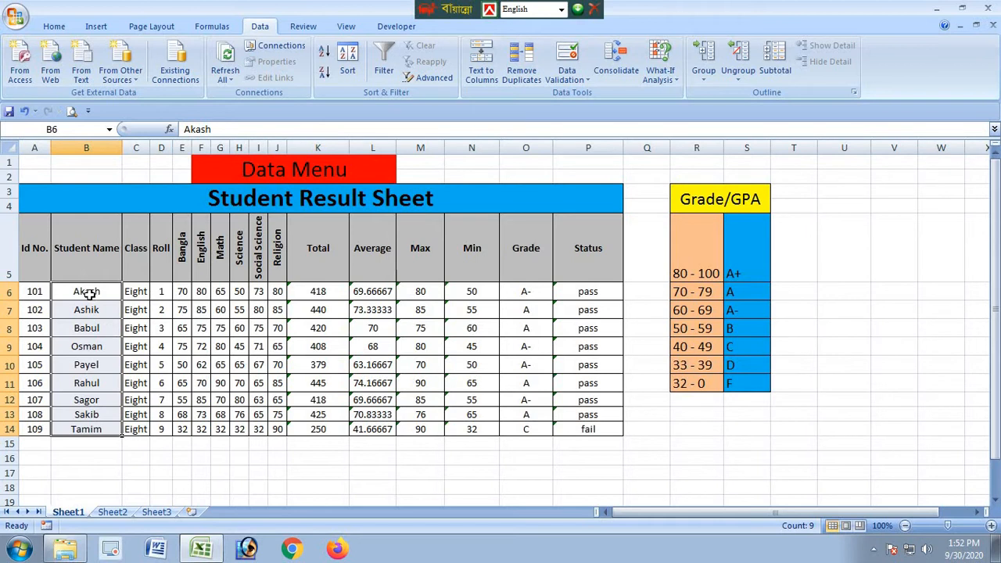
left_click(34, 292)
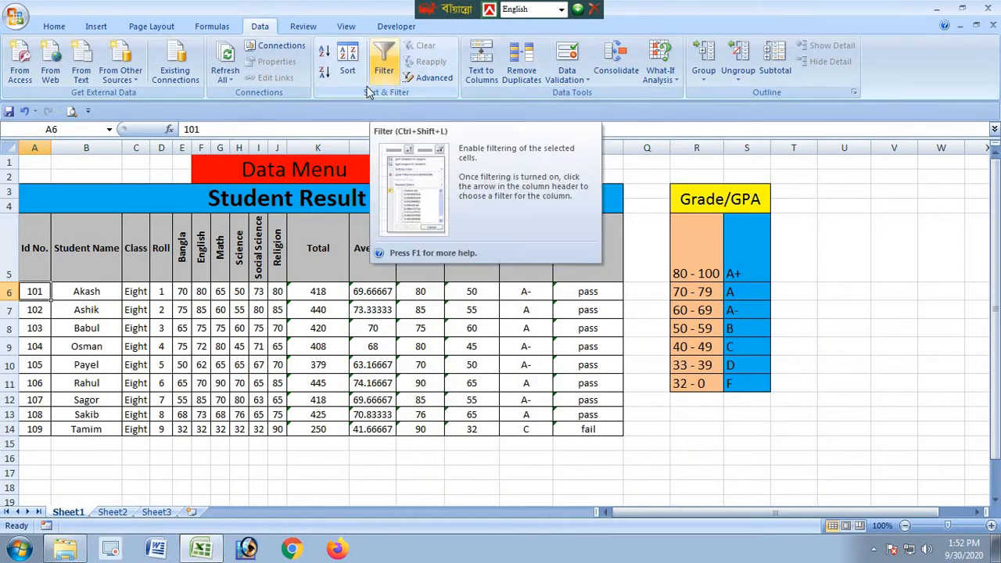
Go to Sheet2 and enable filtering on the header row of its student marks table.
left_click(124, 515)
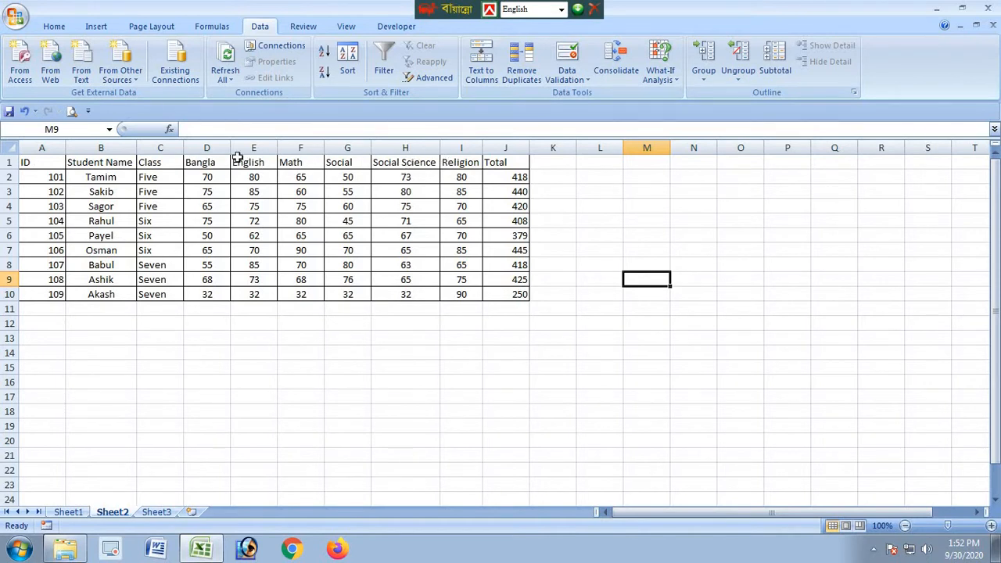
left_click(152, 161)
left_click(114, 163)
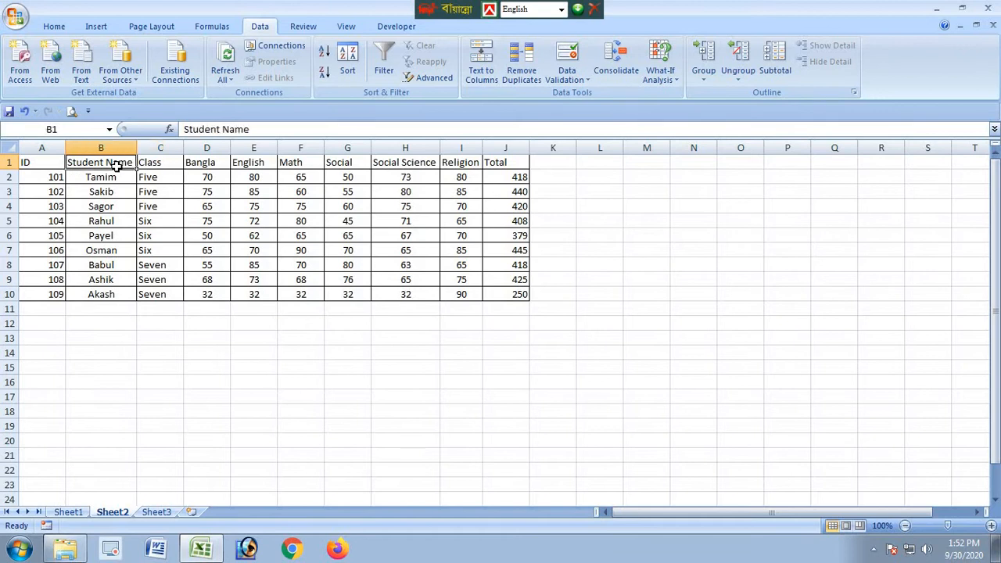
left_click(193, 161)
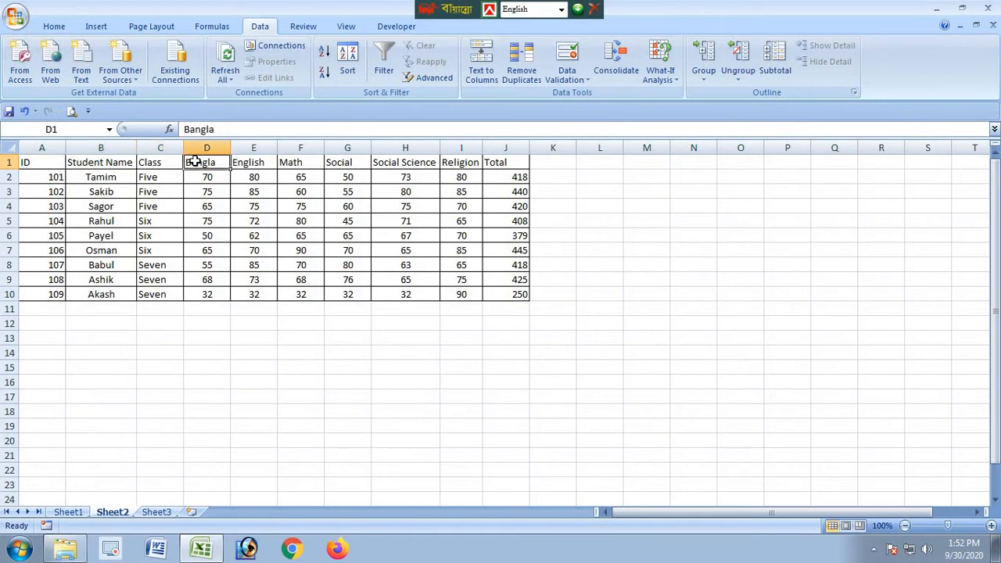
left_click(387, 75)
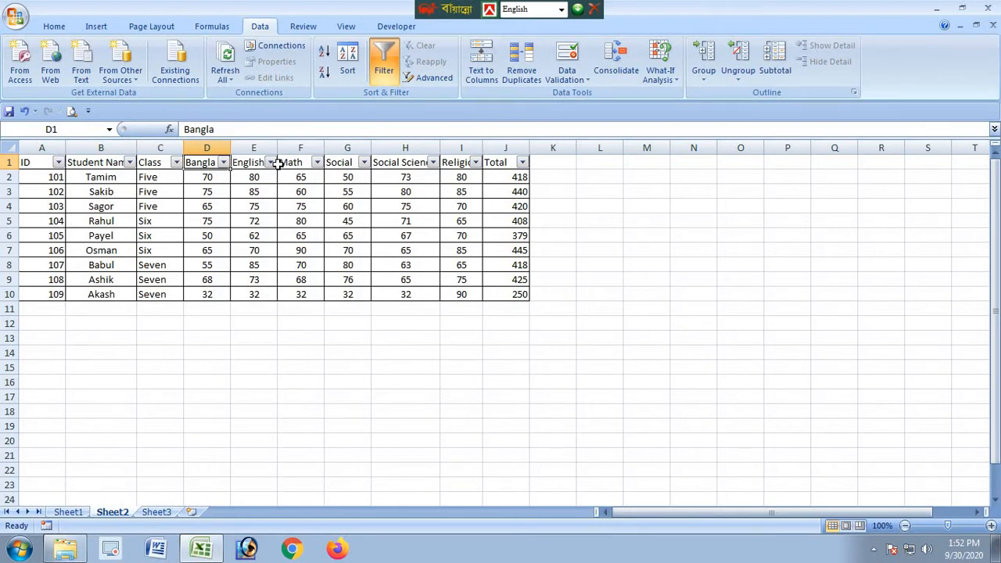
key("ctrl+shift+l")
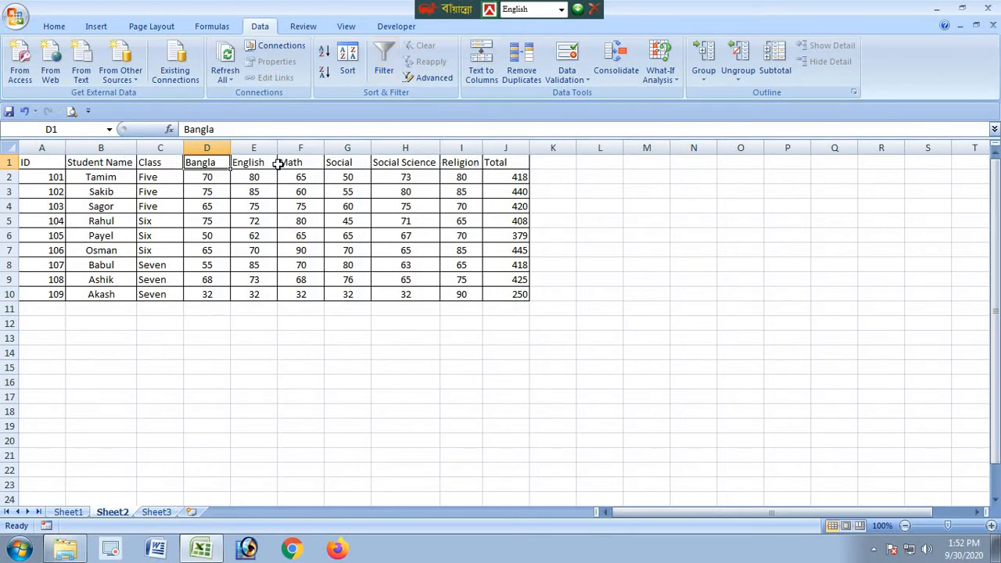
key("ctrl+shift+l")
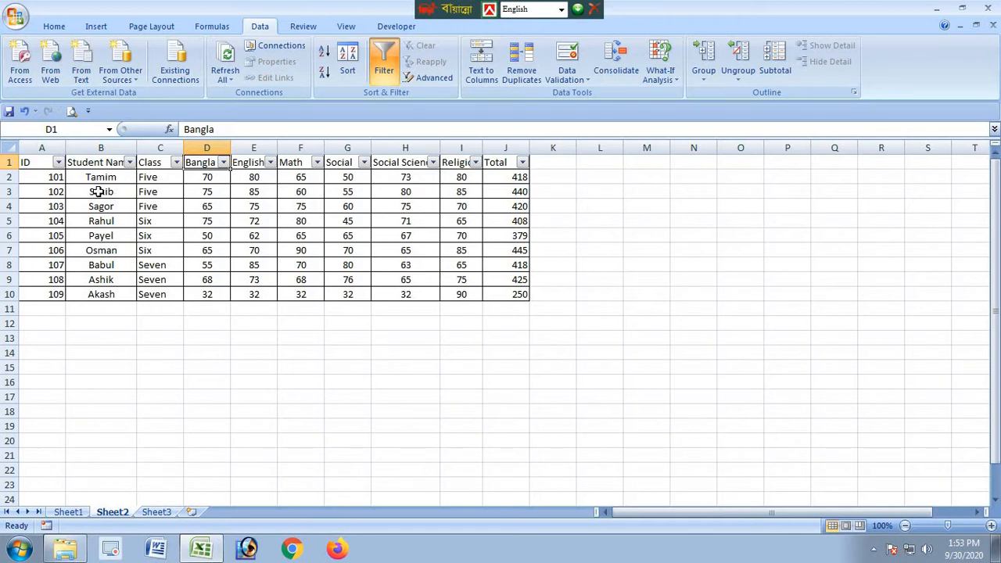
Filter the Student Name column to show only the student with ID 102.
left_click(129, 163)
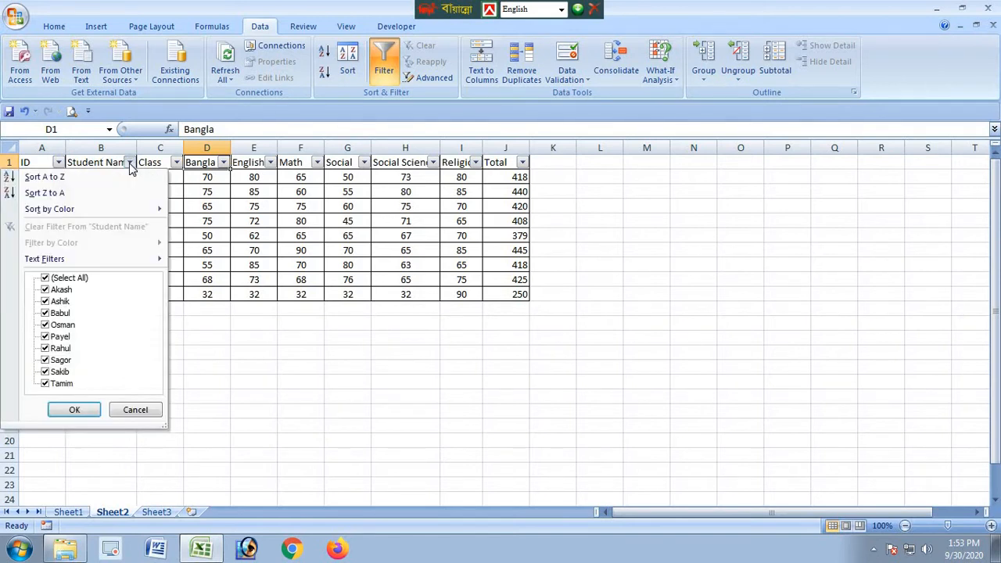
left_click(45, 278)
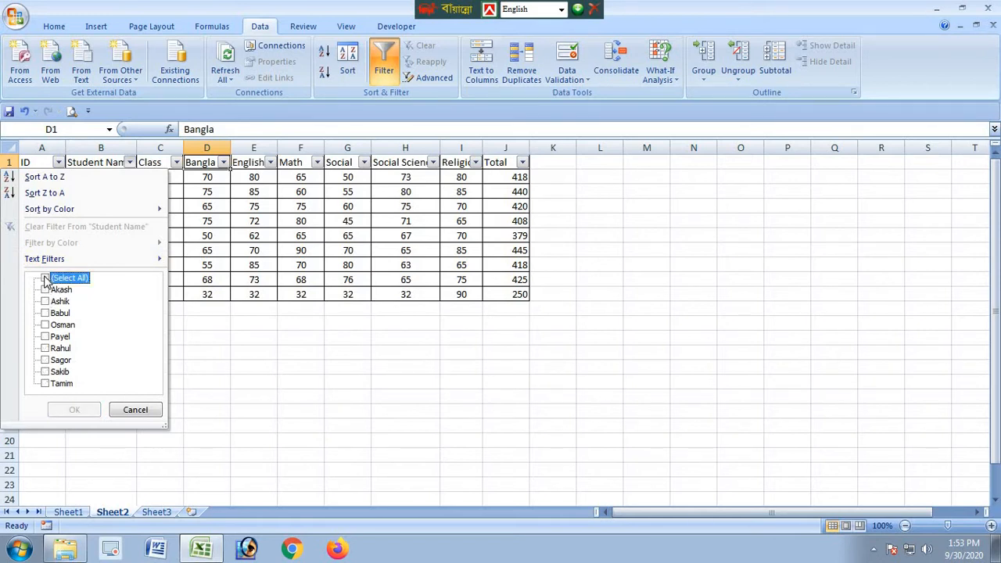
left_click(45, 372)
left_click(73, 409)
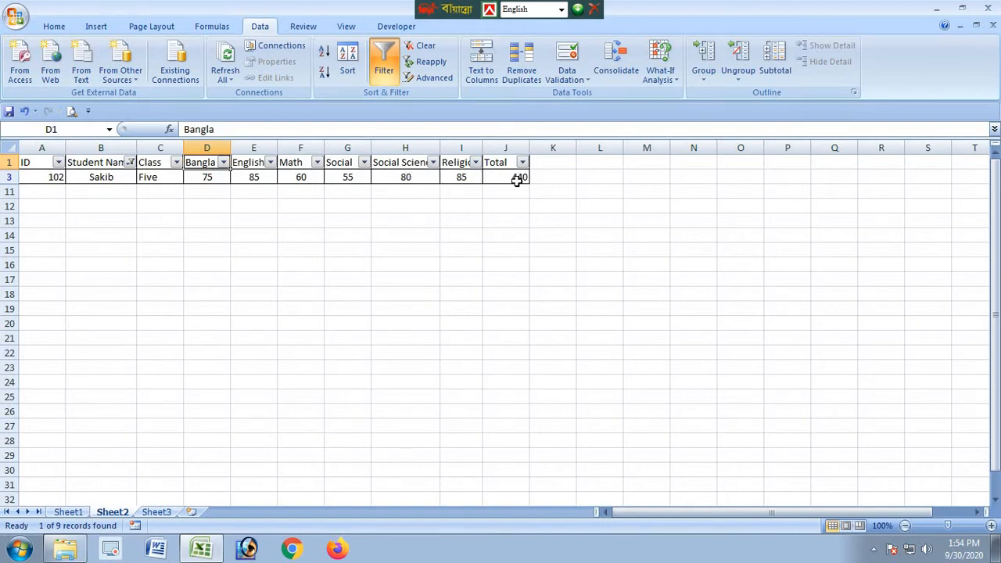
Reselect all names in the Student Name filter to show every student row.
left_click(130, 162)
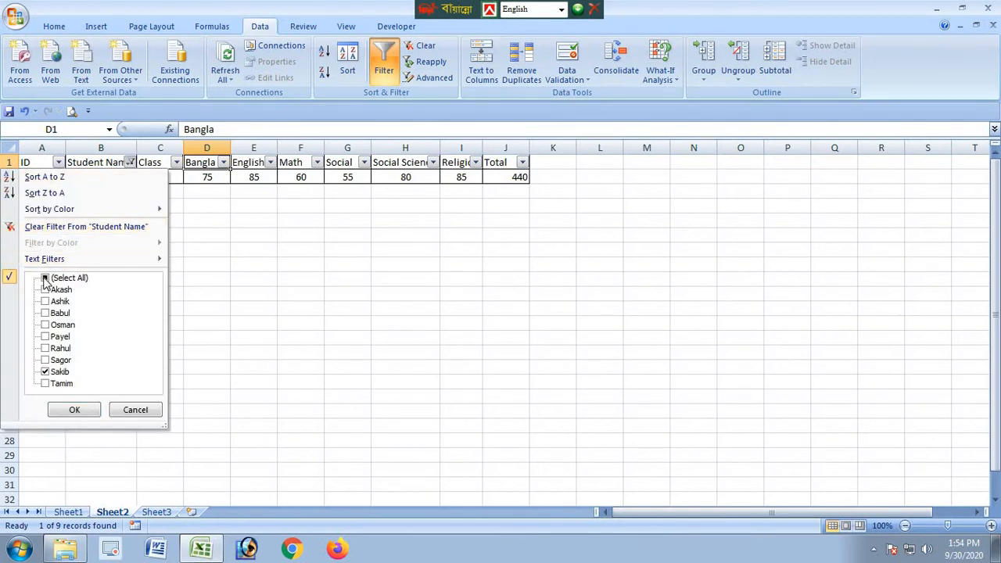
left_click(45, 279)
left_click(73, 409)
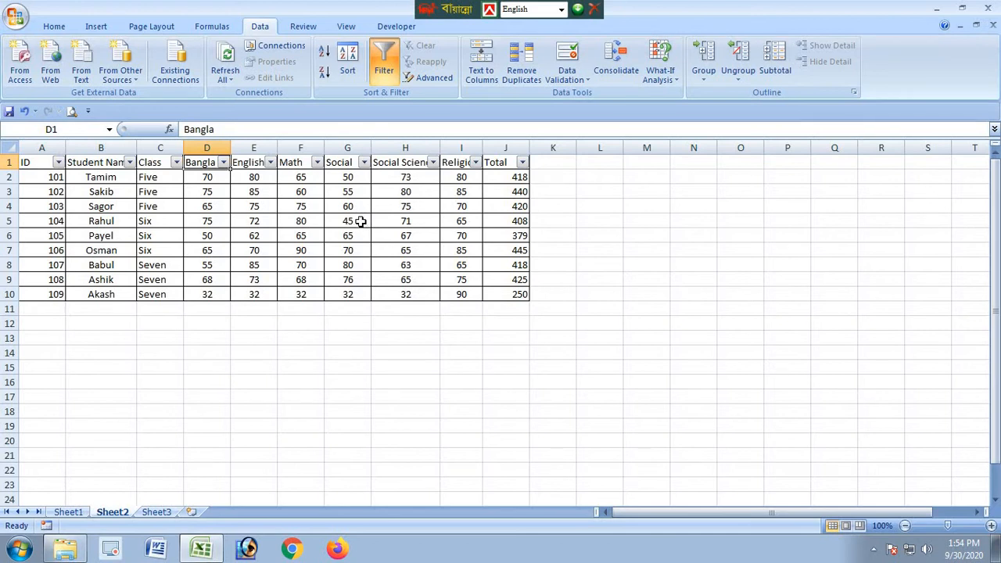
Filter the Social column to show only the rows with a mark of 45.
left_click(364, 163)
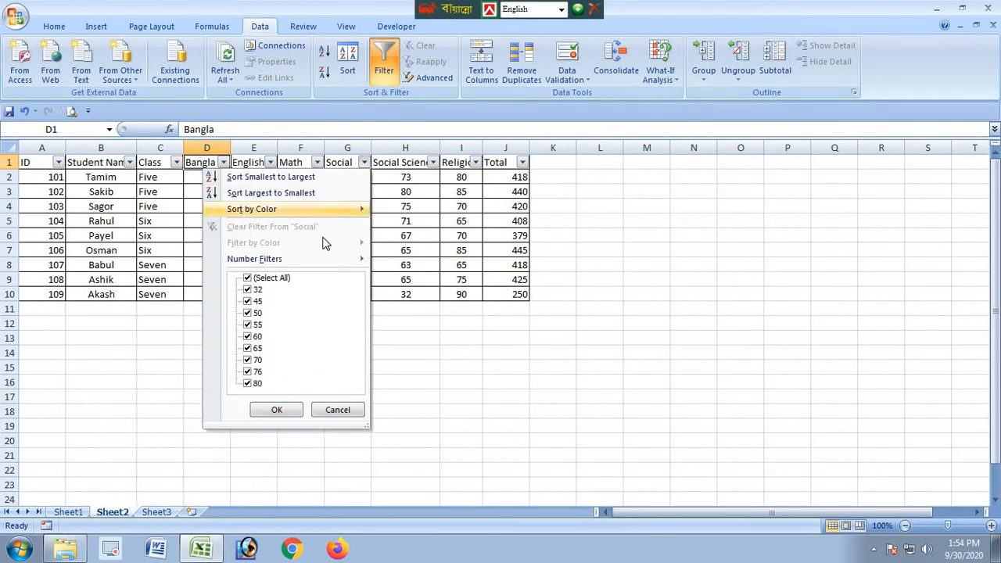
left_click(248, 278)
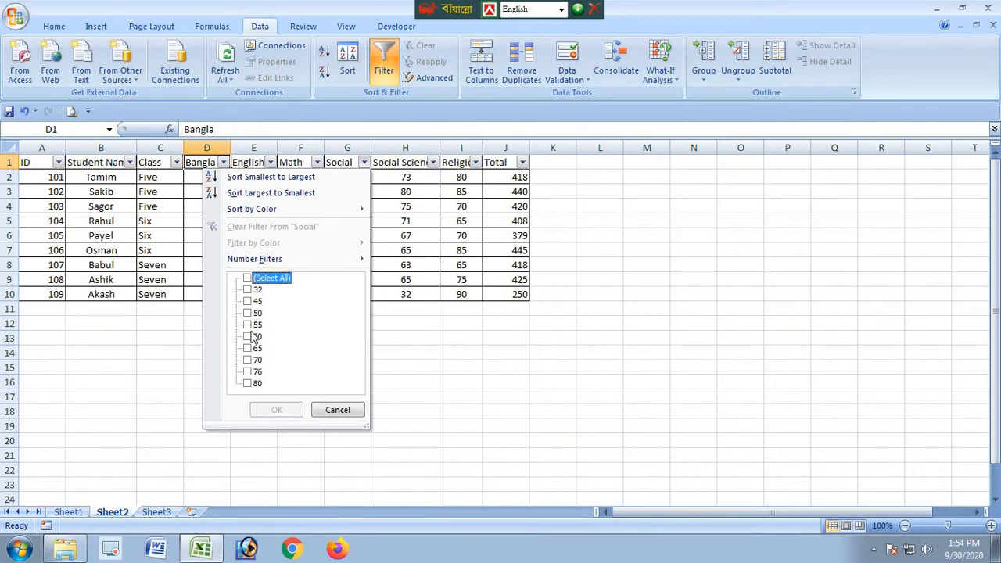
left_click(248, 301)
left_click(275, 410)
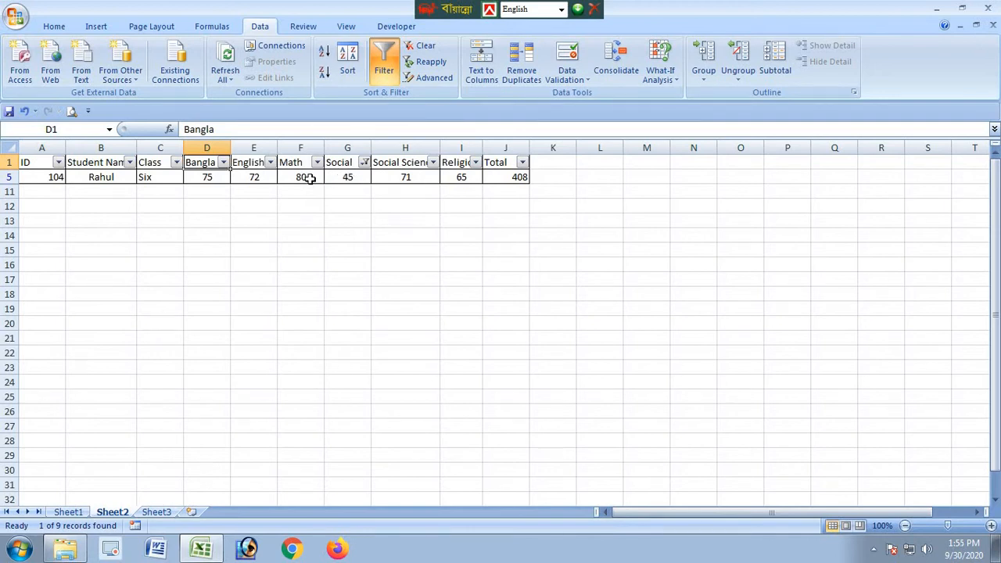
Reselect all marks in the Social column filter to show every row.
left_click(364, 162)
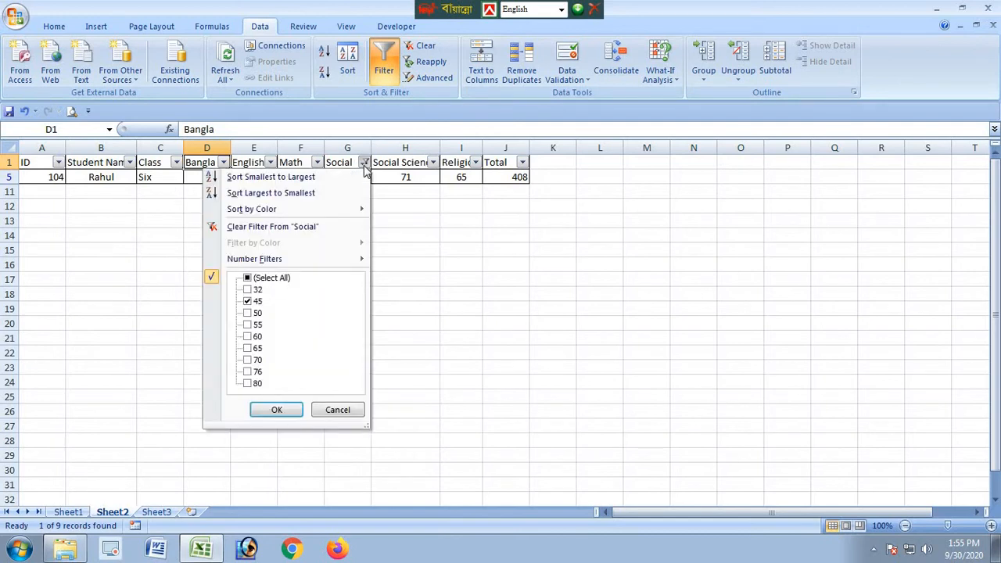
left_click(249, 279)
left_click(276, 410)
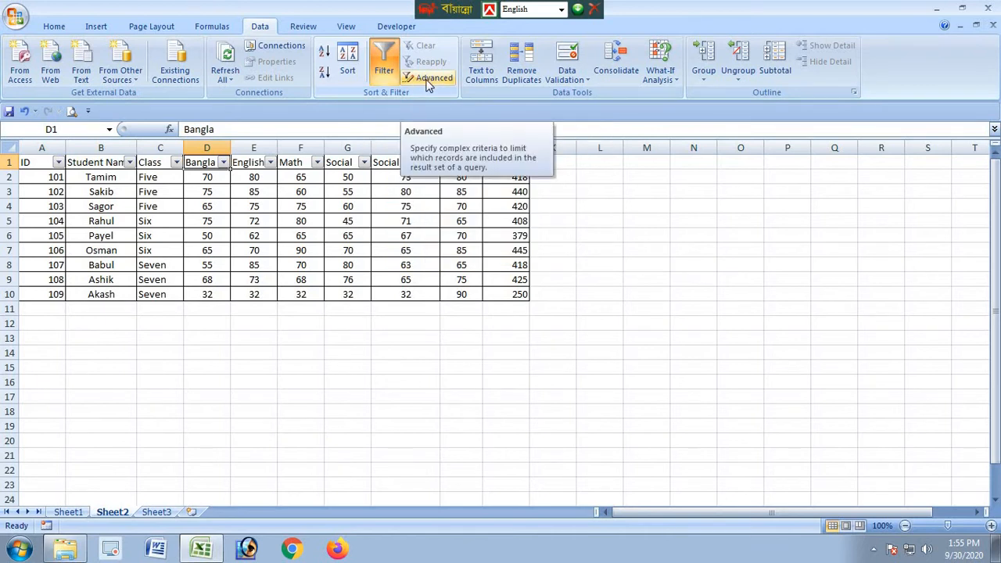
Turn off the column filters on the student table and preview the Advanced Filter dialog without applying it.
left_click(385, 69)
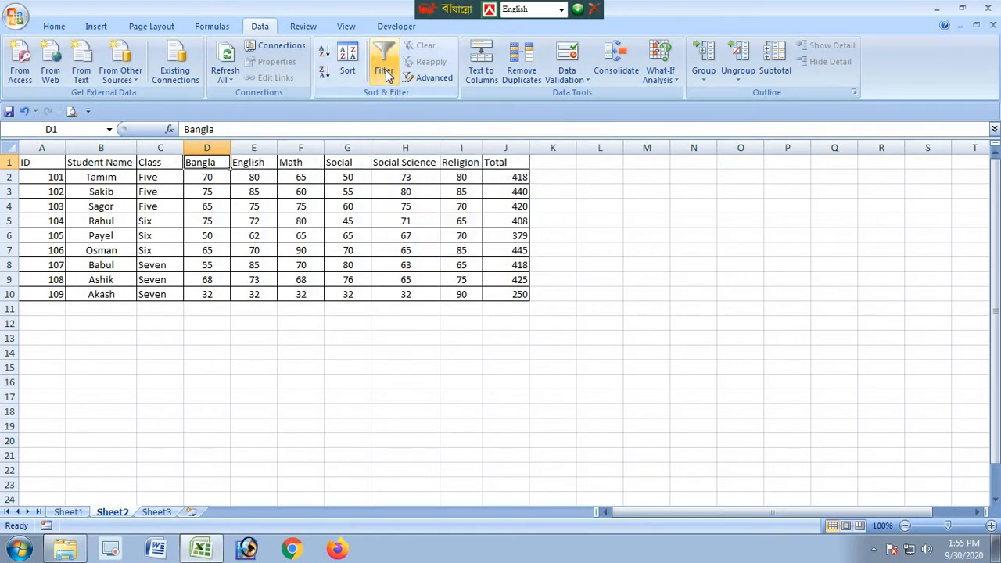
left_click(434, 78)
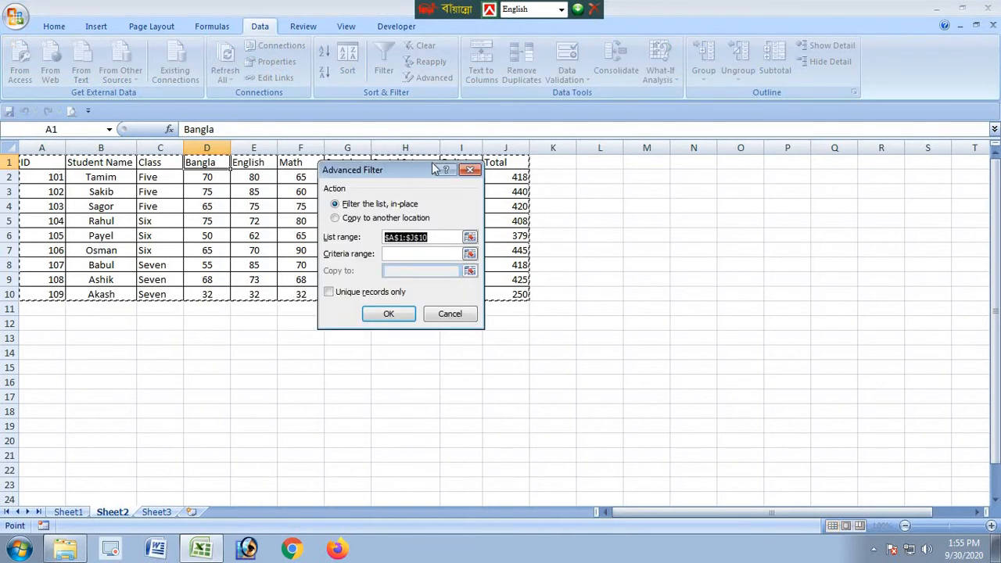
left_click(469, 172)
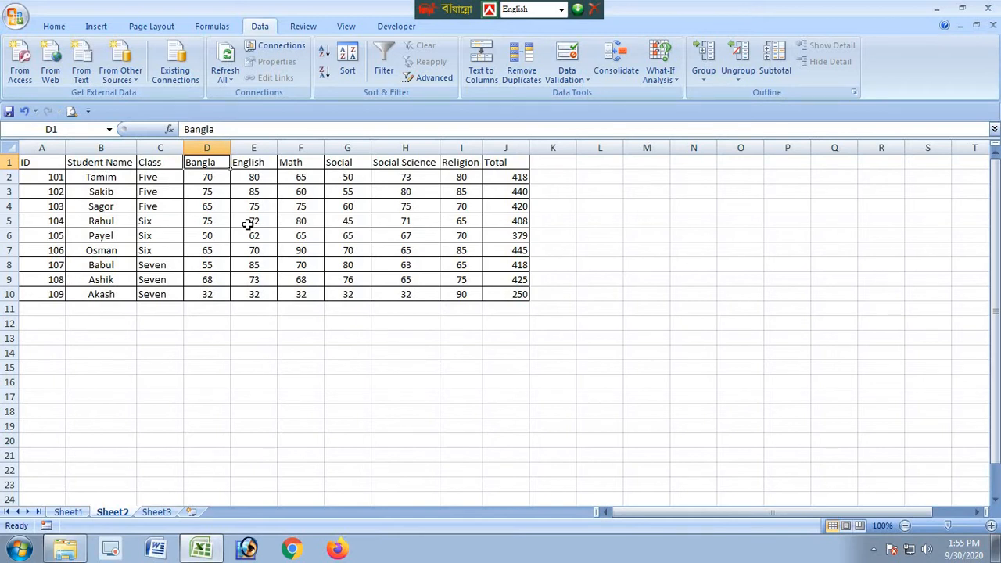
left_click_drag(596, 275, 671, 343)
left_click_drag(742, 274, 784, 340)
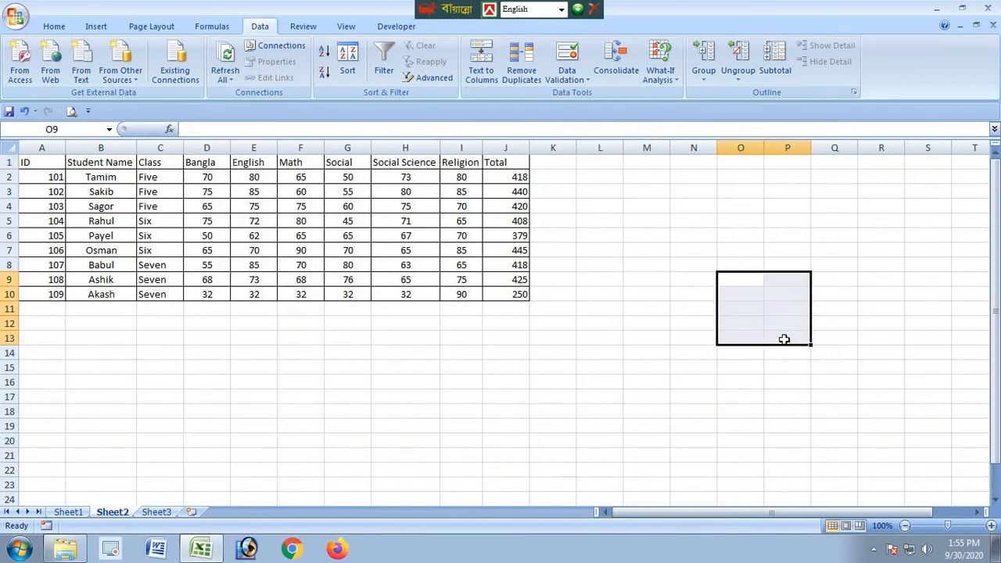
Copy the Student Name header from B1 into cell B14 below the table.
left_click(106, 163)
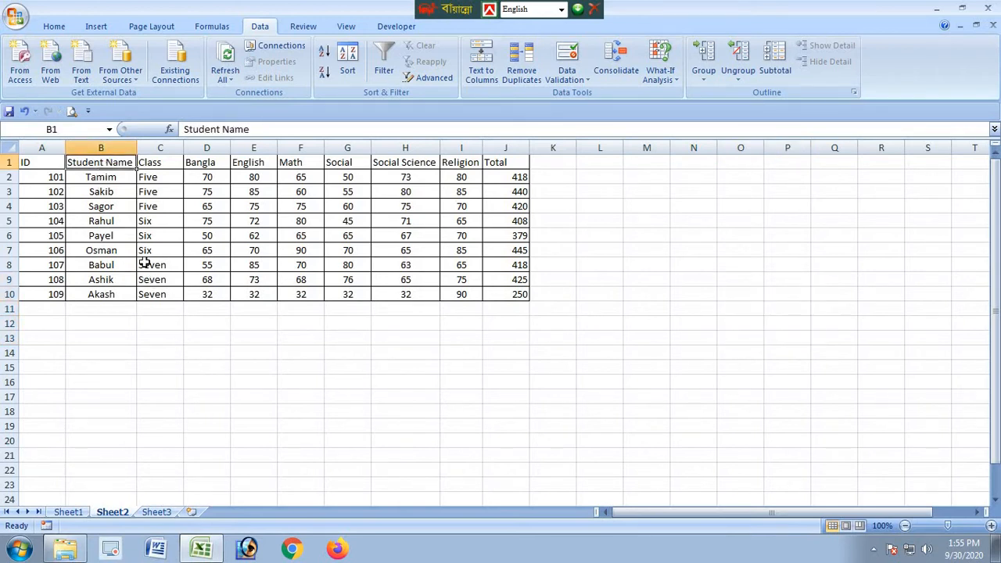
key("ctrl+c")
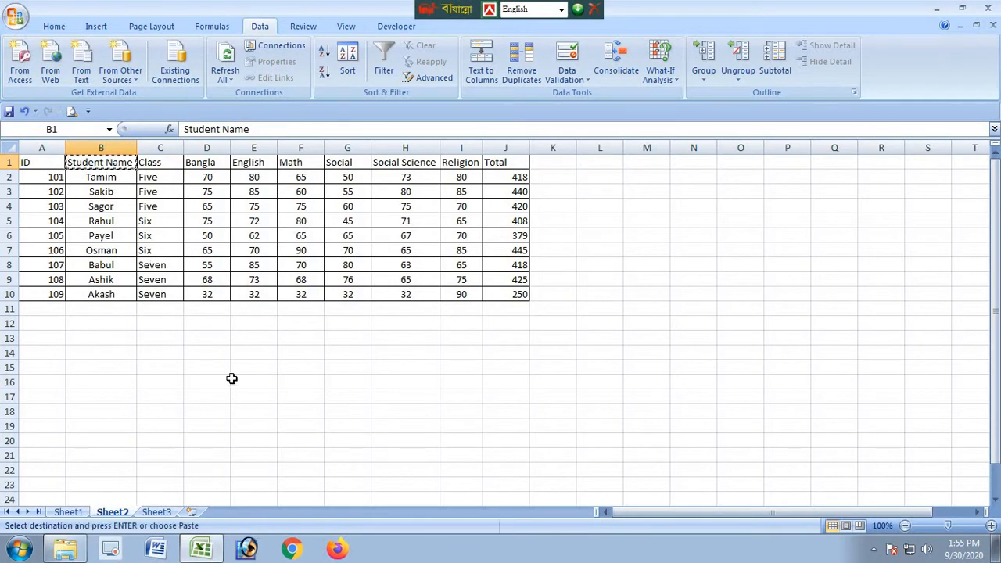
left_click(112, 353)
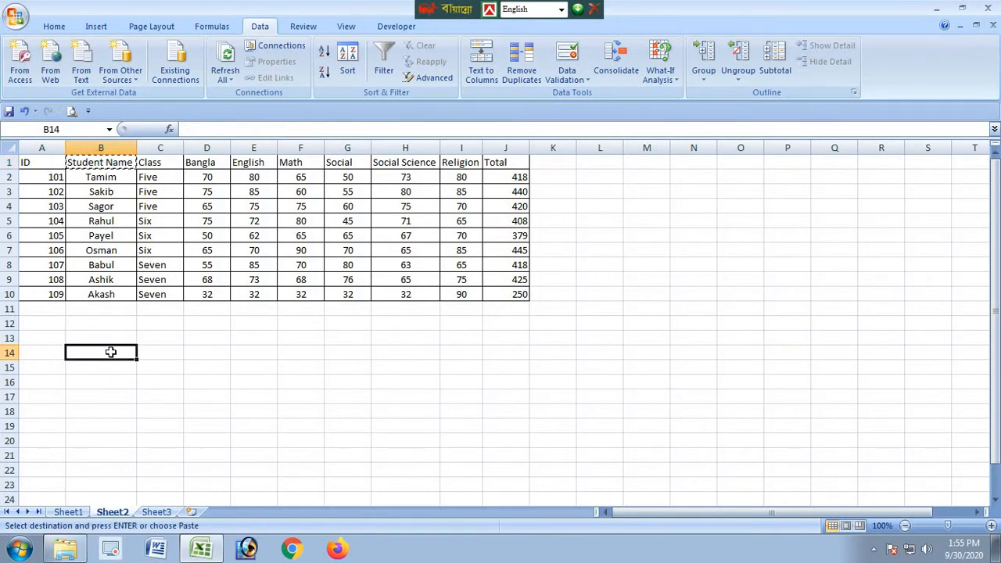
key("ctrl+v")
left_click(224, 379)
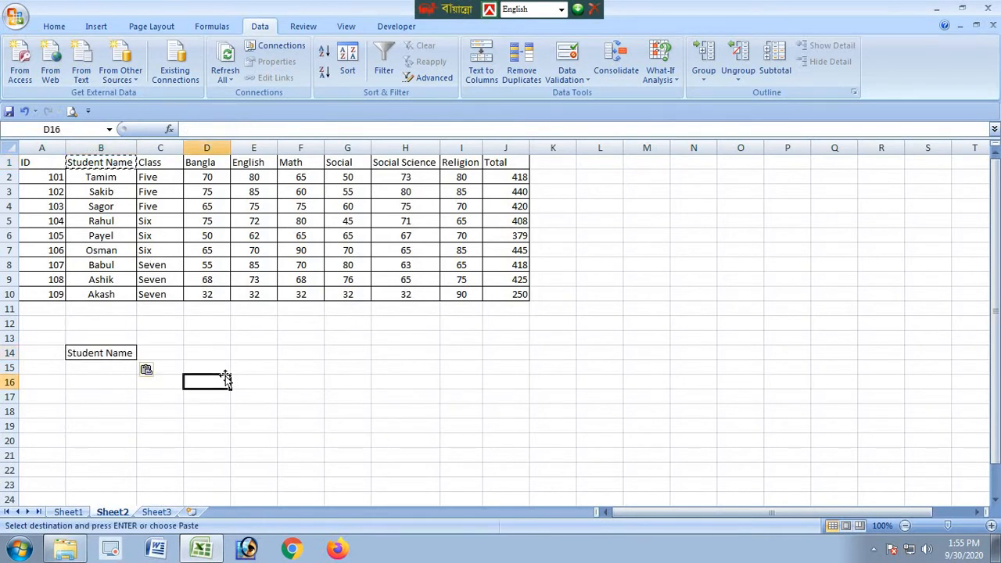
left_click(94, 353)
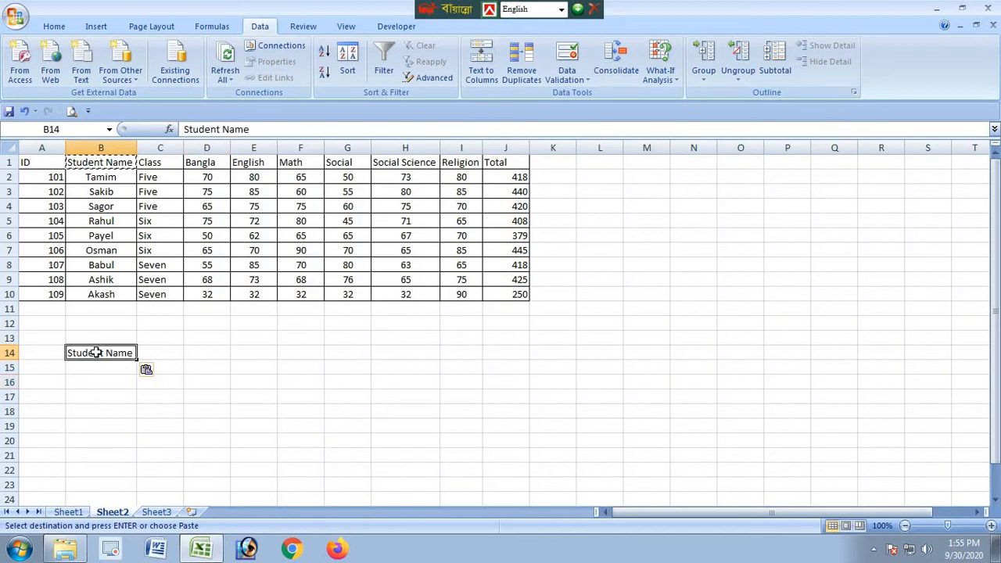
left_click(108, 160)
key("Escape")
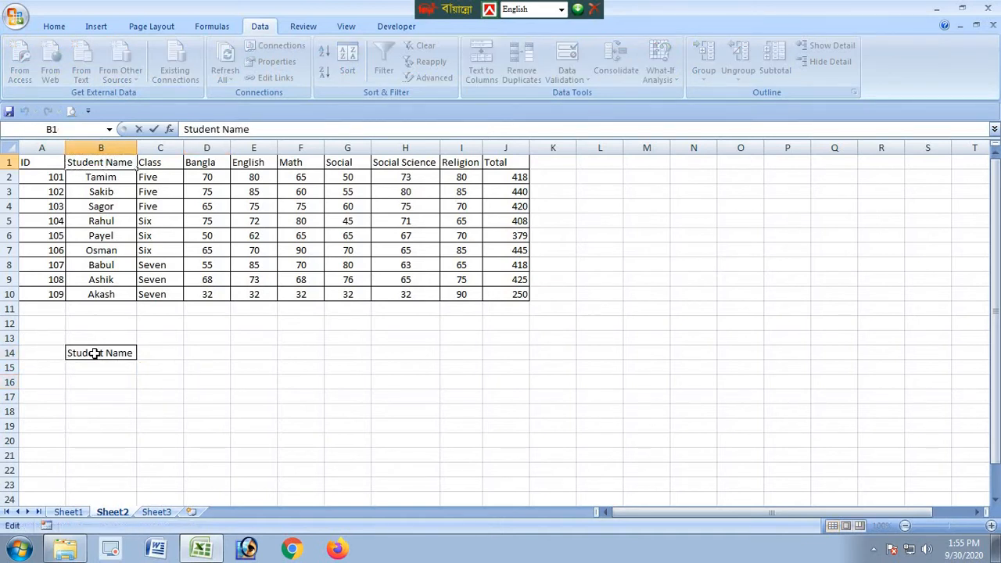
Remove the borders from the copied Student Name header in B14.
left_click(96, 353)
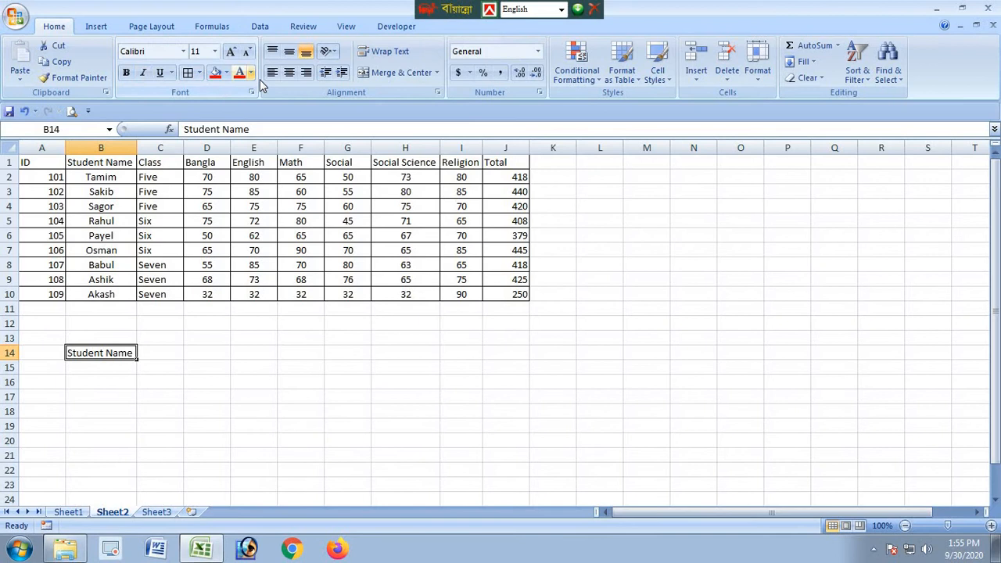
left_click(200, 72)
left_click(207, 173)
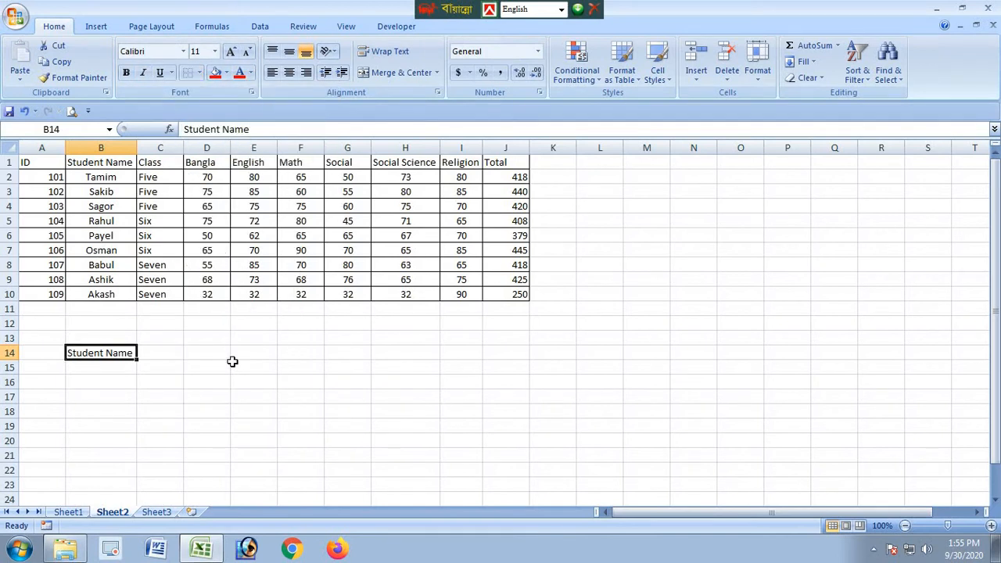
left_click(235, 363)
Enter the name of the student with ID 107 in B15 as the filter criterion under the Student Name header.
left_click(93, 369)
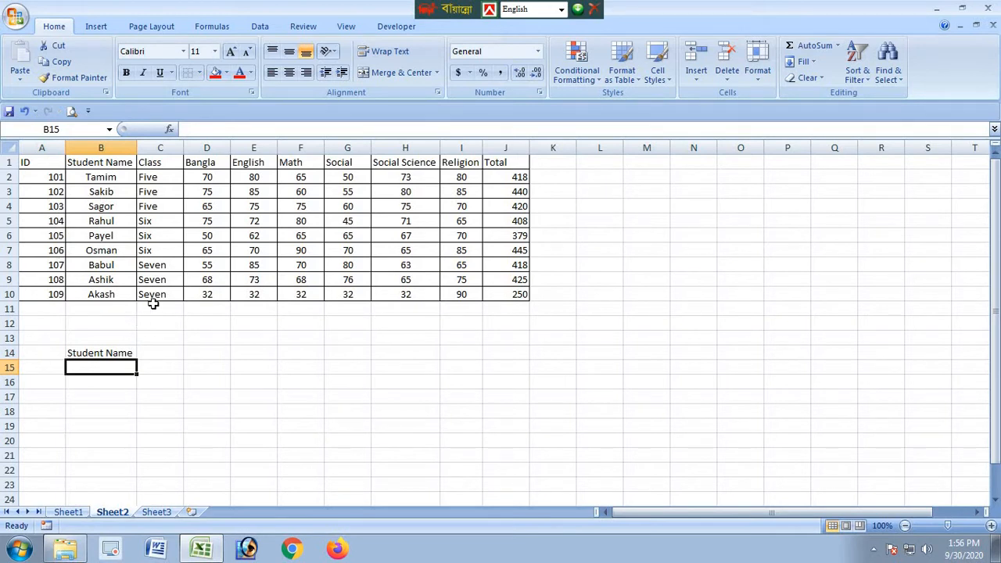
left_click(271, 312)
scroll(271, 352, "down", 10)
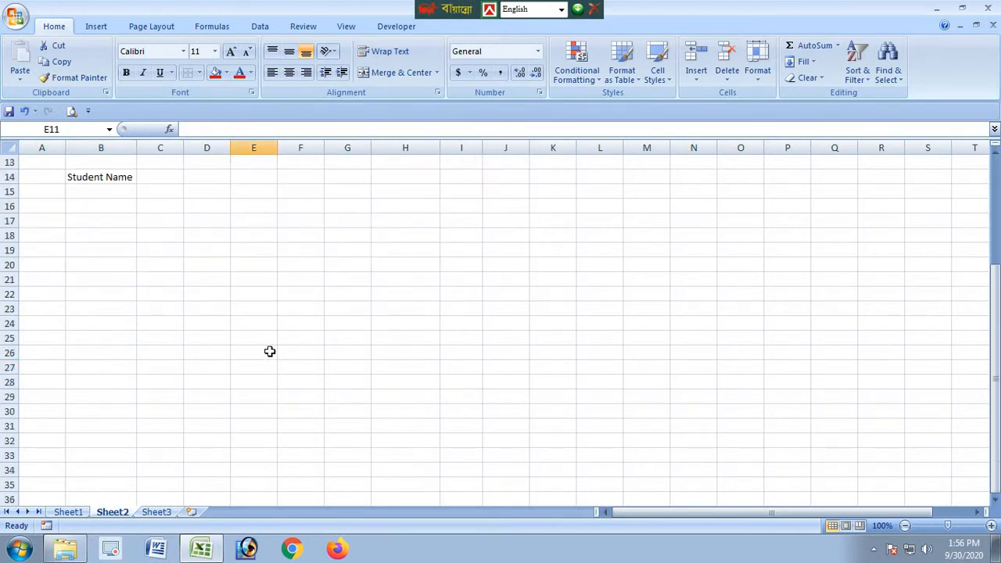
scroll(270, 352, "up", 10)
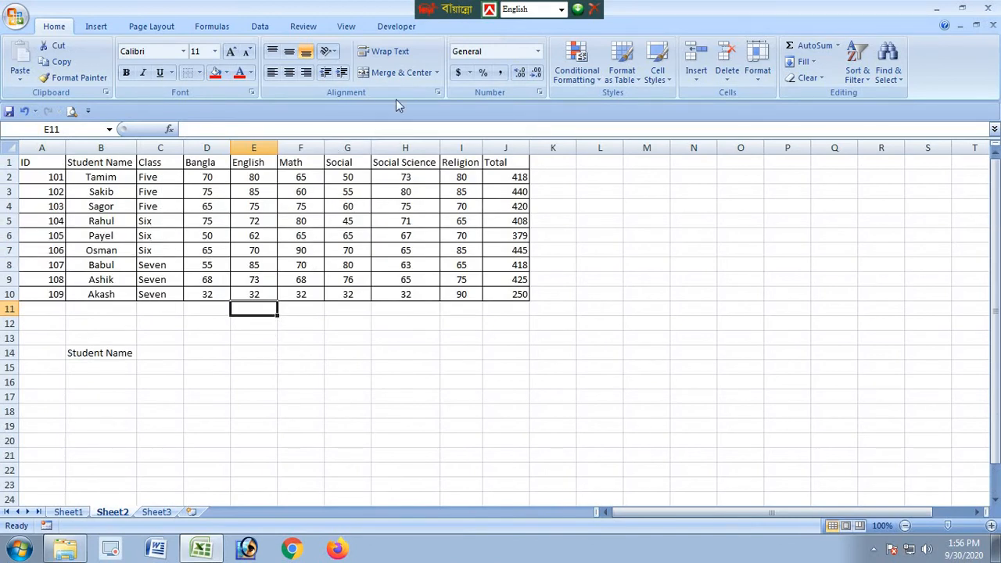
left_click(266, 29)
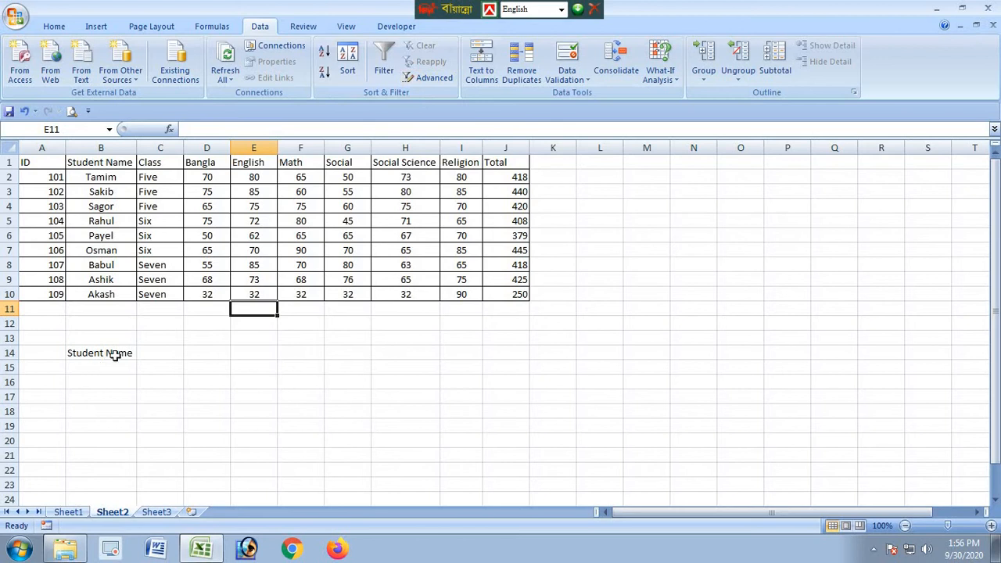
left_click(94, 368)
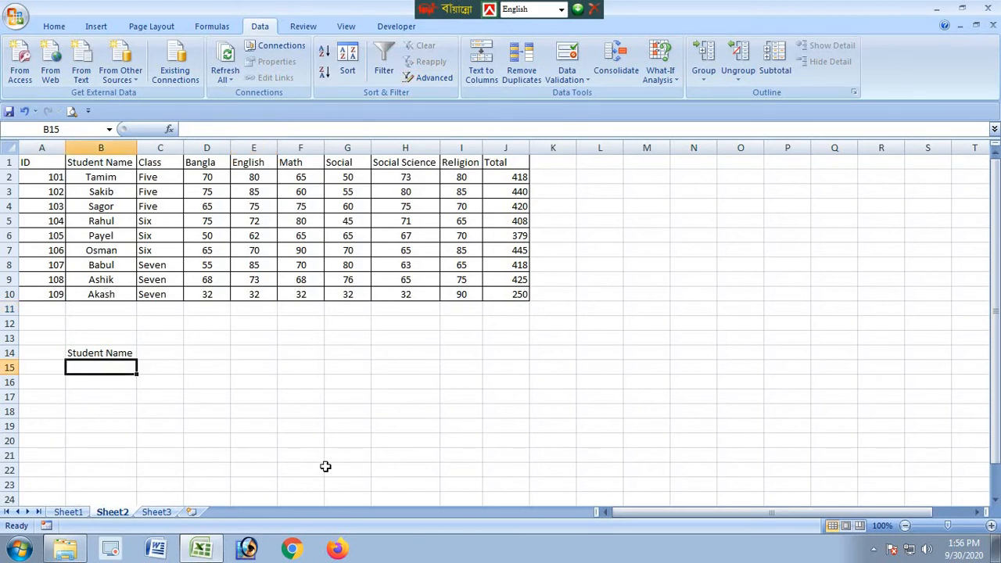
type("=")
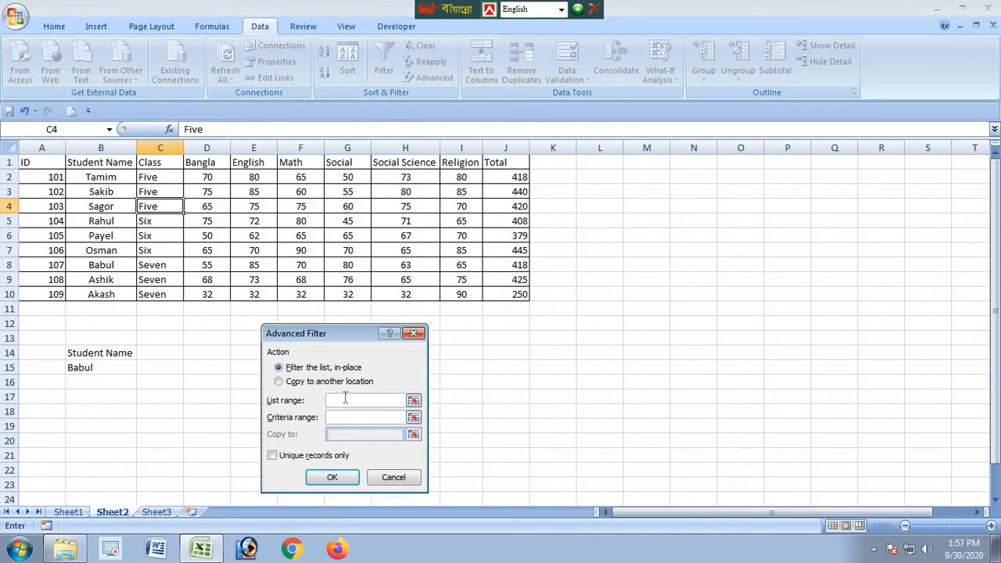
Set the Advanced Filter list range to A1:J10 and the criteria range to B14:B15.
left_click_drag(28, 162, 509, 294)
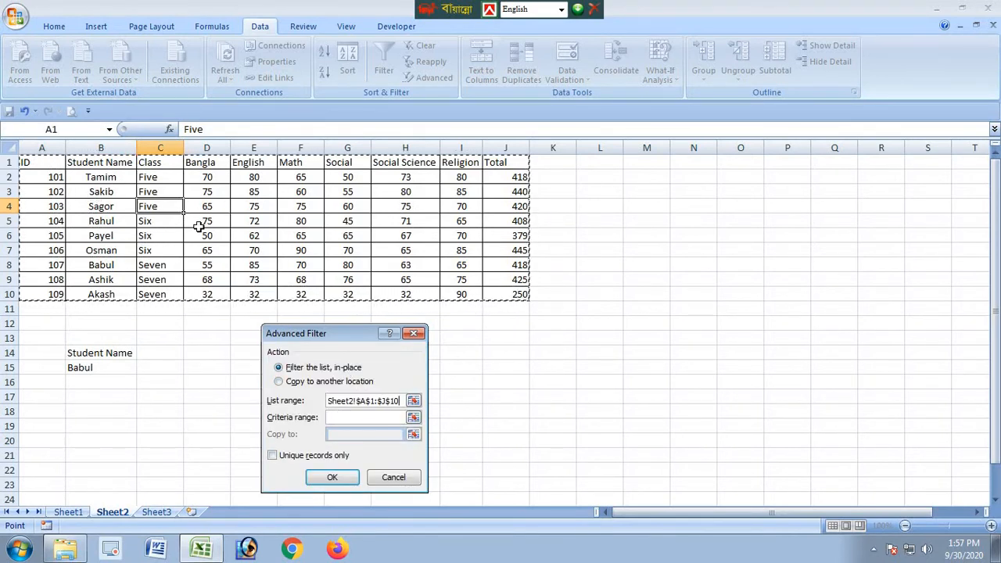
left_click_drag(338, 334, 334, 305)
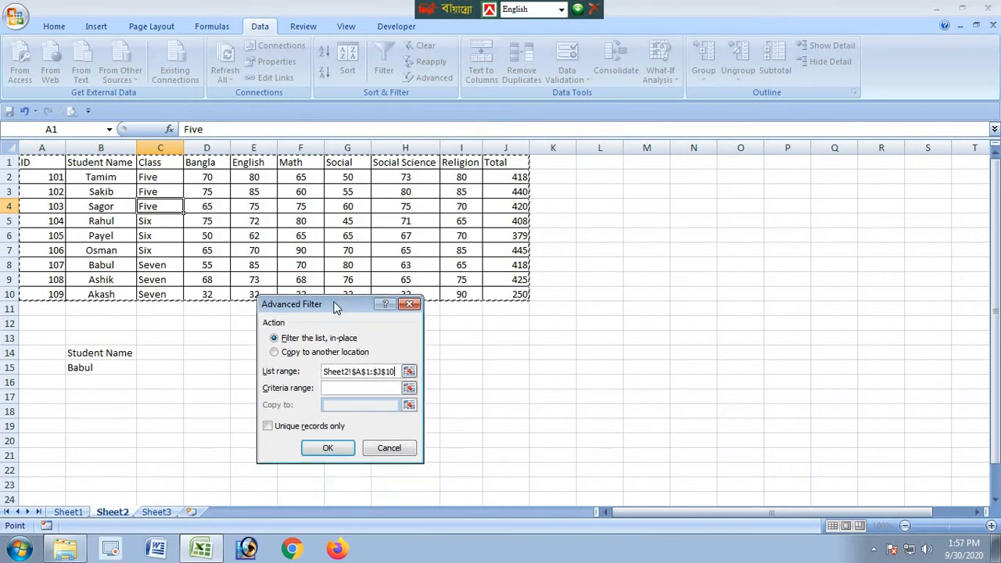
left_click(336, 379)
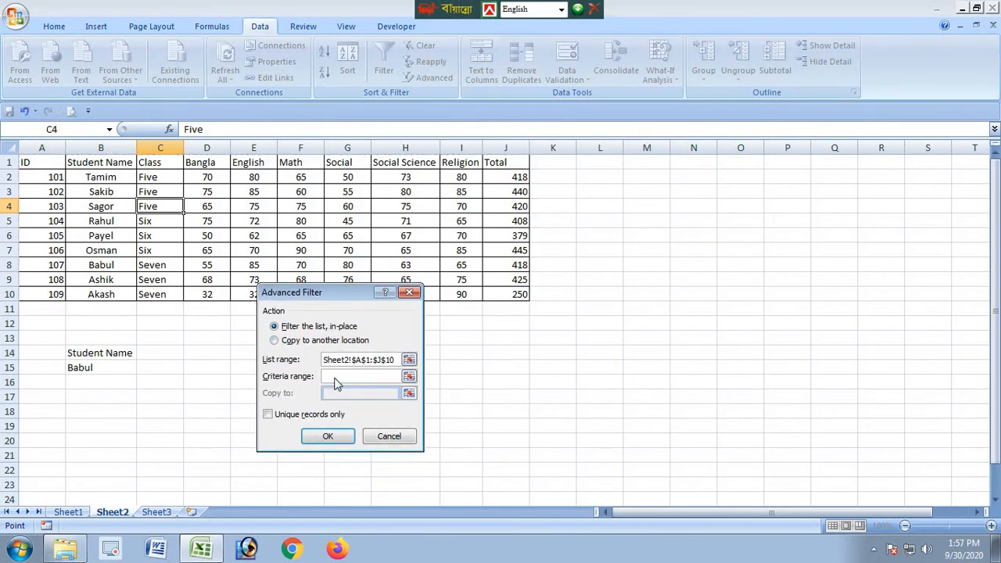
left_click(335, 378)
left_click(100, 354)
left_click_drag(100, 355, 100, 366)
Run the Advanced Filter with its result copied to another location, F14:O20, and autofit column G to the copied header.
left_click(283, 341)
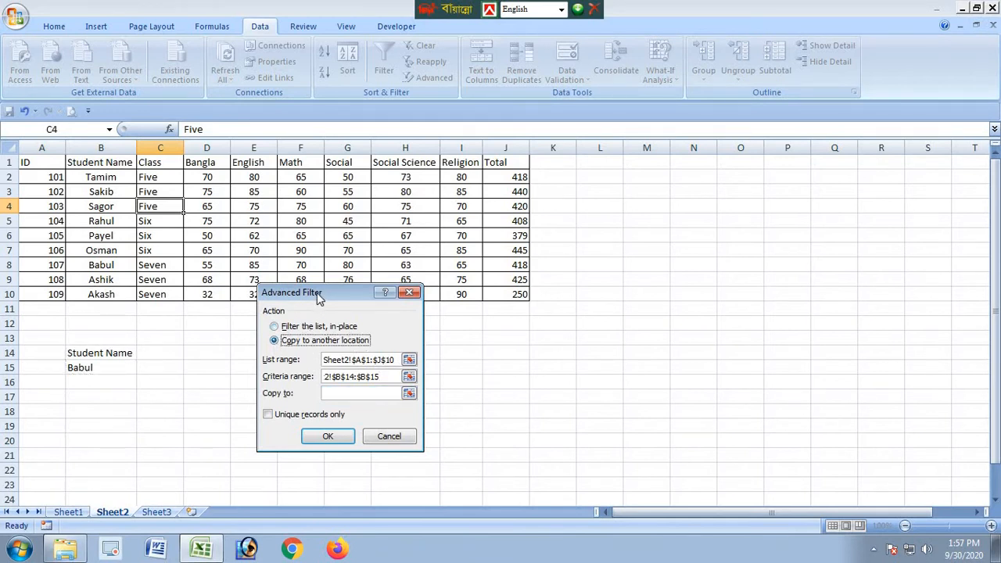
left_click_drag(317, 294, 273, 297)
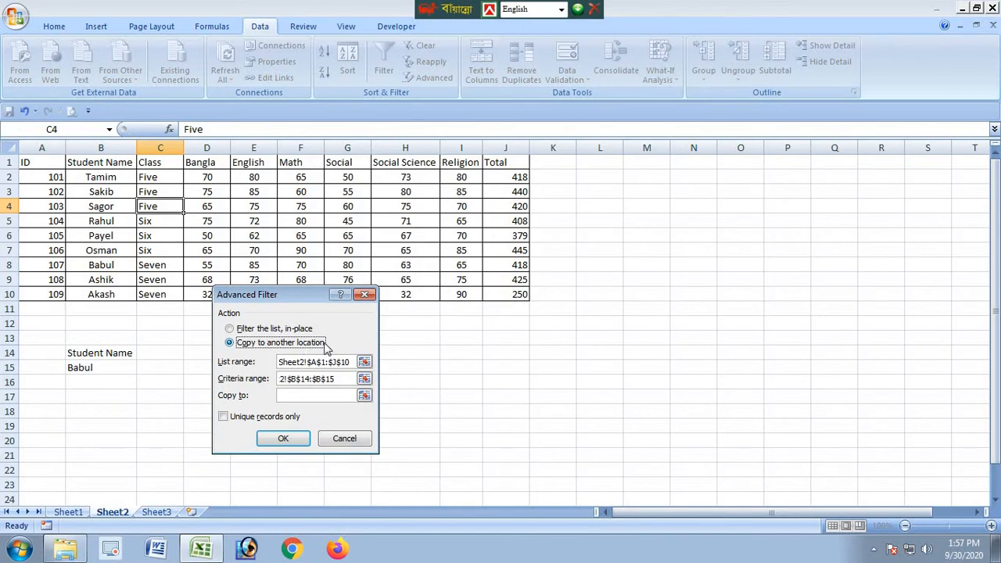
left_click(298, 396)
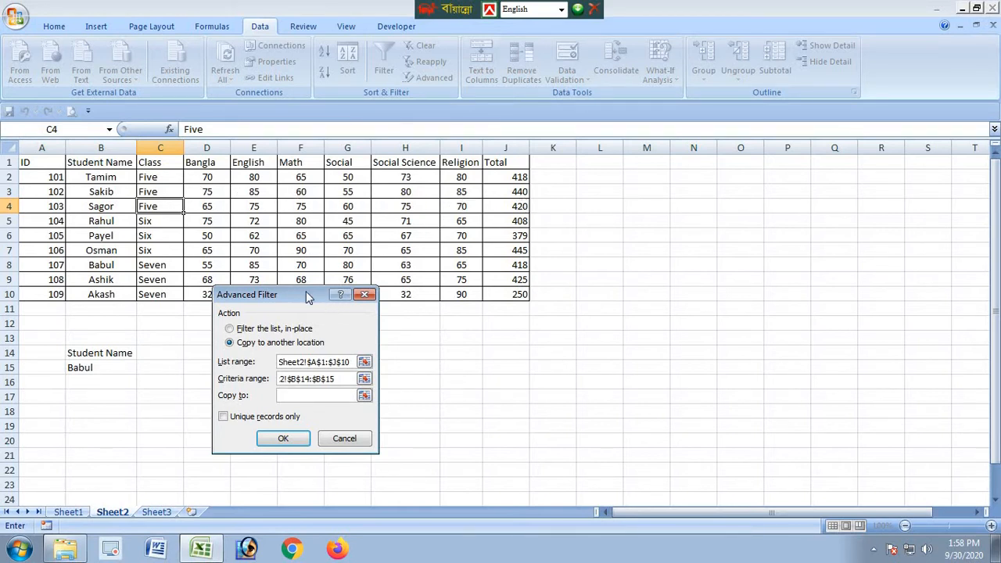
left_click_drag(308, 292, 155, 242)
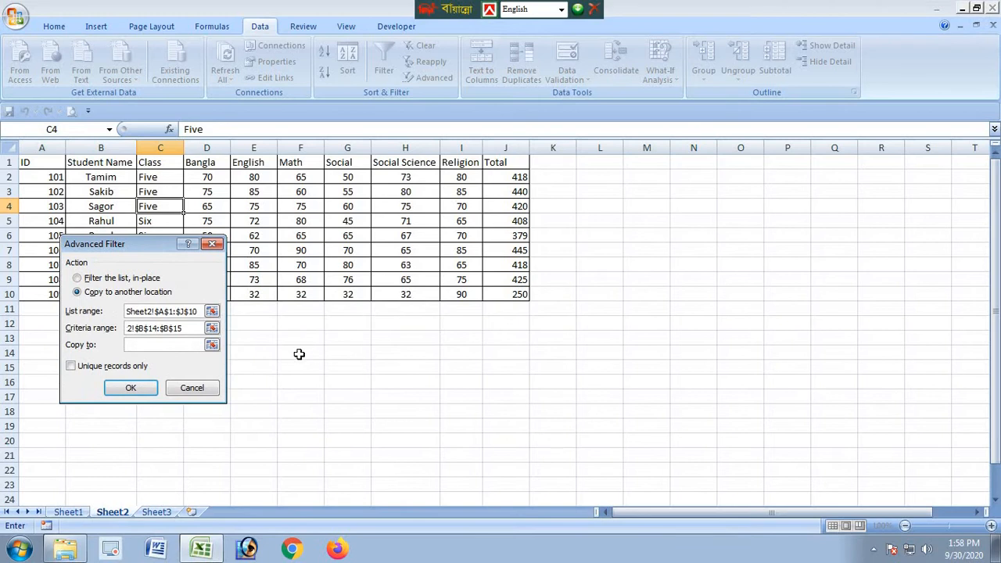
left_click_drag(299, 354, 708, 446)
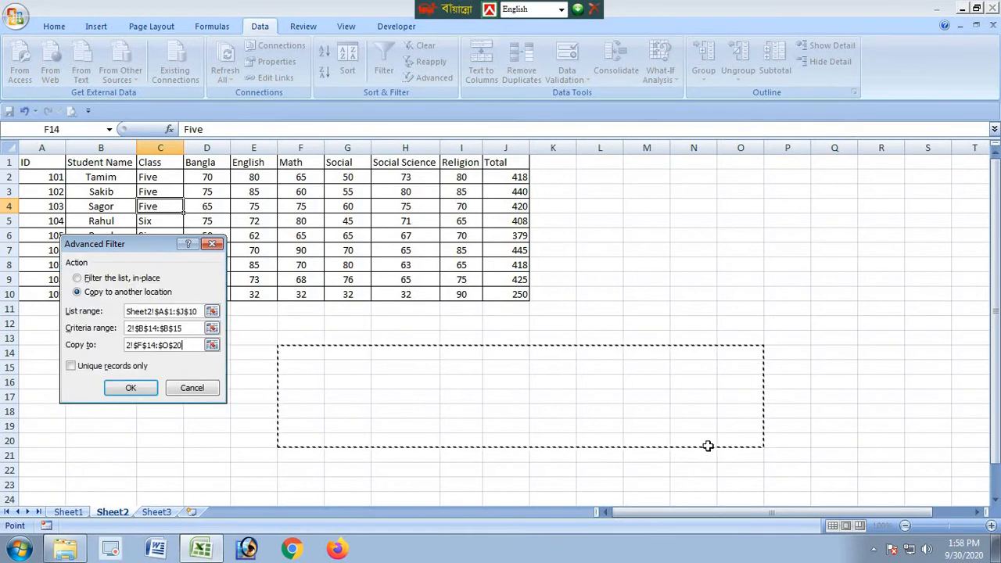
left_click(131, 390)
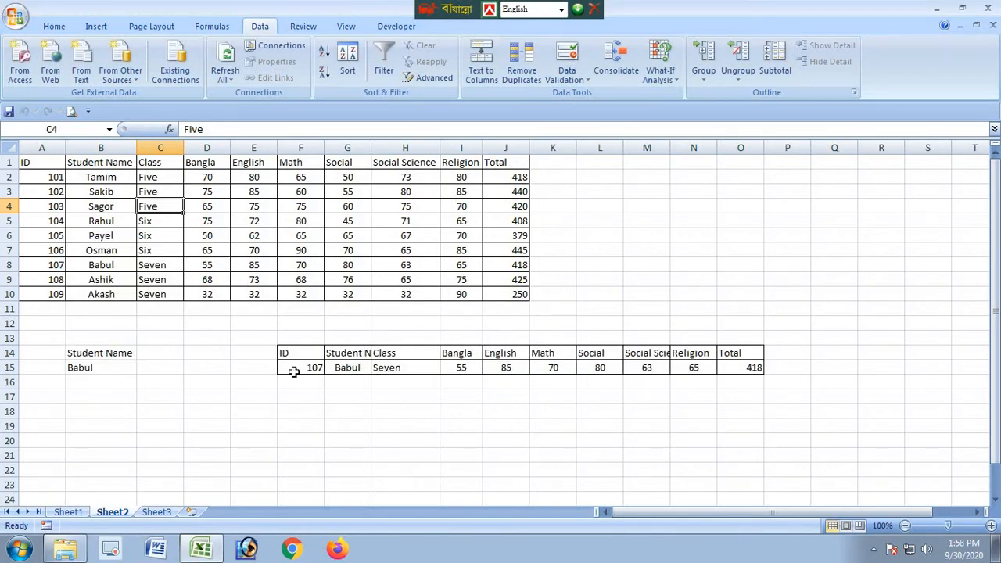
double_click(372, 147)
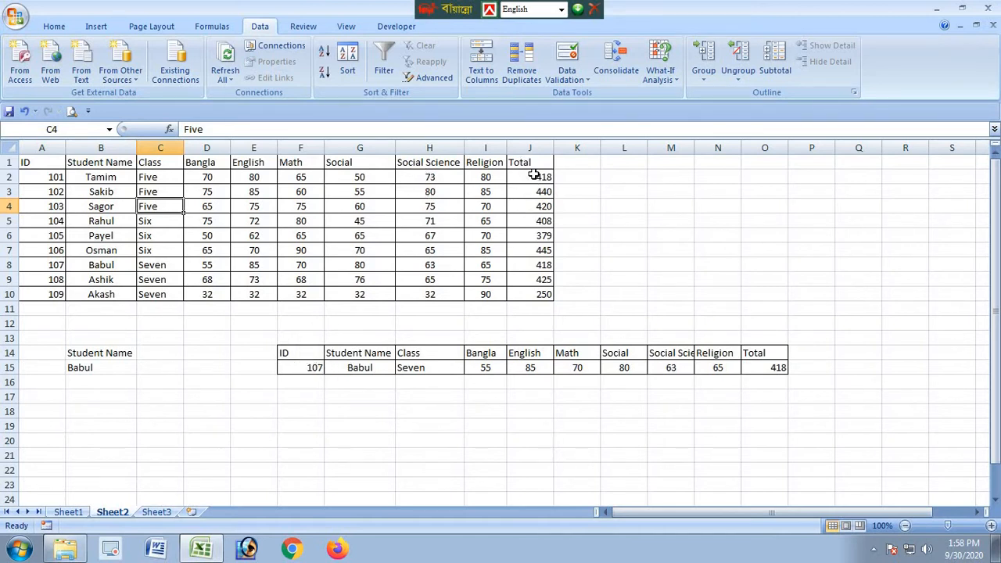
Create a second criteria block with the header Total in B18 and the formula ="418" in B19.
scroll(332, 390, "down", 1)
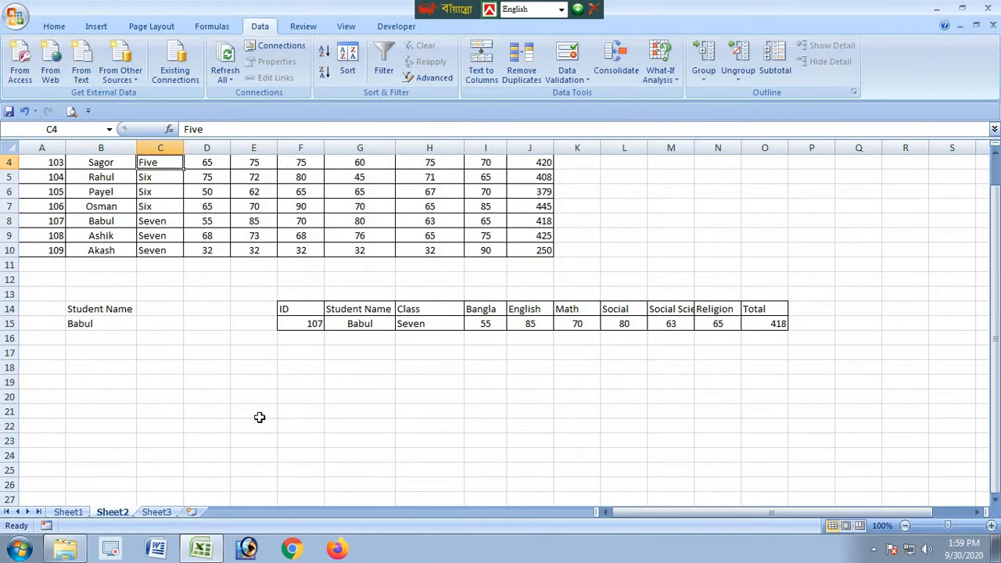
left_click(82, 366)
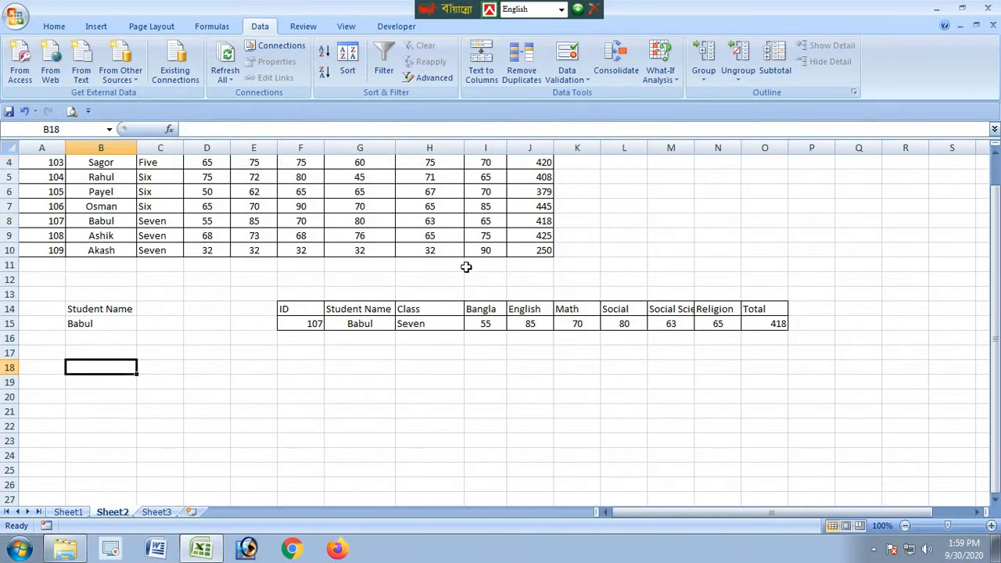
scroll(466, 264, "up", 1)
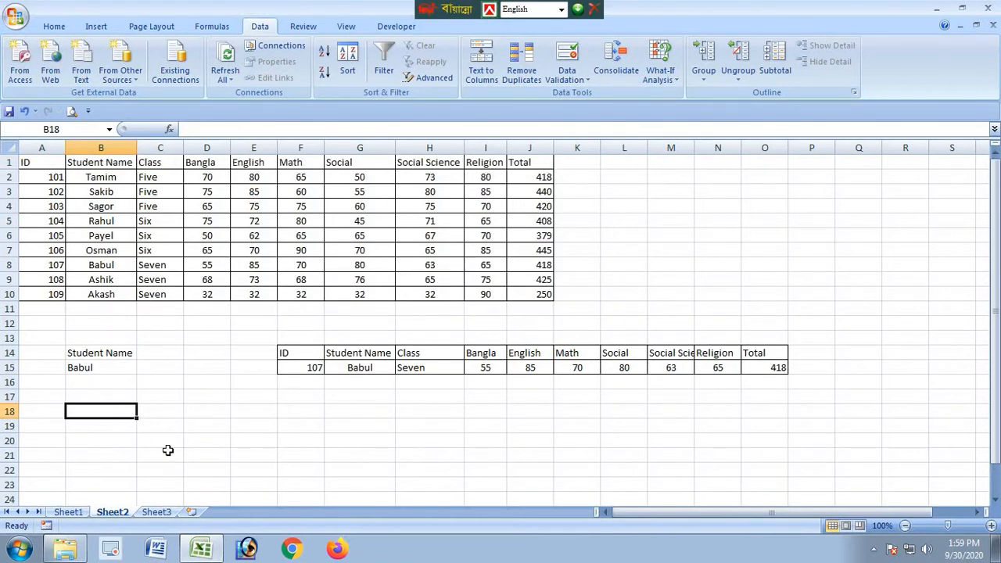
type("To")
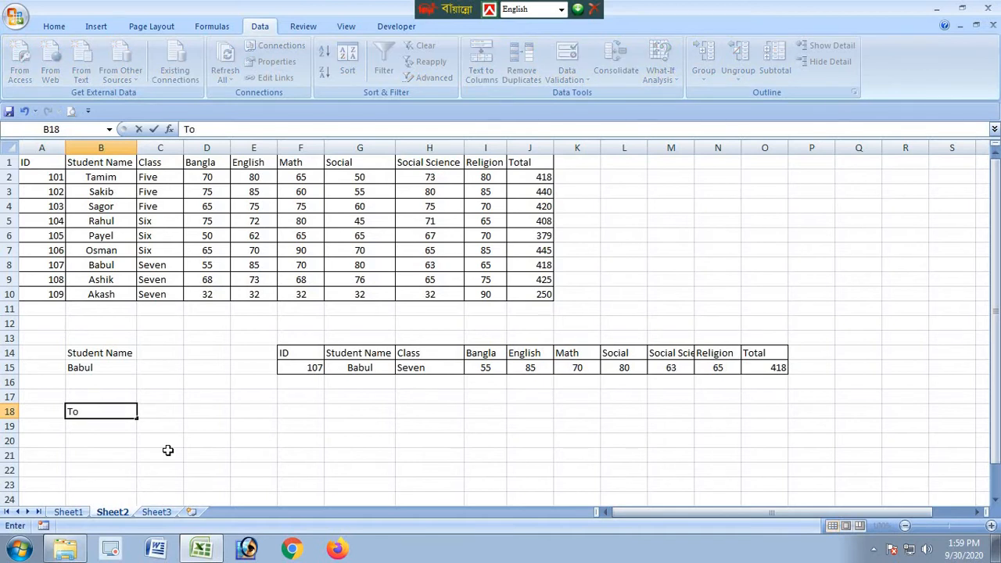
type("tal")
key("Return")
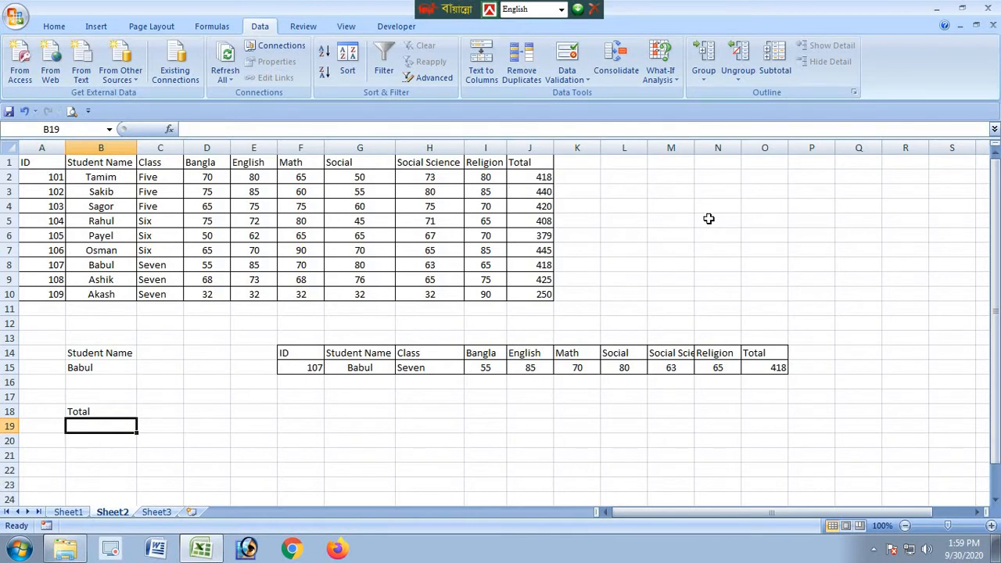
type("=\"418")
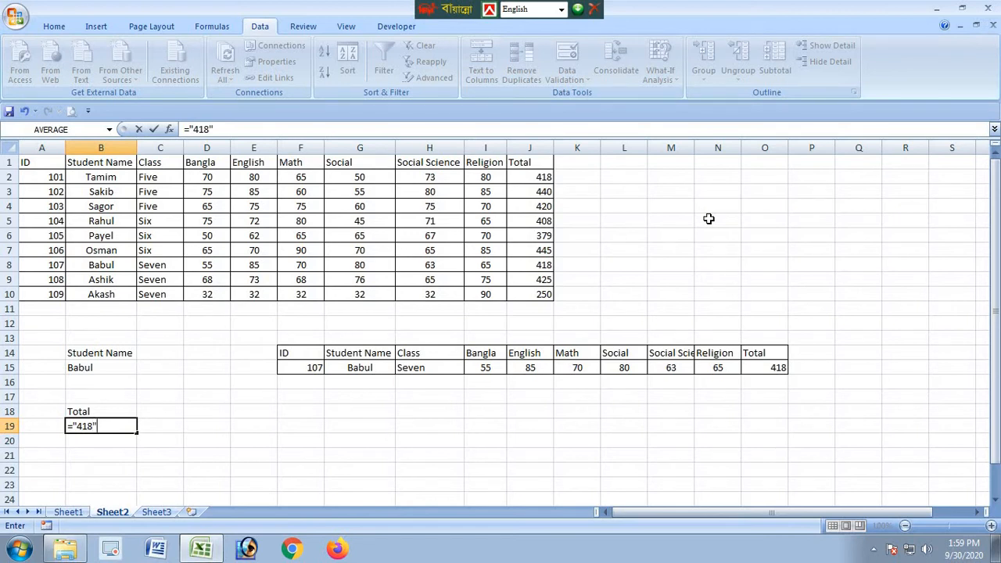
key("Return")
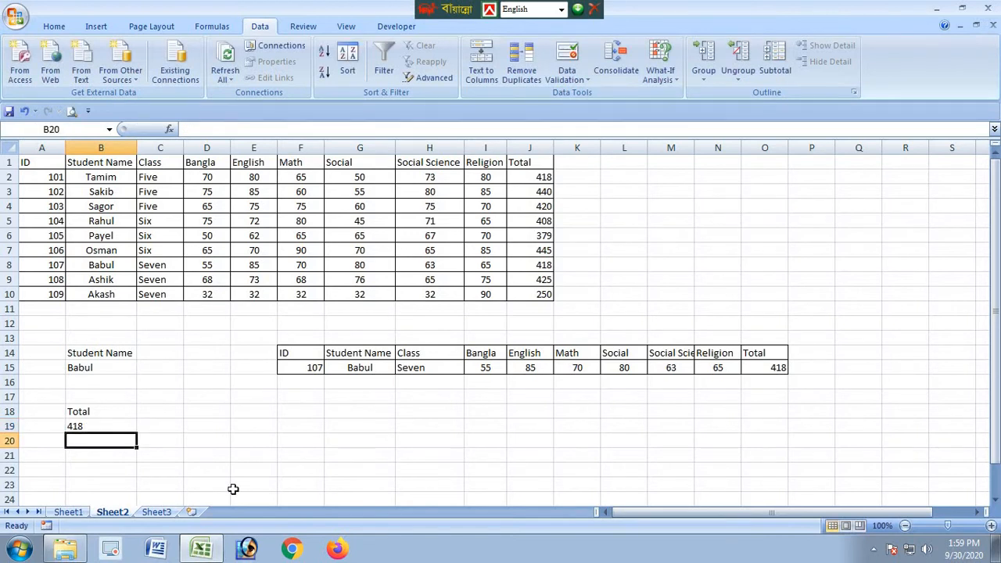
Start an Advanced Filter on the table A1:J10 with the Total block B18:B19 as its criteria range.
scroll(233, 489, "down", 1)
left_click(358, 197)
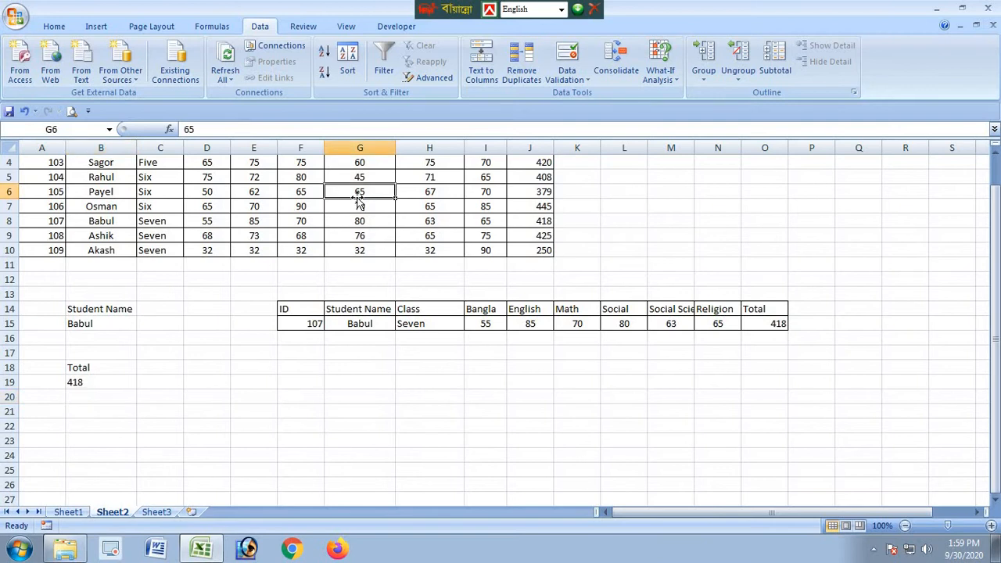
scroll(246, 337, "down", 1)
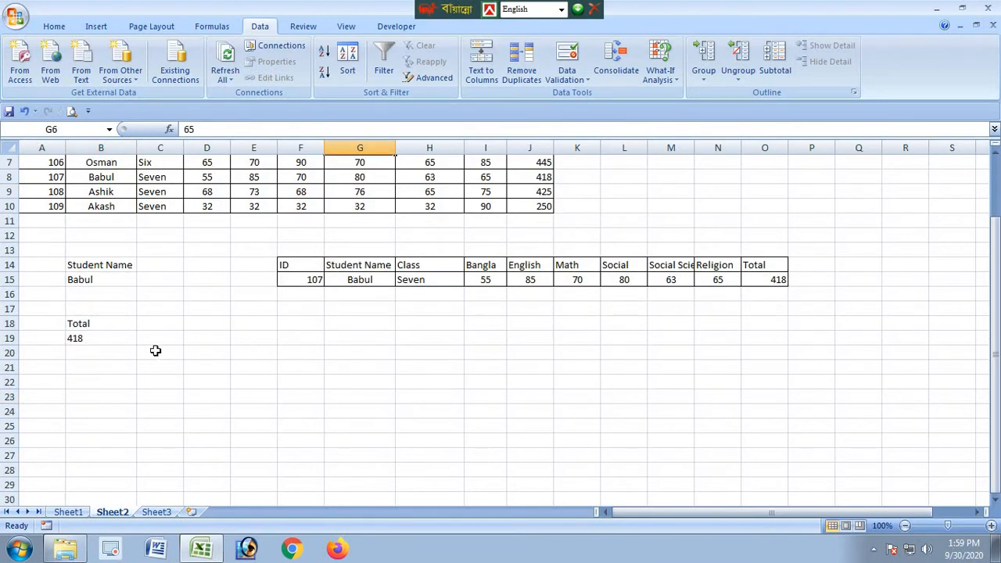
left_click(440, 80)
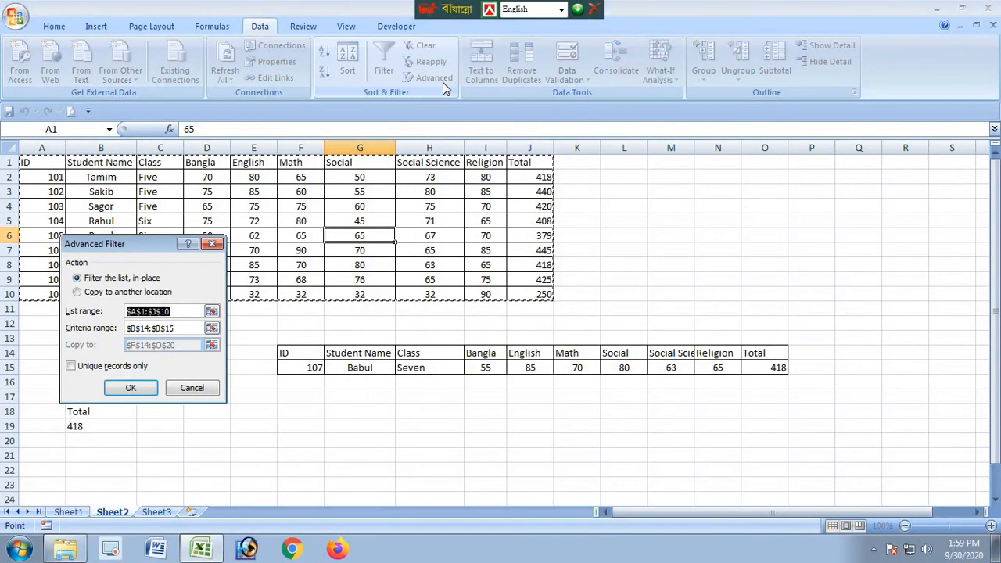
left_click_drag(173, 252, 713, 188)
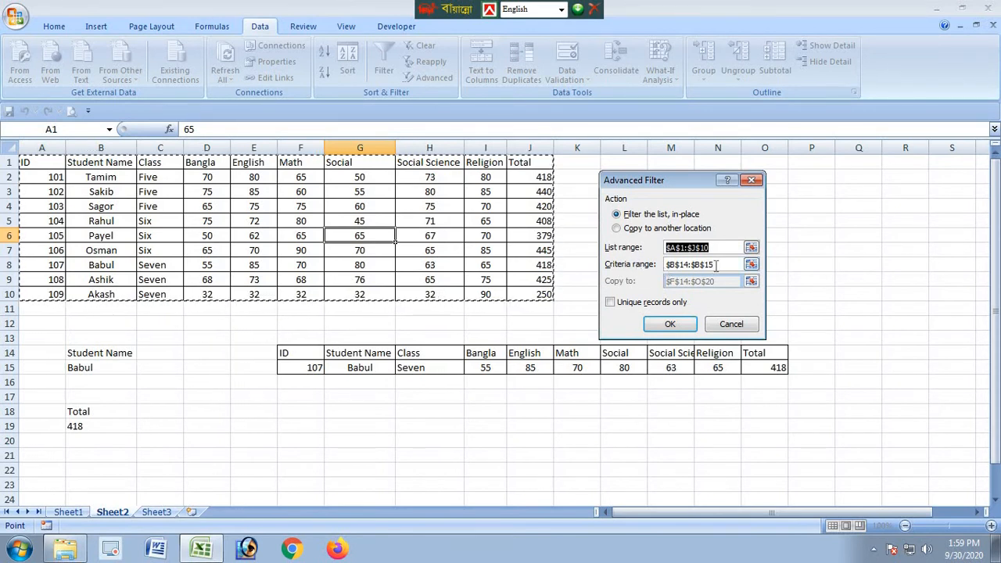
left_click(717, 266)
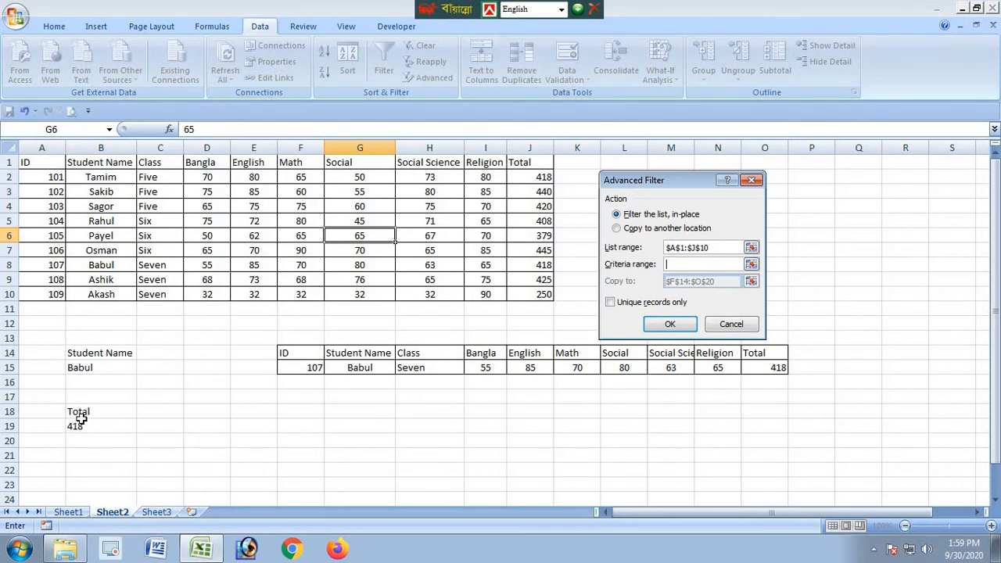
left_click_drag(74, 412, 73, 426)
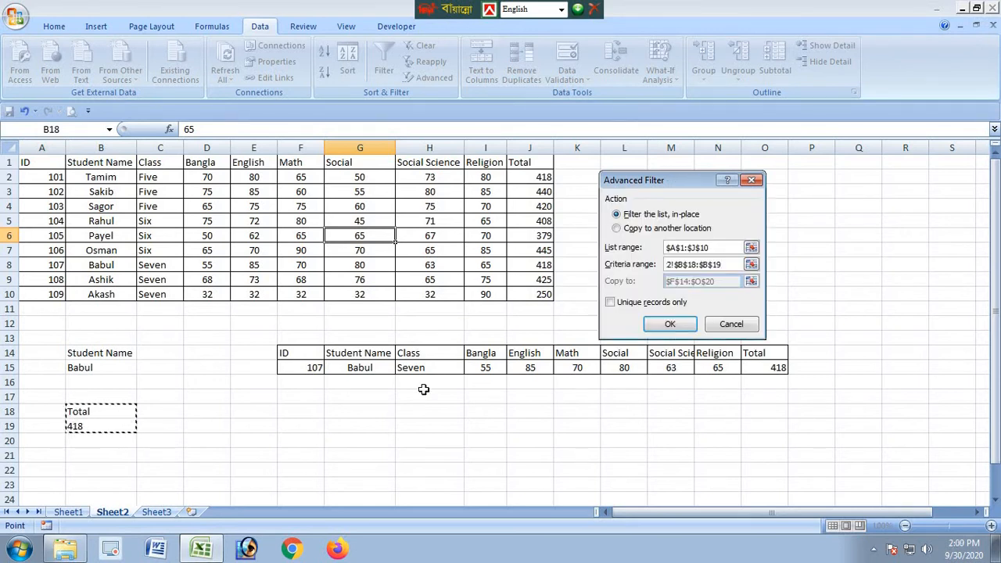
Run the Advanced Filter with its result copied to another location, F17:O22.
left_click(617, 229)
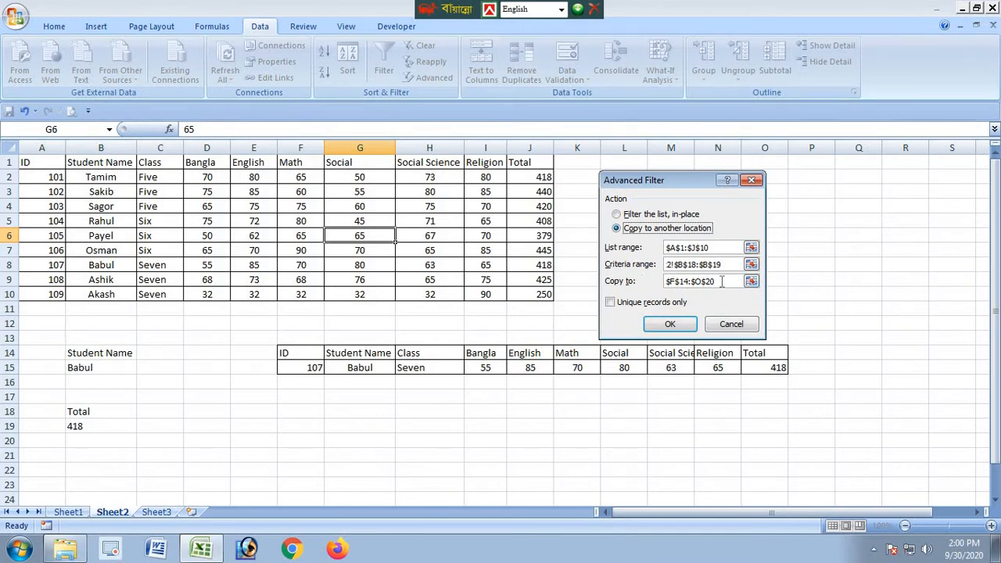
left_click(722, 282)
key("BackSpace")
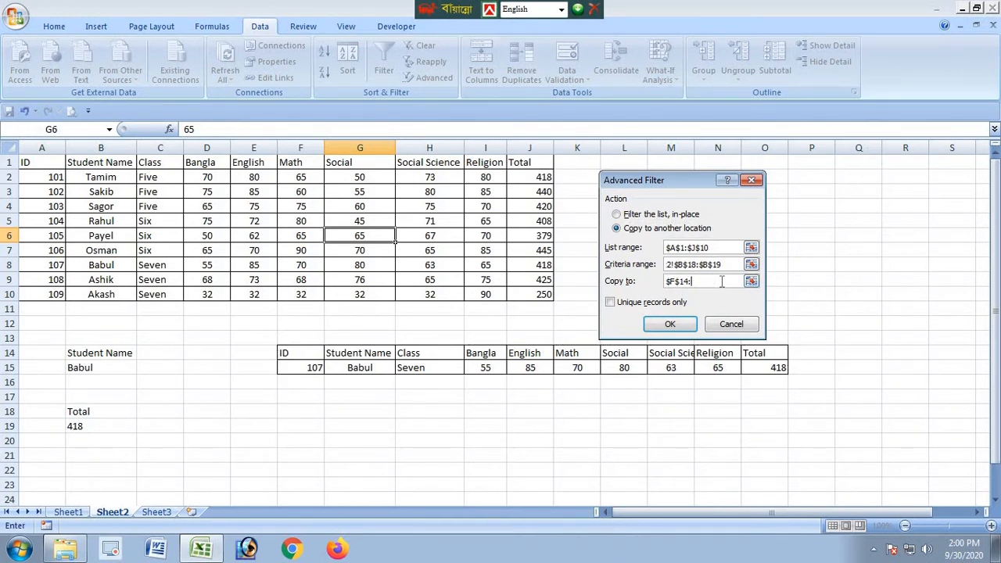
key("BackSpace")
key("BackSpace")
key("BackSpace")
key("BackSpace")
key("BackSpace")
key("BackSpace")
left_click_drag(289, 397, 761, 476)
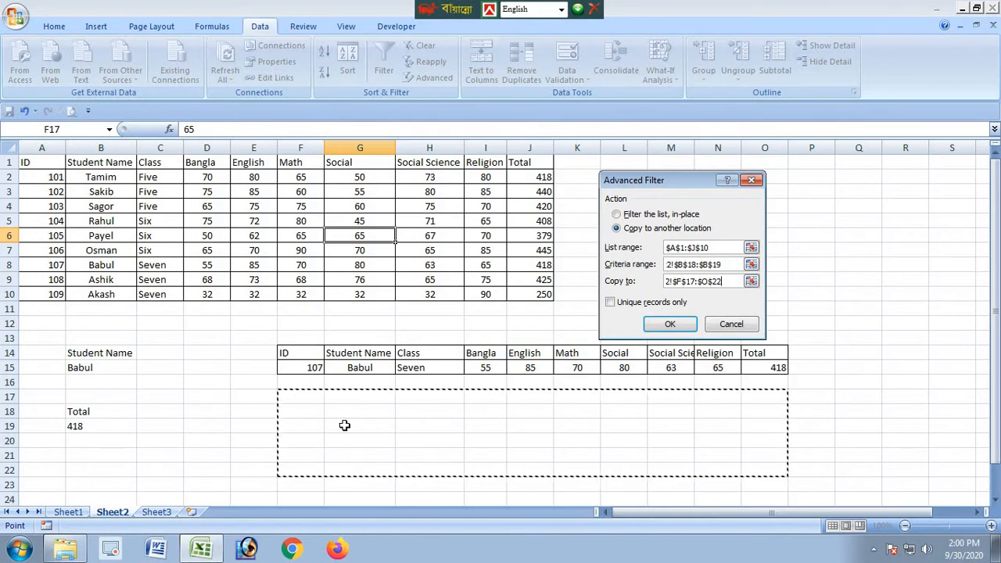
left_click(671, 325)
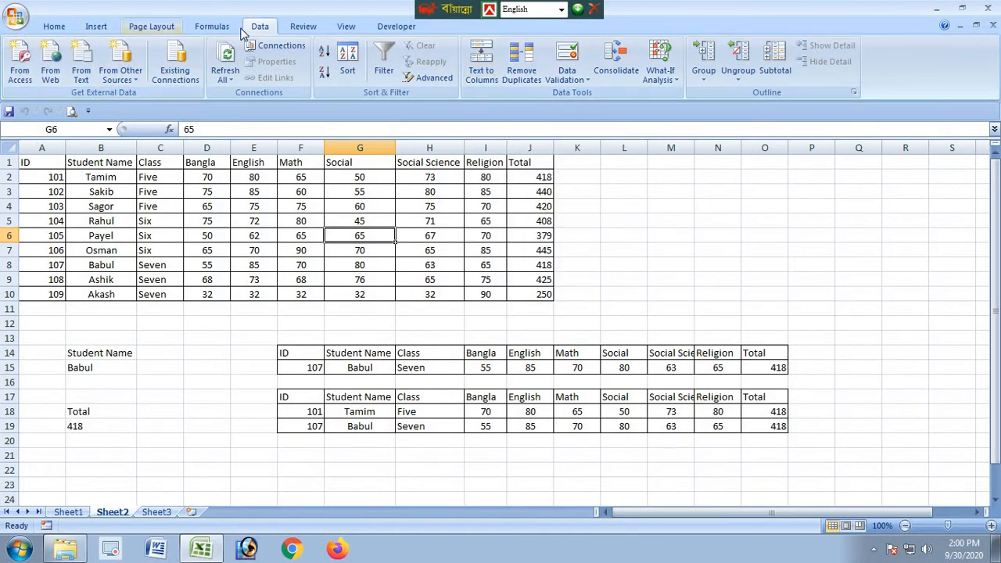
Enter five first names separated by spaces into cell A1 of Sheet3.
left_click(156, 513)
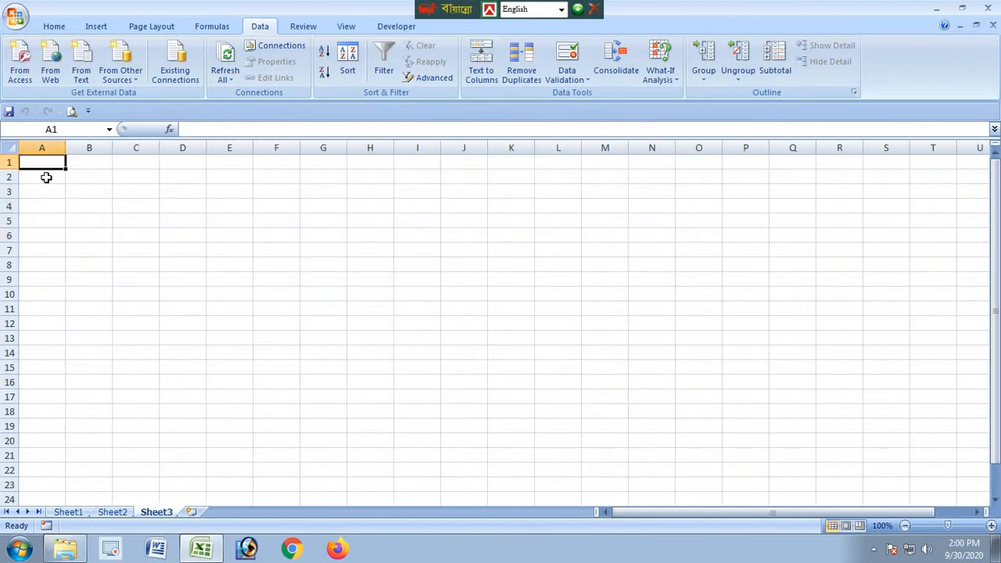
left_click(134, 197)
left_click(46, 164)
type("Sa")
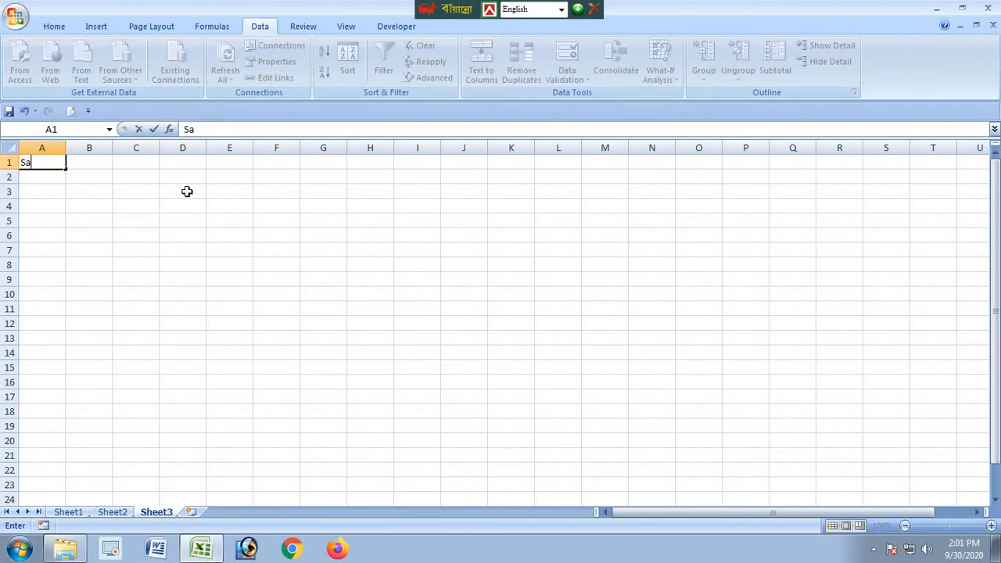
type("lman")
key("Tab")
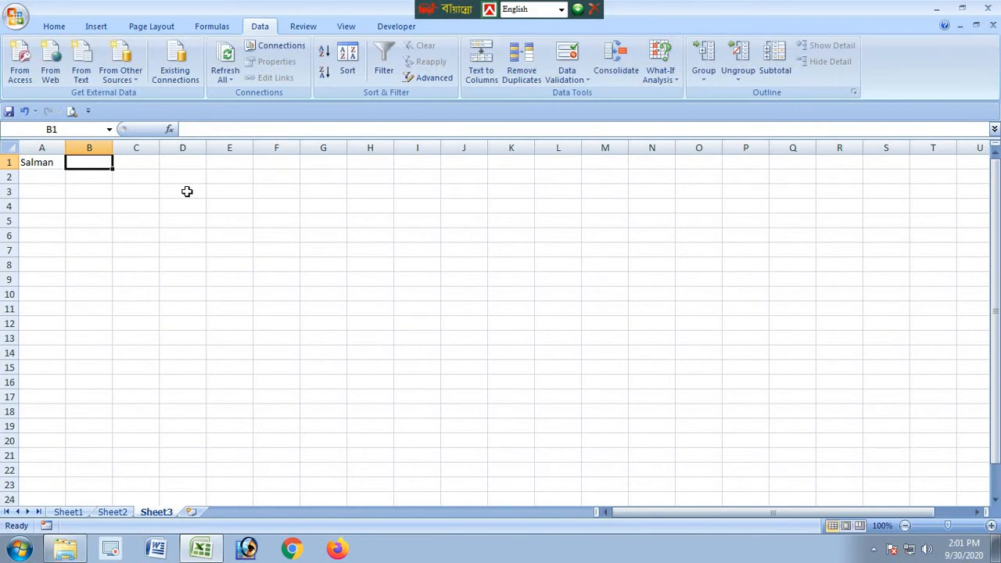
left_click(46, 162)
key("F2")
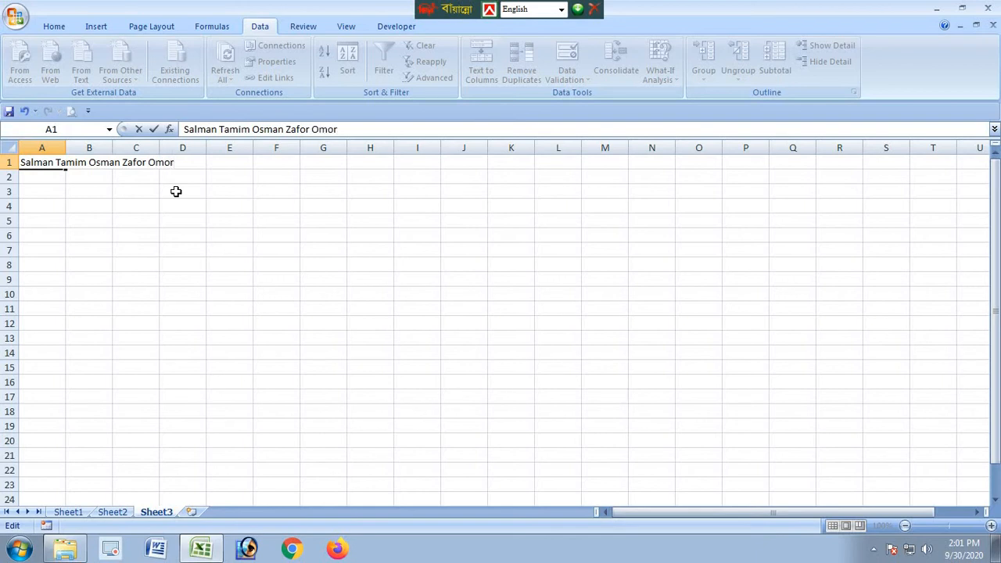
left_click(86, 251)
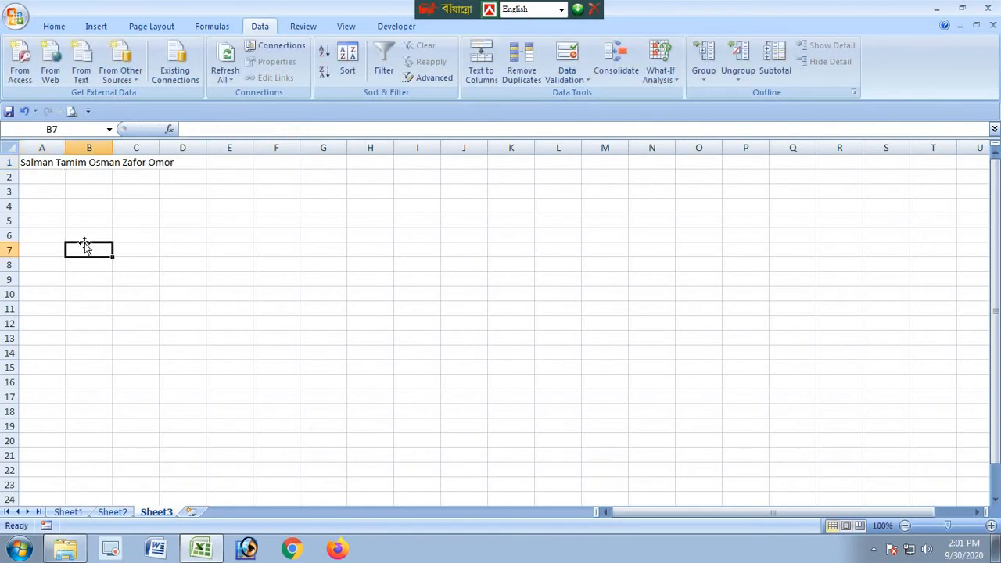
Check cell by cell across row 1 which cells actually hold the names text.
left_click(44, 166)
left_click(88, 163)
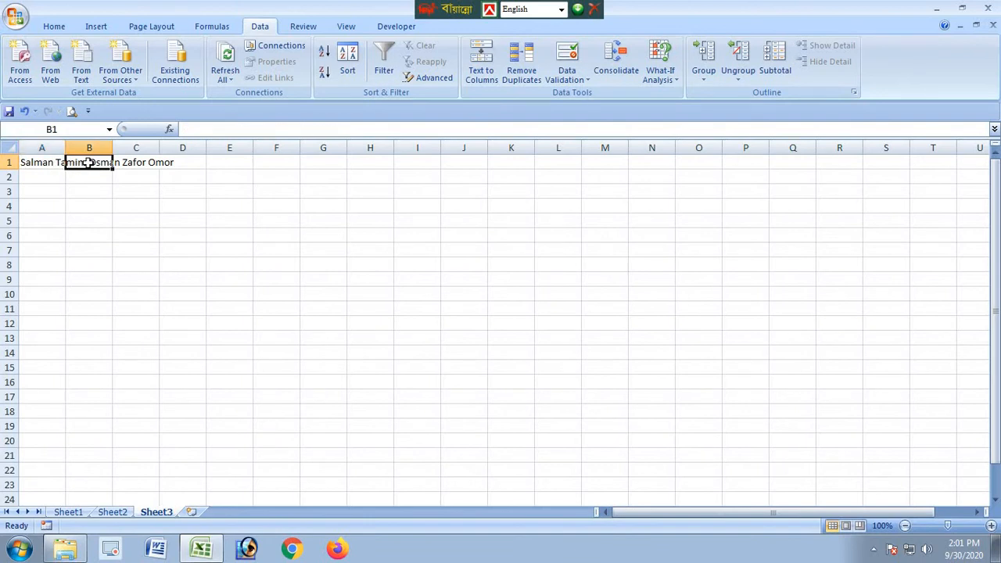
left_click(119, 162)
left_click(122, 233)
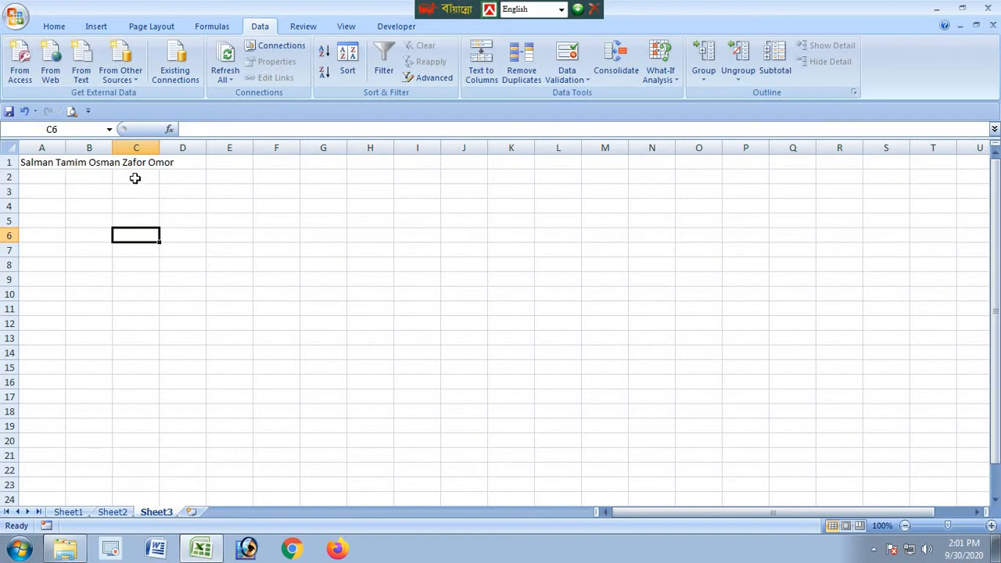
left_click(78, 288)
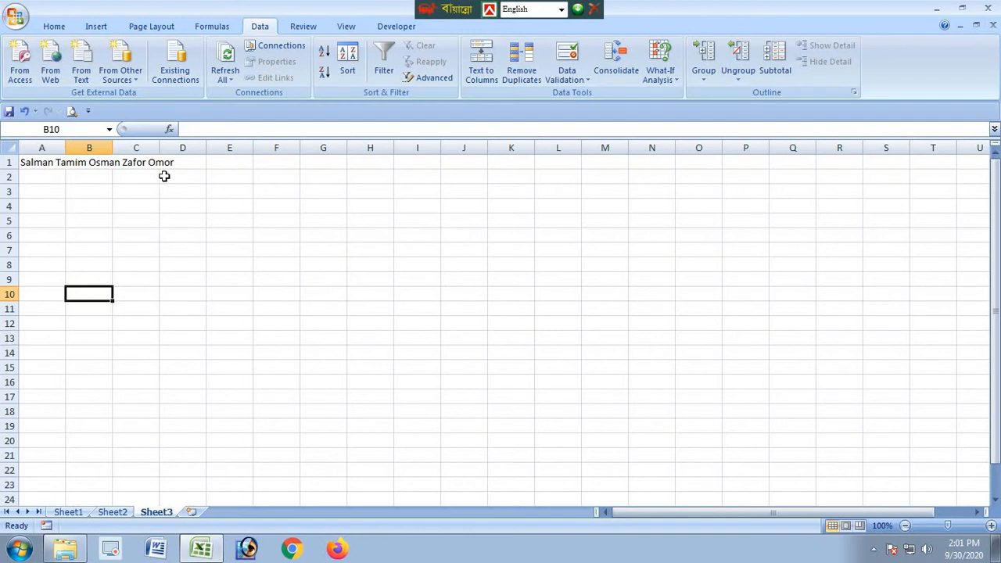
left_click(124, 232)
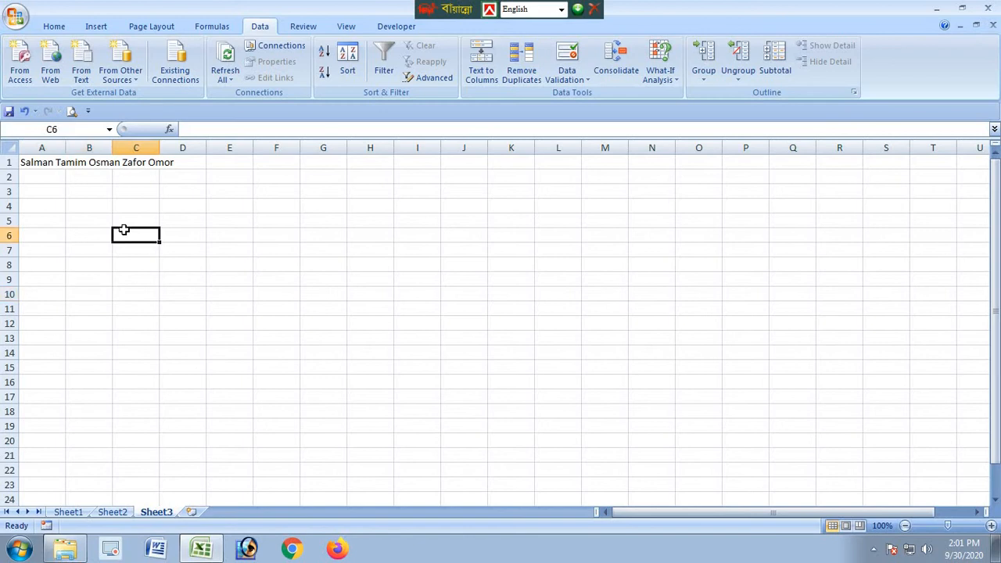
left_click(46, 162)
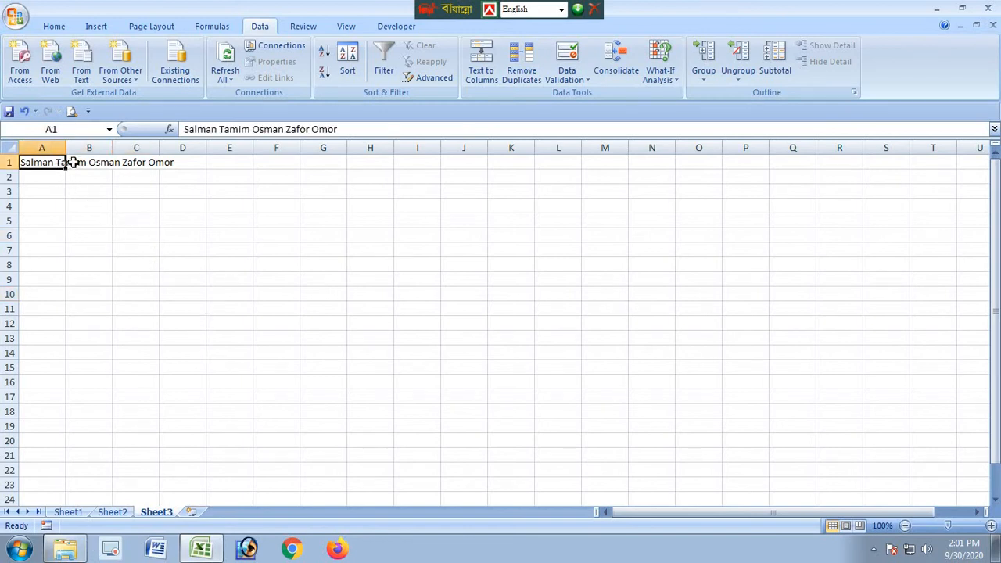
left_click(75, 162)
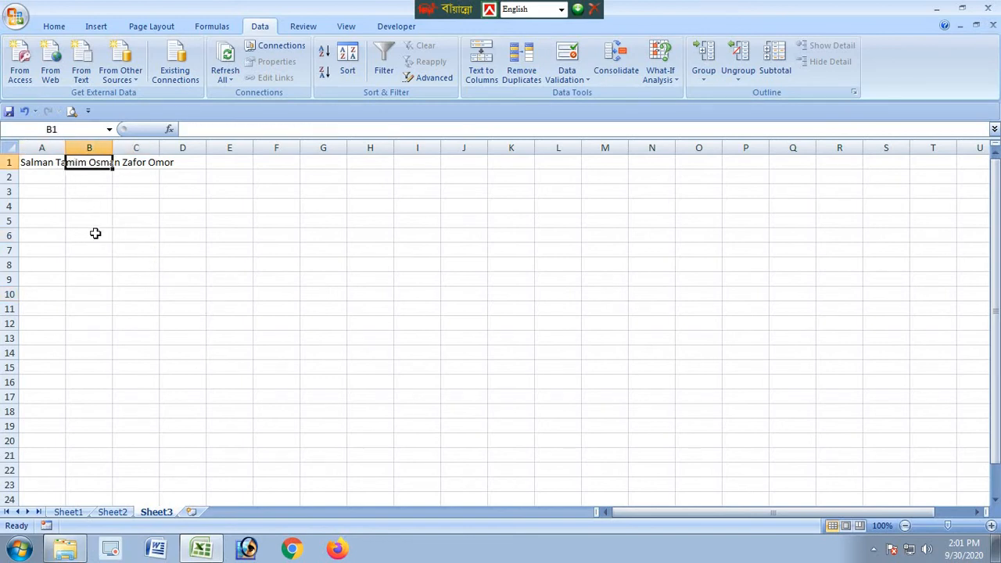
left_click(177, 162)
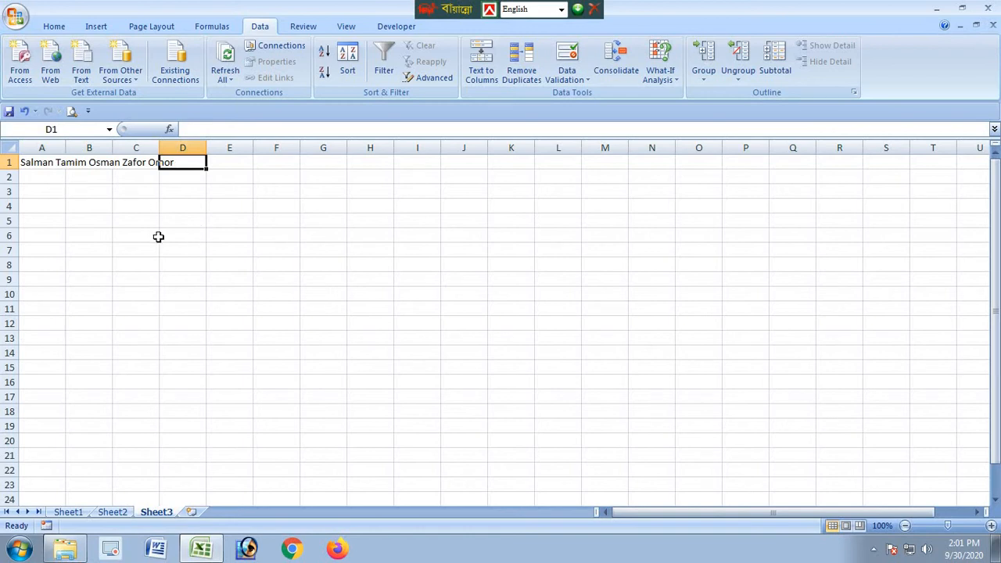
left_click(166, 259)
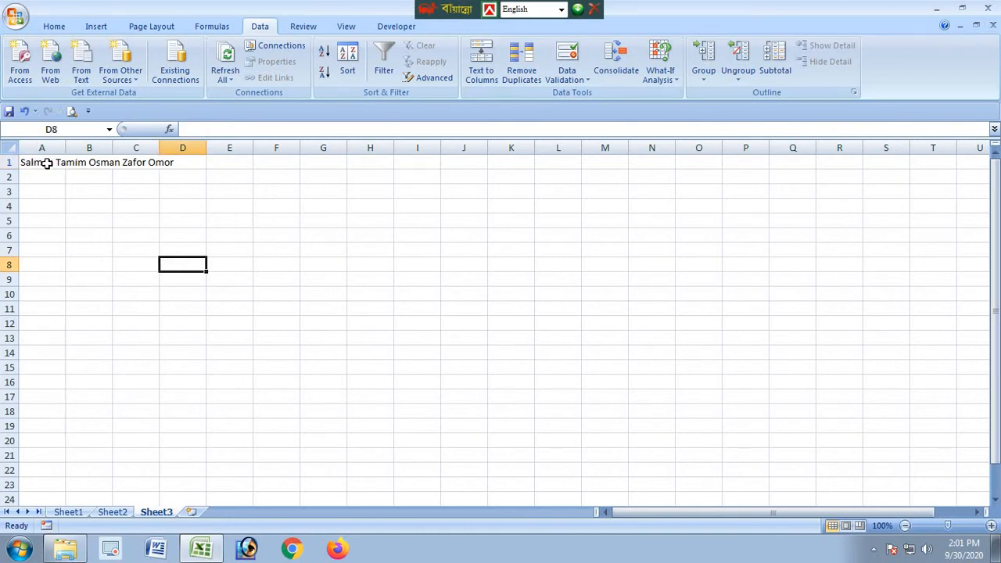
left_click(222, 165)
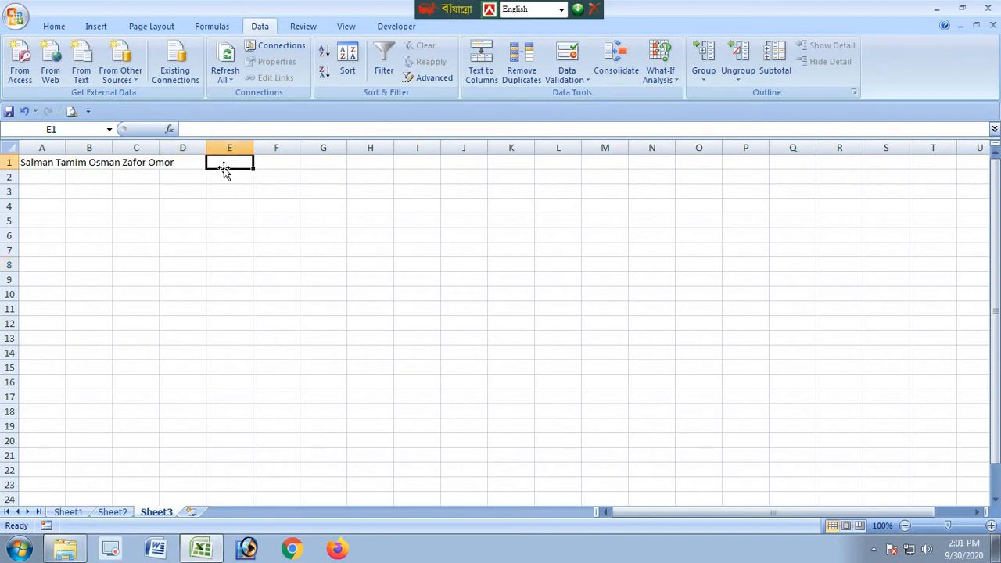
Set up a fixed-width Text to Columns split of A1, with the first break just before the second name and none between the second and third.
left_click(34, 163)
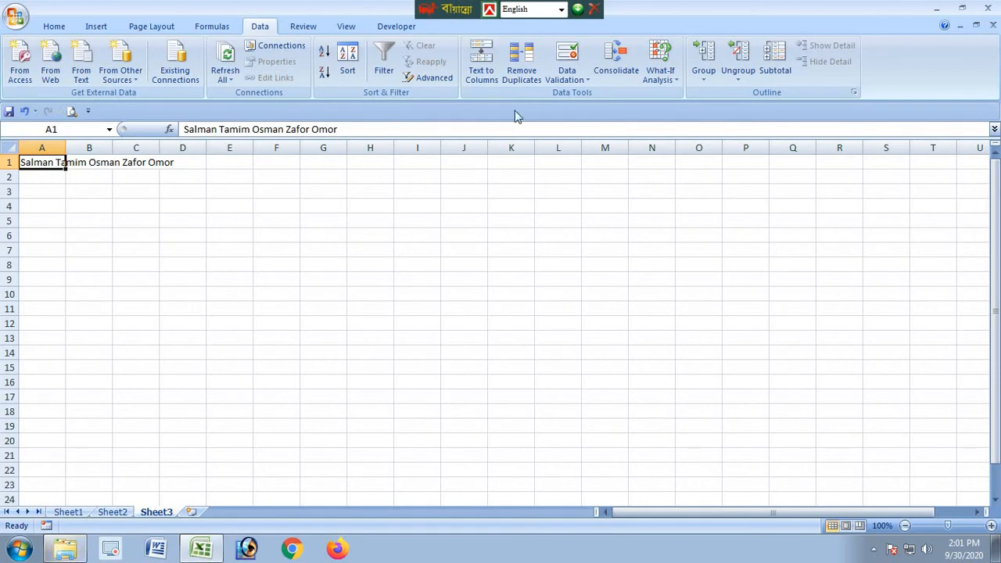
left_click(491, 81)
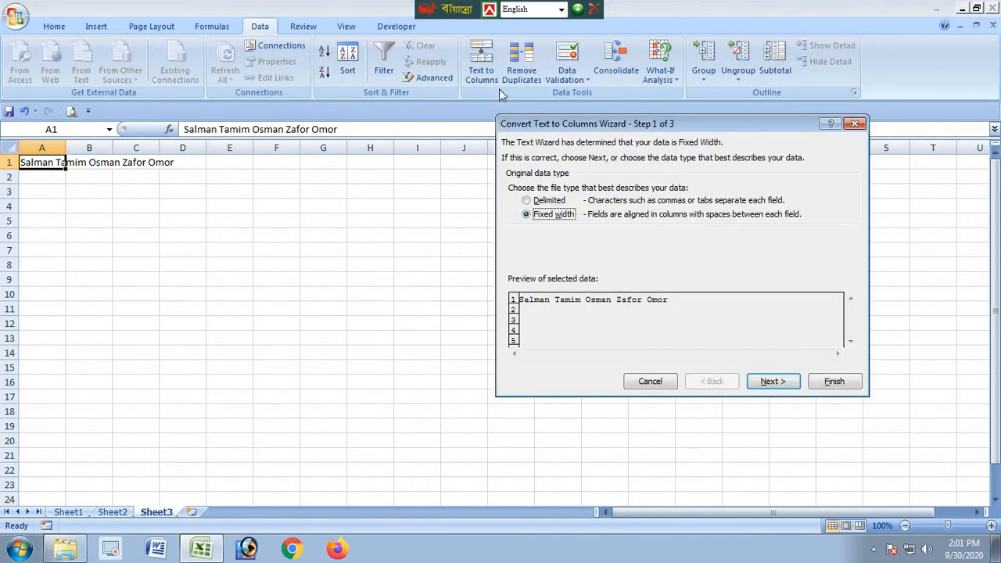
left_click_drag(552, 119, 462, 111)
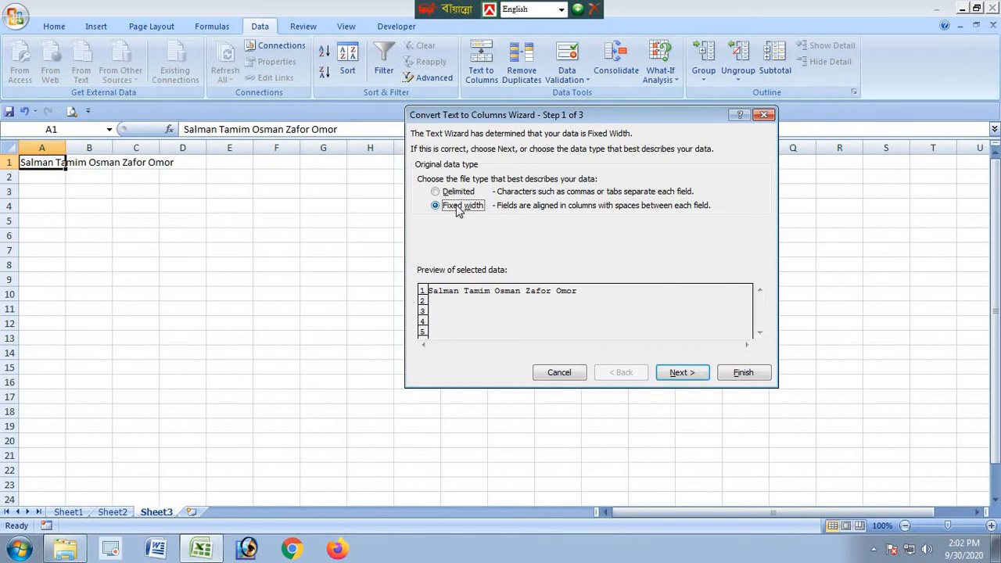
left_click(702, 373)
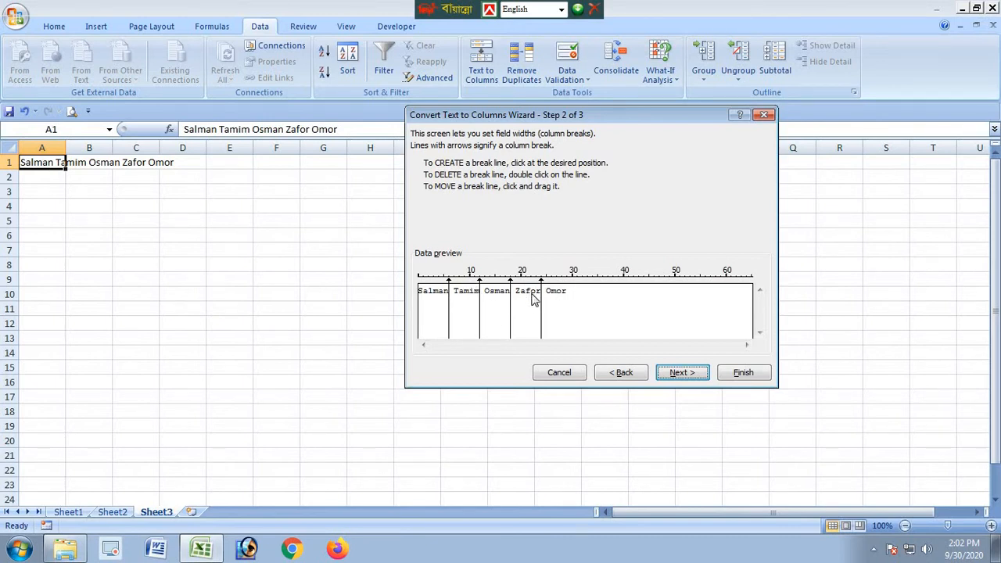
left_click_drag(451, 310, 481, 310)
left_click_drag(472, 310, 455, 315)
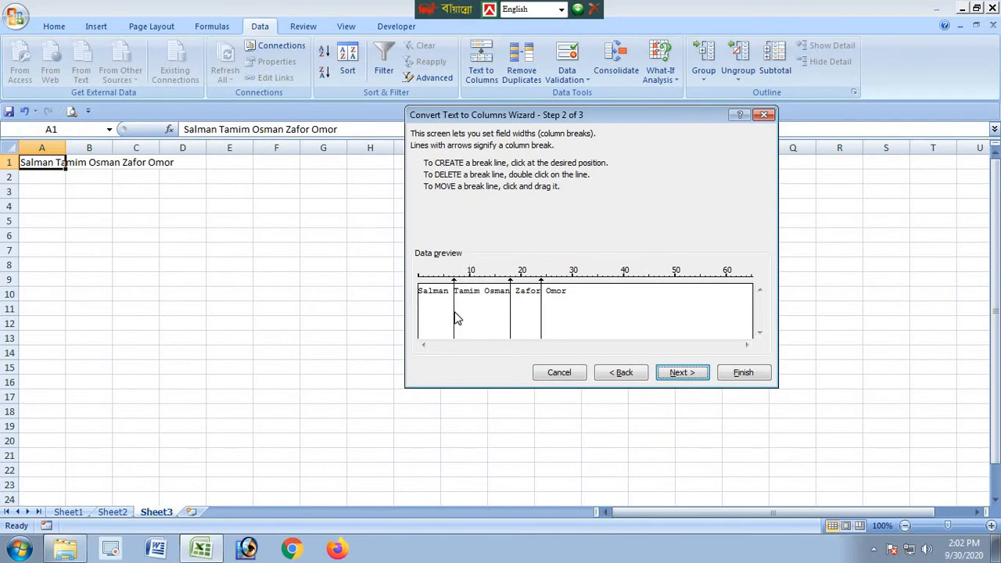
Finish the text split in General format with destination A1, and autofit column B to its content.
left_click(678, 376)
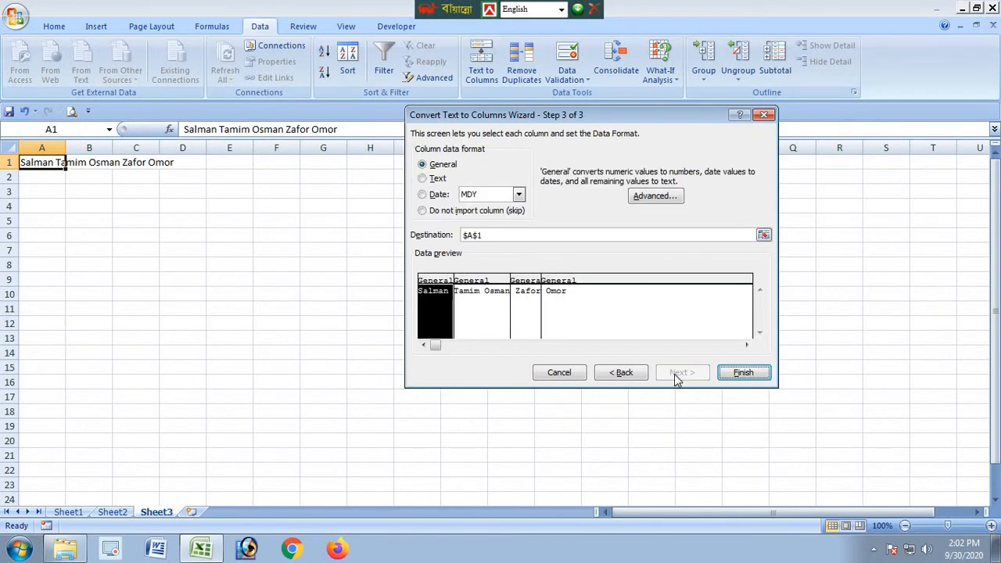
left_click(743, 372)
left_click(119, 395)
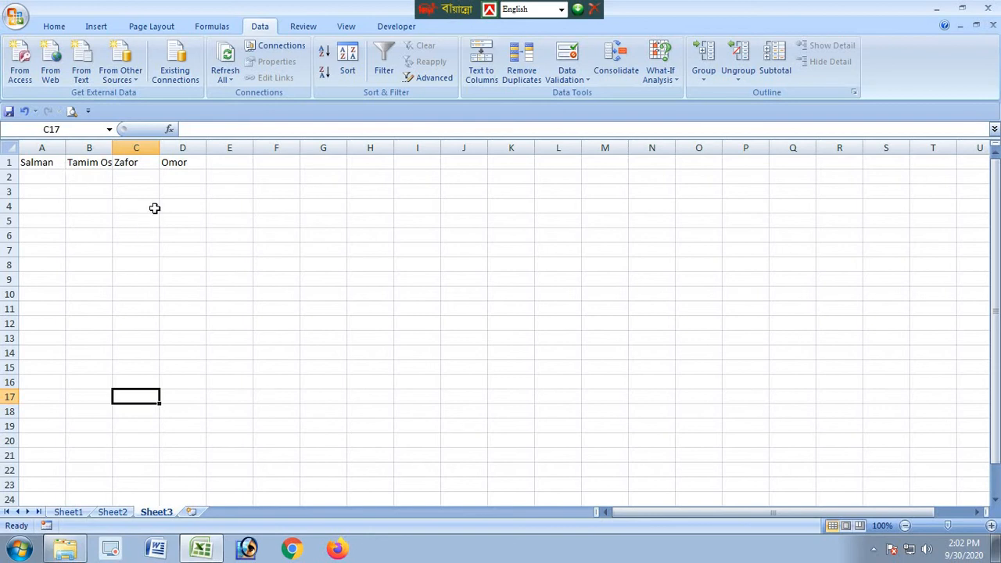
double_click(112, 148)
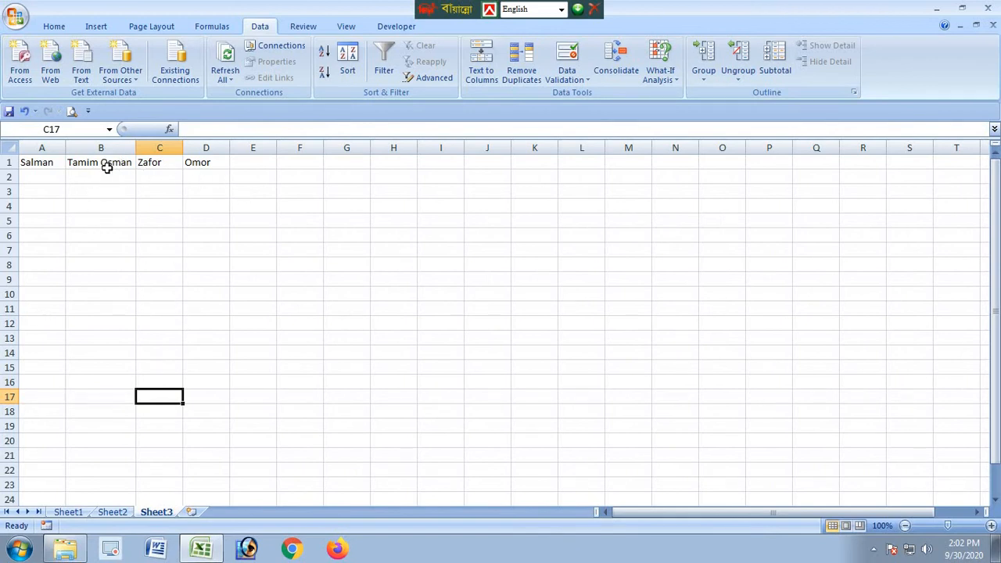
left_click(43, 162)
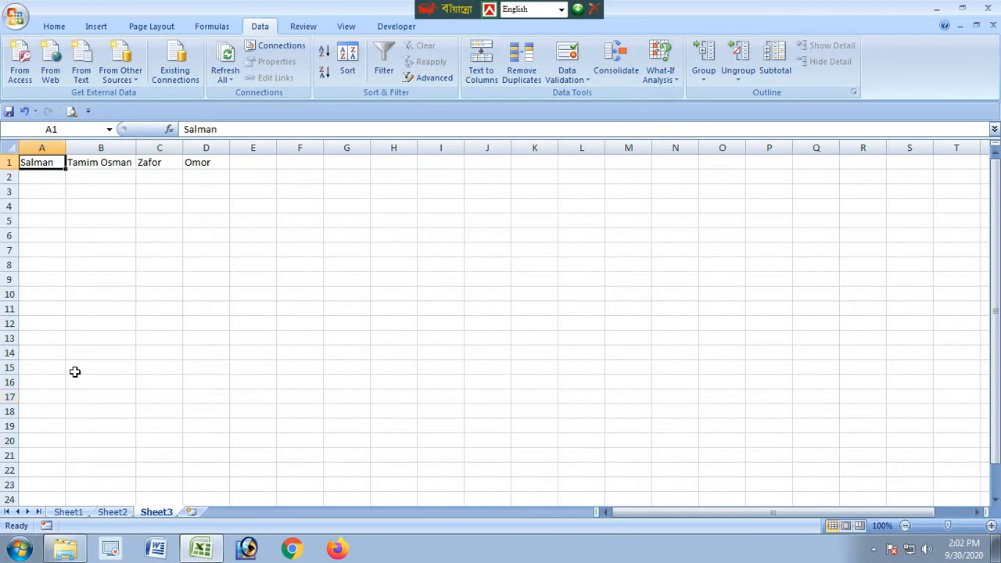
left_click(125, 224)
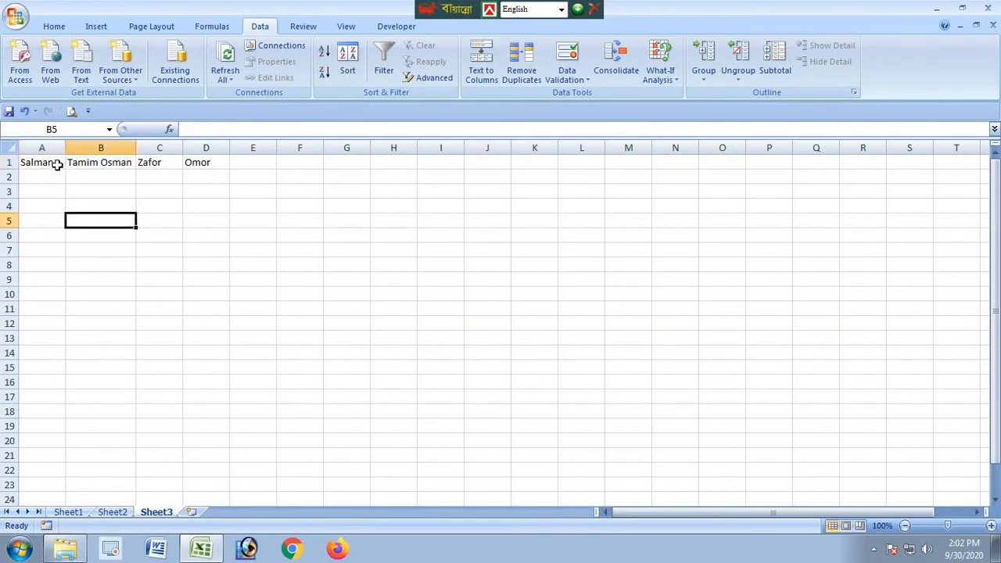
left_click(77, 174)
left_click(179, 160)
left_click(217, 161)
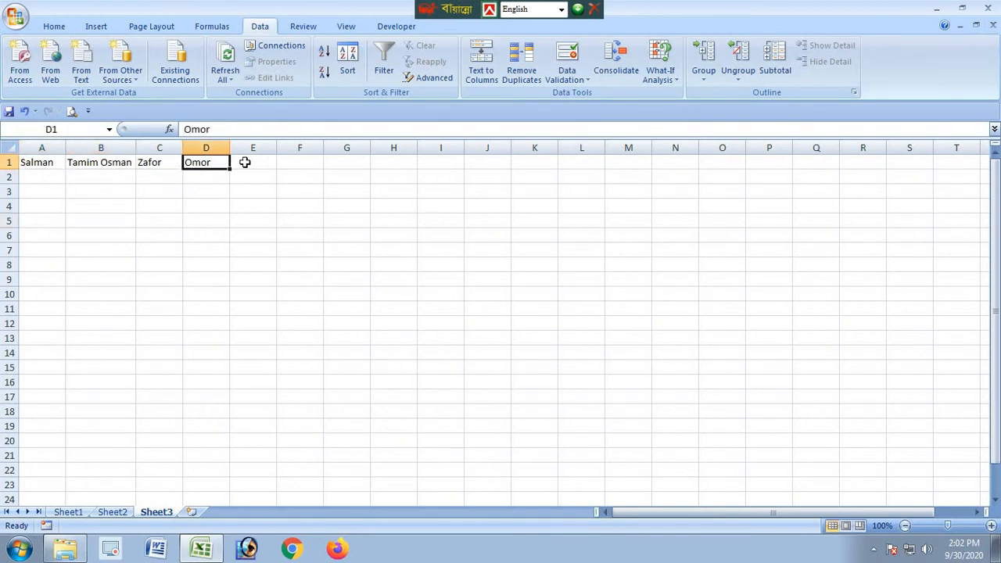
left_click(245, 162)
left_click(58, 161)
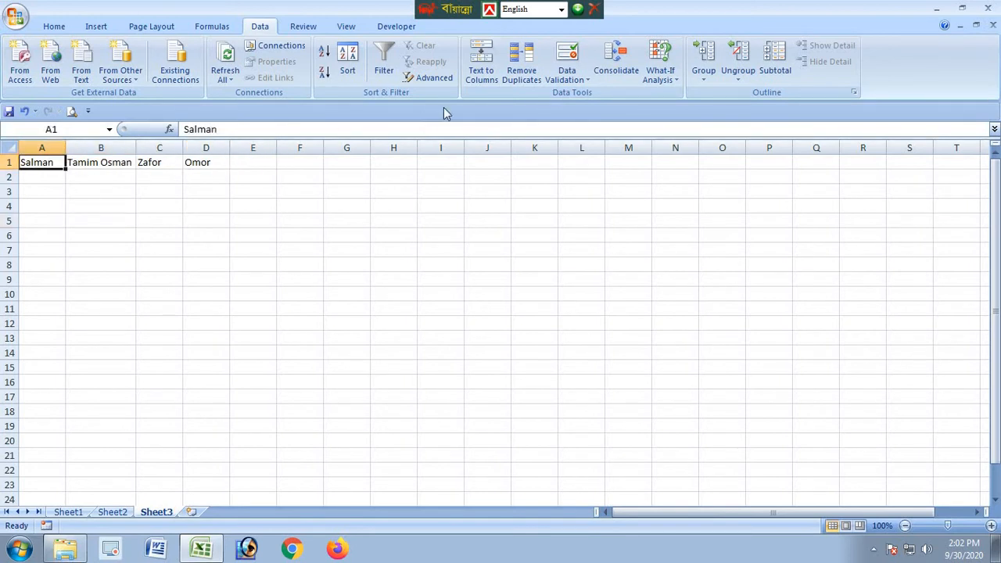
left_click(483, 75)
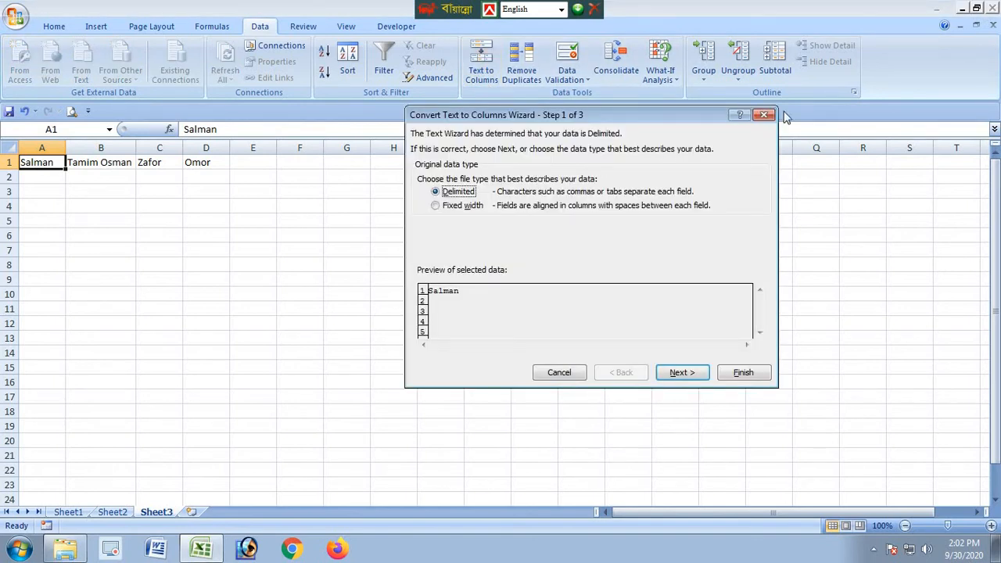
left_click(766, 115)
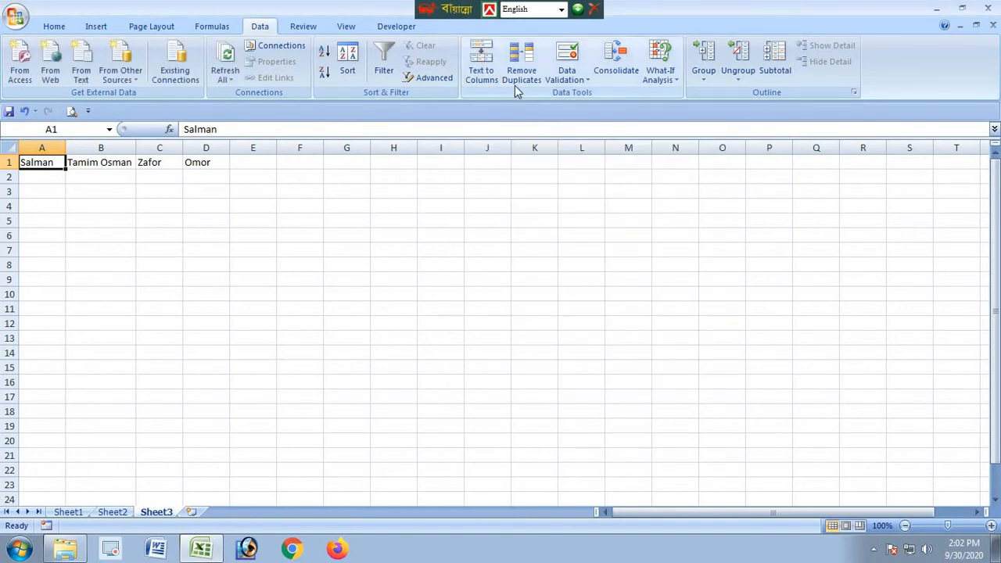
Switch to Sheet2 and set the Religion mark of ID 109 in cell I10 to 80.
left_click(109, 516)
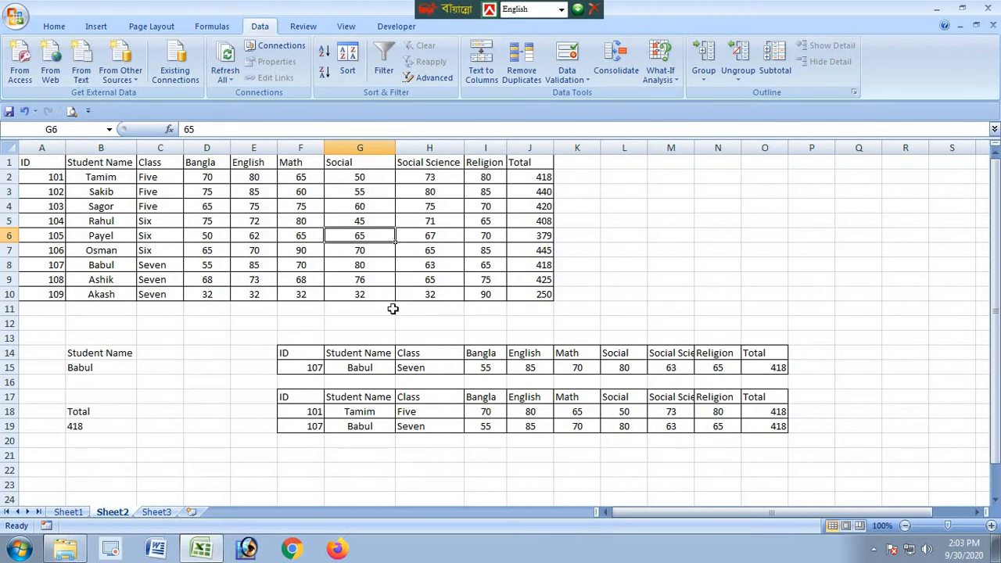
left_click(483, 298)
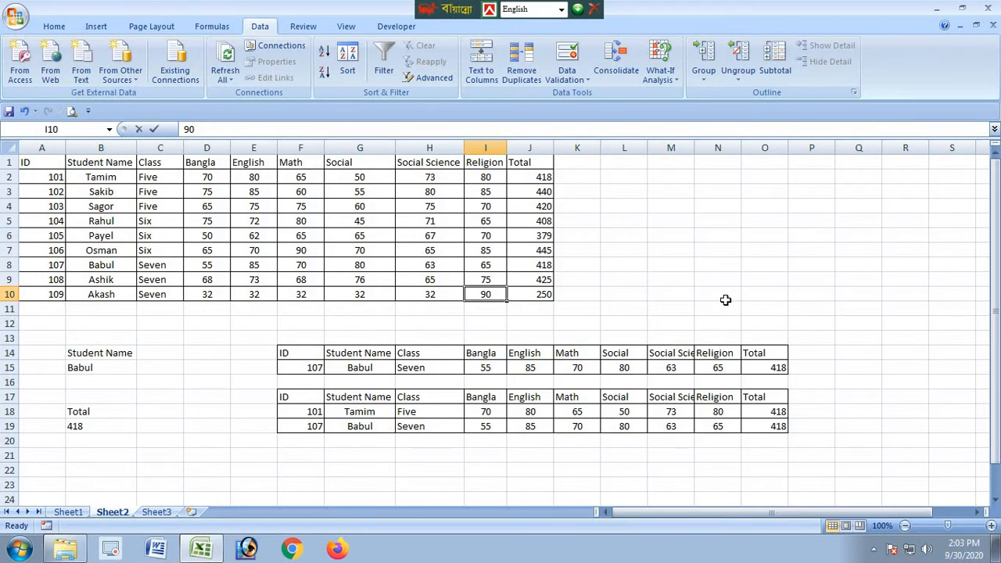
key("BackSpace")
key("BackSpace")
type("80")
left_click(688, 291)
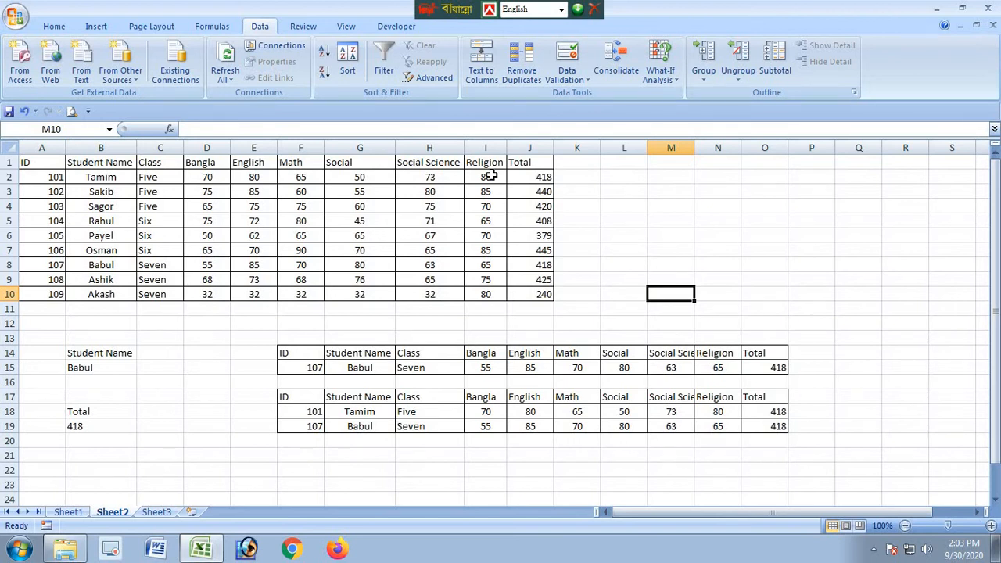
Remove duplicate marks from the Religion column I2:I10, continuing with the current selection only.
left_click_drag(491, 176, 501, 291)
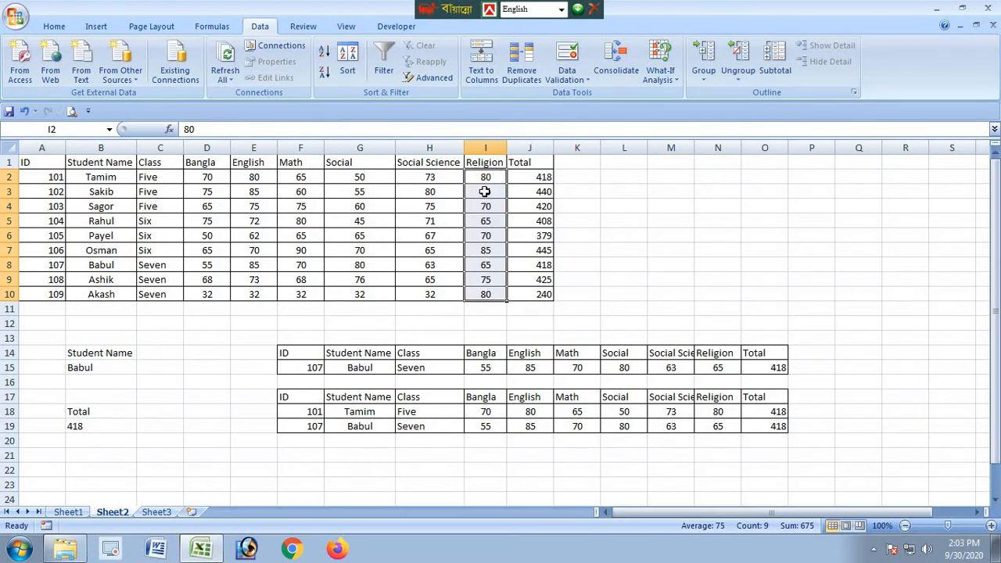
left_click(524, 78)
left_click_drag(551, 192, 672, 83)
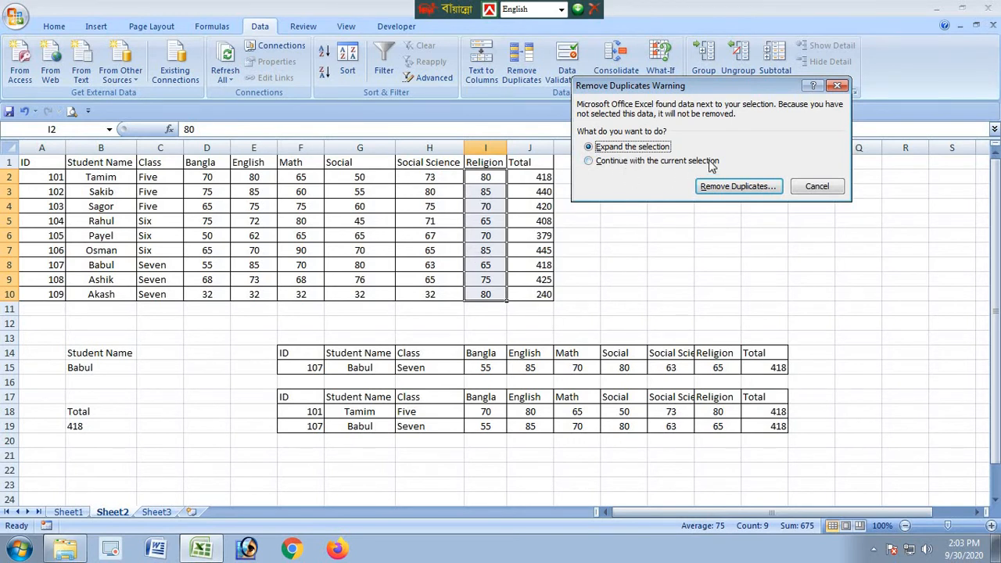
left_click(590, 162)
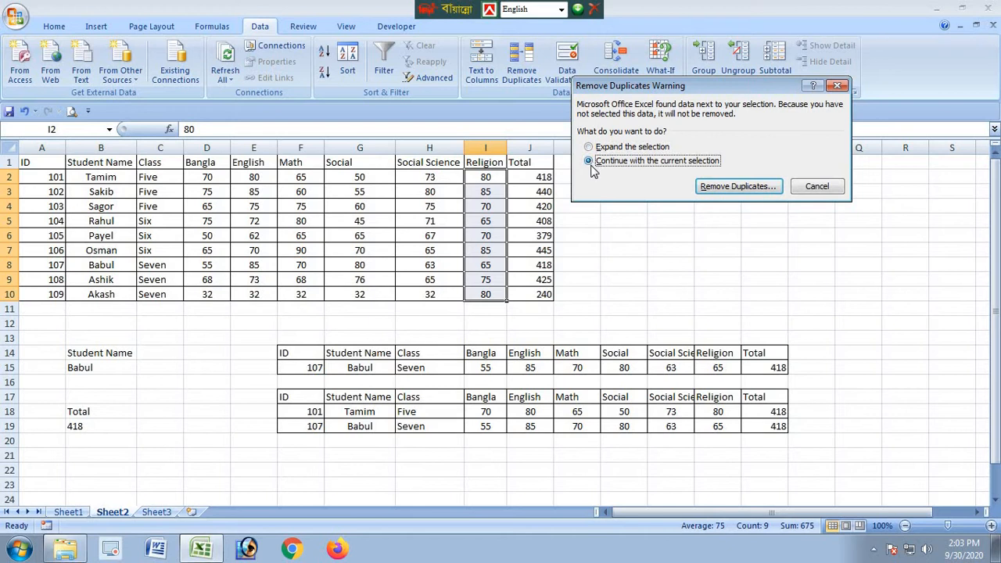
left_click(723, 188)
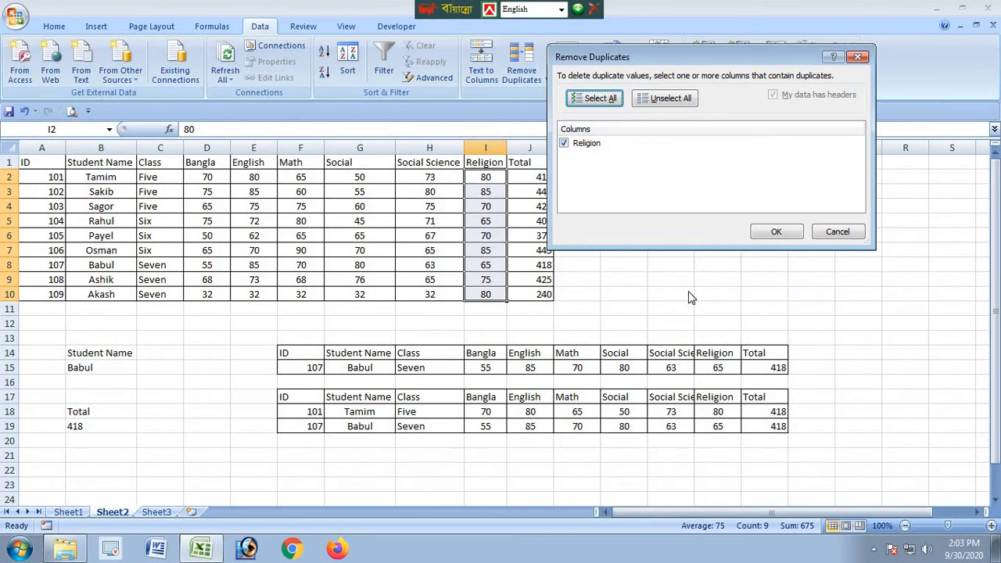
left_click(777, 232)
left_click(503, 312)
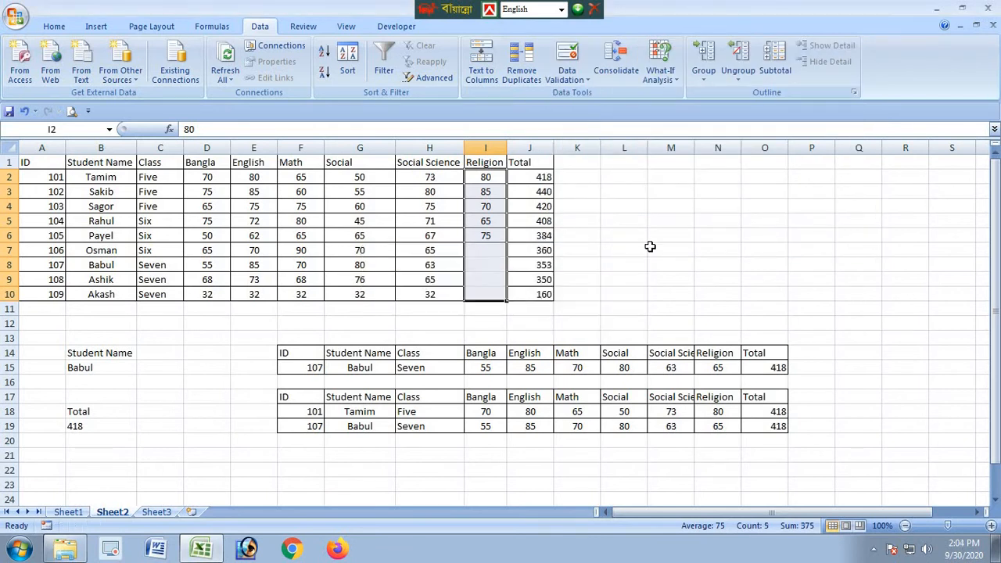
left_click(652, 248)
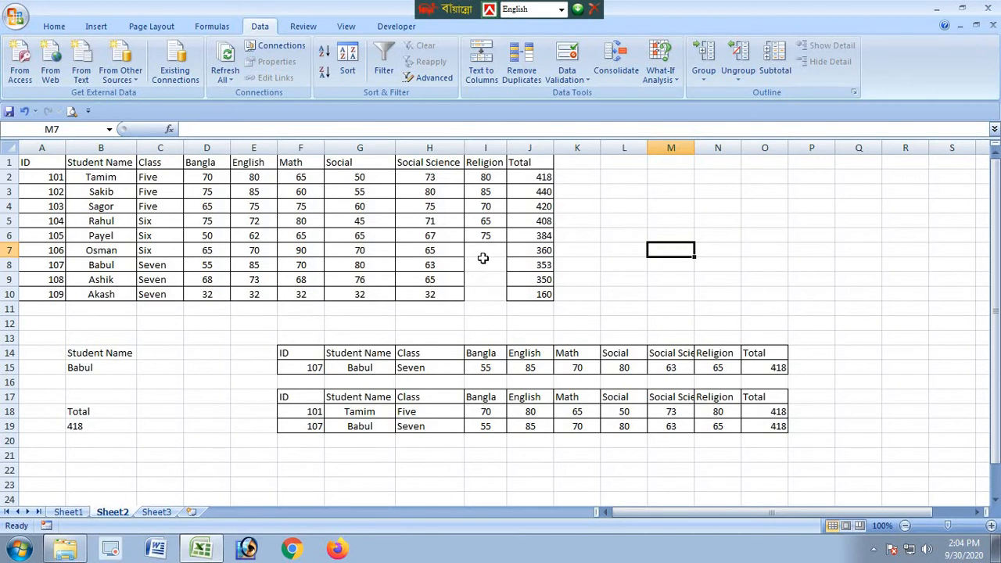
left_click(536, 83)
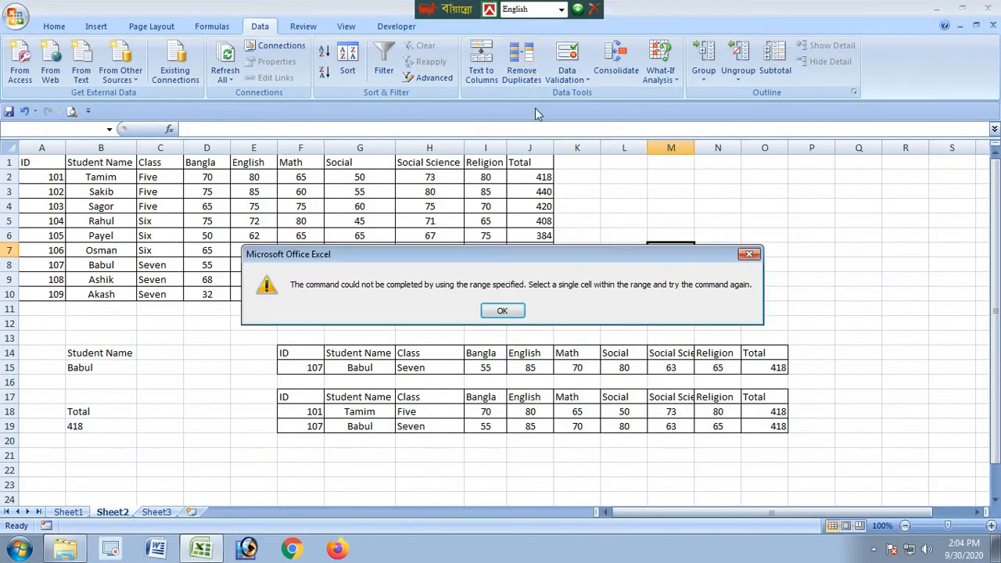
left_click(752, 256)
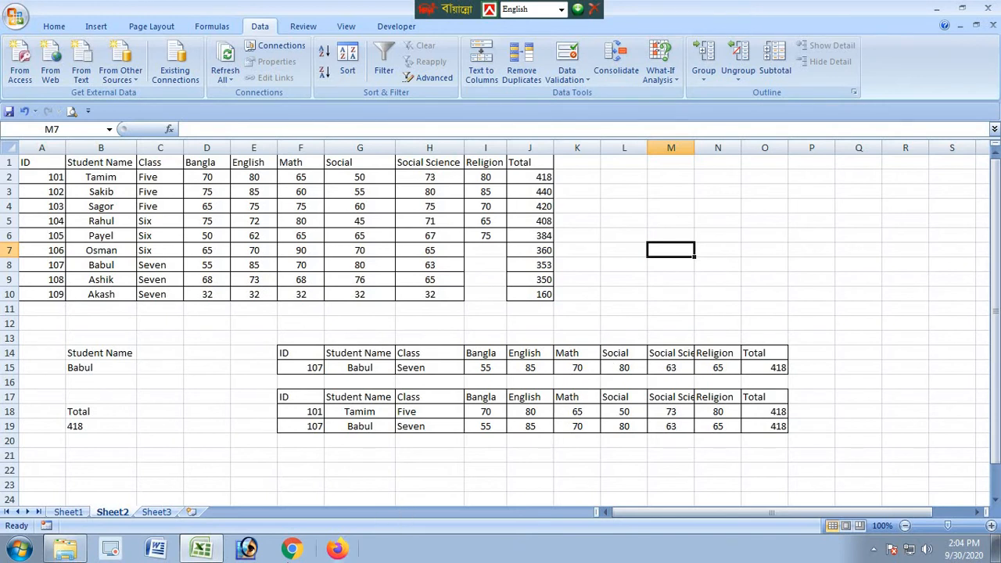
Go to Sheet3 and look over the available Data Validation commands.
left_click(156, 512)
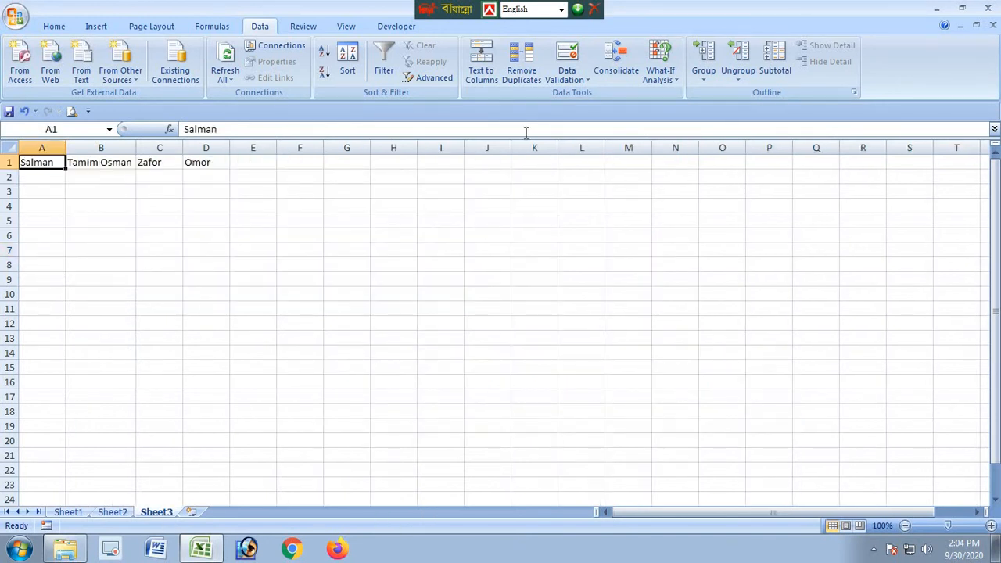
left_click(580, 82)
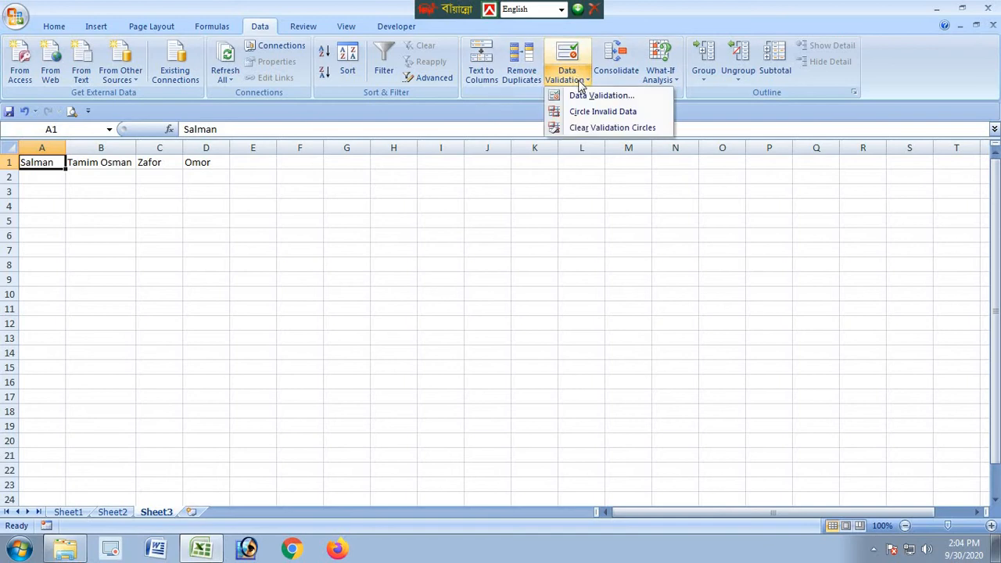
key("Escape")
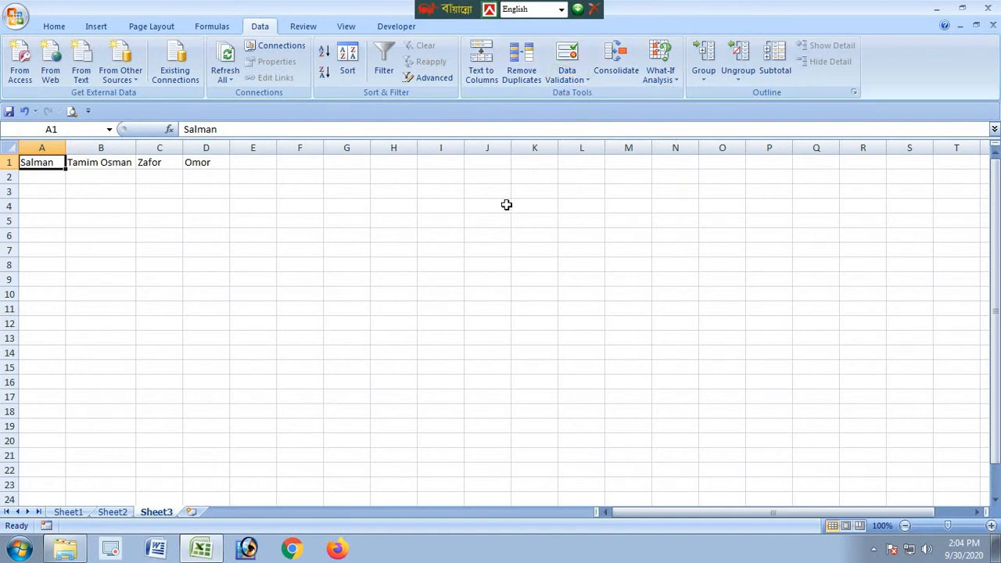
left_click(507, 206)
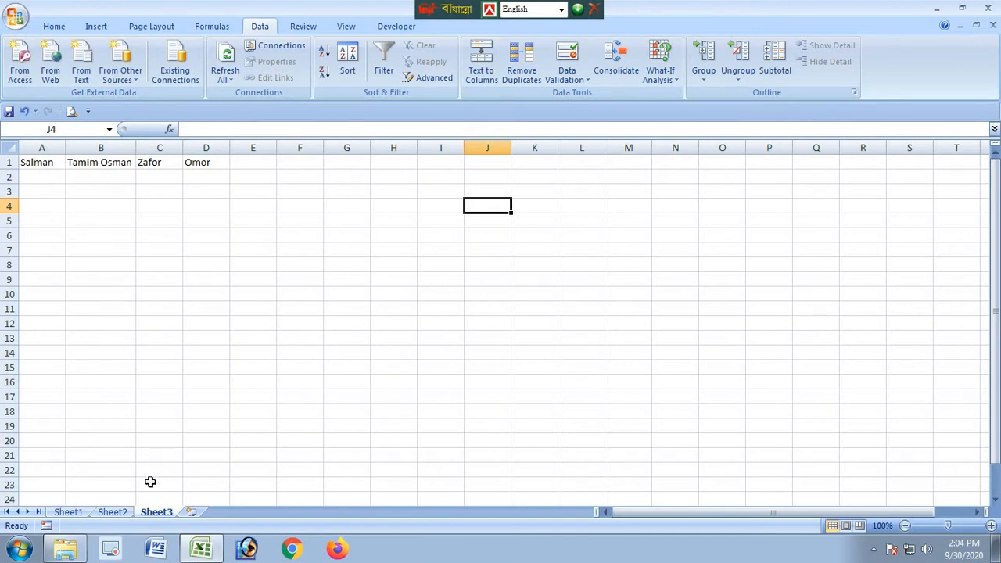
left_click(63, 243)
left_click_drag(64, 246, 331, 351)
left_click(460, 333)
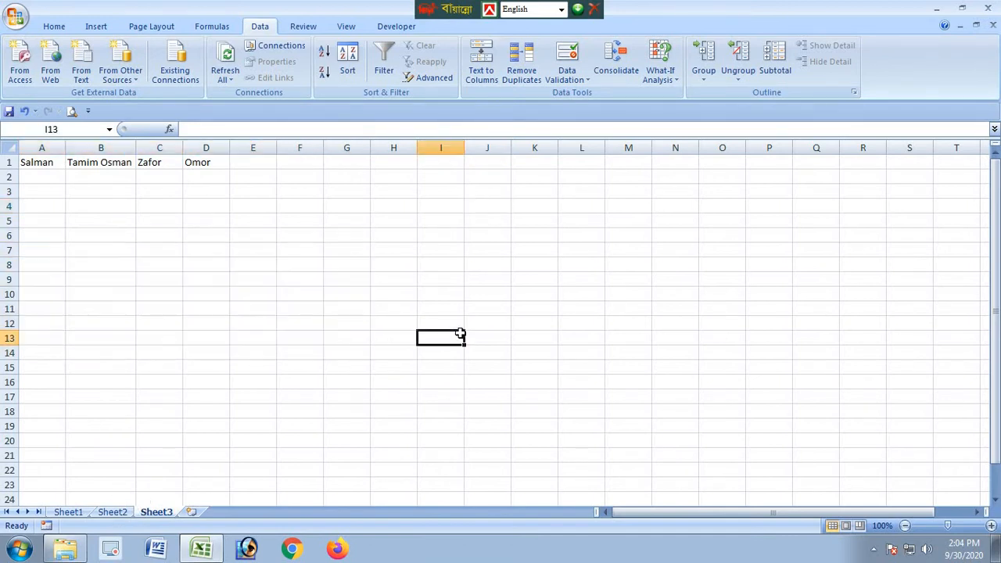
left_click_drag(44, 237, 393, 382)
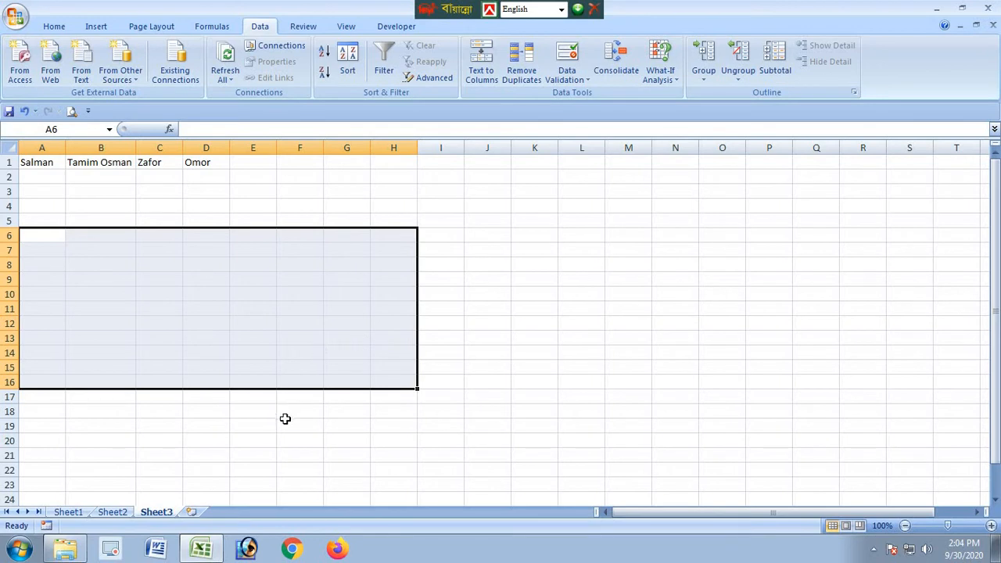
left_click(480, 239)
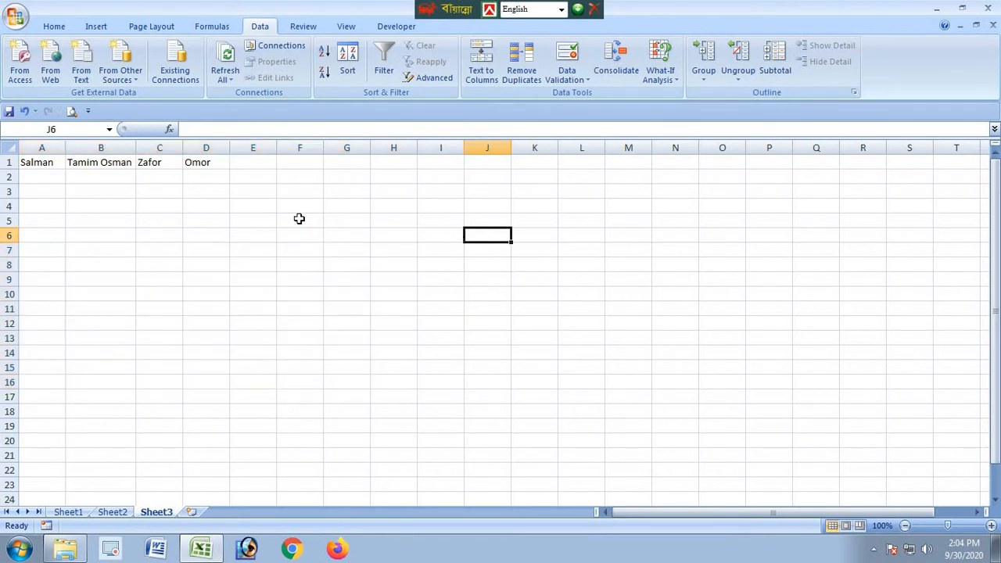
Enter the limit values 5000 in cell E4 and 15000 in cell G4.
left_click(257, 205)
type("5000")
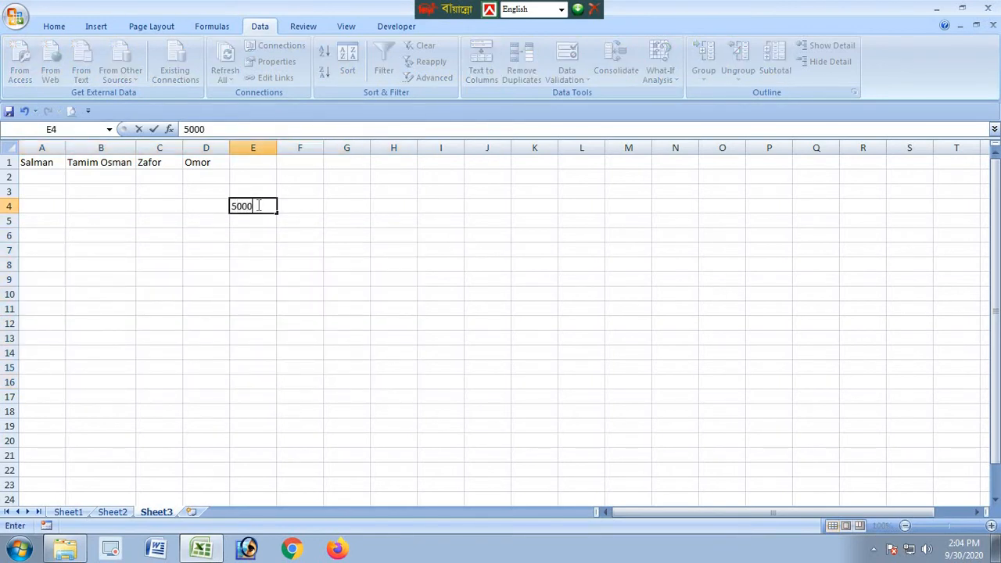
left_click(317, 207)
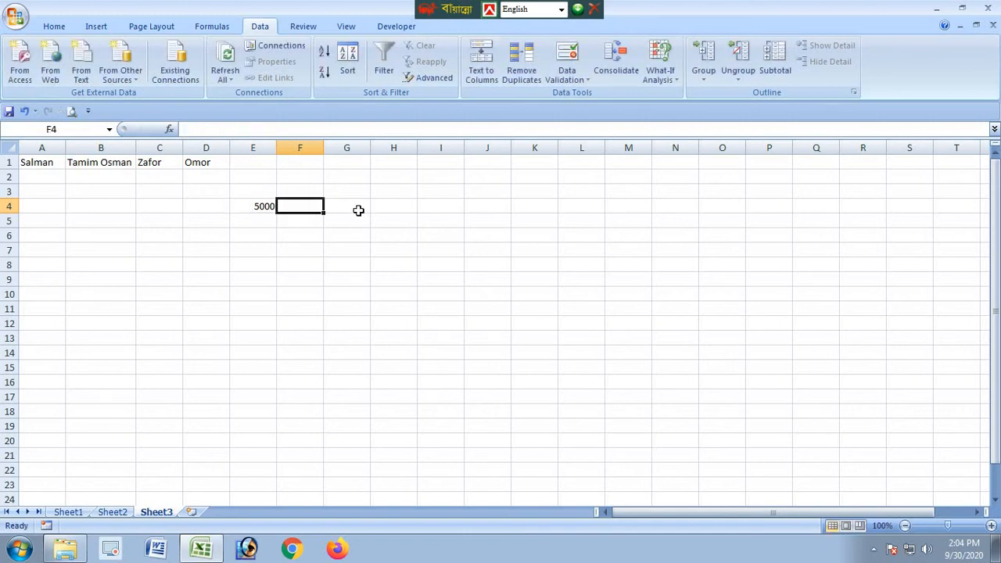
left_click(358, 208)
type("15000")
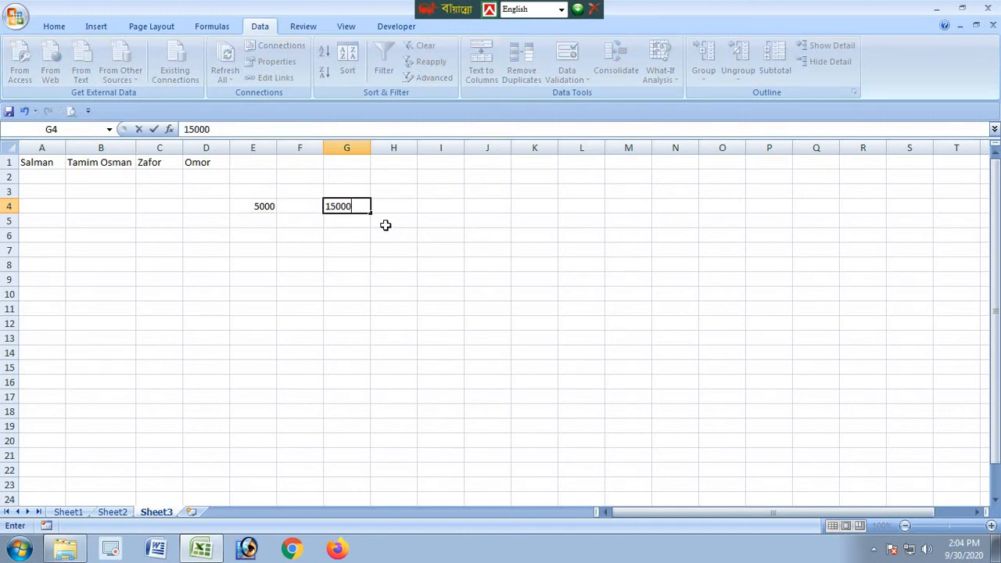
left_click(384, 237)
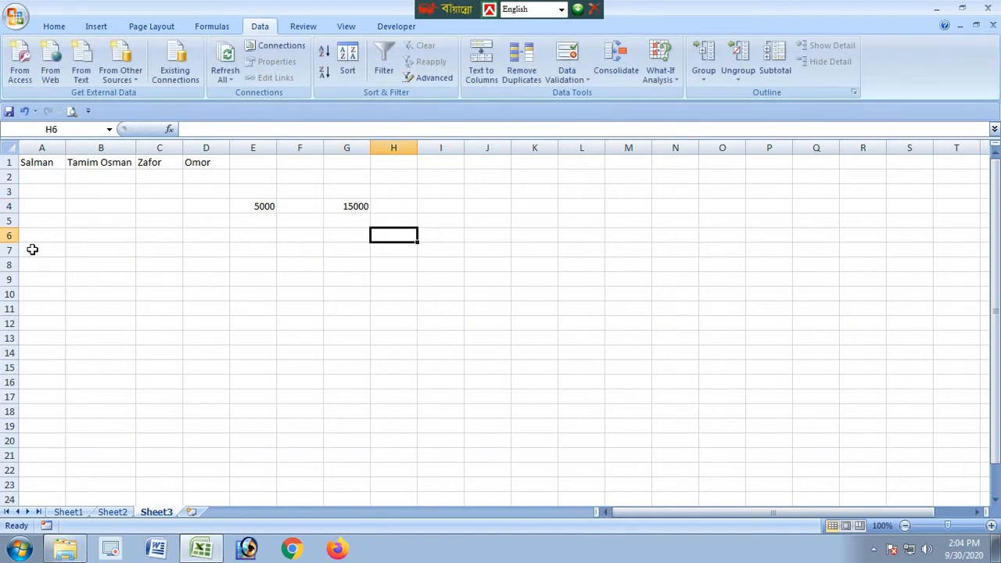
Apply outside borders around the empty range A7:I17.
left_click_drag(32, 249, 436, 396)
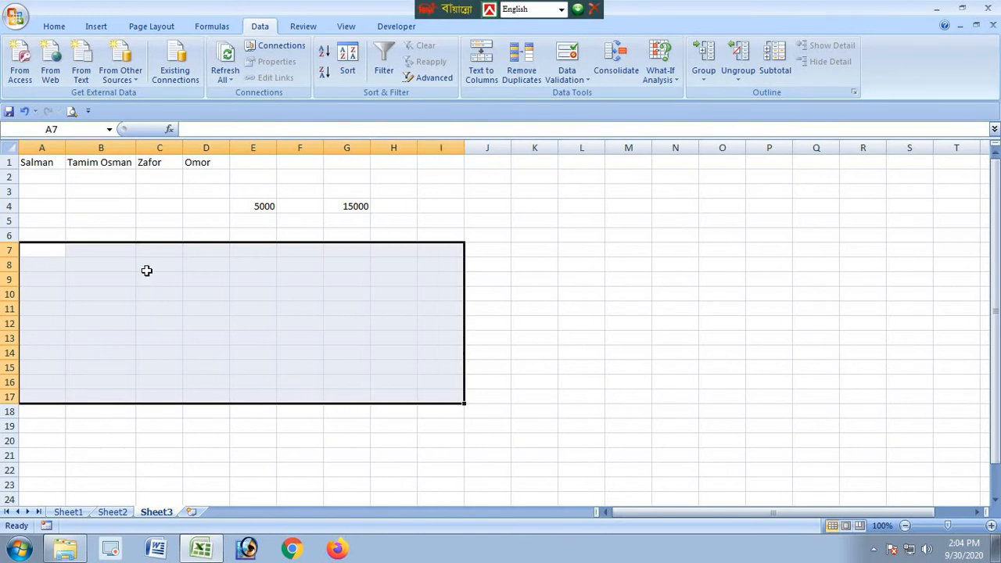
left_click(58, 28)
left_click(199, 73)
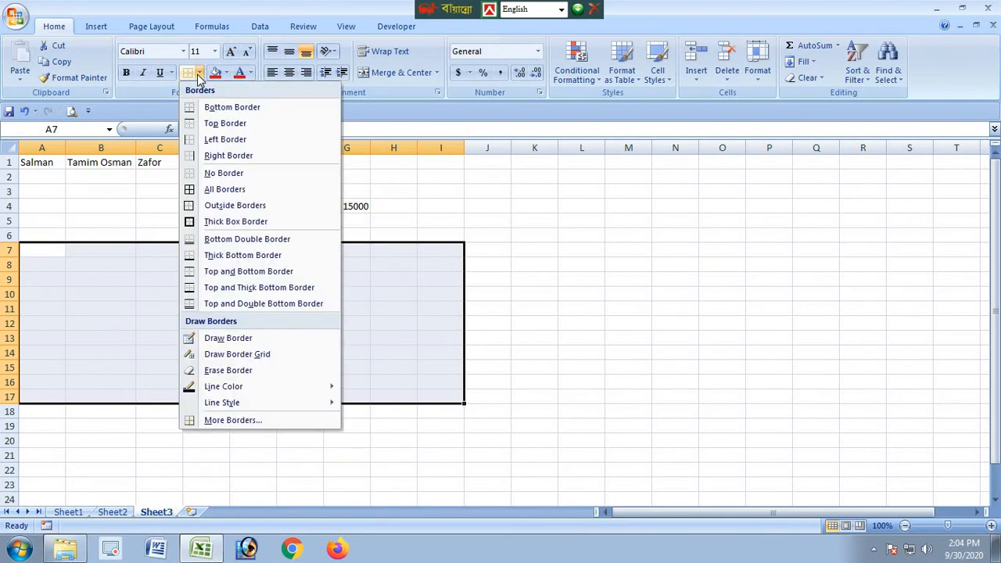
left_click(213, 207)
left_click(571, 297)
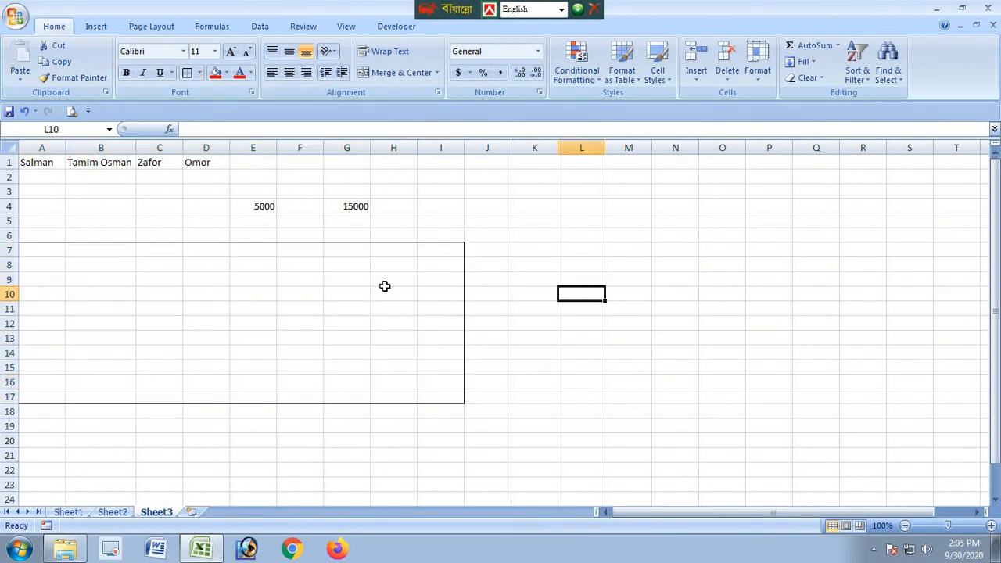
Start a data validation rule for the bordered range A7:I17 that allows whole numbers.
left_click_drag(36, 248, 427, 396)
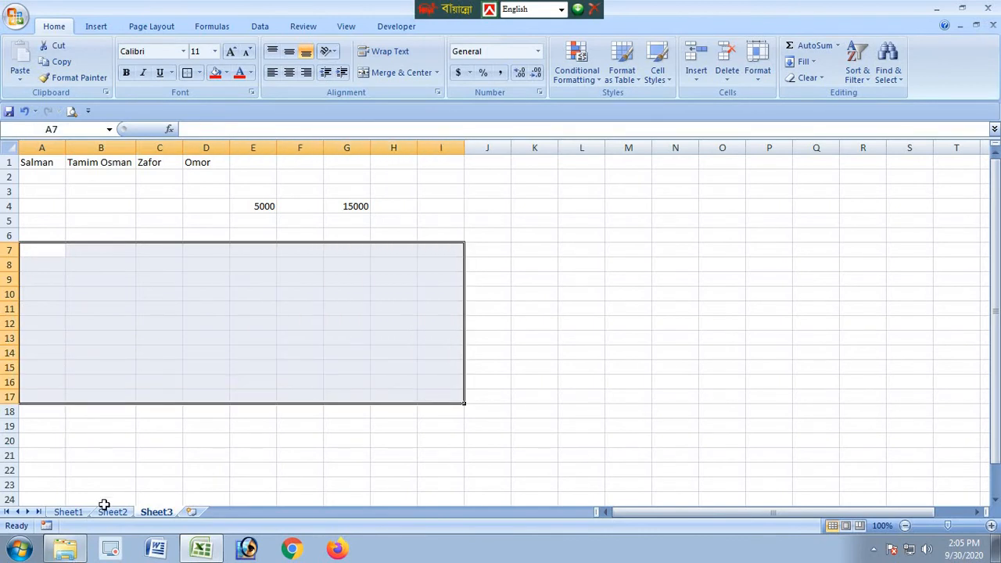
left_click(264, 29)
left_click(575, 82)
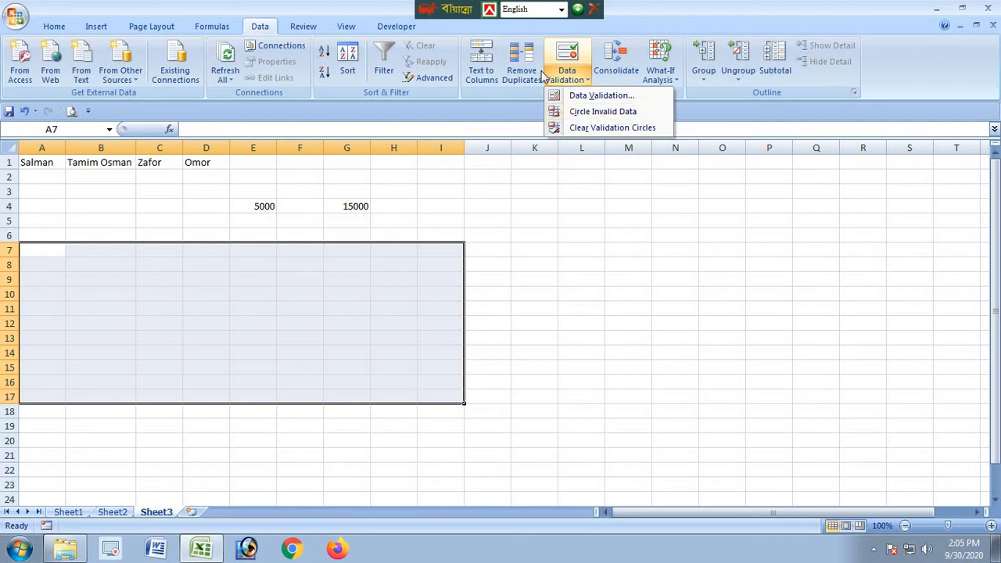
left_click(590, 100)
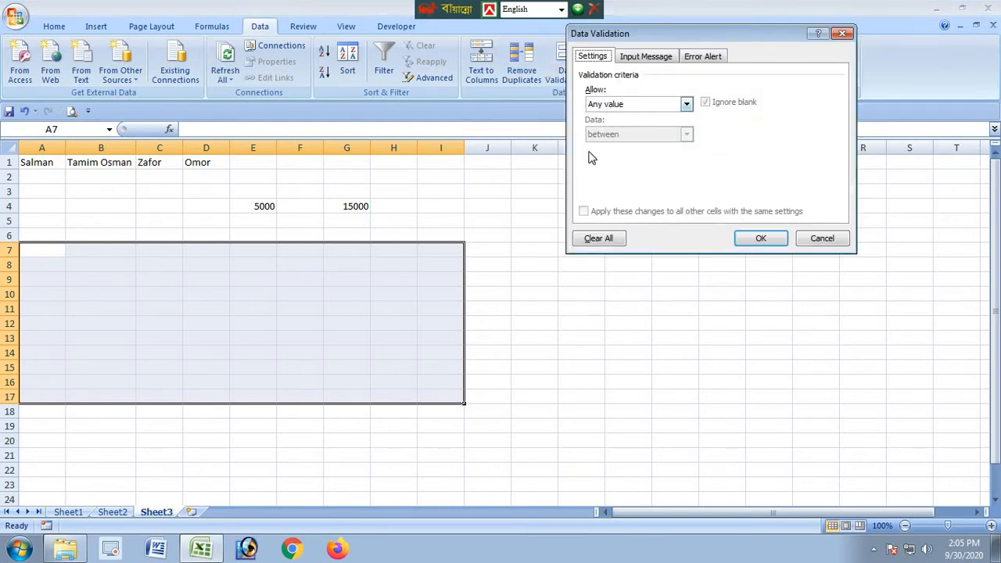
left_click_drag(683, 36, 552, 52)
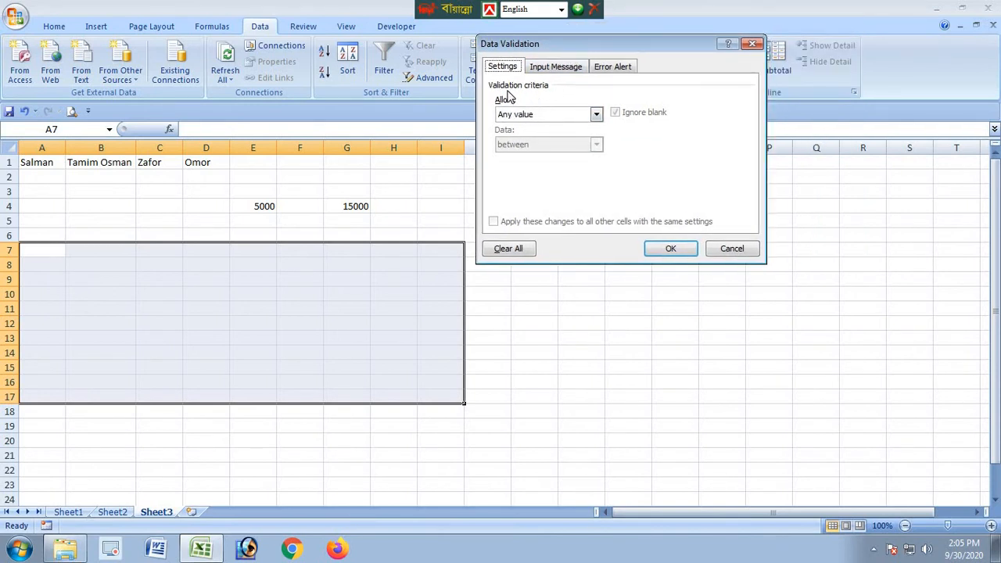
left_click(596, 115)
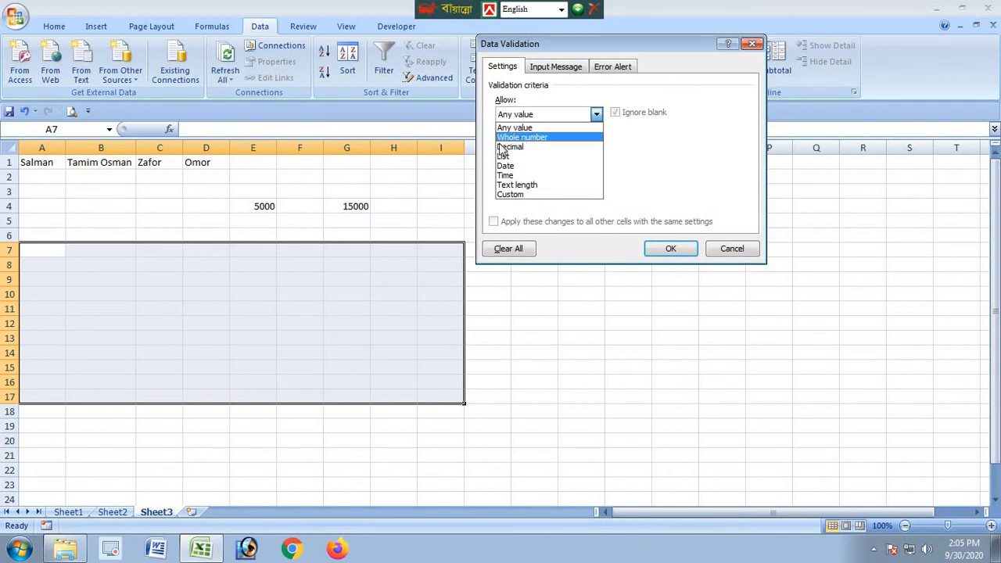
left_click(525, 140)
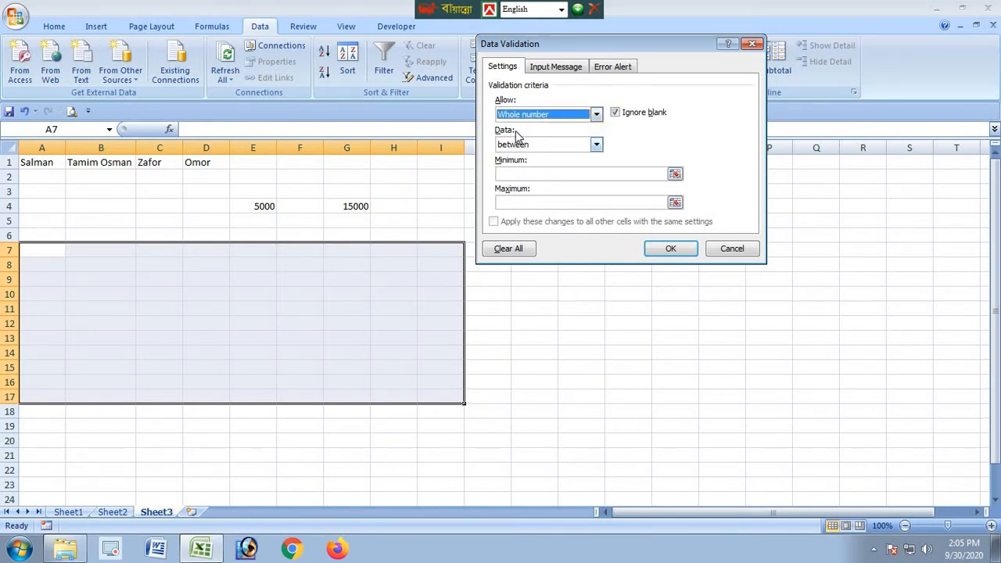
Restrict the whole-number rule to values between a minimum of 5000 and a maximum of 15000, and apply it.
left_click(596, 146)
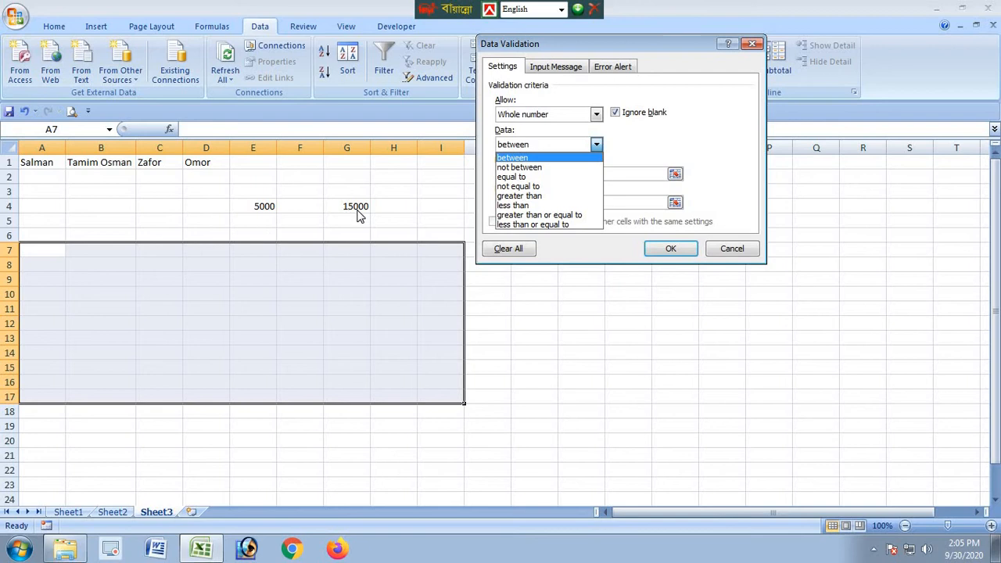
left_click(597, 146)
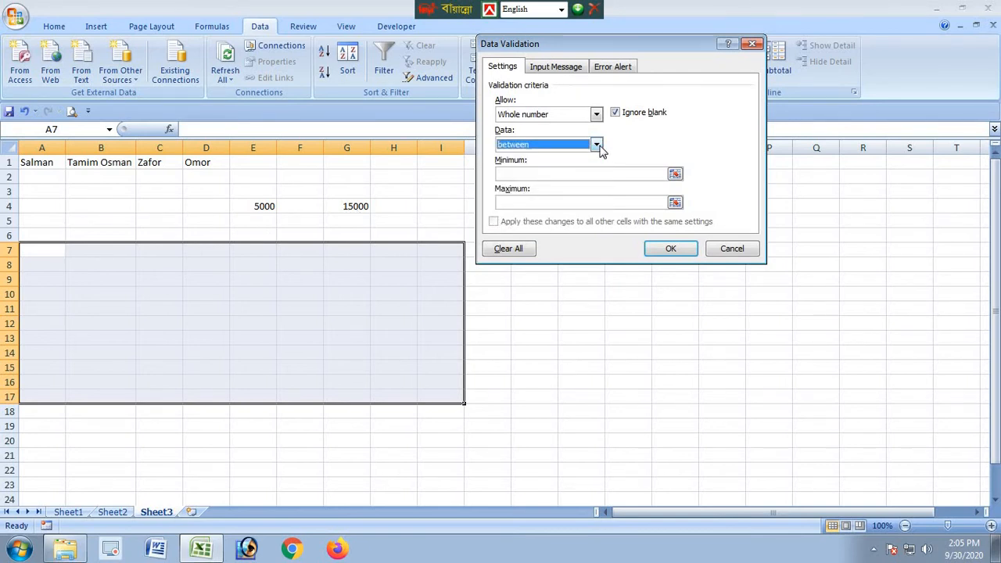
left_click(598, 147)
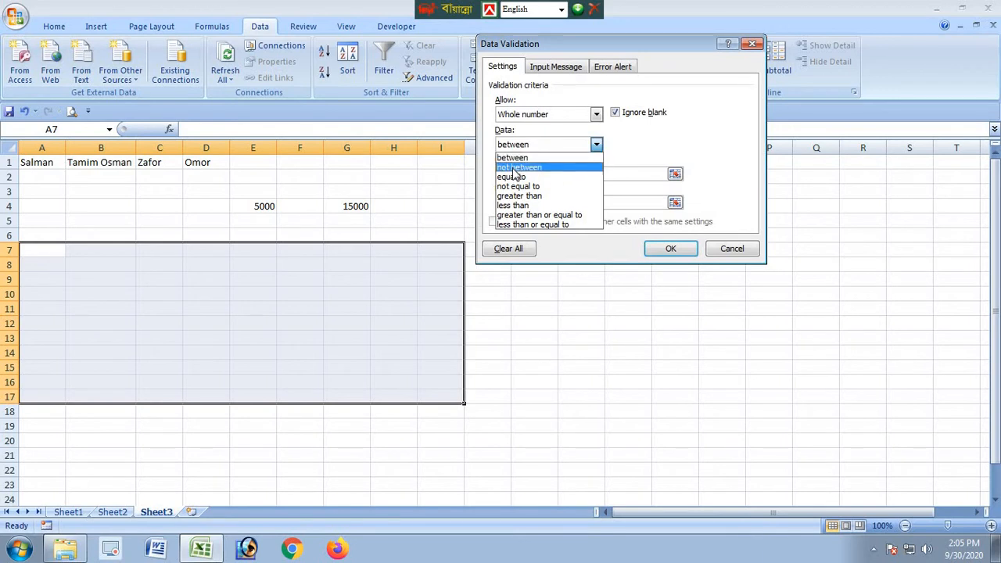
left_click(597, 148)
left_click(543, 173)
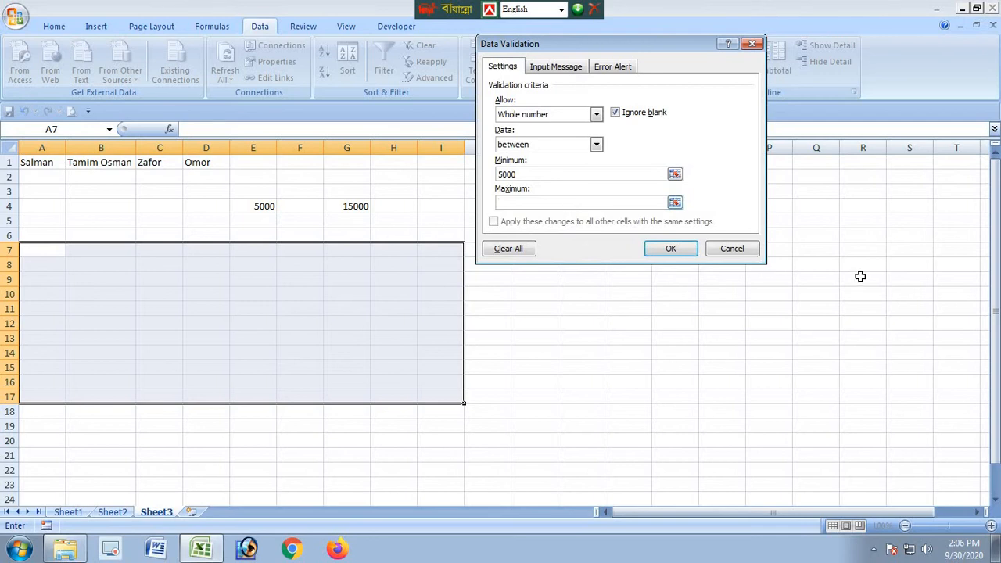
type("15000")
left_click(671, 248)
left_click(767, 440)
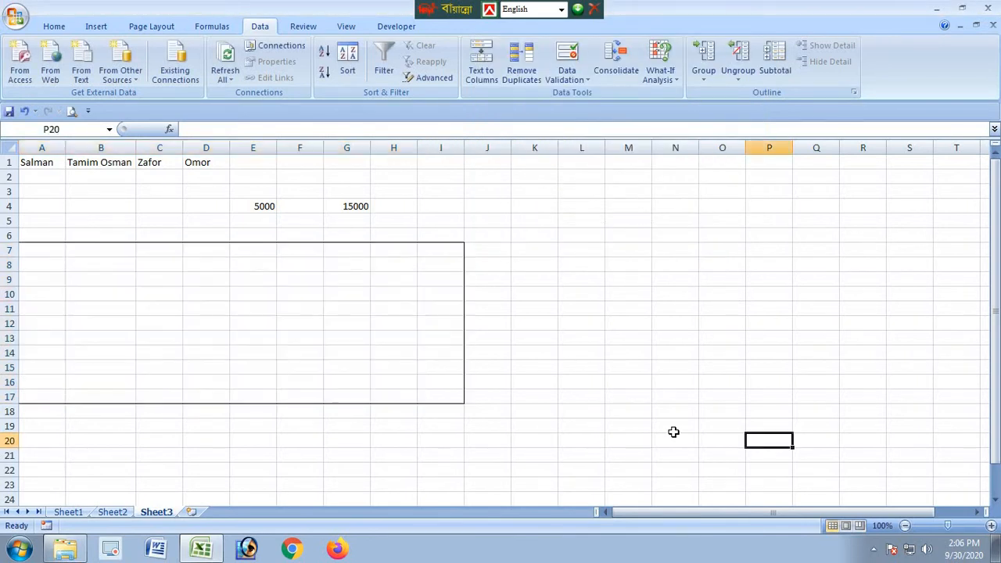
Enter the boundary values 5000 in cell A7 and 15000 in cell C10 of the validated range.
left_click_drag(49, 248, 435, 385)
left_click(531, 357)
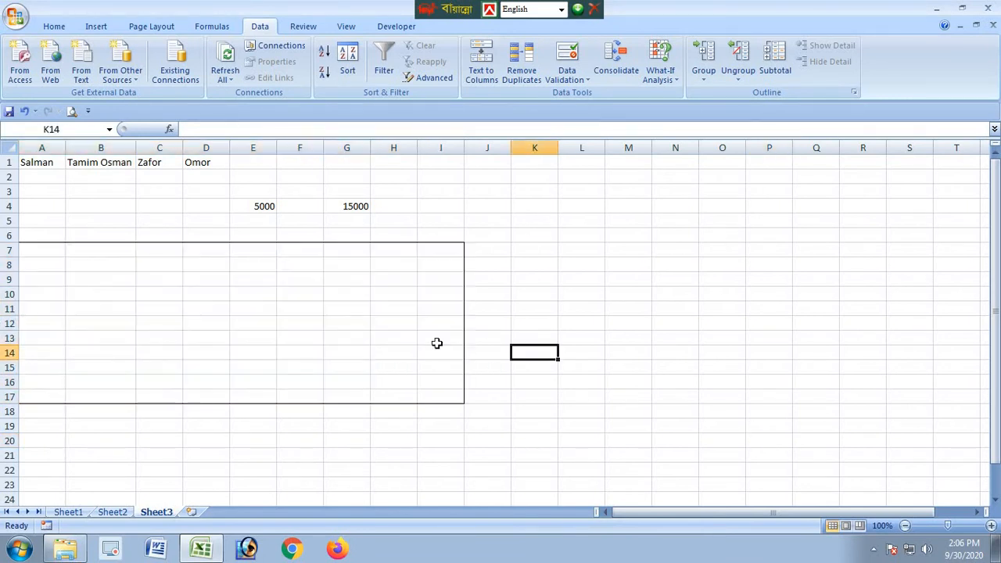
left_click(56, 253)
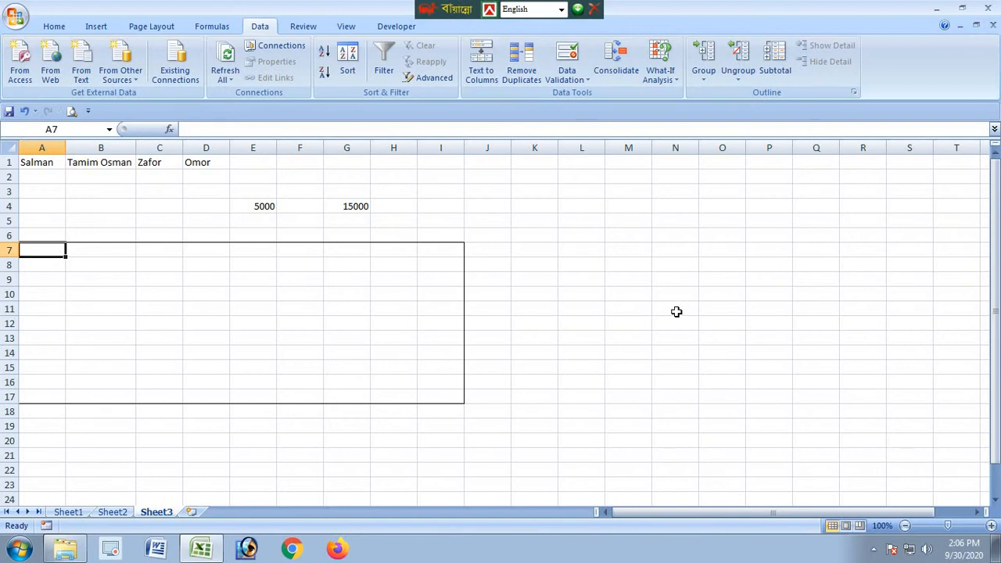
type("5")
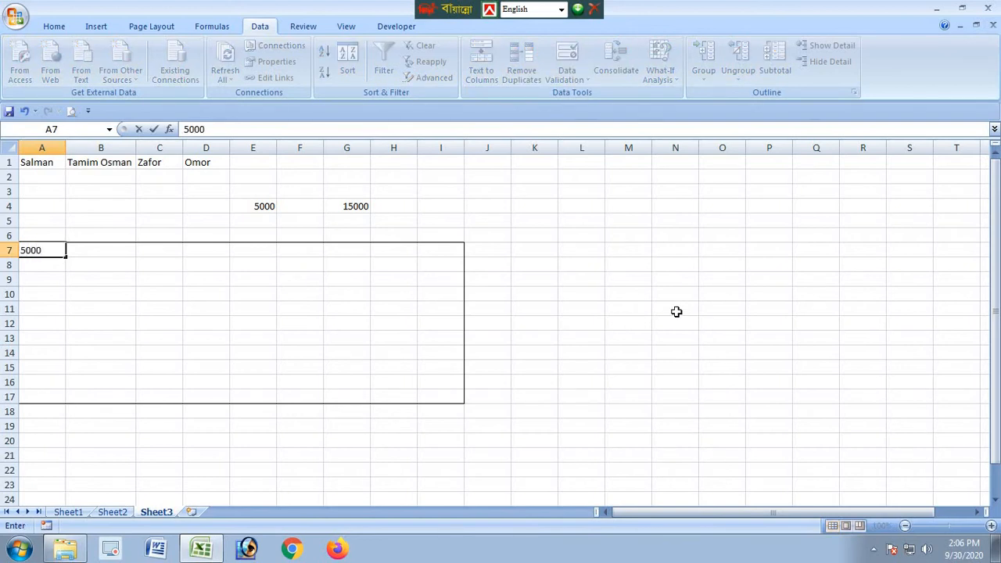
type("000")
key("Return")
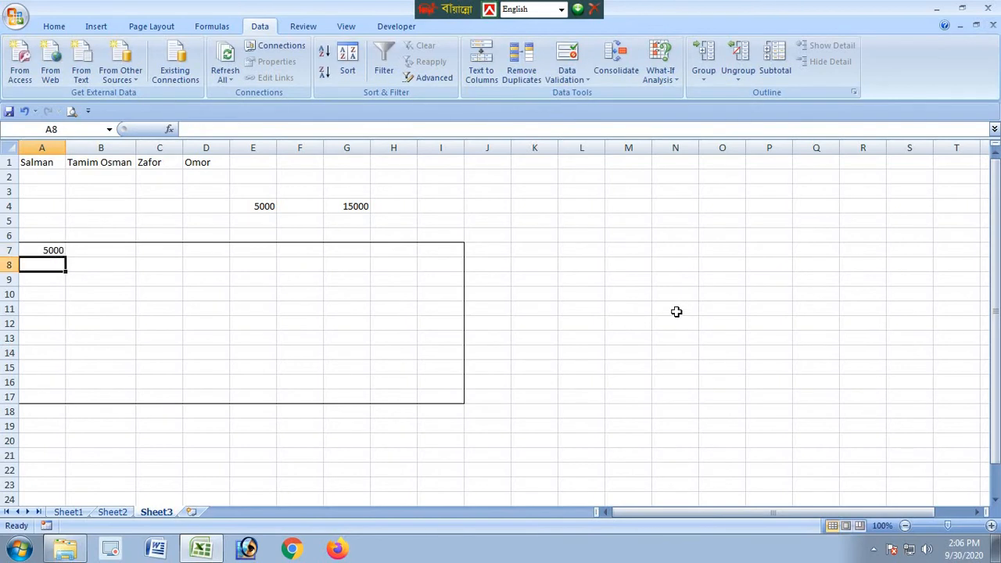
left_click(148, 292)
type("15000")
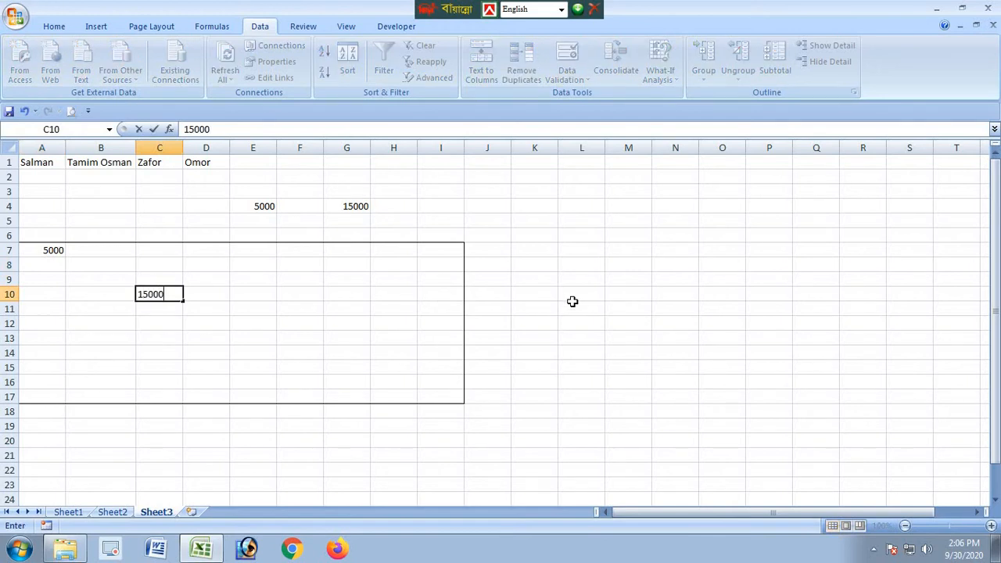
key("Return")
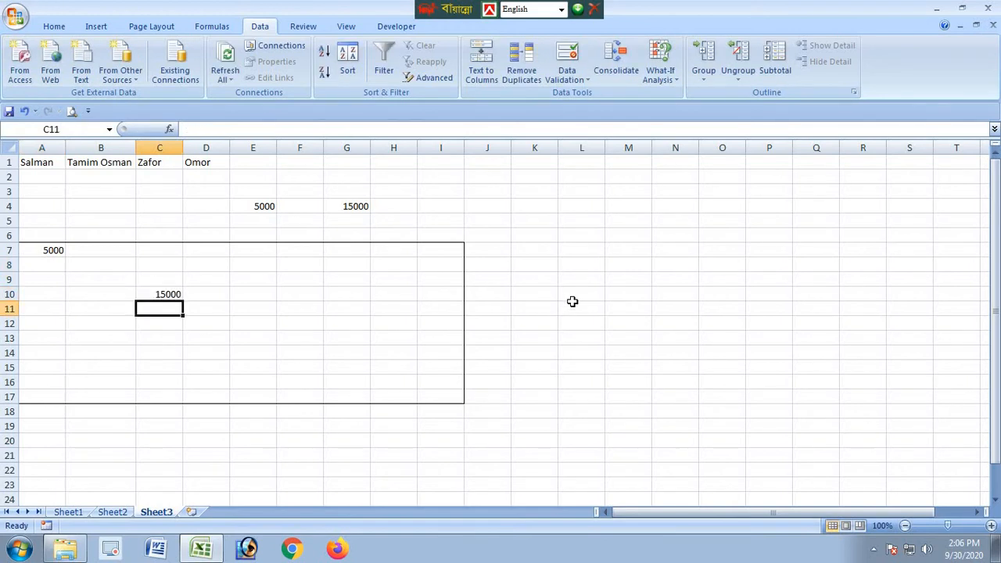
Try to enter 4500, below the minimum, in cell D10, retry it once and cancel the entry.
left_click(212, 298)
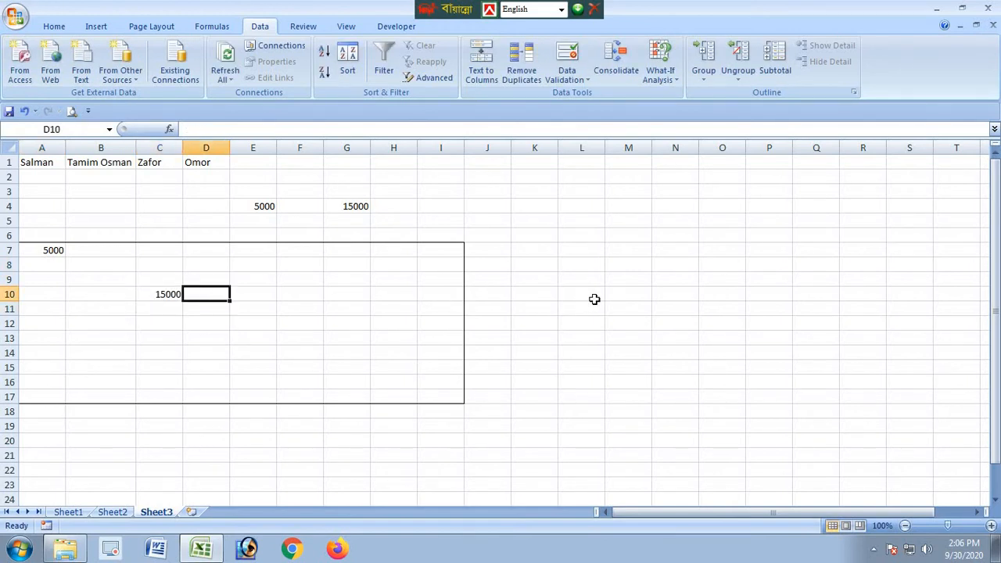
type("4500")
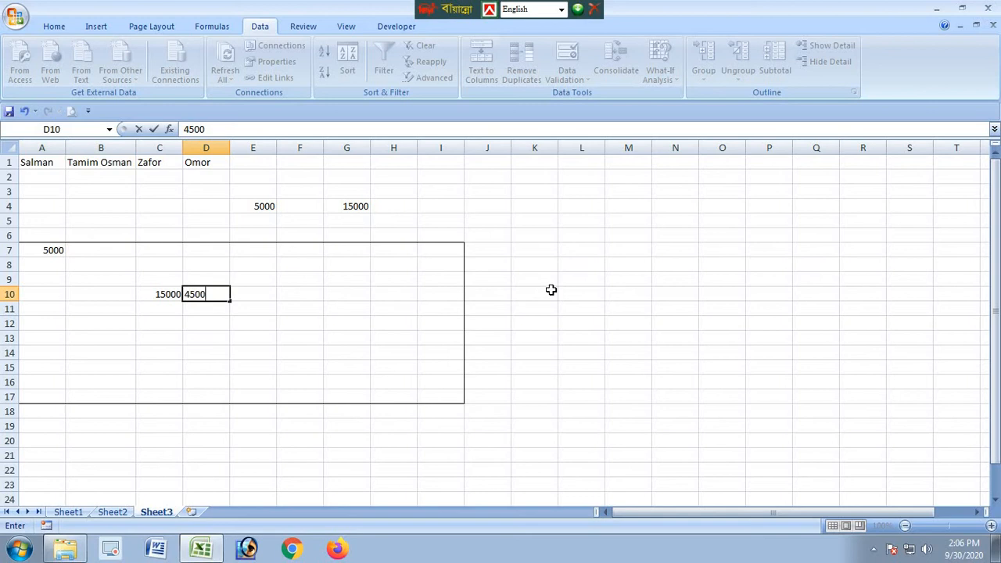
key("Return")
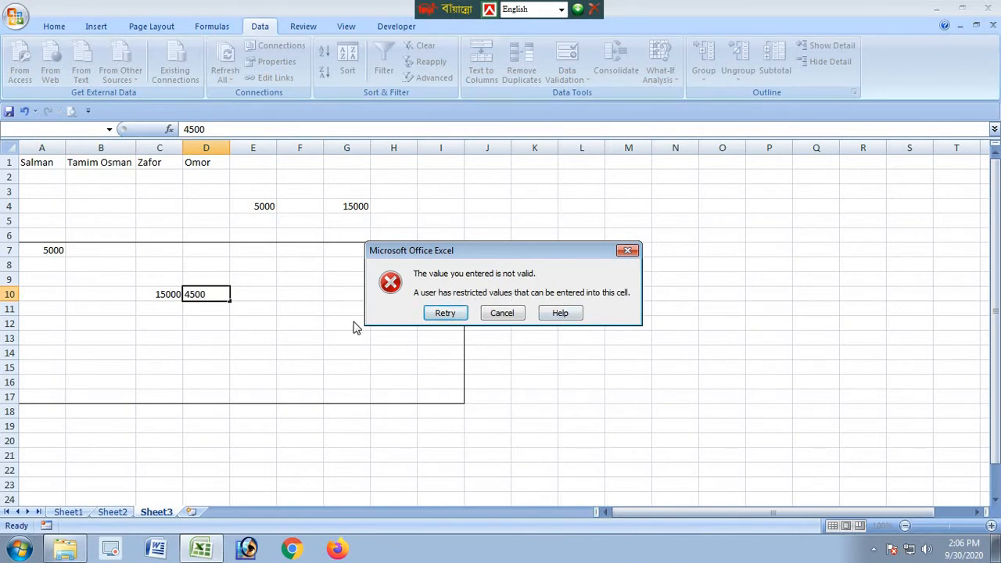
left_click(445, 315)
key("Return")
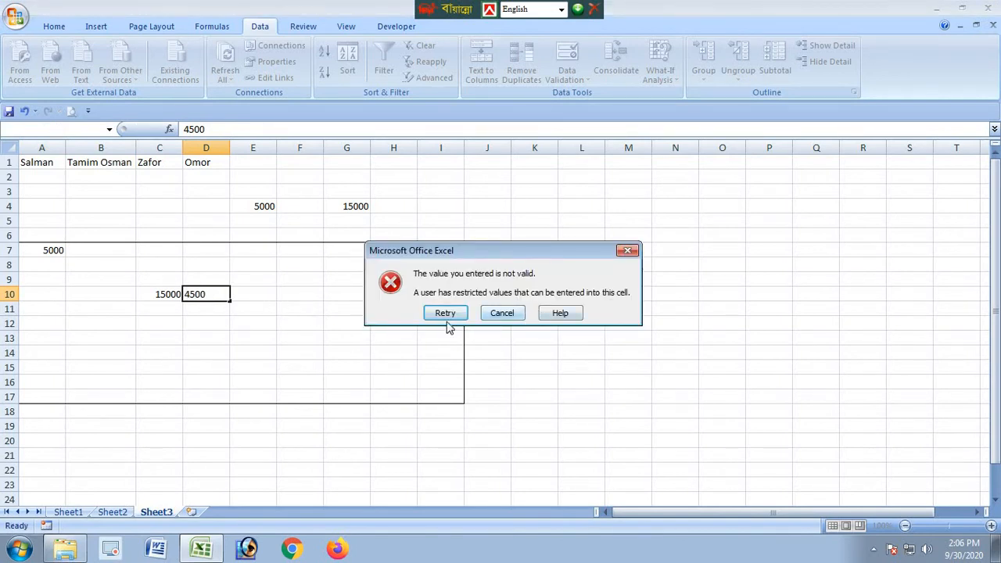
left_click(499, 314)
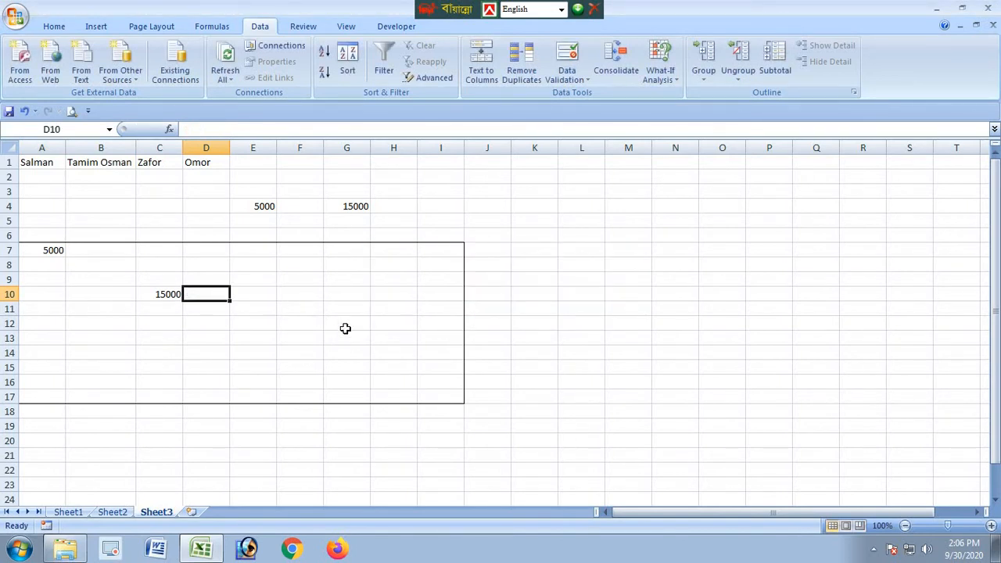
Try to enter 16000, above the maximum, in cell D10 and cancel the entry.
type("16000")
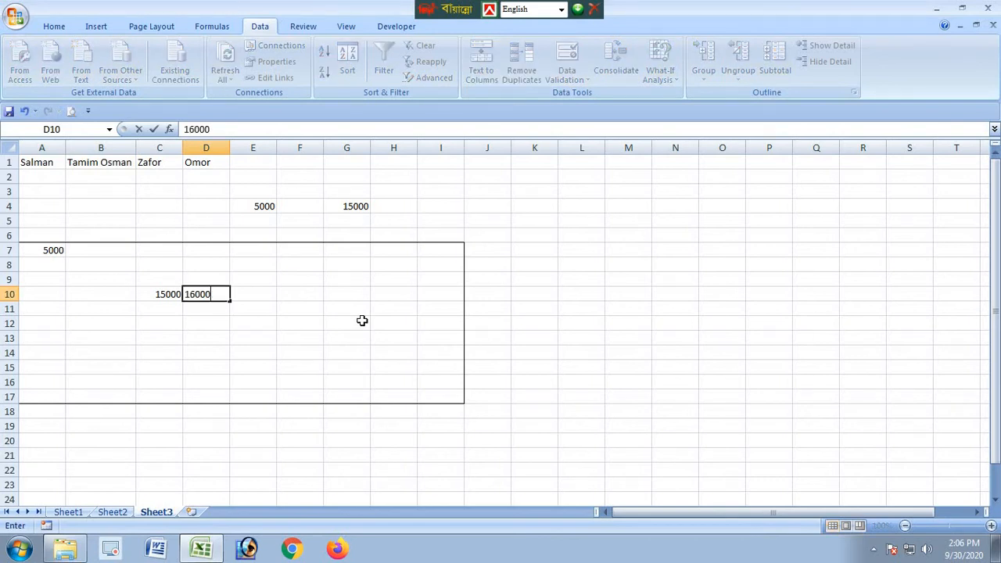
key("Return")
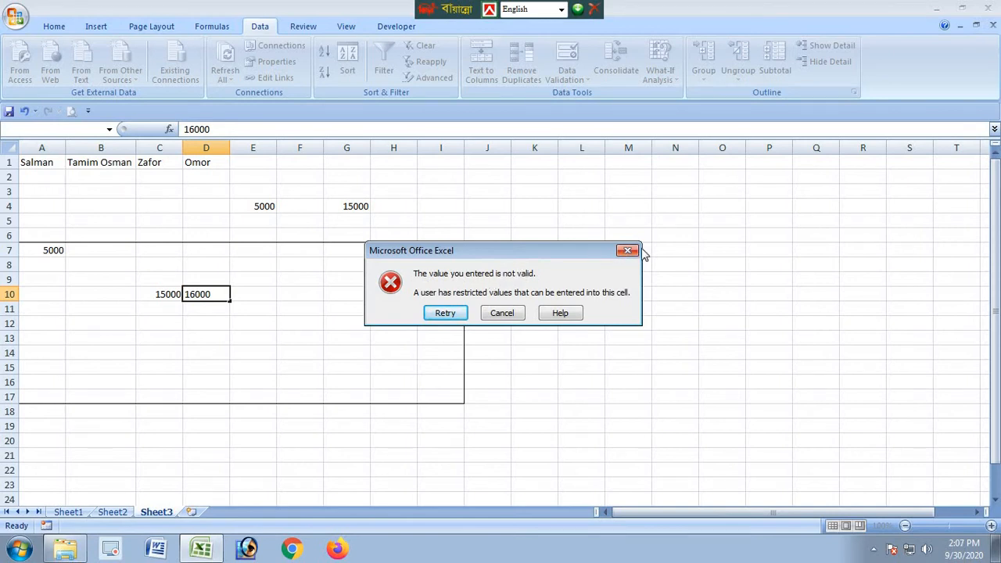
left_click(513, 315)
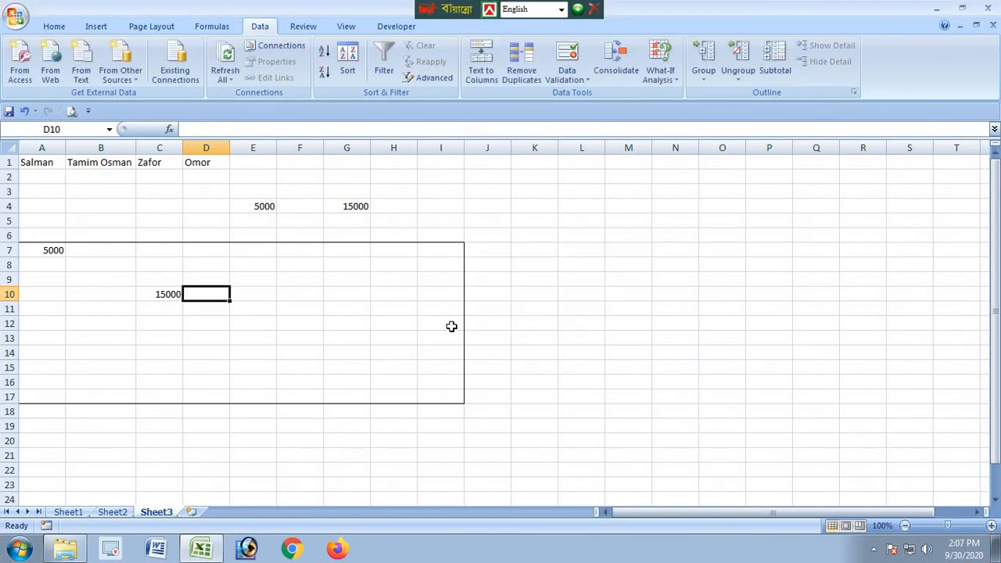
Enter the in-range values 10000 in cell B10 and 14999 in cell B11.
left_click(112, 305)
left_click(112, 278)
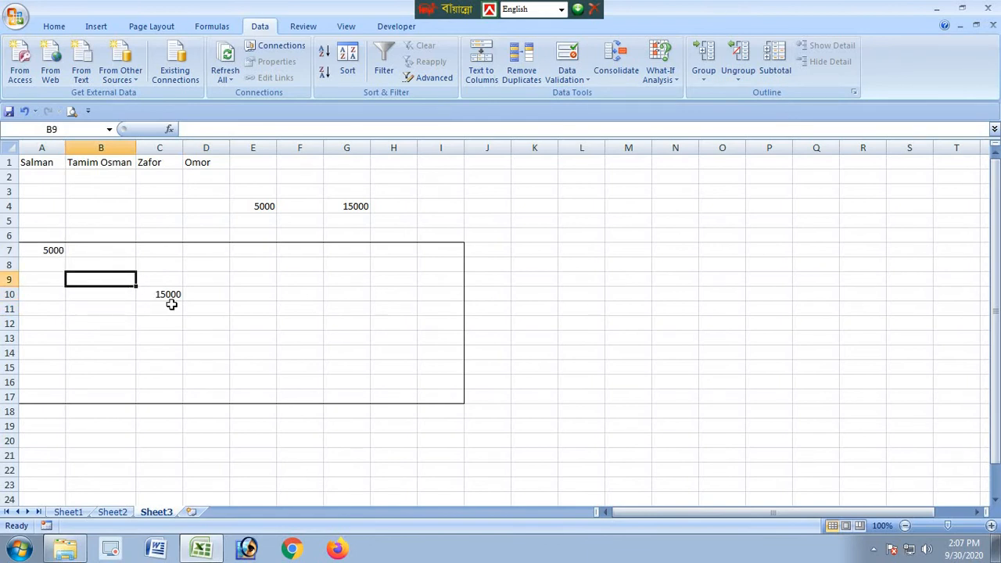
left_click(132, 296)
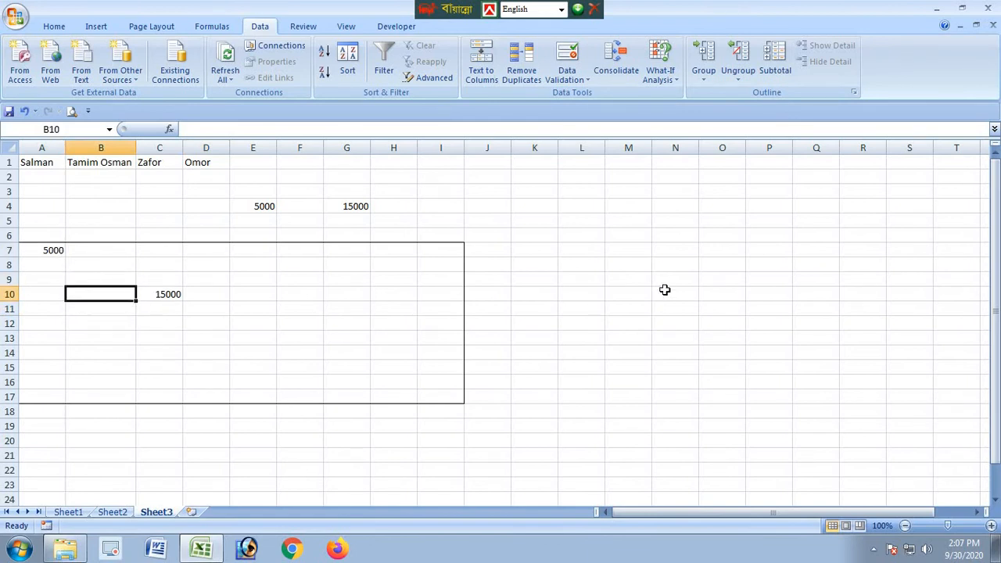
type("1000")
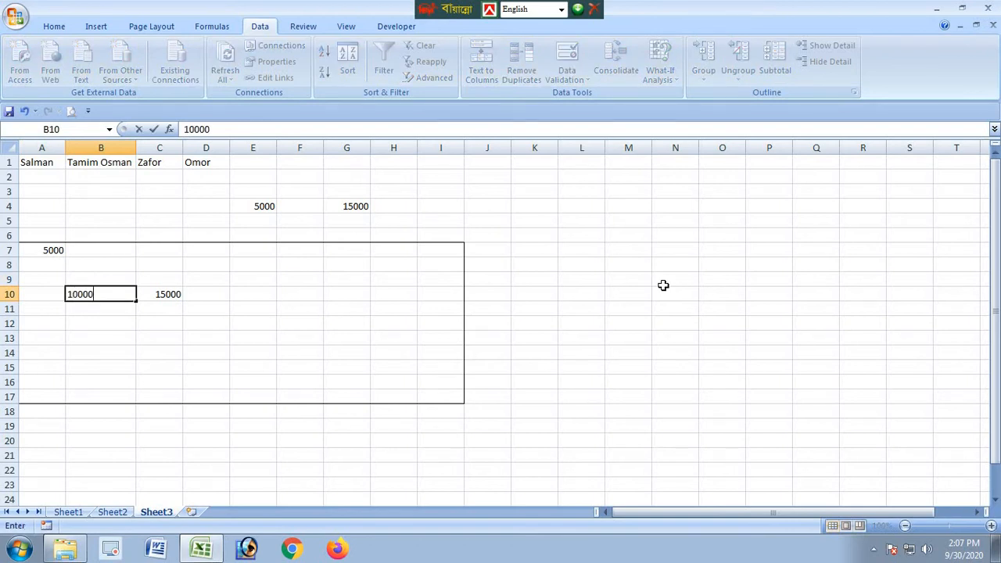
type("0")
key("Return")
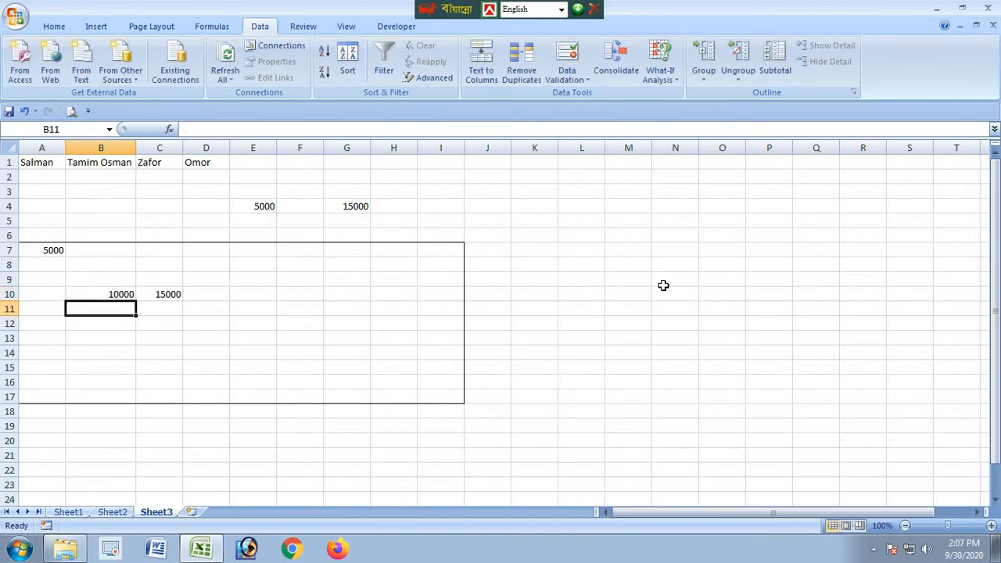
type("14999")
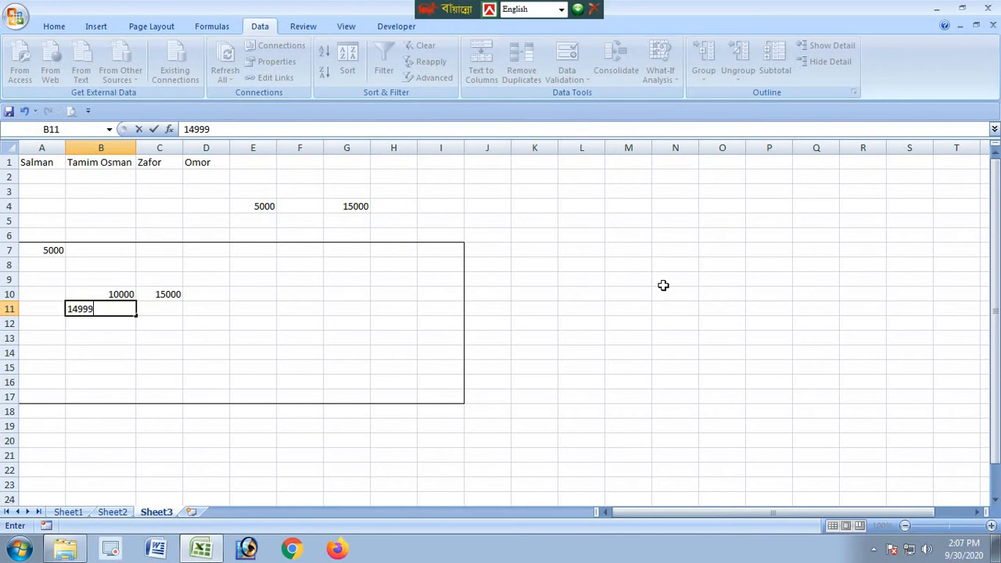
key("Return")
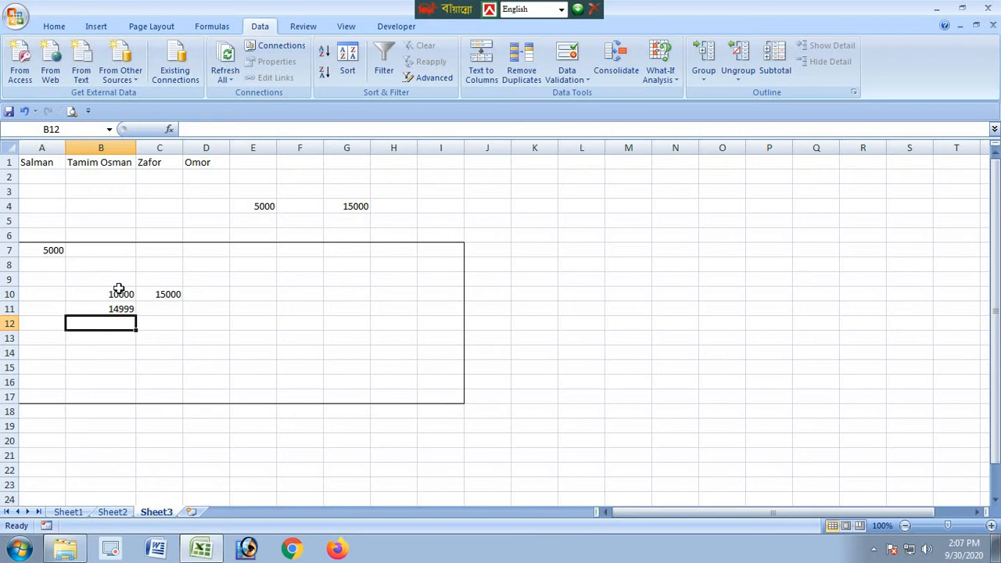
left_click(173, 293)
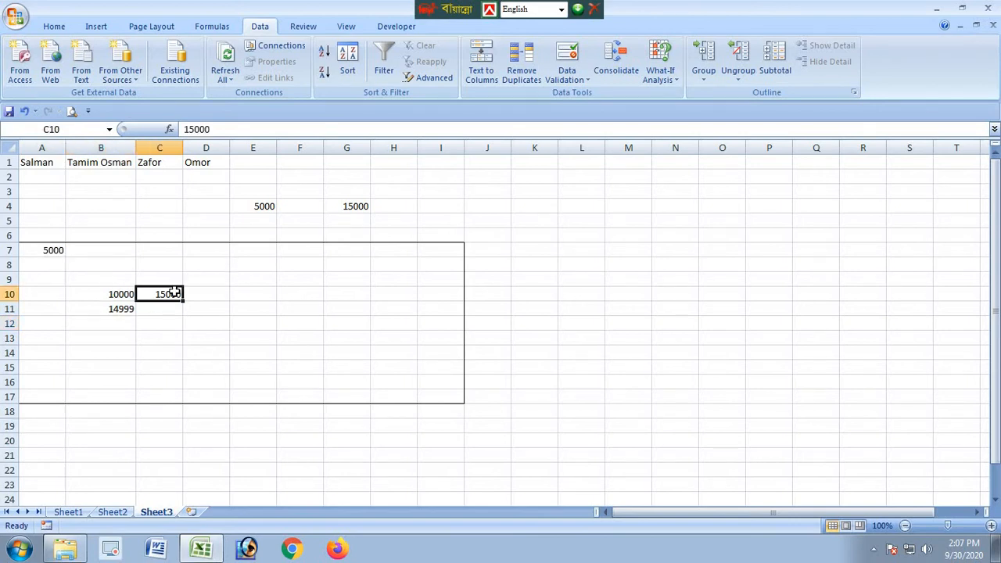
left_click(560, 81)
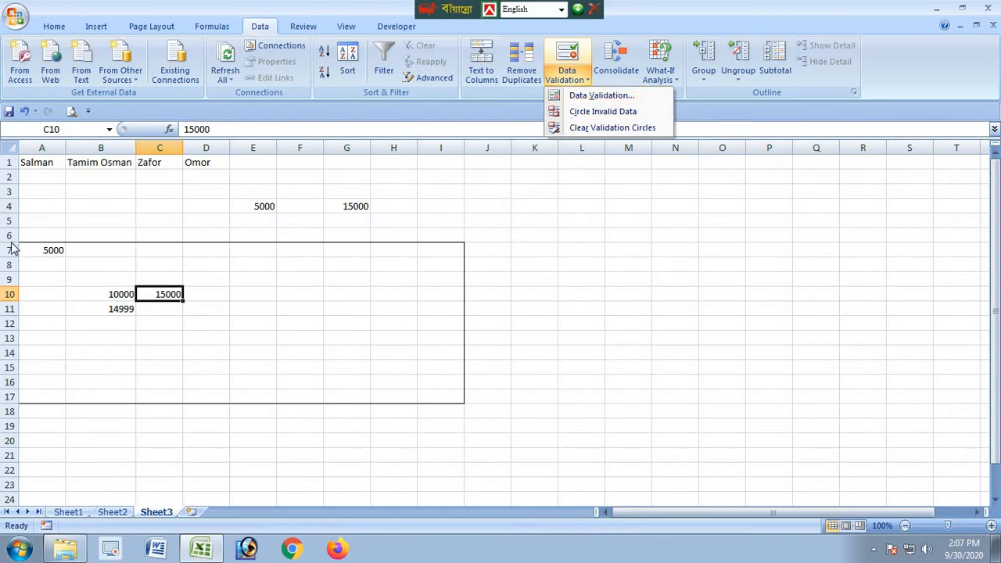
left_click(524, 262)
left_click_drag(23, 245, 429, 397)
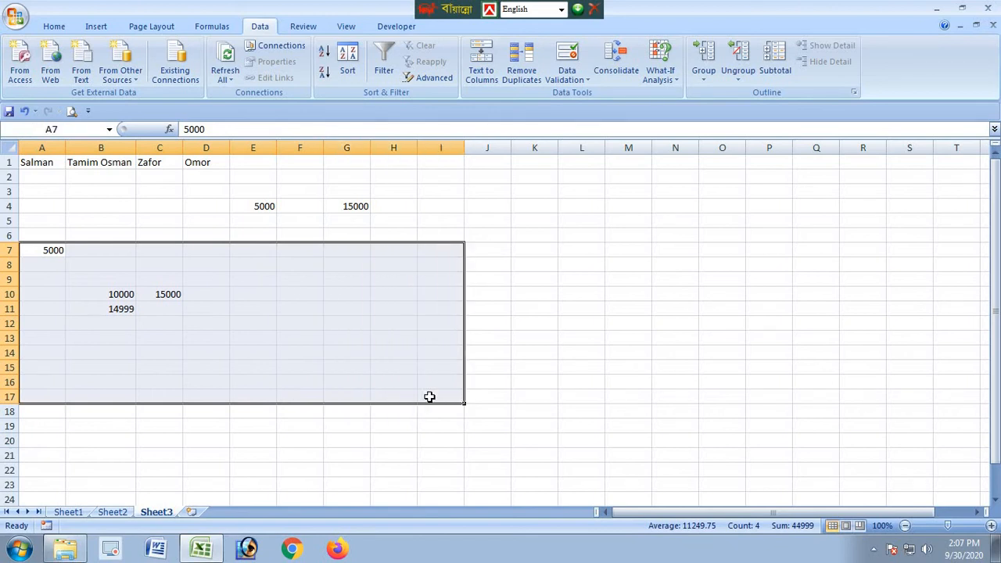
left_click(525, 269)
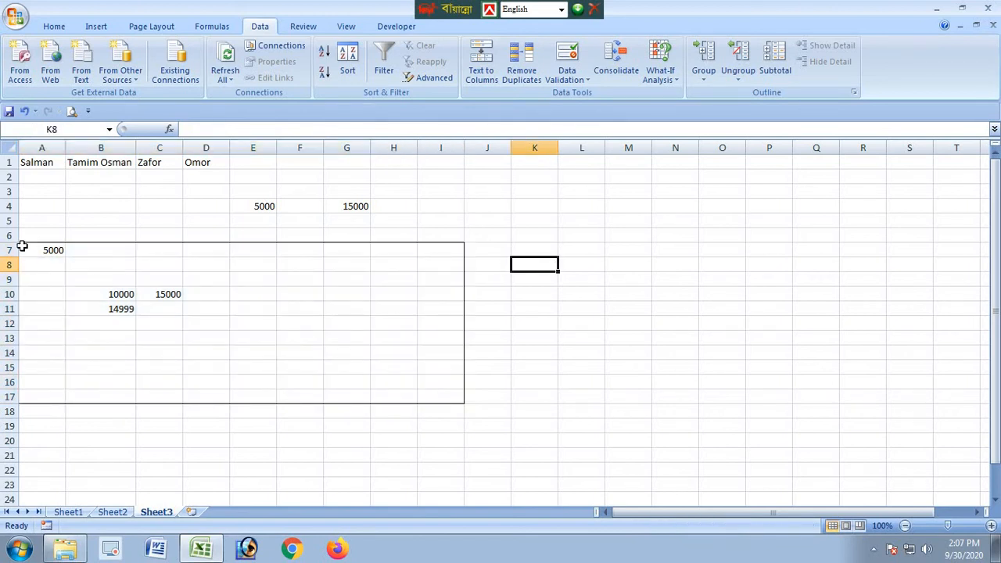
Remove the whole-number limit from the bordered range A7:I17 by setting its data validation to allow Any value.
left_click_drag(20, 249, 438, 394)
left_click(572, 82)
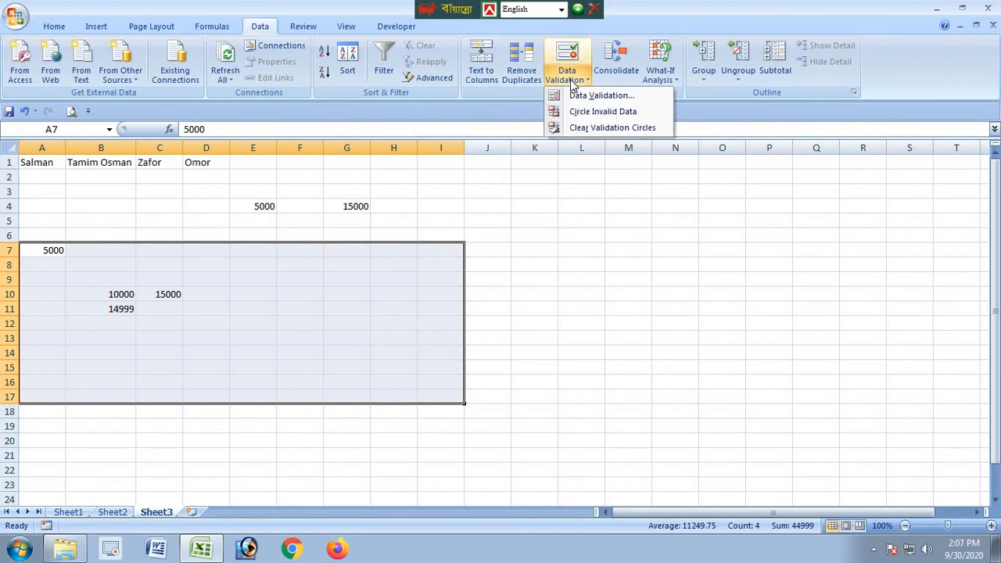
left_click(572, 96)
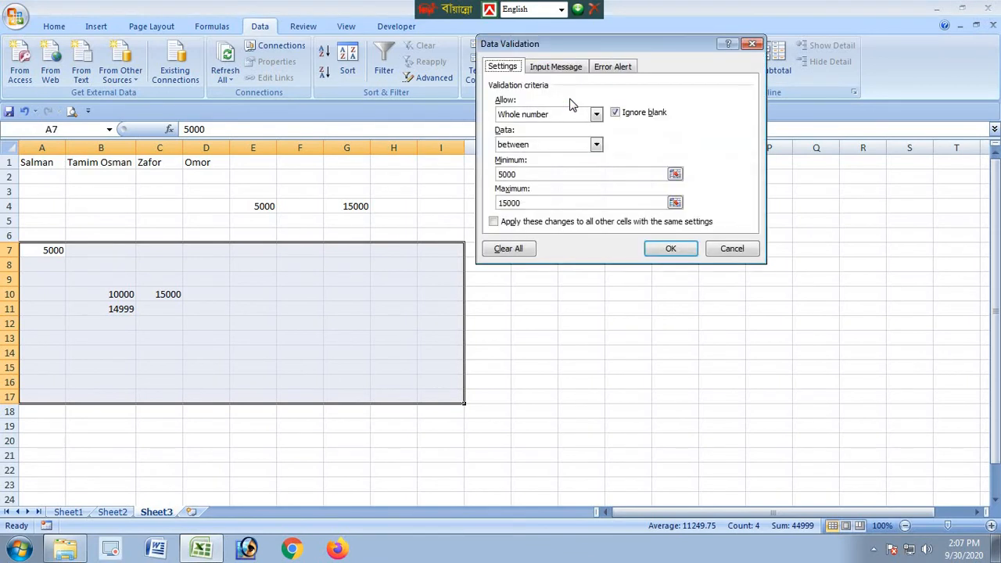
left_click(597, 115)
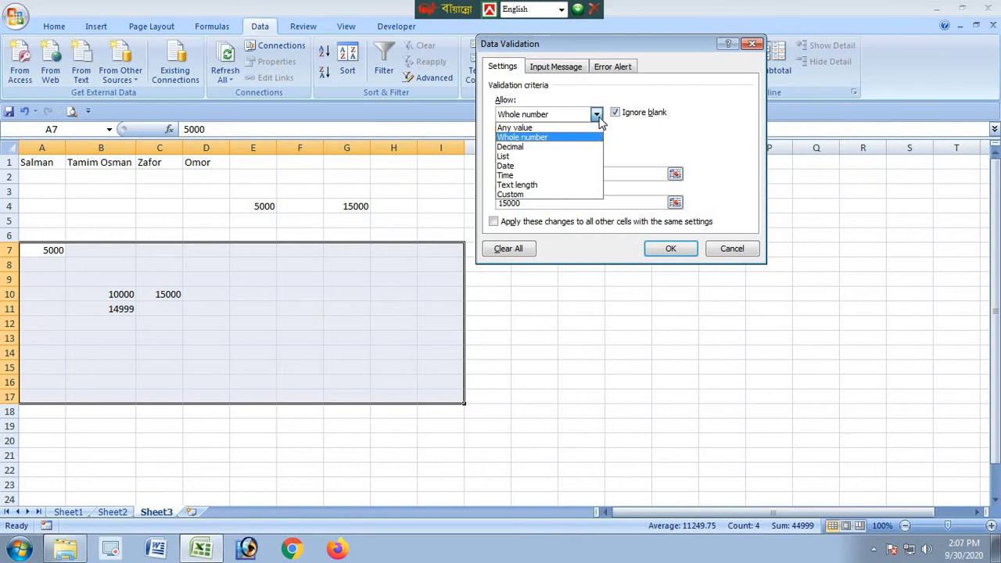
left_click(547, 128)
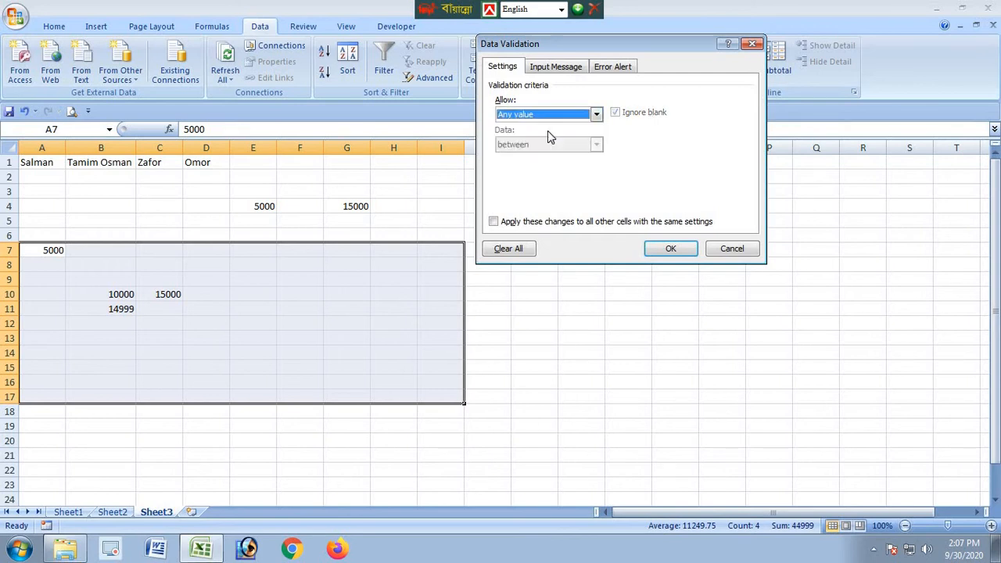
left_click(670, 248)
left_click(514, 332)
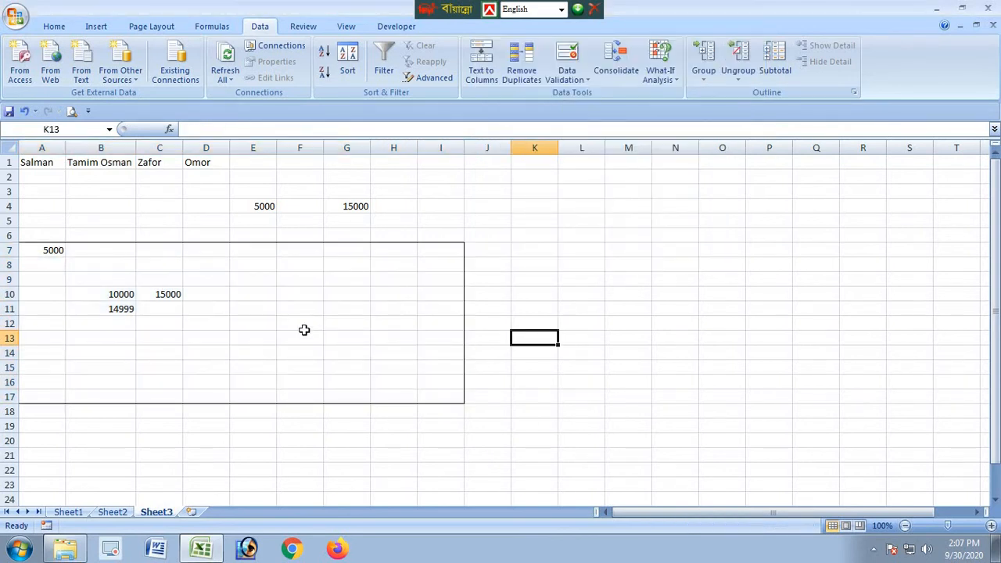
Enter 25000 in cell F12 of the bordered range.
left_click(305, 329)
type("25000")
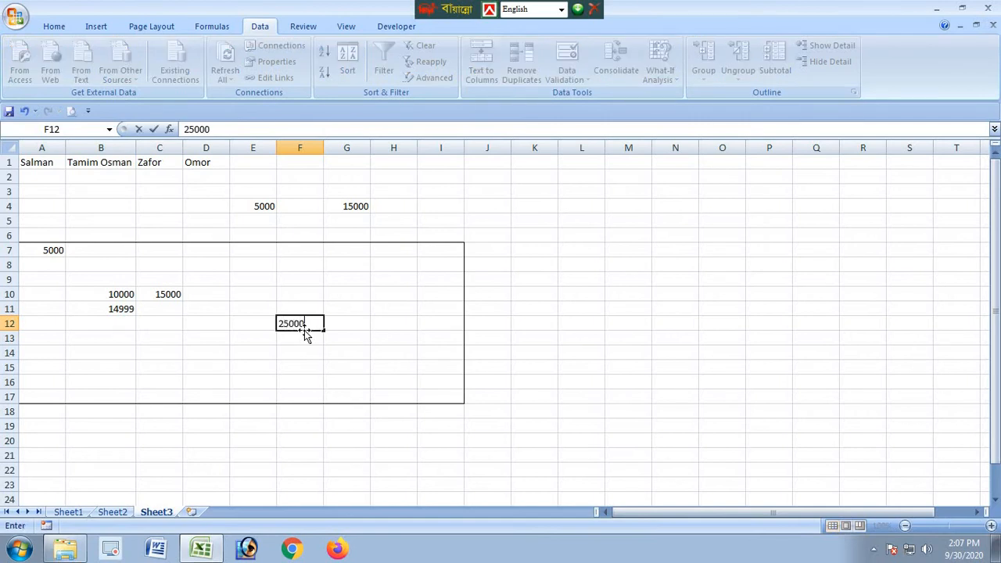
key("Return")
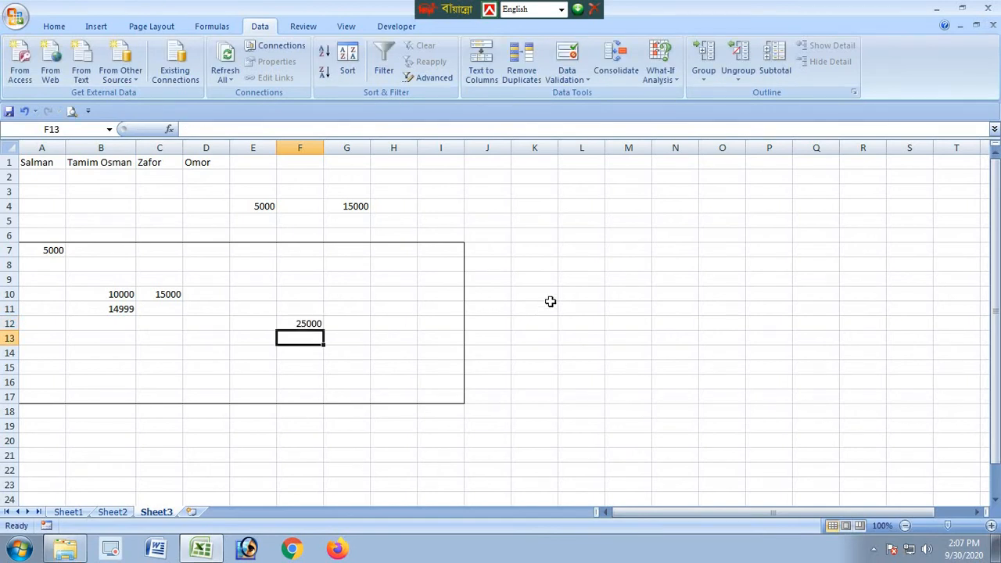
left_click(550, 305)
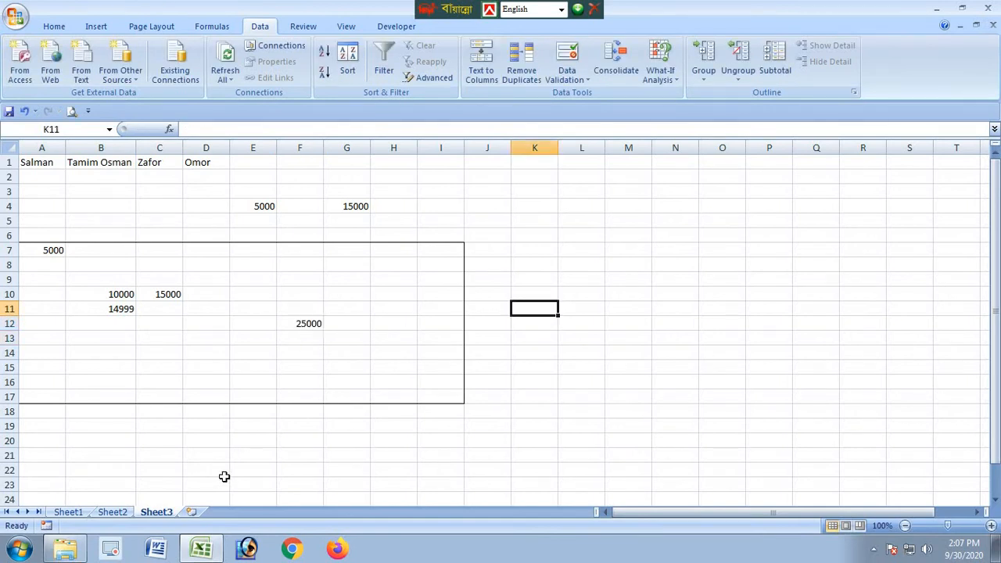
left_click(567, 79)
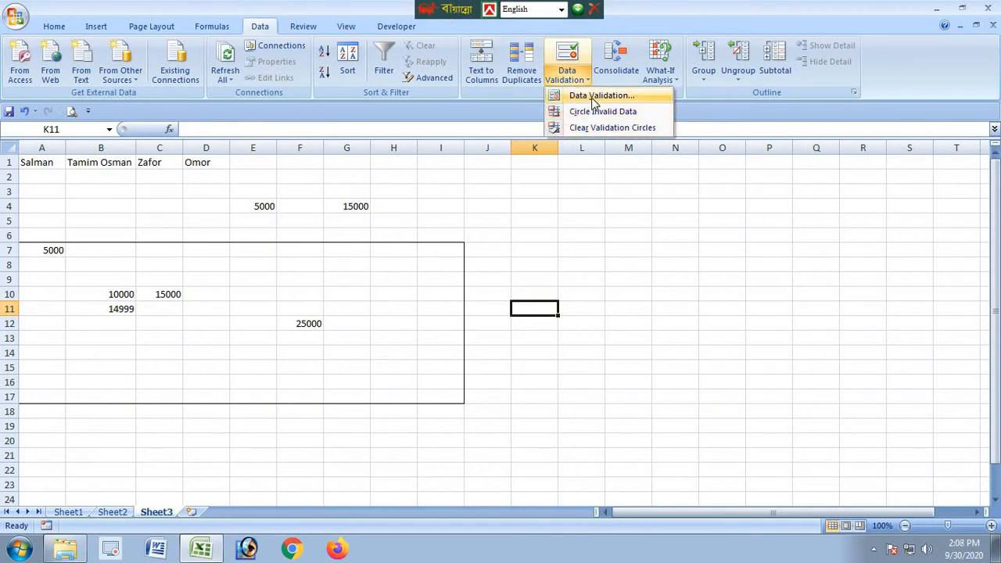
left_click(577, 263)
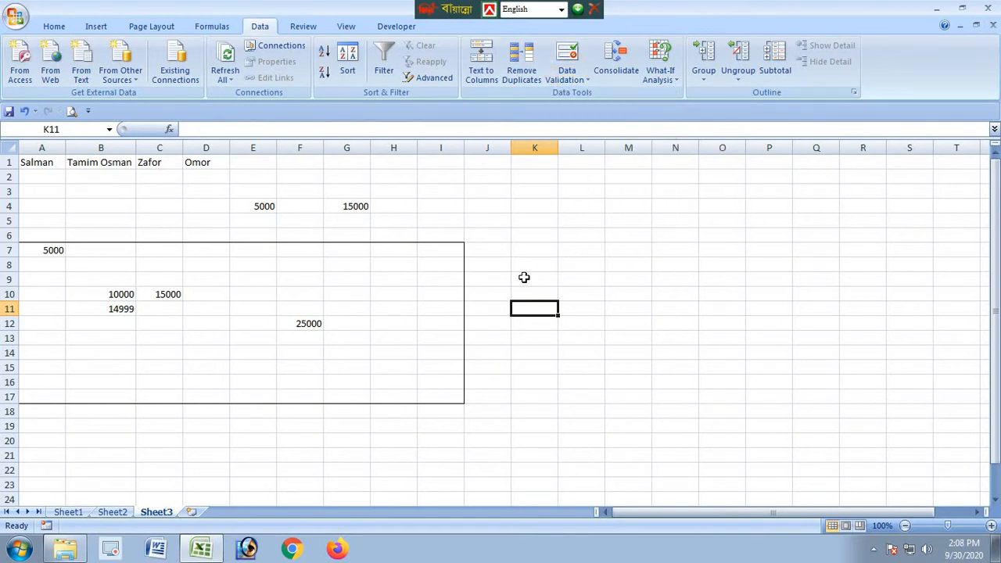
Switch to Sheet2 and clear the contents of range A13:P21, which holds the filter criteria and extracted results.
left_click(114, 513)
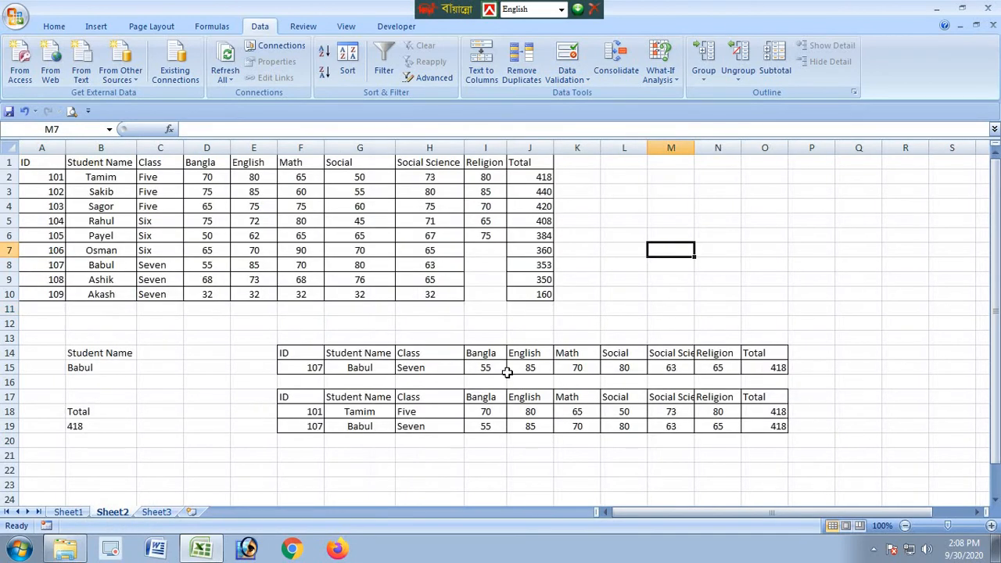
left_click_drag(49, 342, 802, 448)
key("Delete")
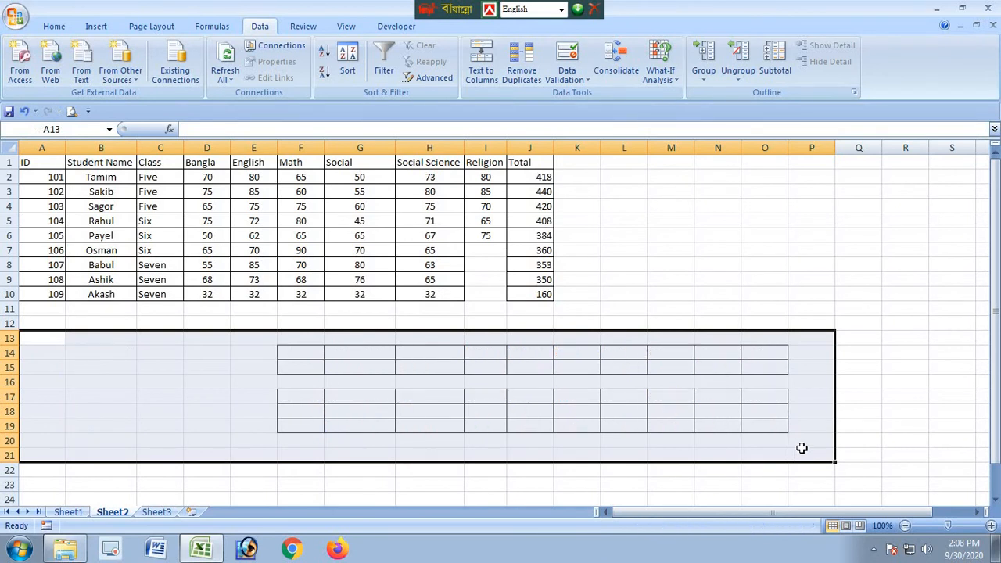
left_click(708, 281)
Remove all borders from the emptied range E14:R21 below the student table.
left_click_drag(238, 349, 928, 460)
left_click(62, 29)
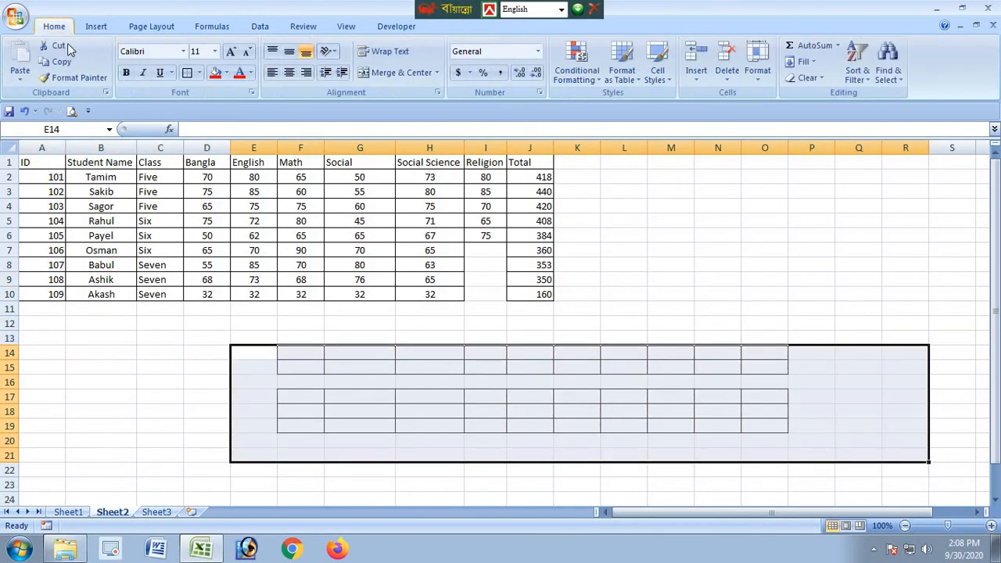
left_click(199, 73)
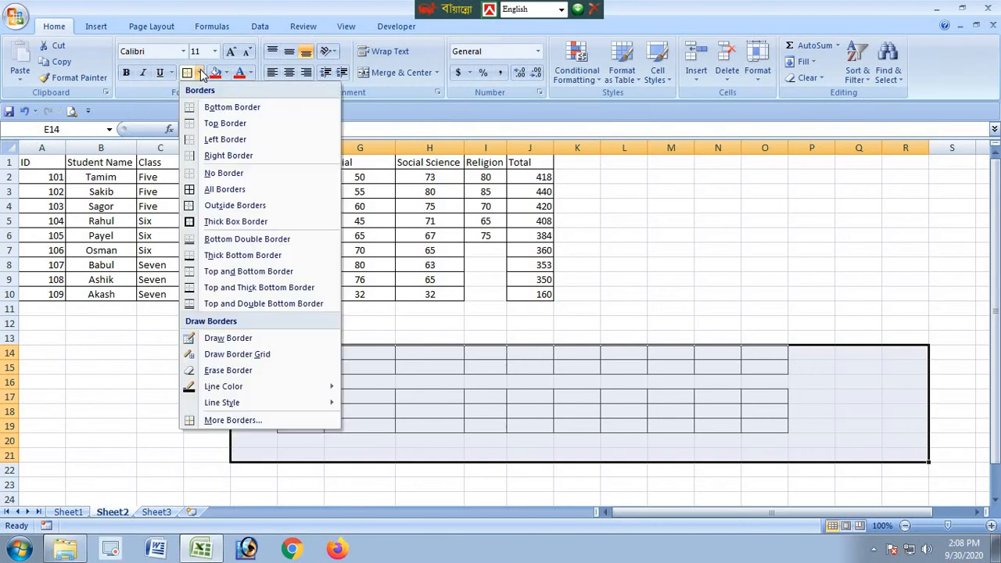
left_click(195, 172)
left_click(669, 266)
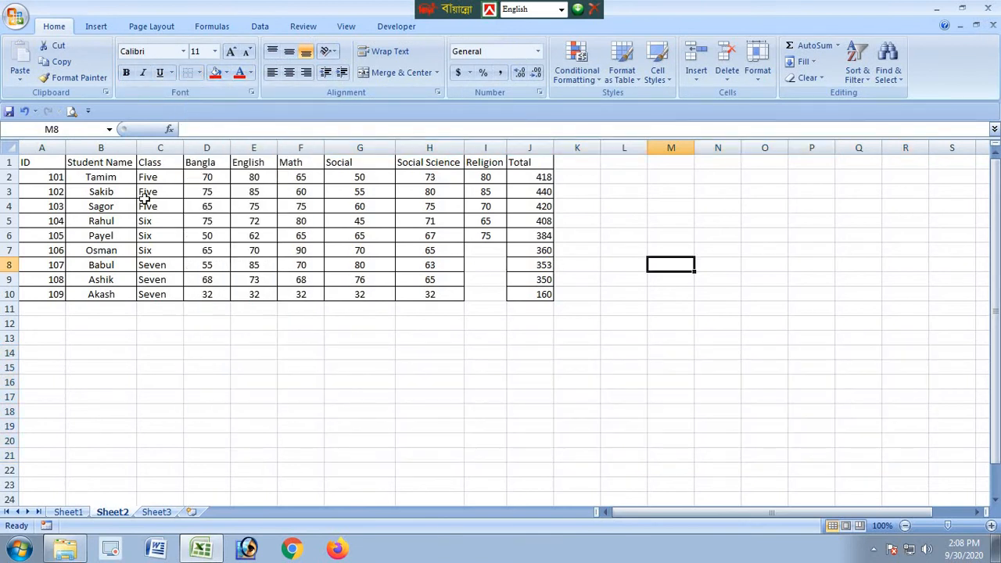
Move the student names from B2:B10 to O2:O10, leaving the Student Name column empty.
left_click_drag(108, 177, 108, 296)
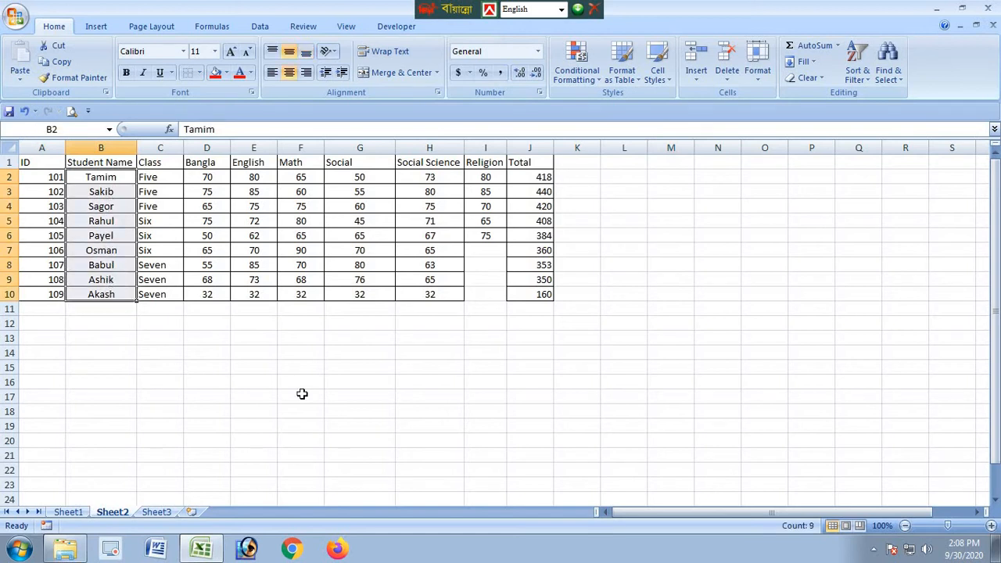
key("ctrl+c")
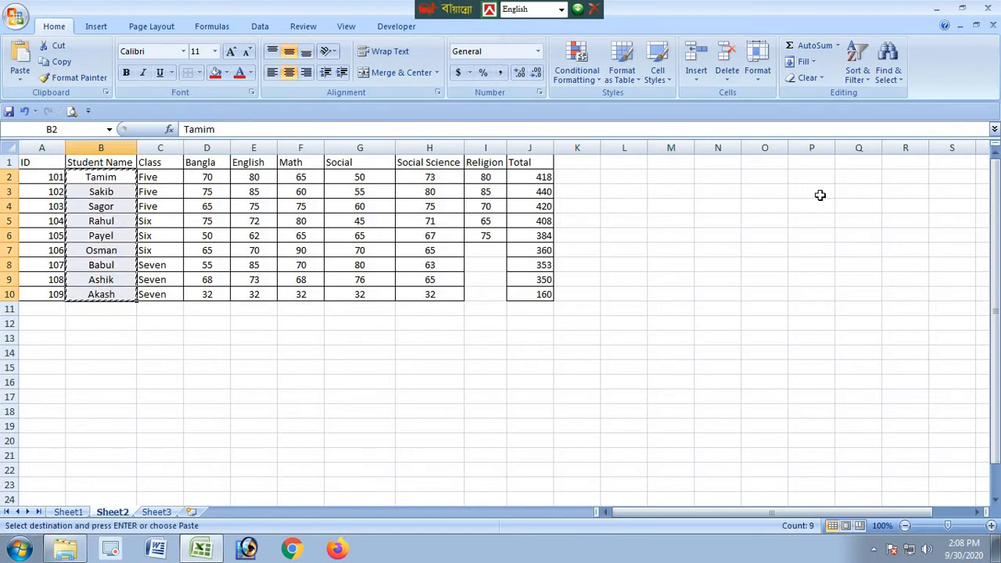
left_click(764, 176)
key("ctrl+v")
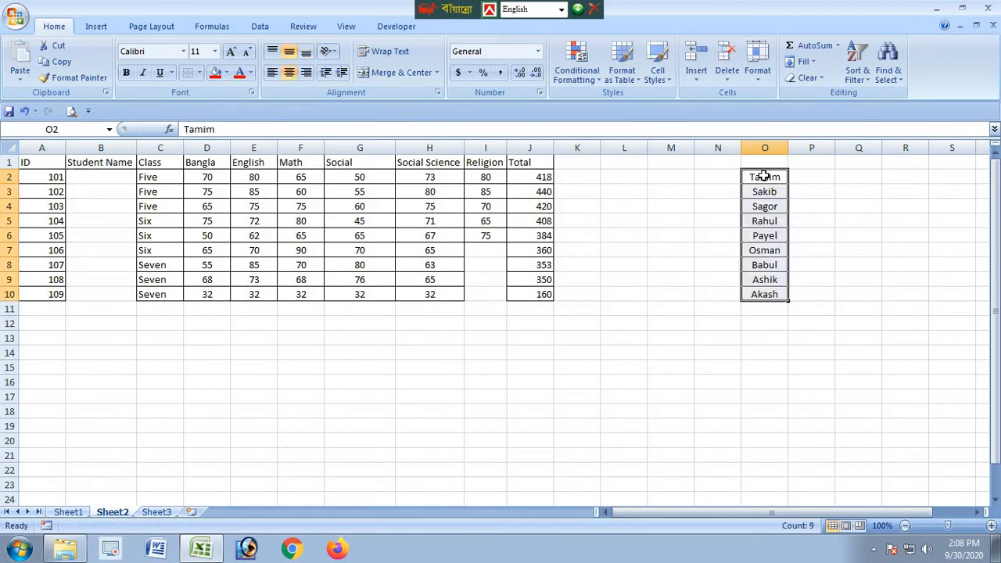
left_click(674, 308)
left_click_drag(91, 178, 99, 291)
left_click(140, 340)
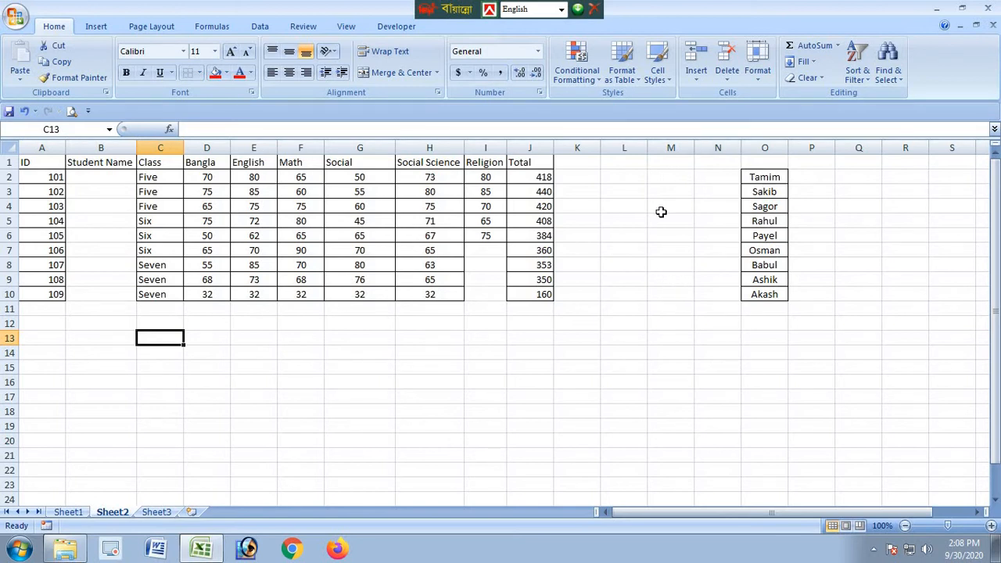
Try entering arbitrary text in Student Name cell B2 and discard it.
left_click(90, 176)
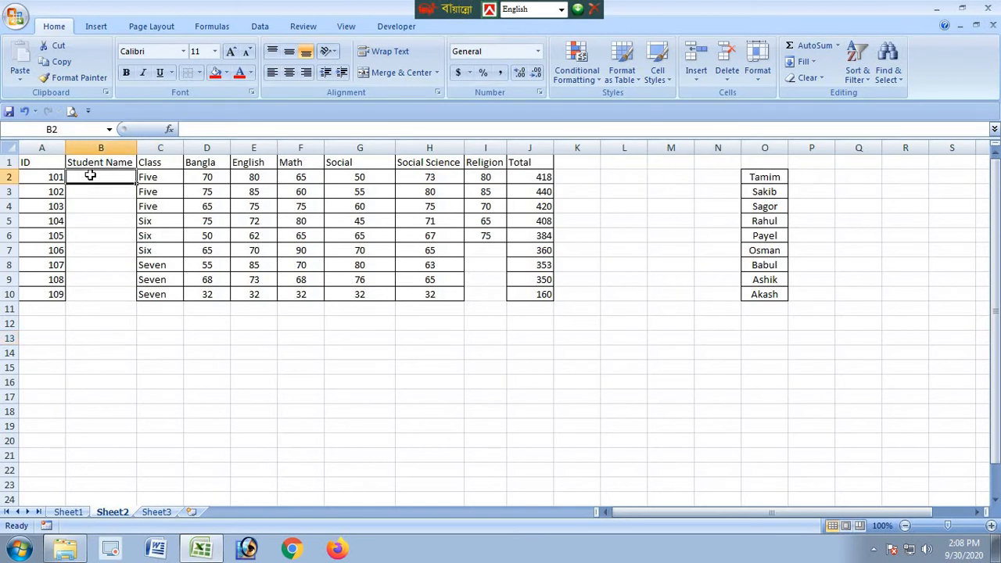
type("sjjdsf")
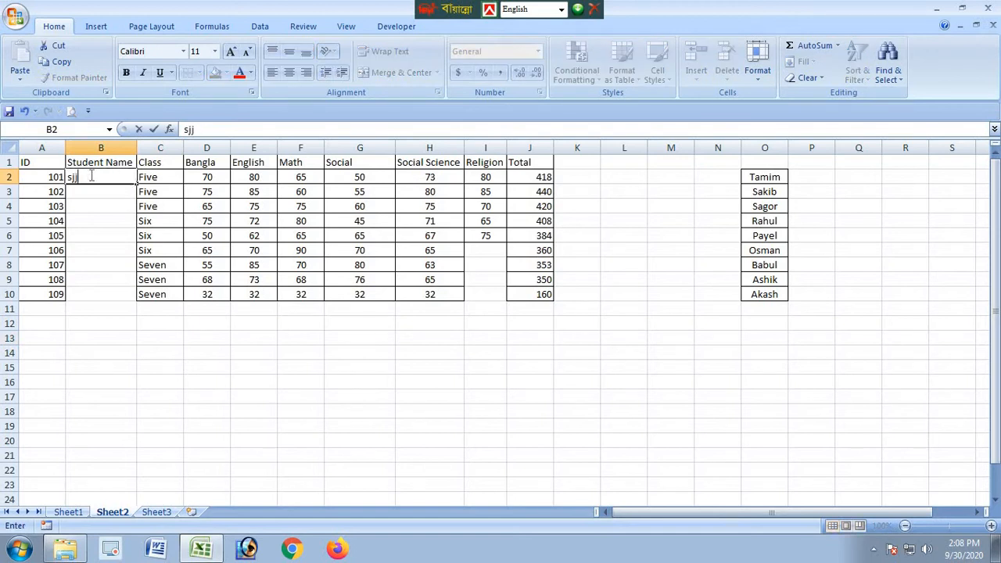
left_click(145, 335)
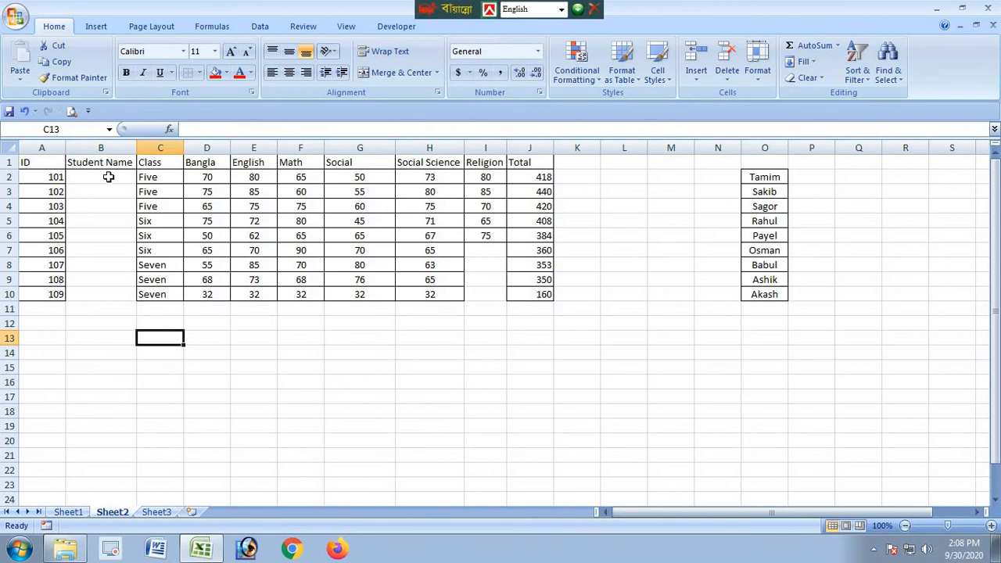
Apply List data validation with an in-cell dropdown to Student Name cells B2:B10, using source =$O$2:$O$10.
left_click(266, 28)
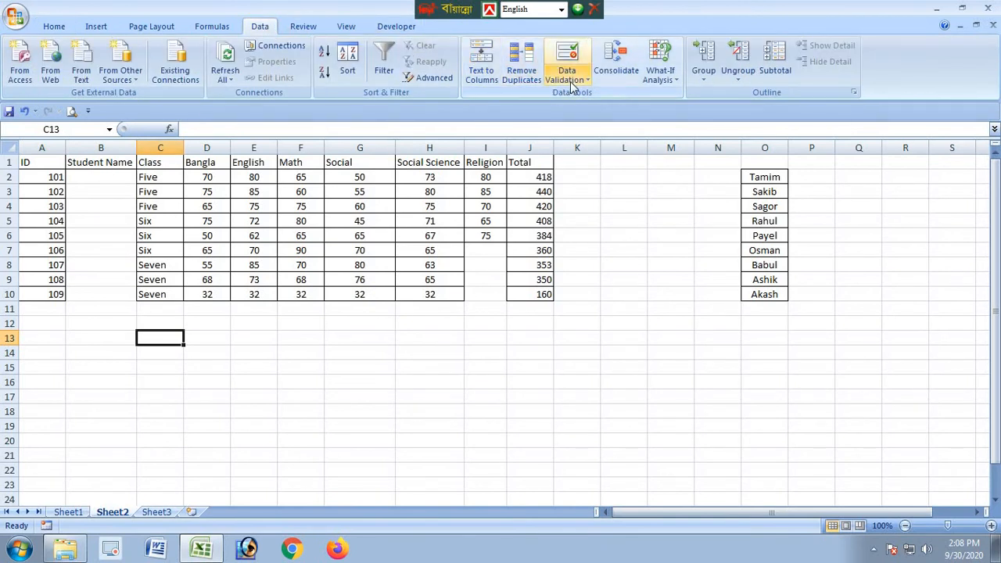
left_click_drag(104, 175, 104, 289)
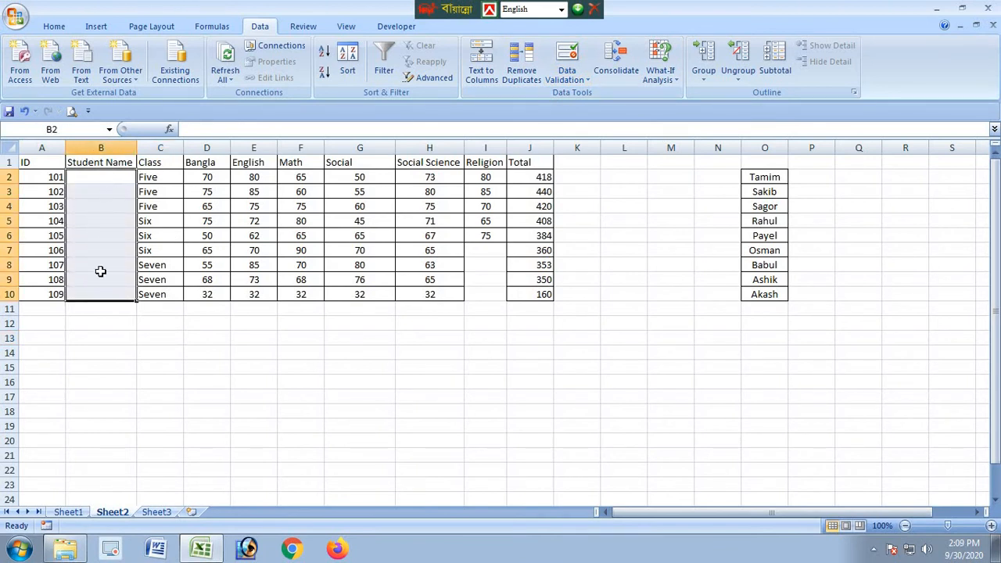
left_click(570, 82)
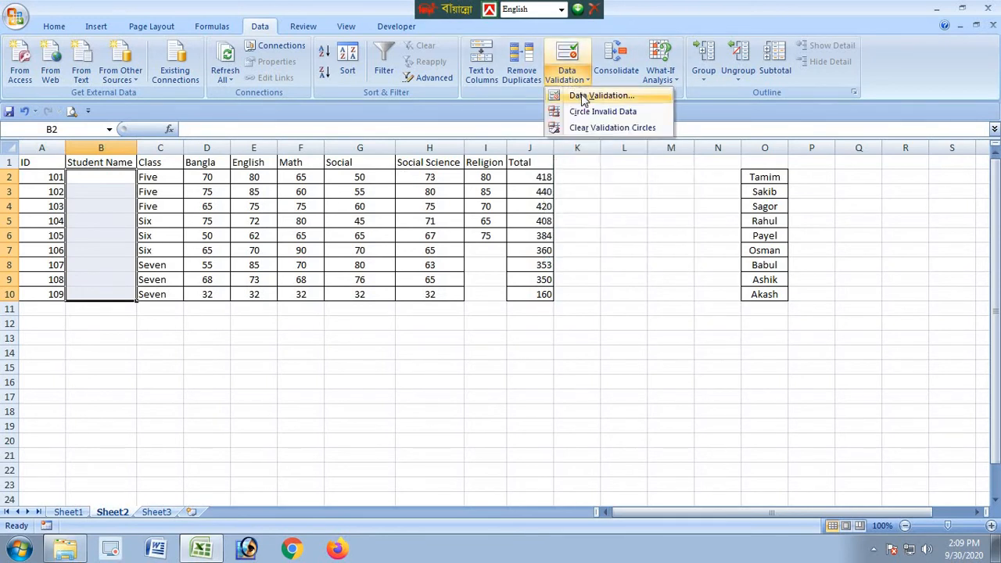
left_click(581, 95)
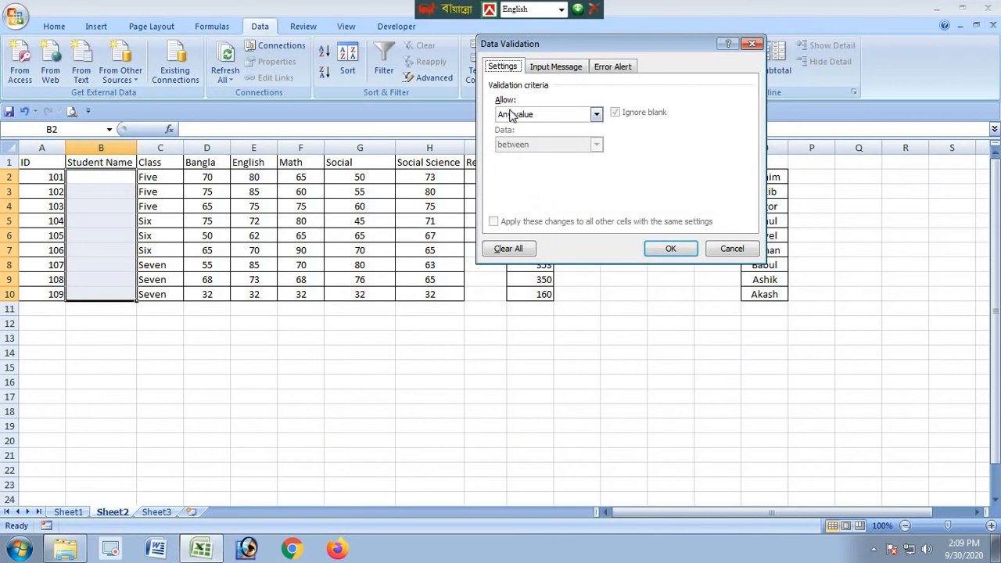
left_click(597, 115)
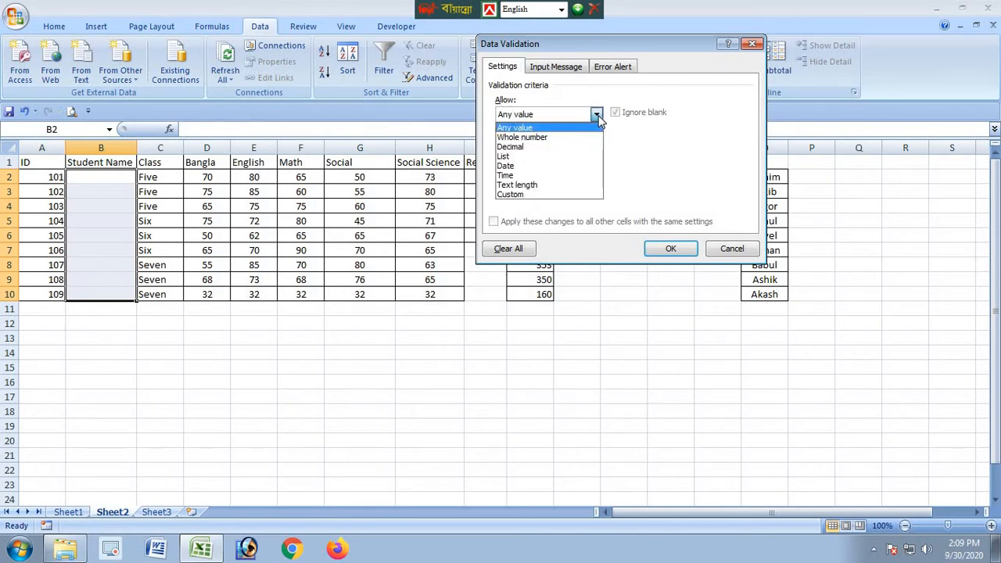
left_click(505, 157)
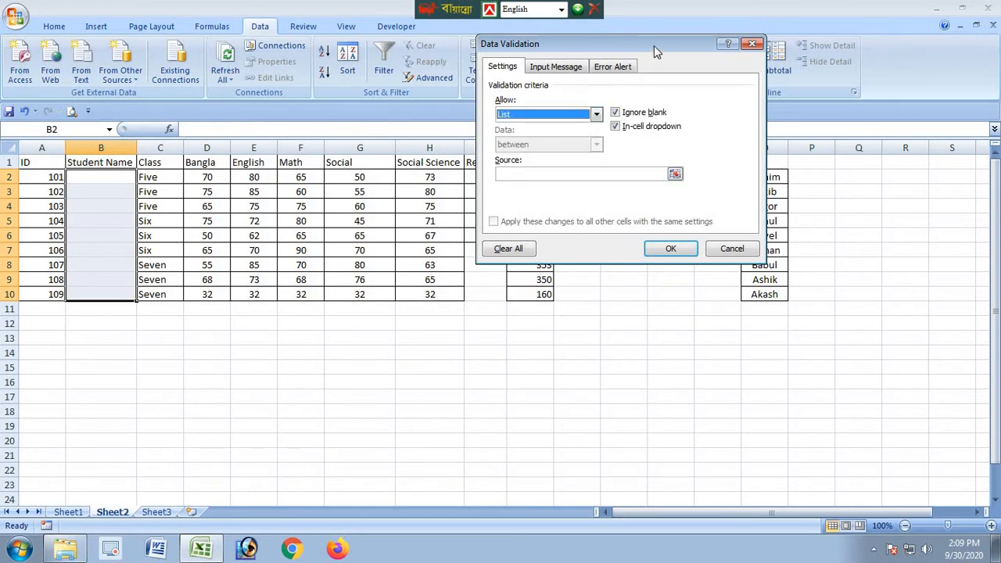
left_click_drag(654, 46, 566, 44)
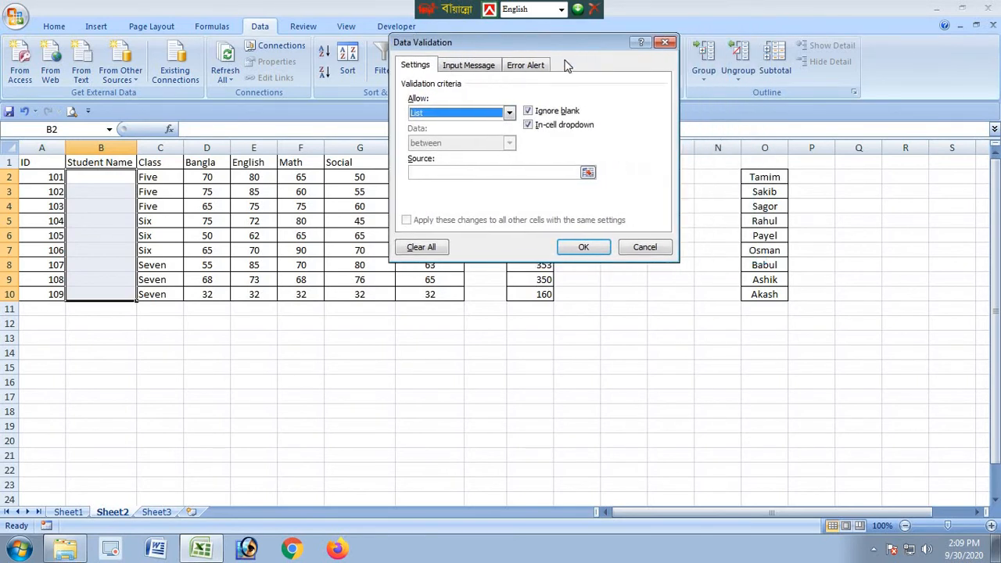
left_click(422, 172)
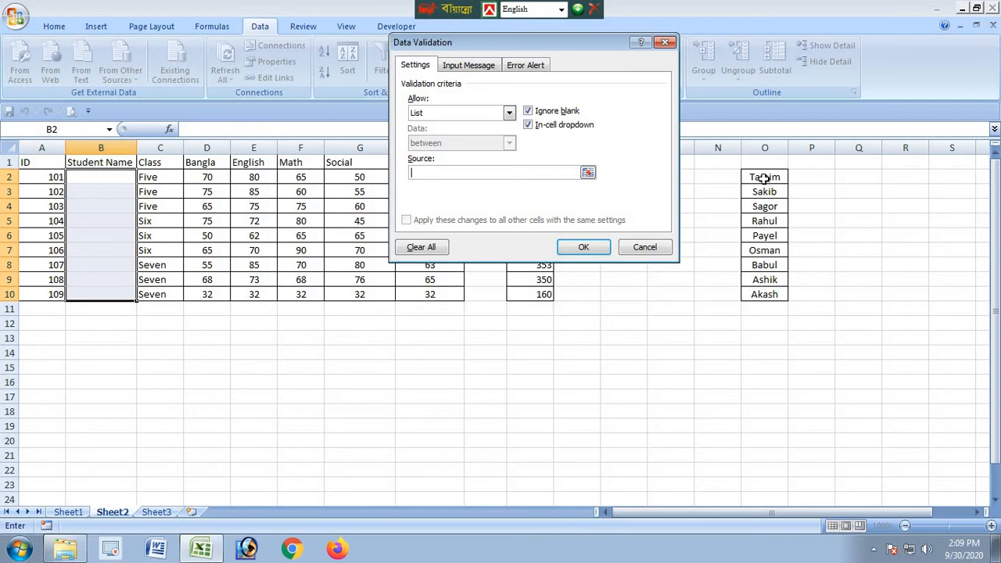
left_click_drag(765, 177, 765, 295)
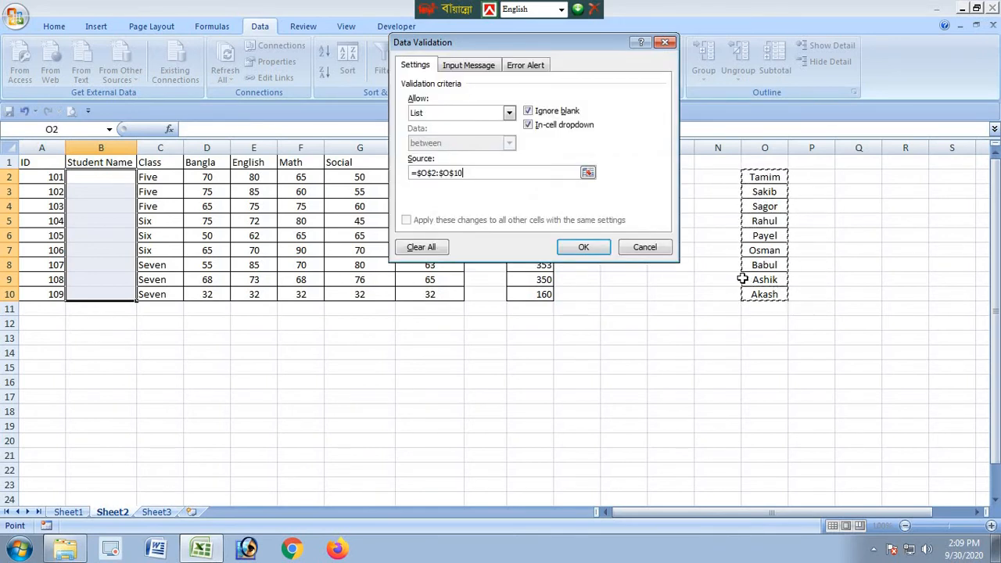
left_click(588, 248)
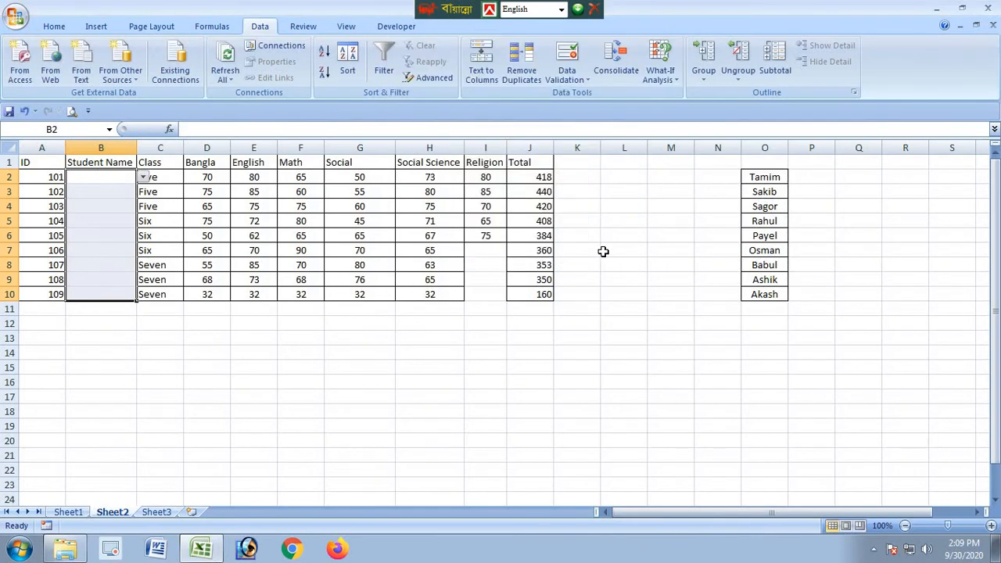
left_click(603, 251)
left_click(100, 173)
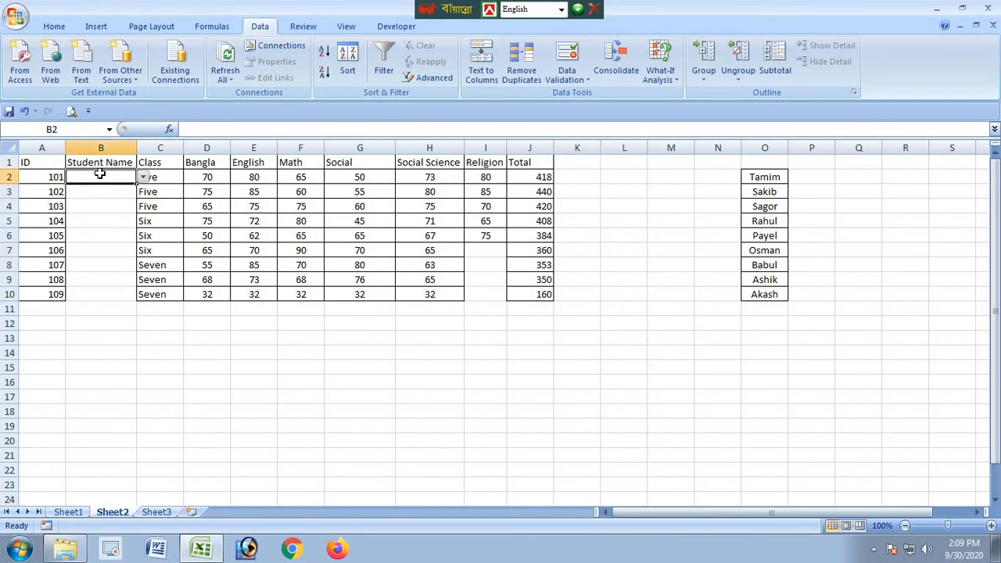
left_click(108, 196)
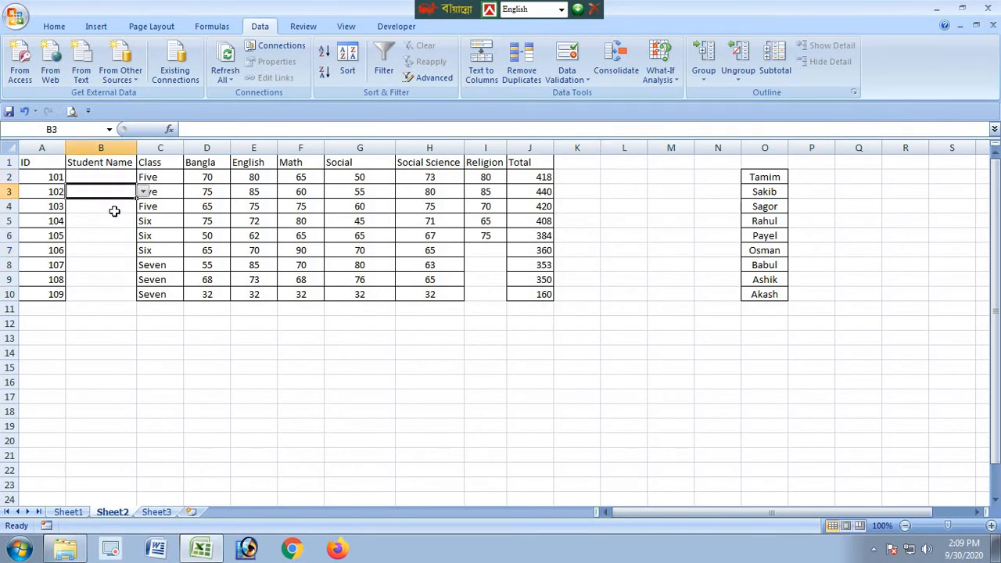
left_click(117, 211)
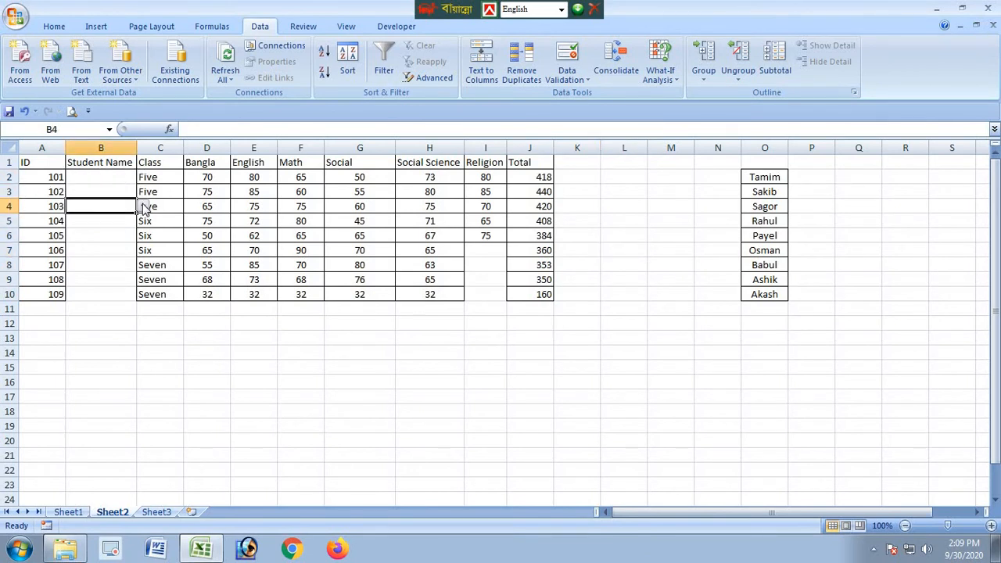
left_click(116, 219)
left_click(112, 235)
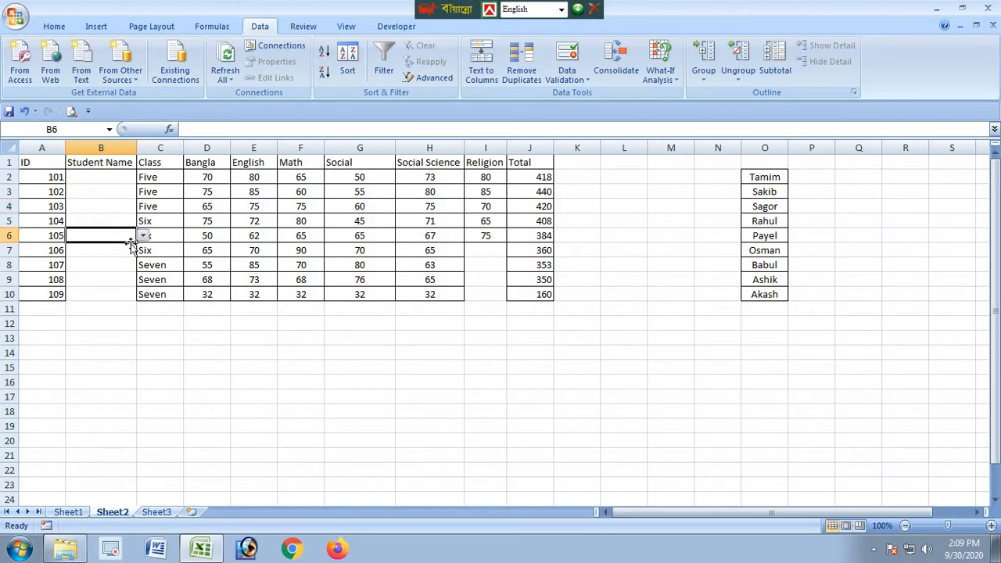
Fill Student Name cells B2:B4 from their dropdown lists with the names held in O2, O3 and O4, in that order.
left_click(108, 177)
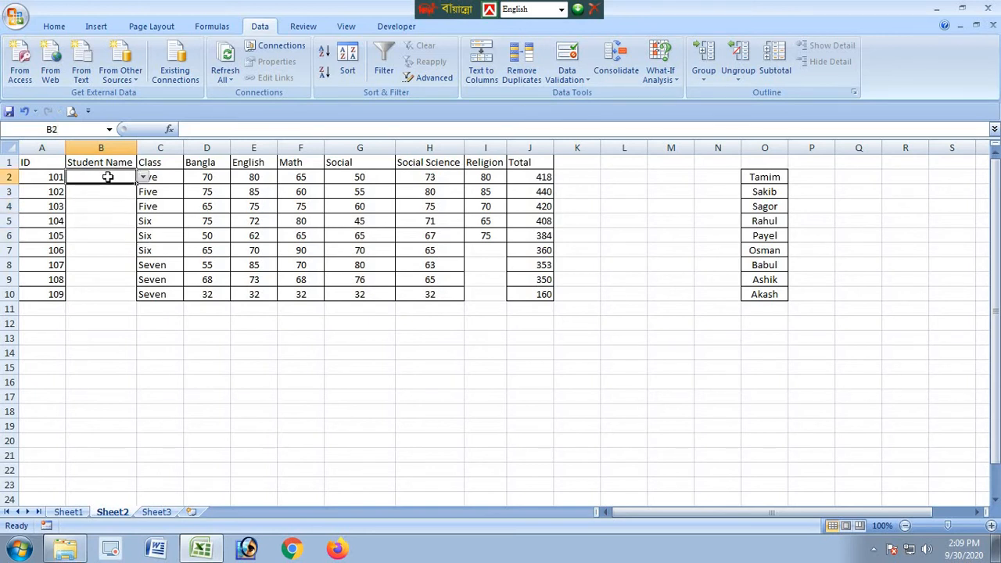
left_click(144, 179)
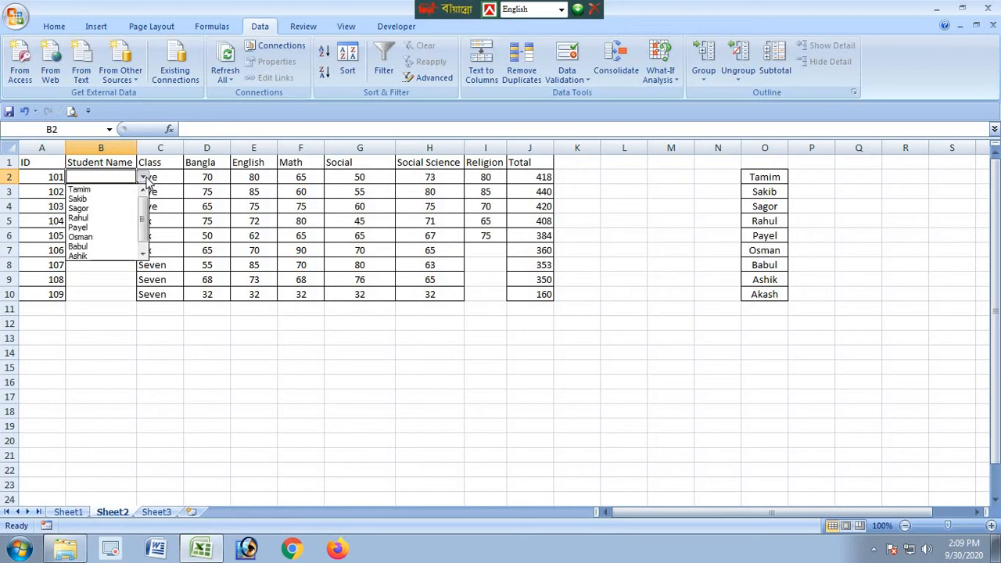
left_click(115, 193)
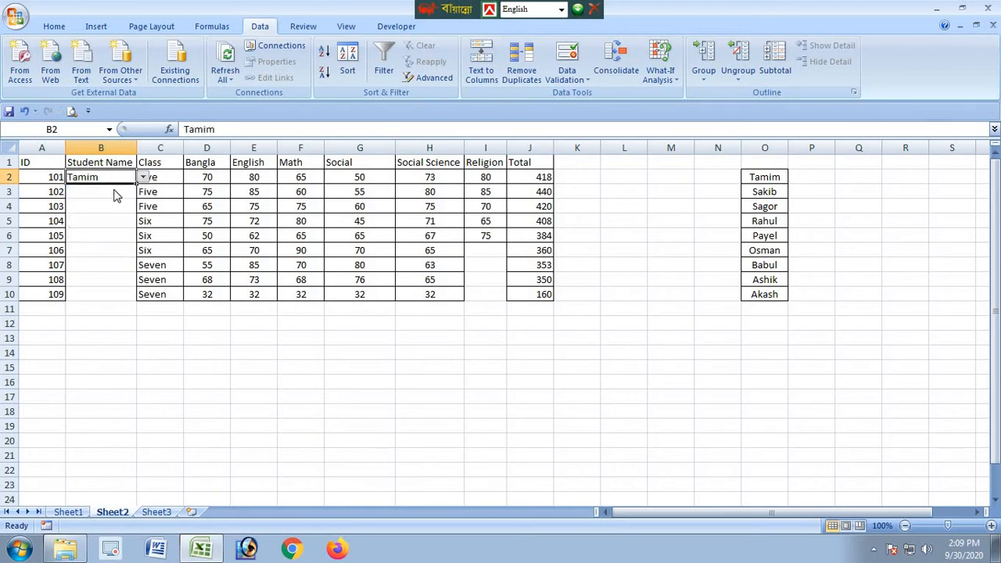
left_click(114, 190)
left_click(144, 193)
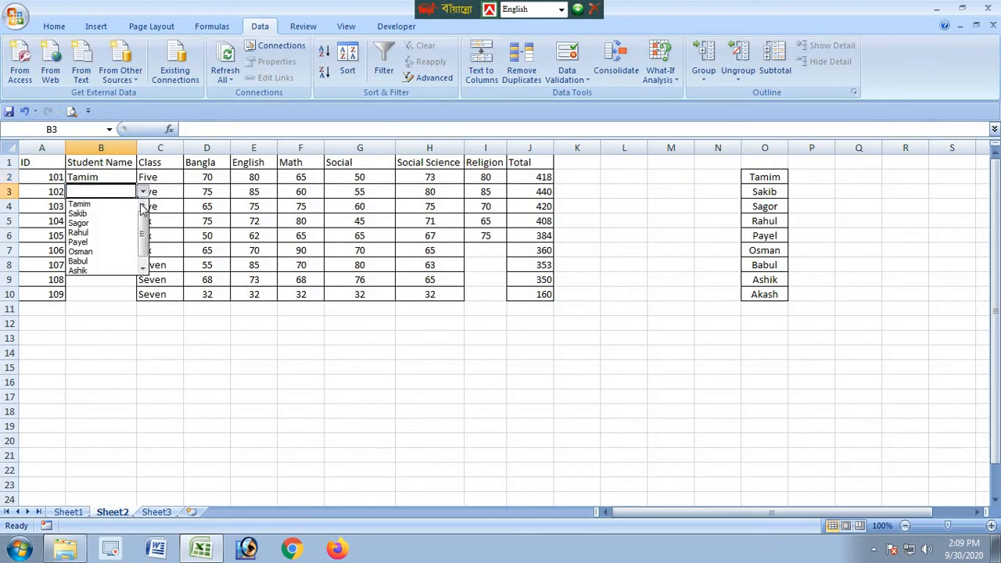
left_click(123, 217)
left_click(101, 207)
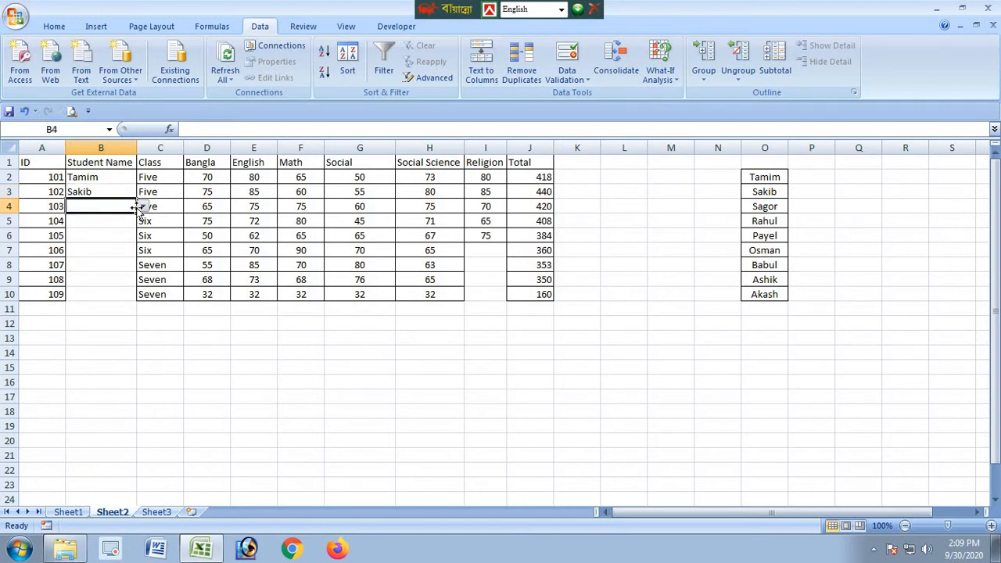
left_click(143, 207)
left_click(113, 239)
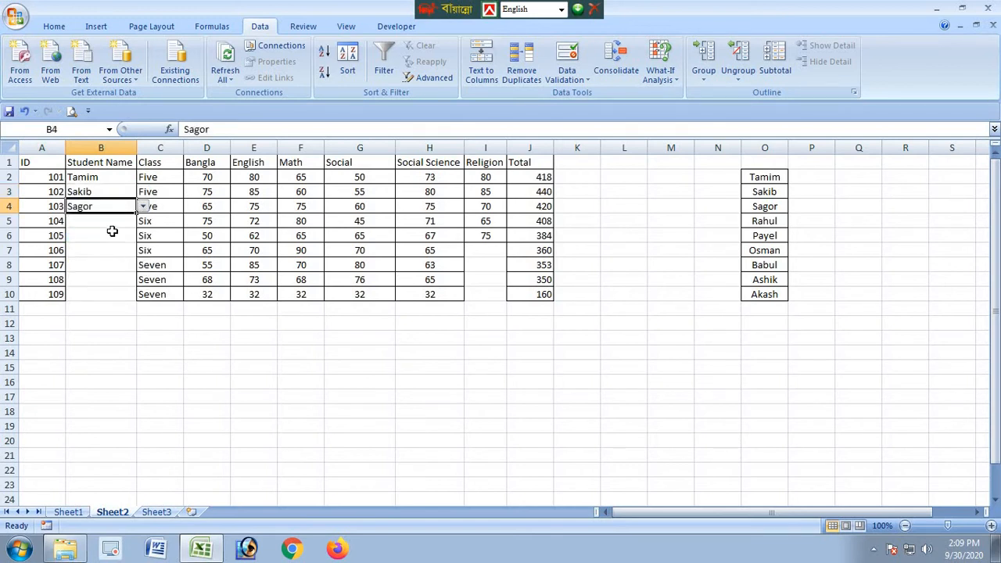
Choose the name held in O6 for Student Name cell B5 and the name held in O7 for B6 from their dropdown lists.
left_click(111, 221)
left_click(143, 222)
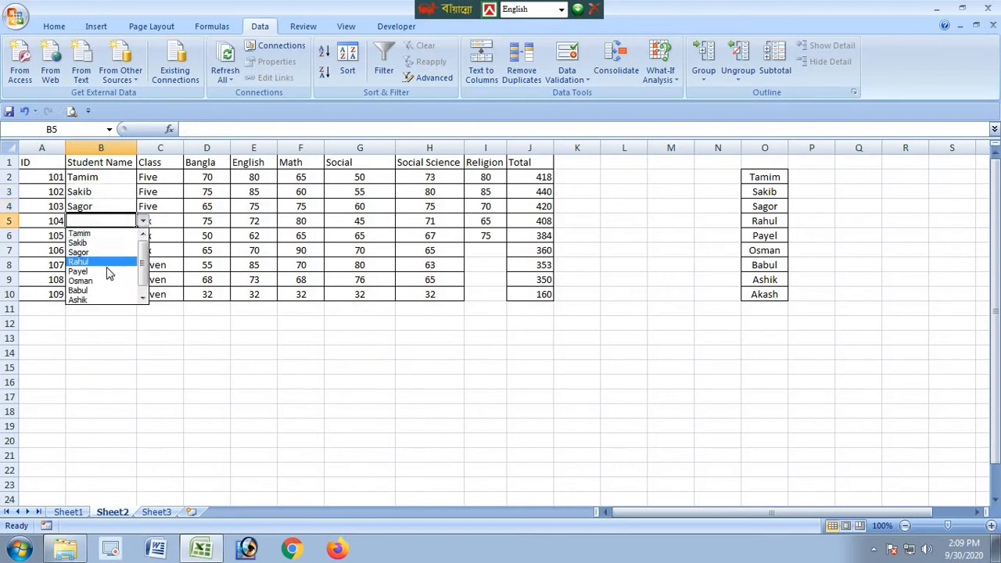
left_click(107, 273)
left_click(107, 237)
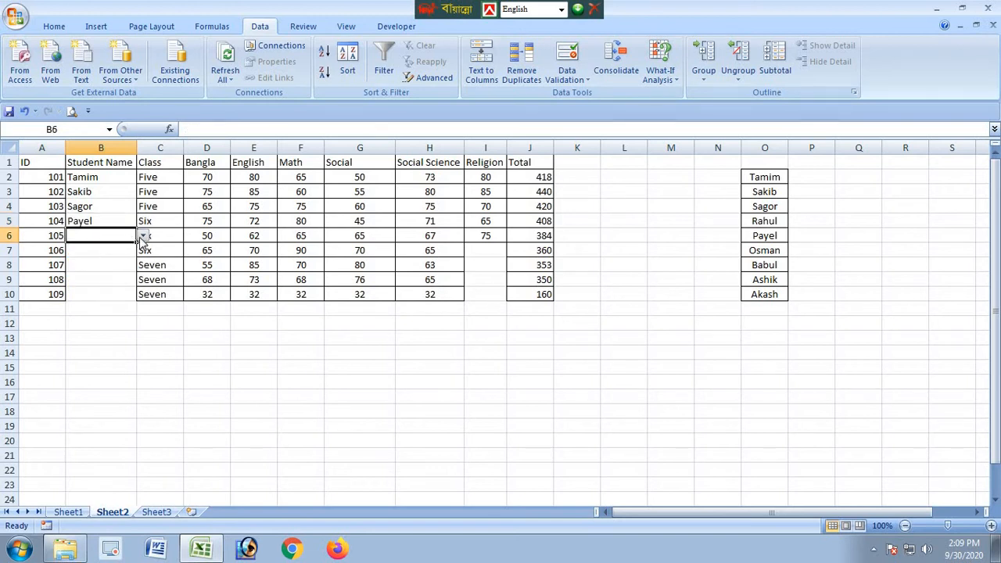
left_click(143, 238)
left_click(100, 291)
left_click(111, 333)
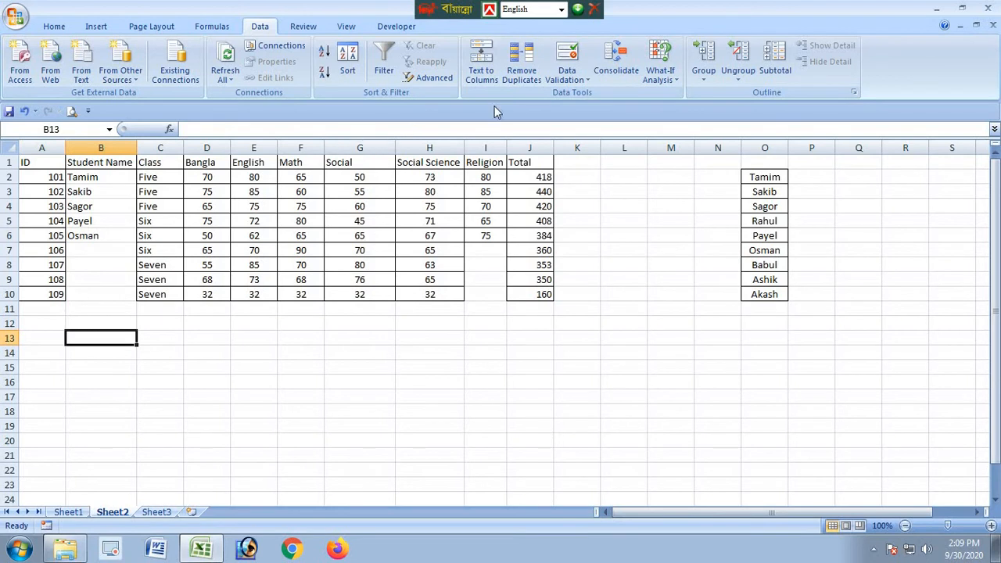
left_click(568, 74)
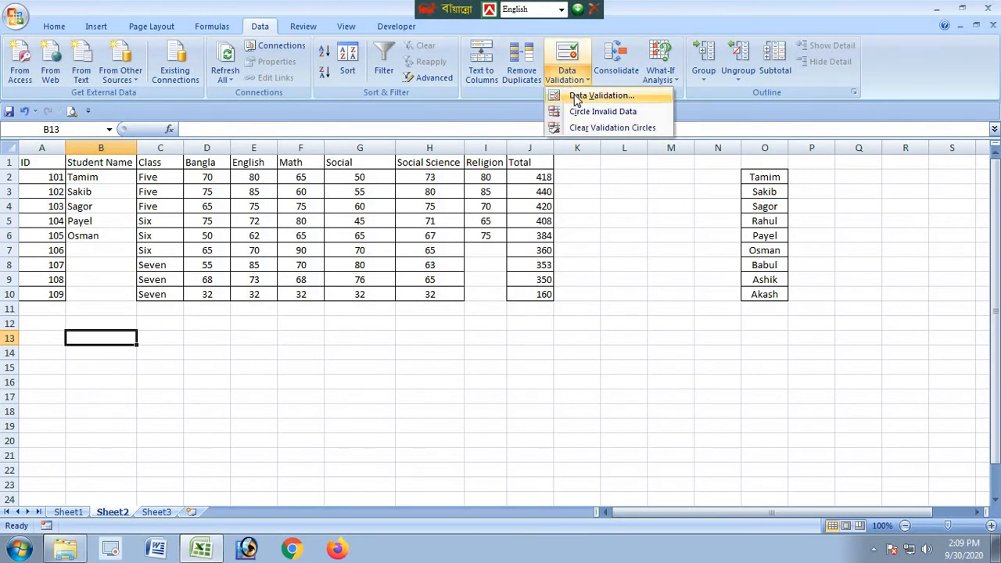
left_click(612, 230)
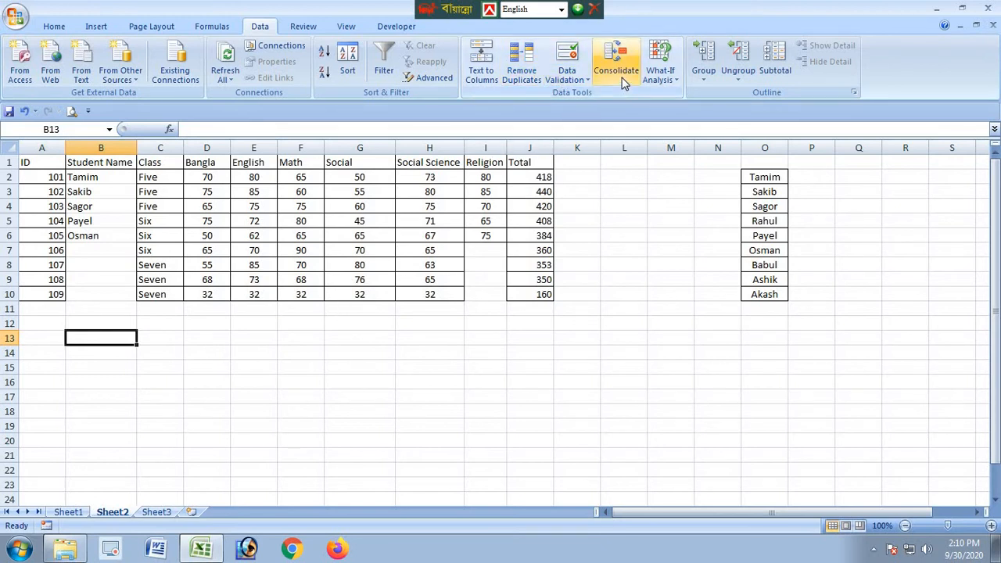
left_click(652, 79)
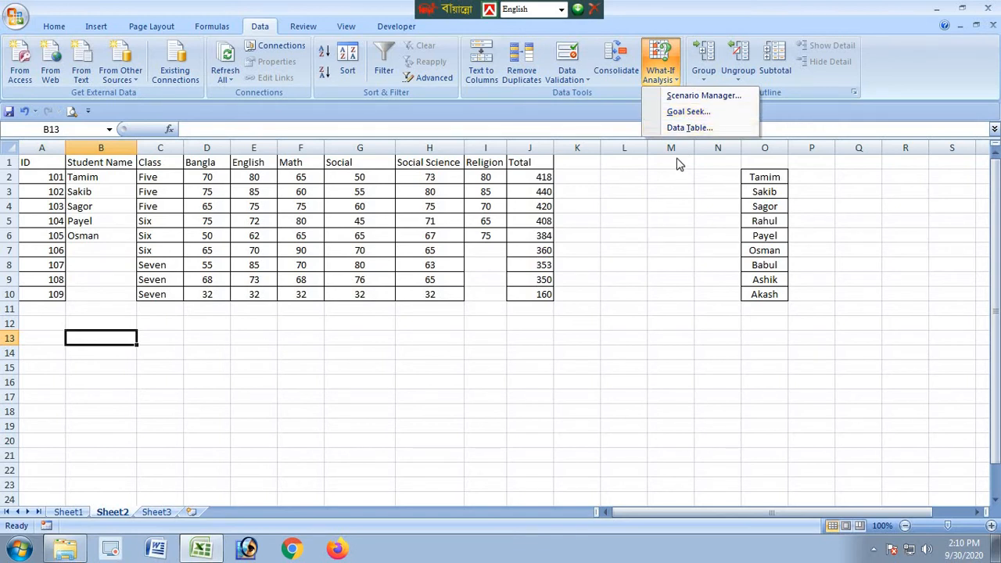
left_click(641, 237)
left_click(114, 395)
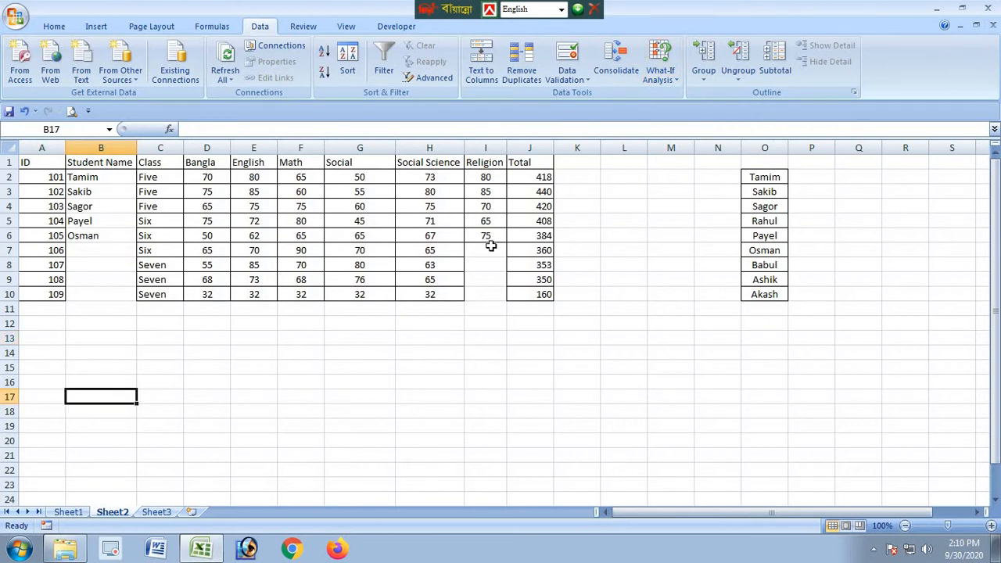
left_click(677, 78)
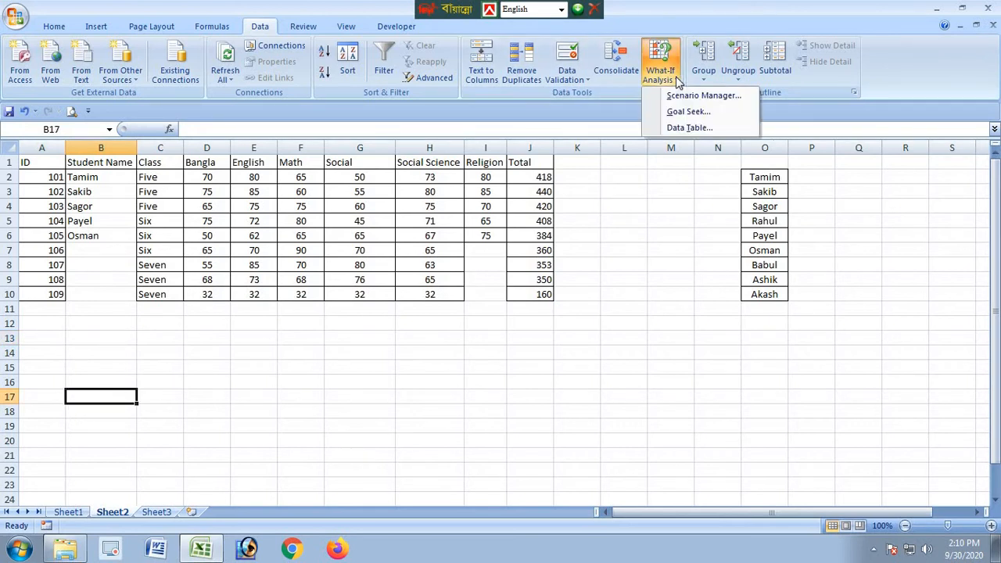
left_click(599, 294)
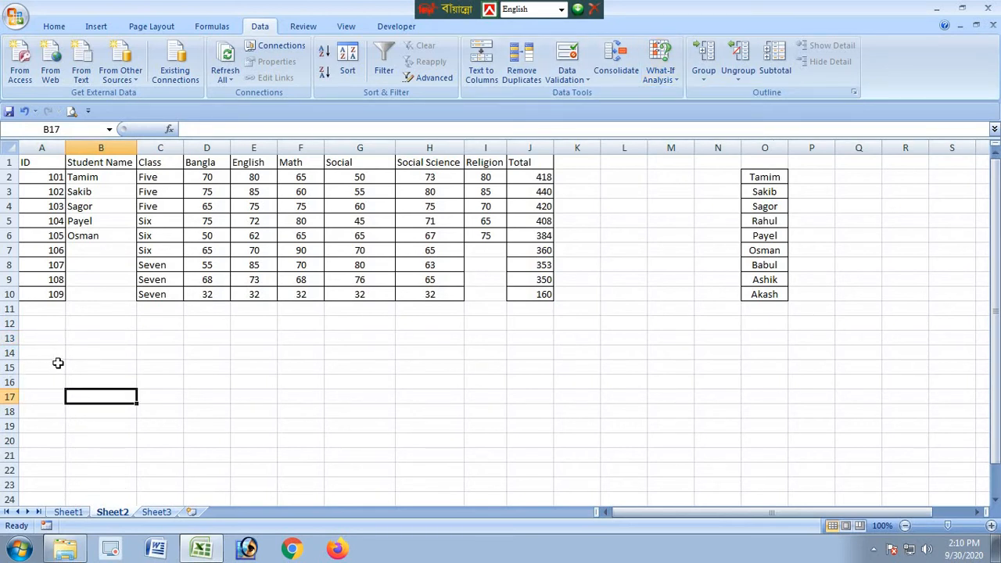
Start a small marks block below the table with the label Name in A14 and a student's first name in B14.
left_click(56, 356)
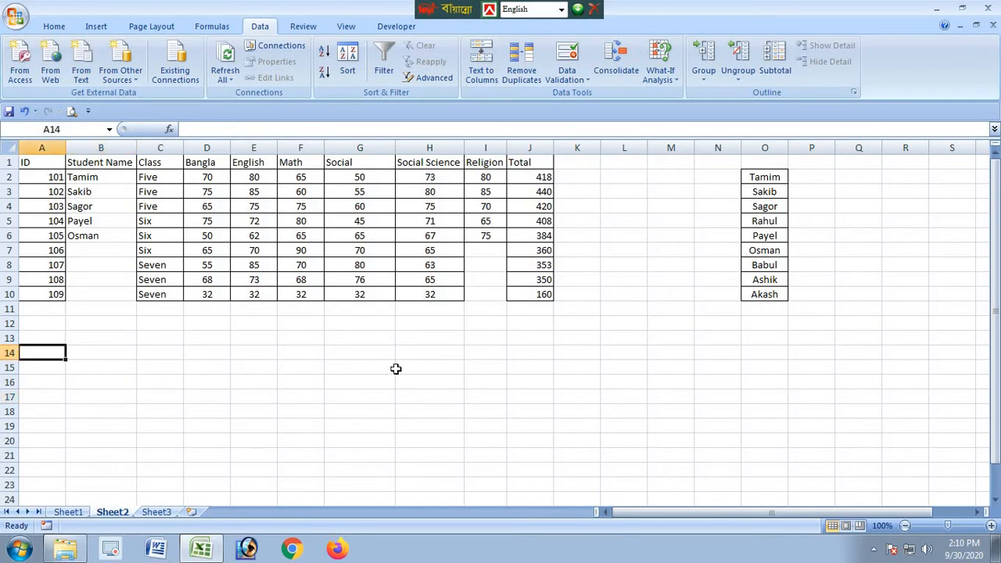
type("Name")
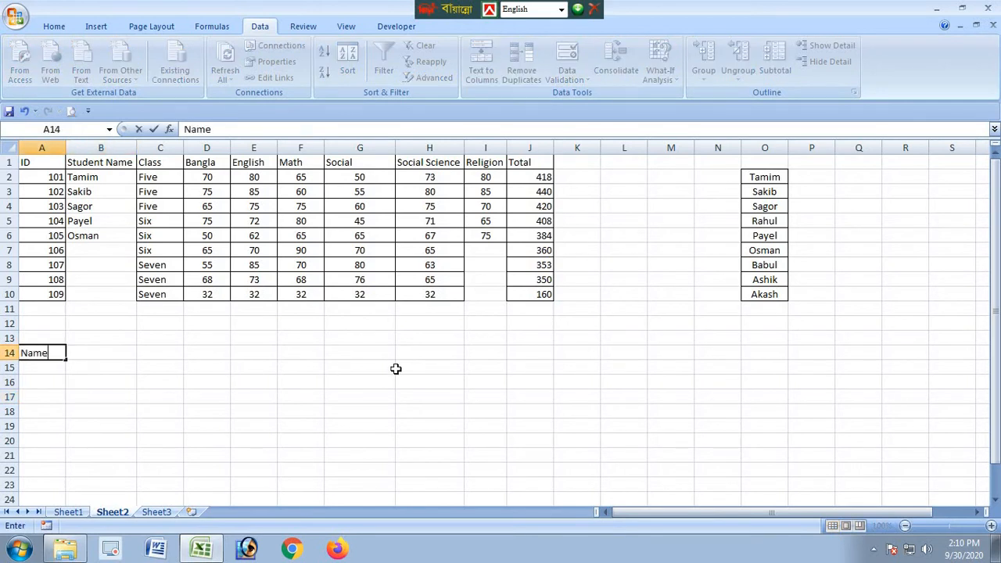
key("Tab")
type("Jems")
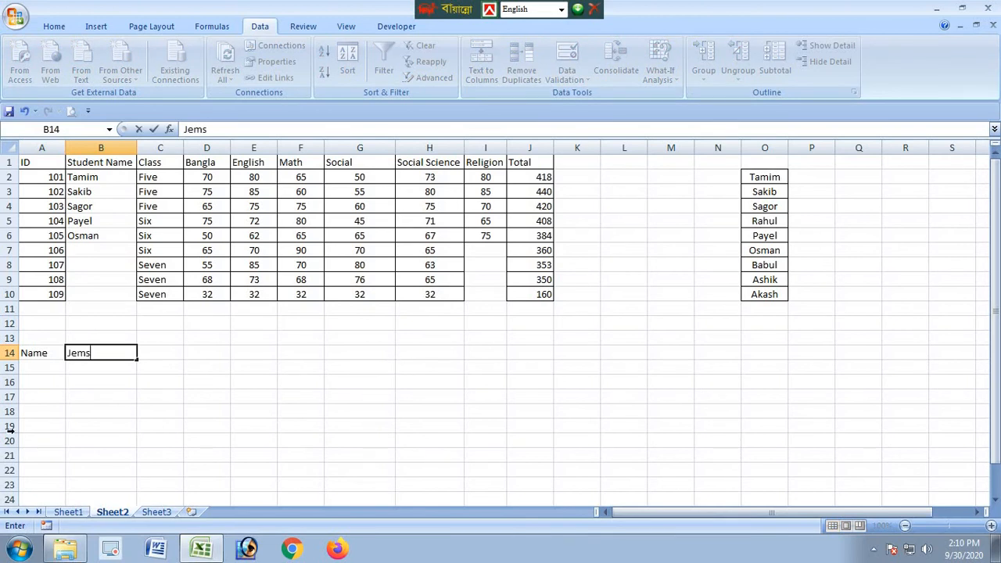
Enter the subject labels Sub1, Sub2 and Sub3 in cells A15:A17.
left_click(48, 370)
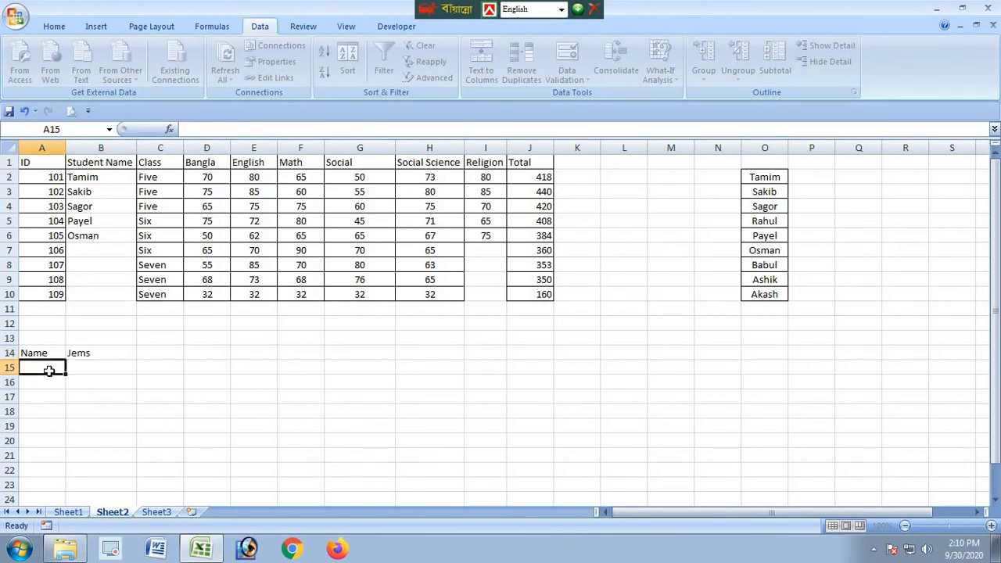
type("Sub")
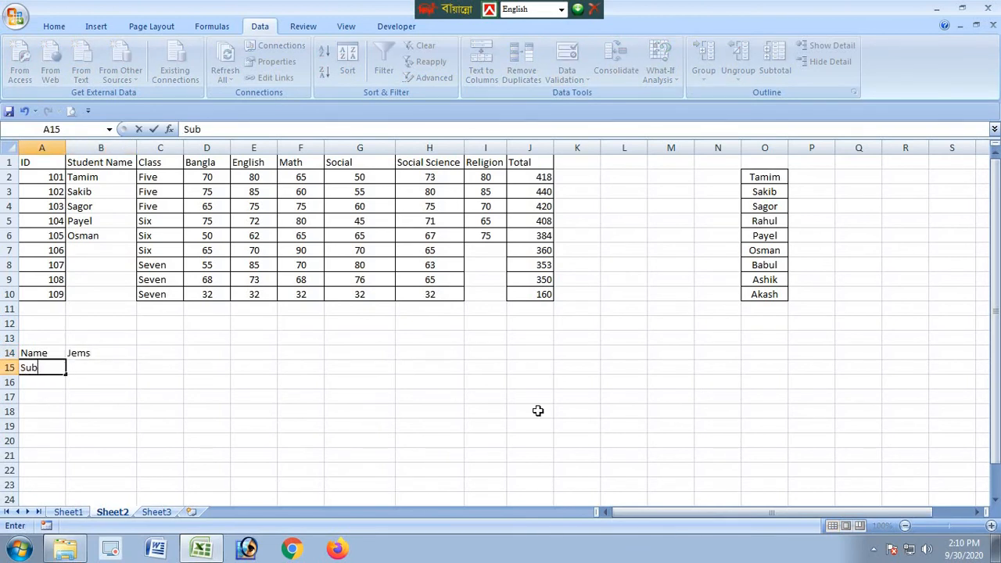
key("Return")
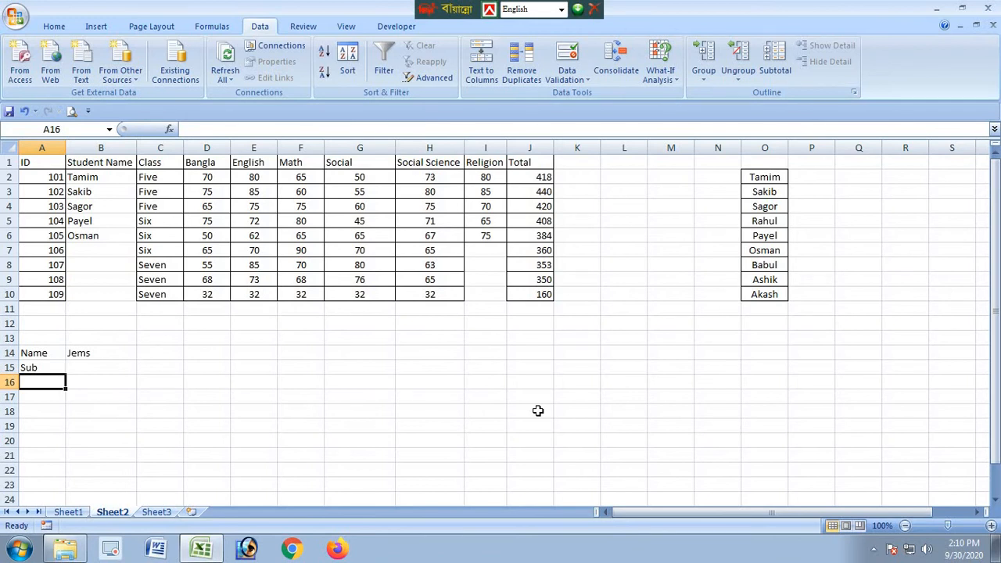
key("Up")
type("Sub")
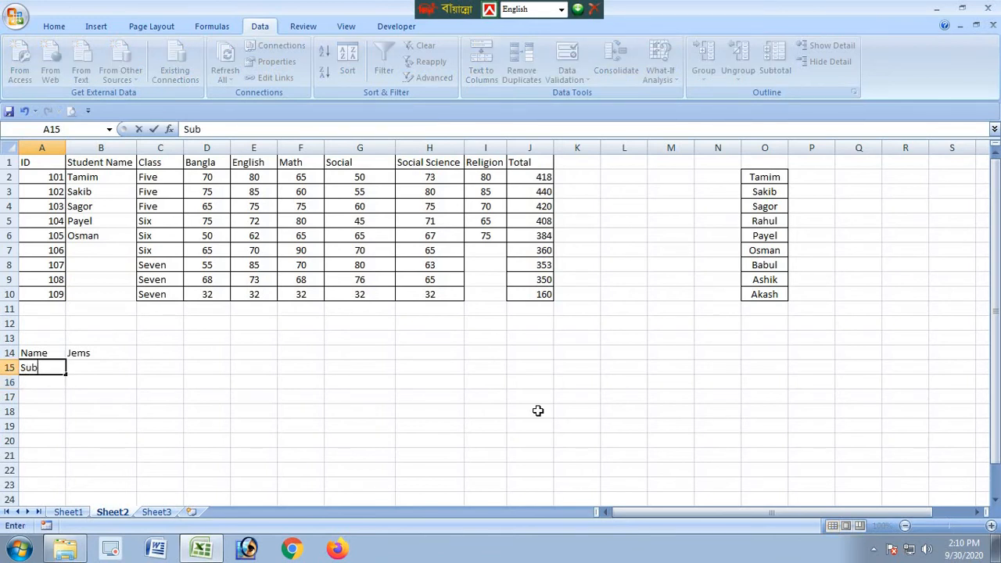
key("Return")
type("Su")
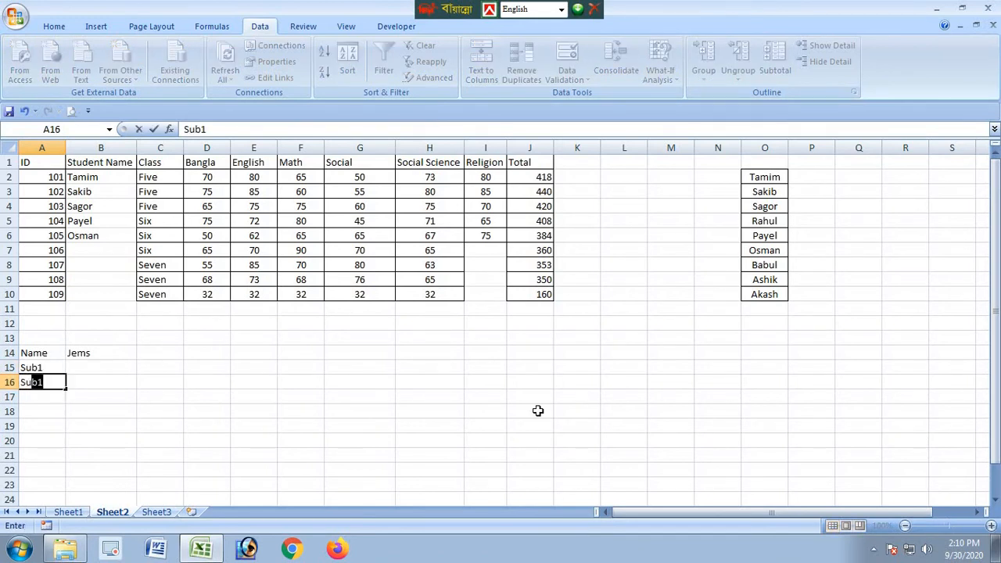
type("b2")
key("Return")
type("Sub")
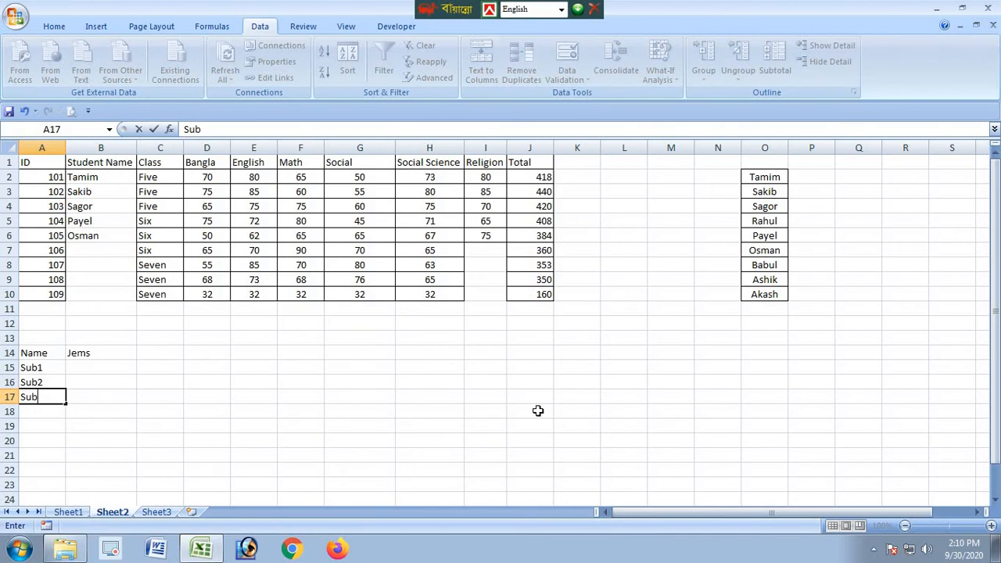
type("3")
Add the labels Total in A18 and Percentage in A19 below the subject labels.
left_click(57, 415)
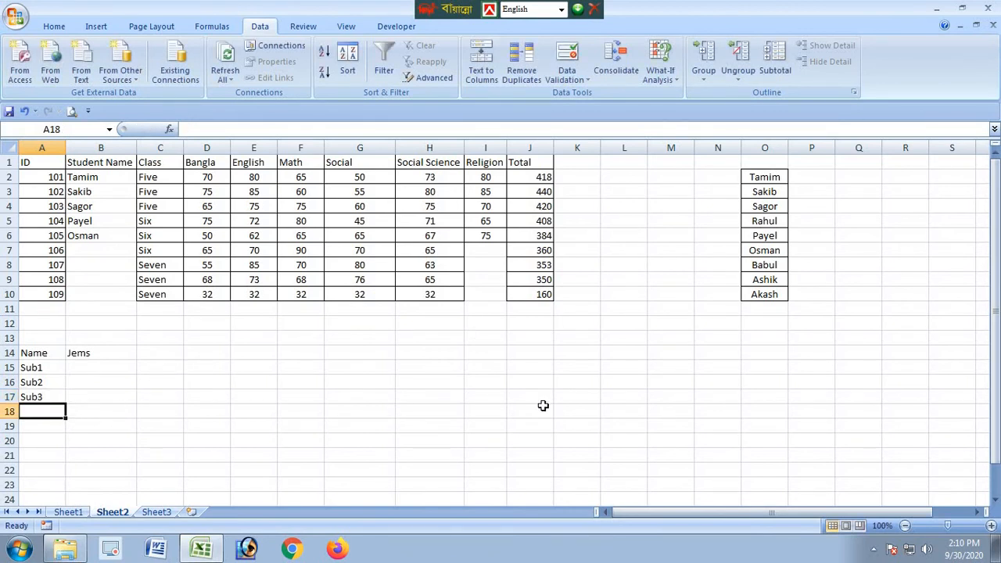
type("Total")
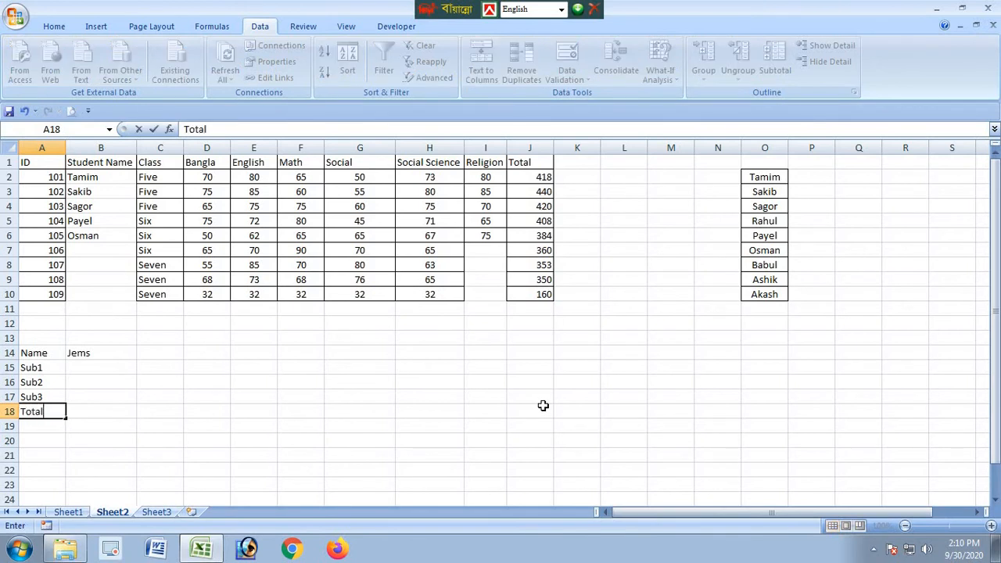
key("Return")
type("P")
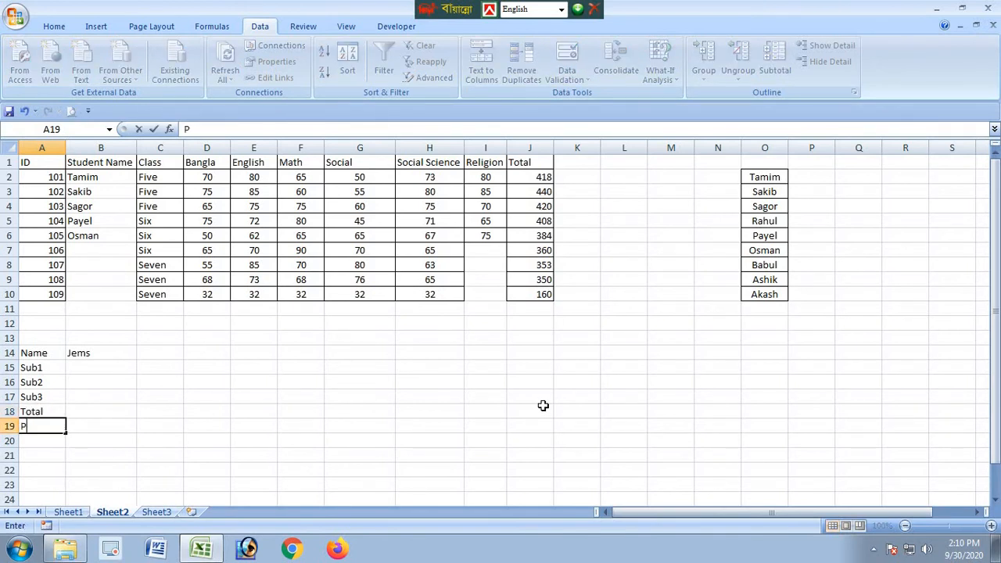
type("ercentag")
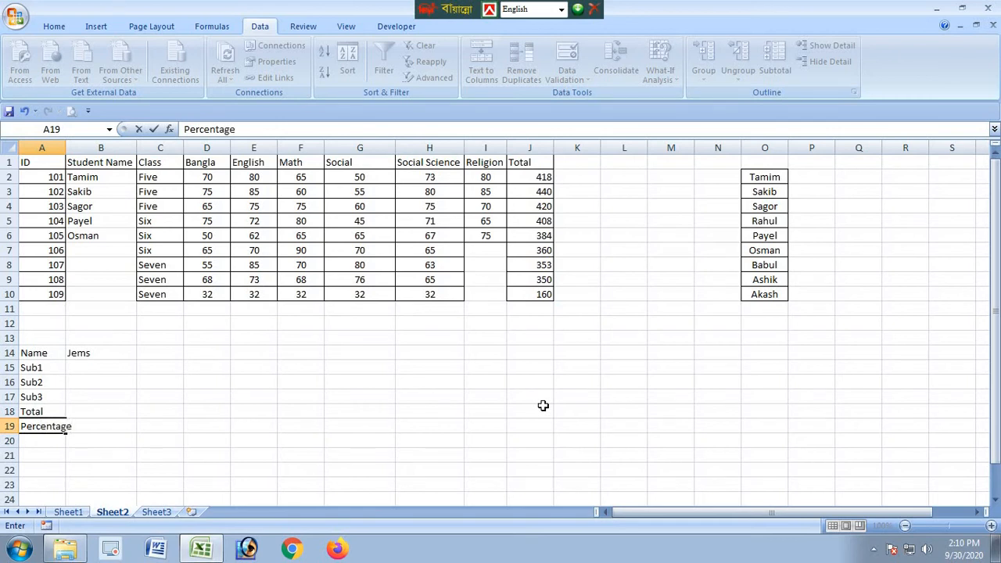
type("e")
key("Return")
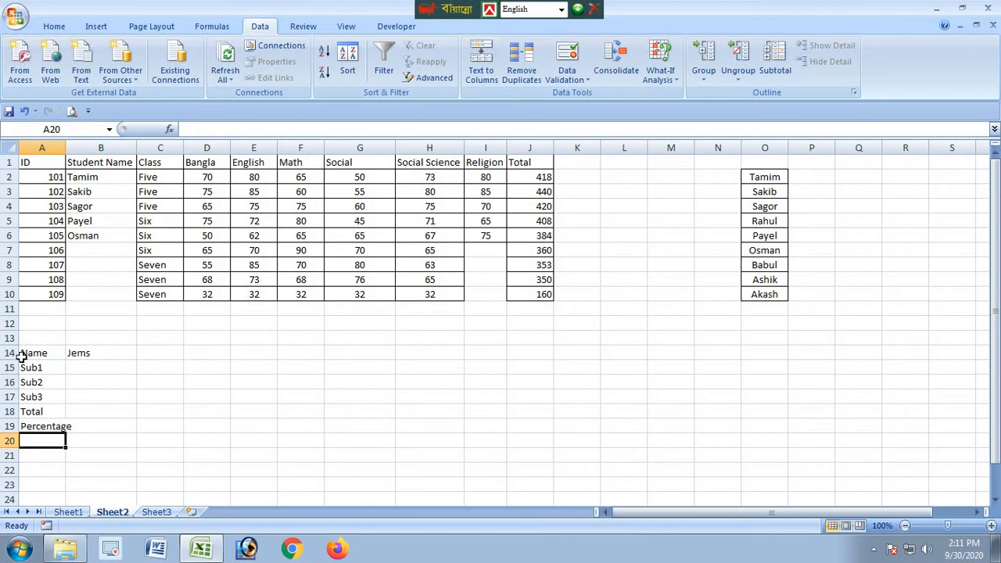
Move the marks block from A14:B19 so that it starts at cell G14.
left_click_drag(20, 354, 69, 425)
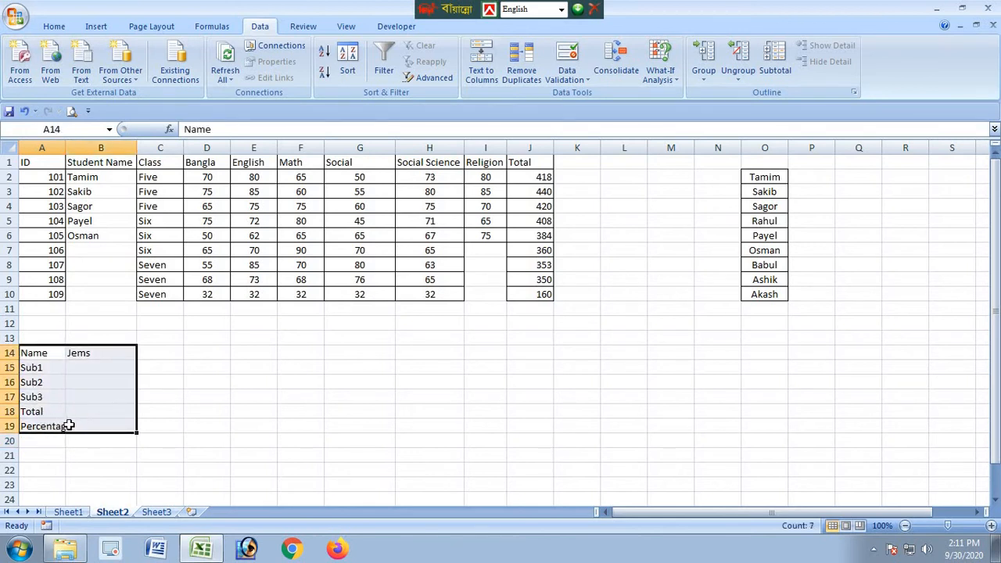
key("ctrl+c")
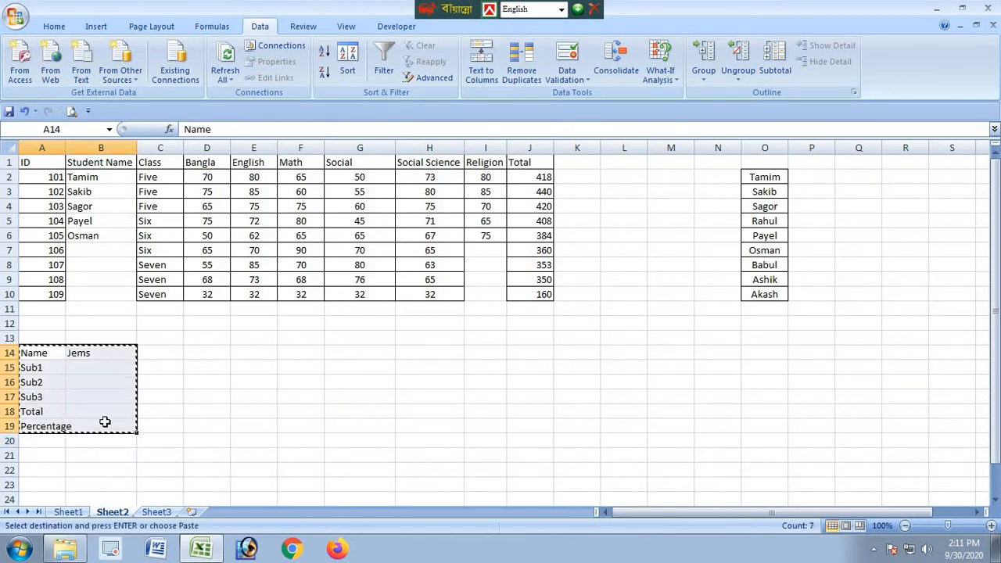
left_click(343, 352)
key("ctrl+v")
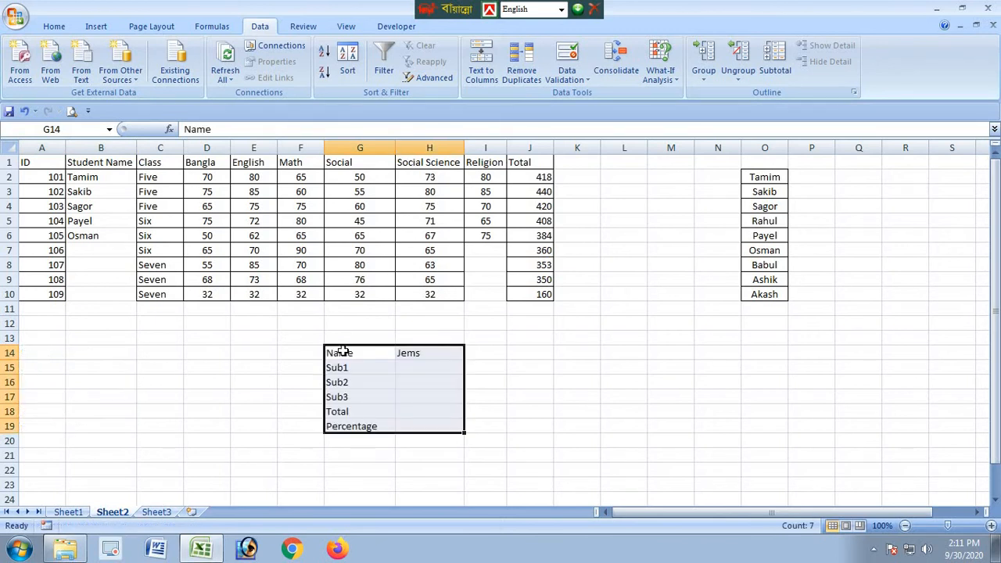
left_click(550, 386)
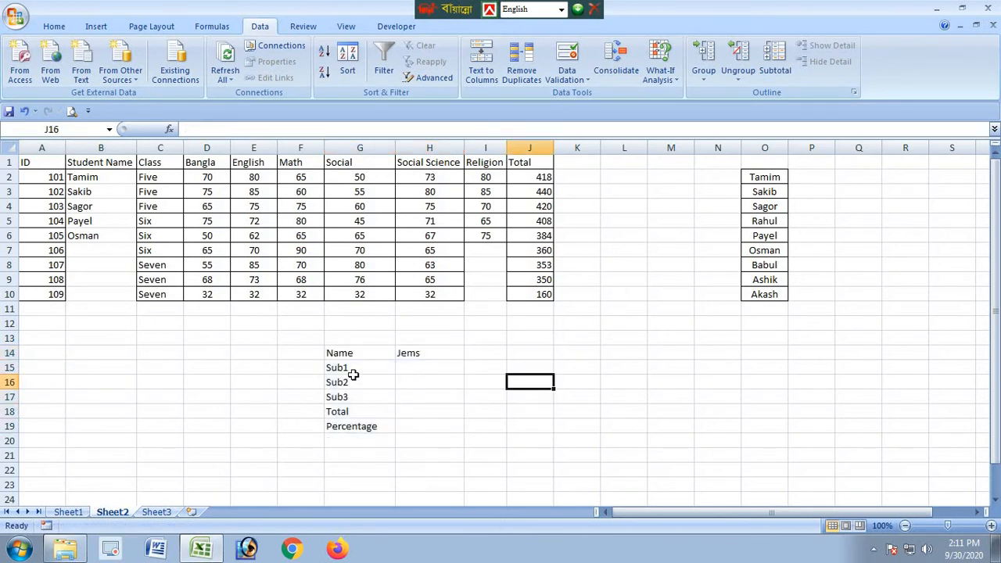
Enter the marks 80 for Sub1, 30 for Sub2 and 70 for Sub3 in cells H15:H17.
left_click(413, 369)
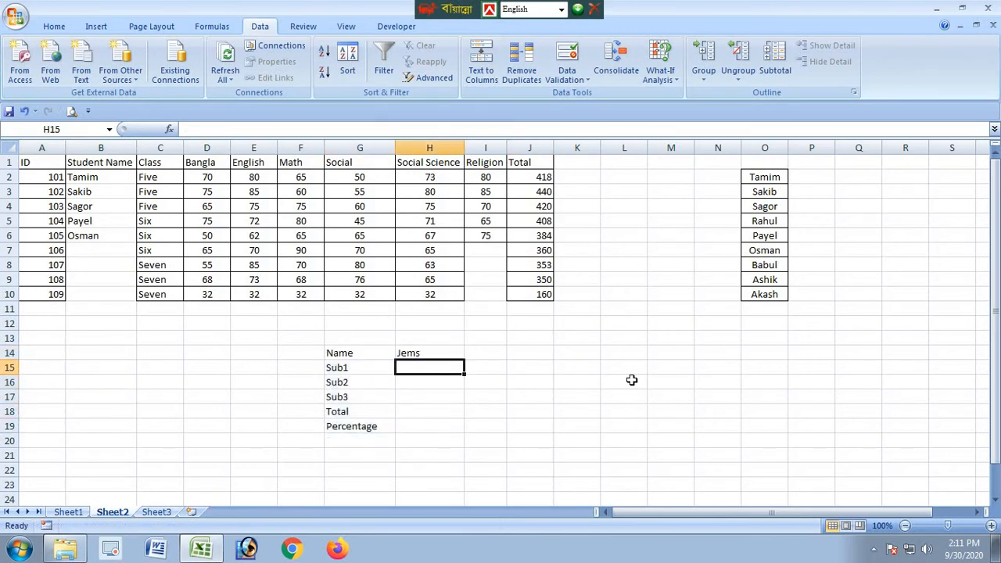
type("80")
key("Return")
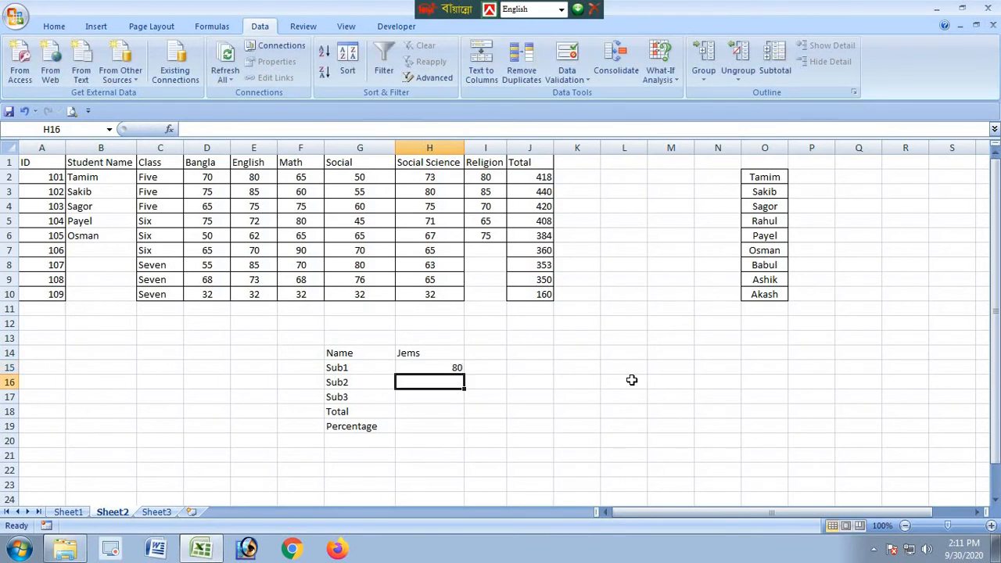
type("30")
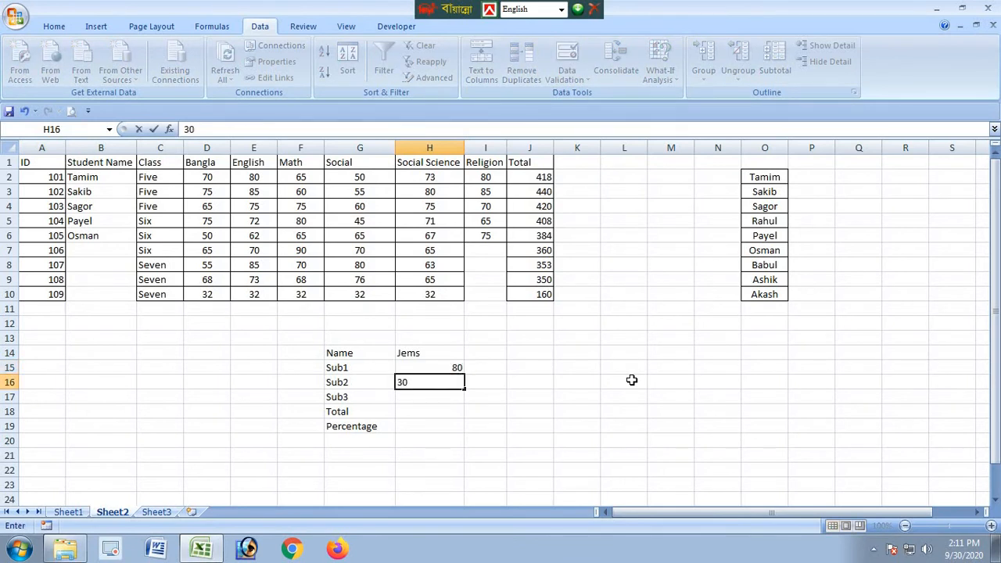
key("Return")
type("7")
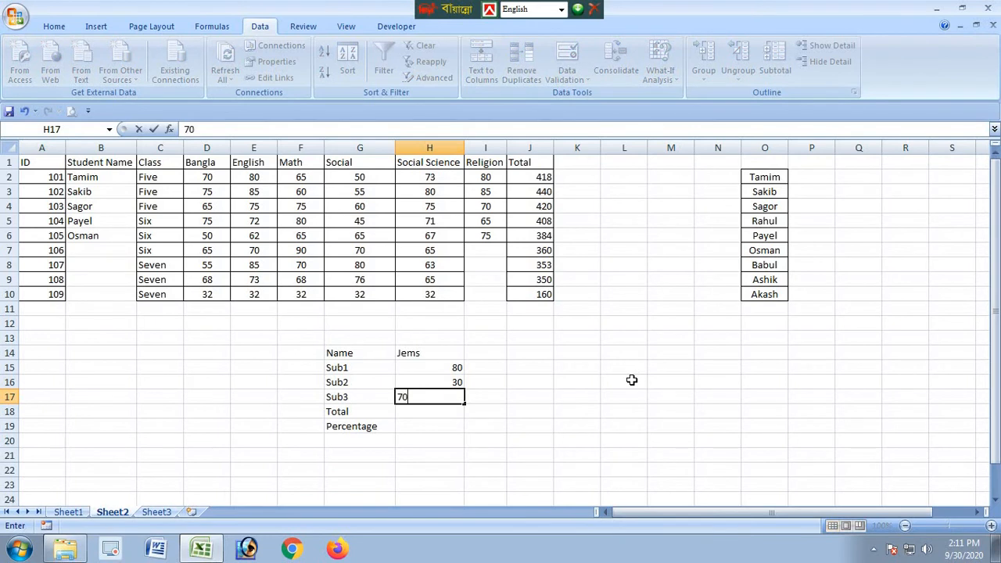
type("0")
Calculate the Total in H18 with a SUM formula over the three subject marks H15:H17.
left_click(429, 413)
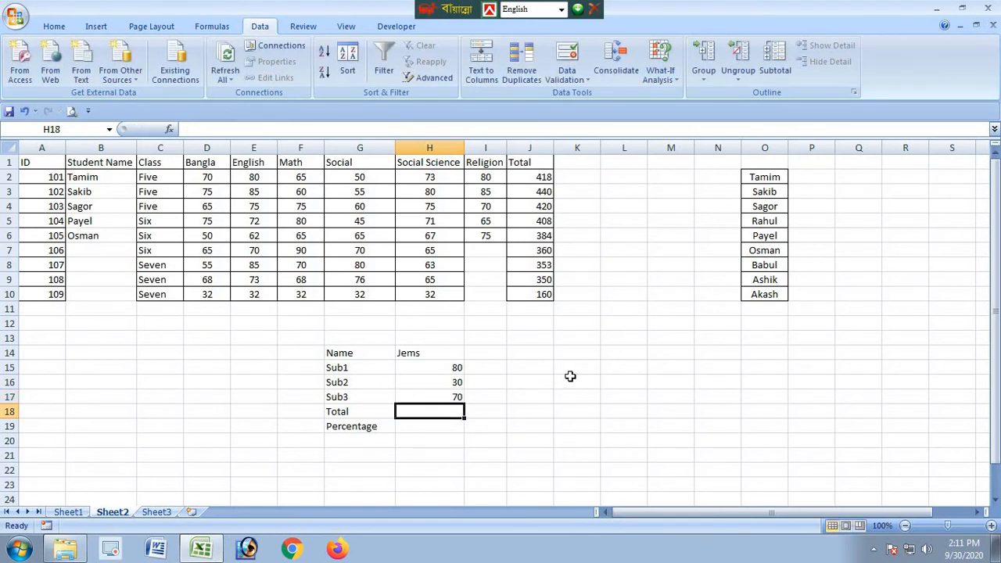
type("=")
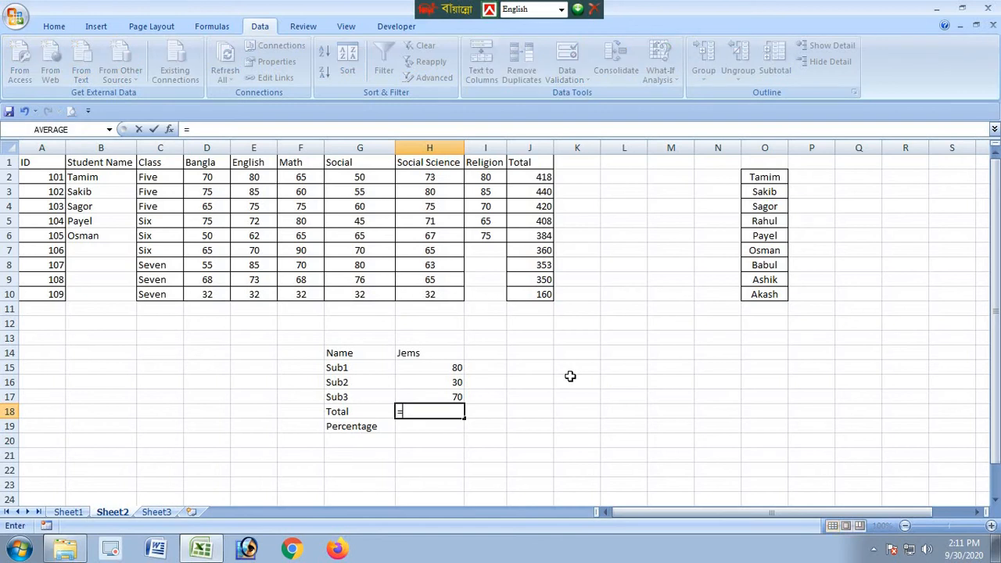
type("su")
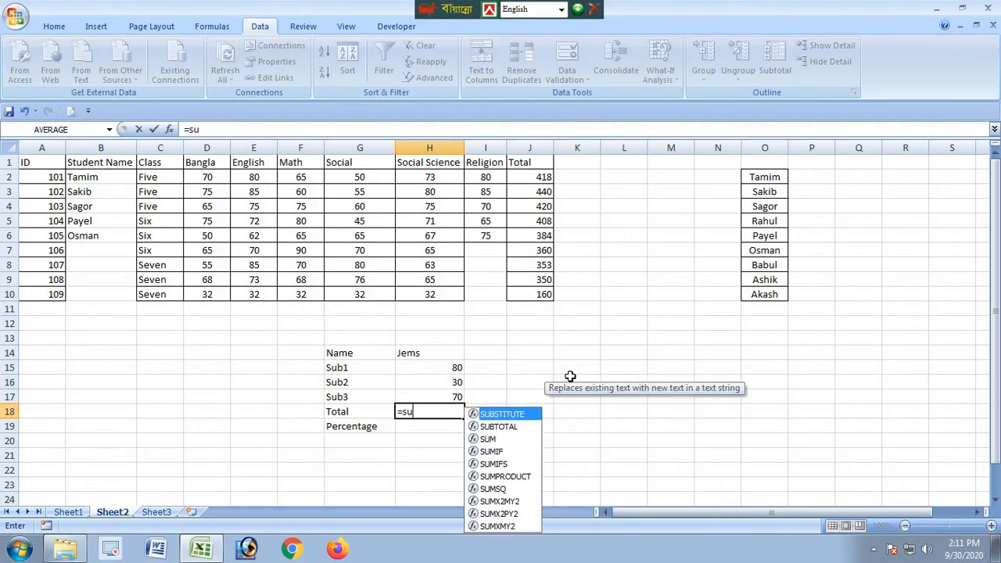
type("m(")
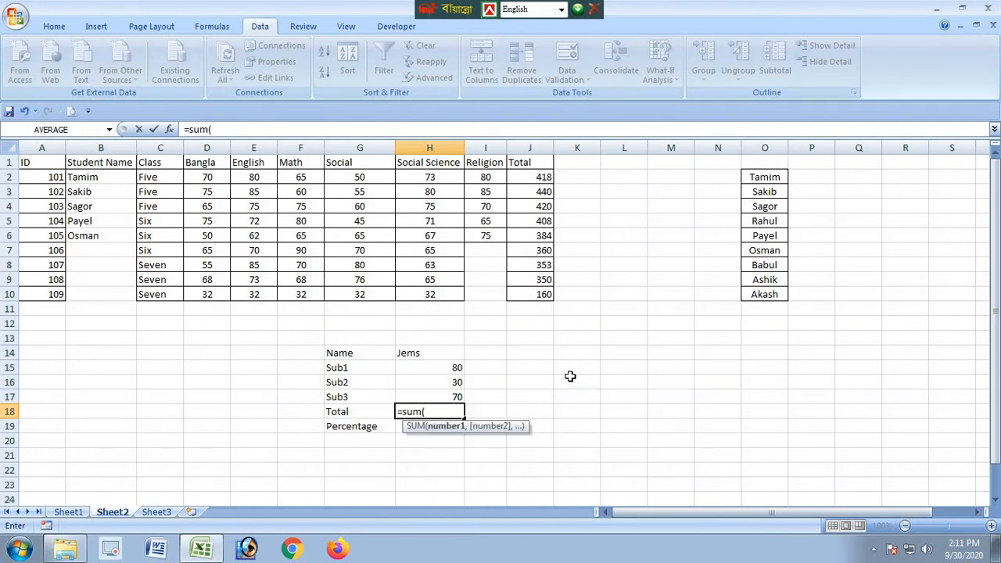
left_click_drag(440, 368, 440, 397)
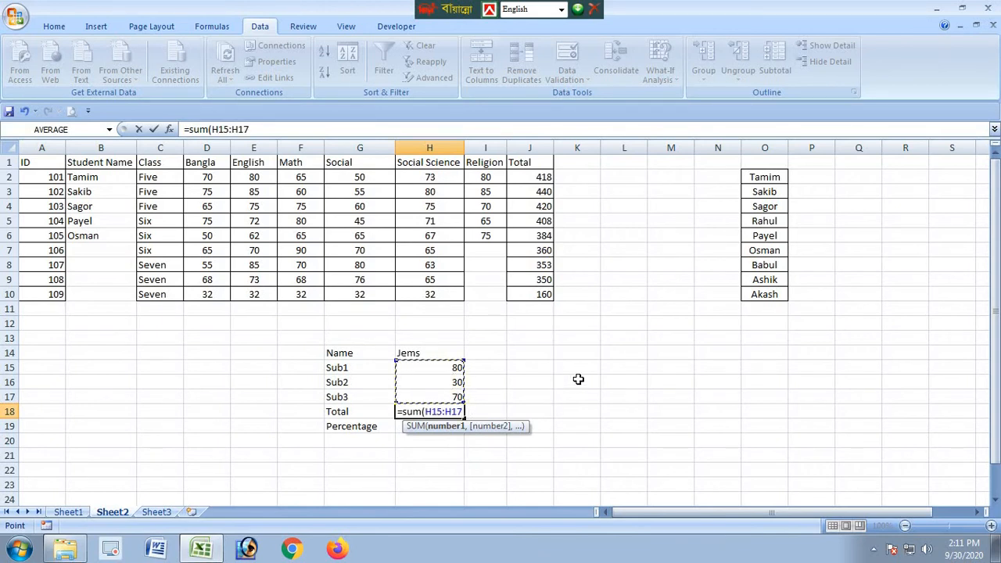
key("Return")
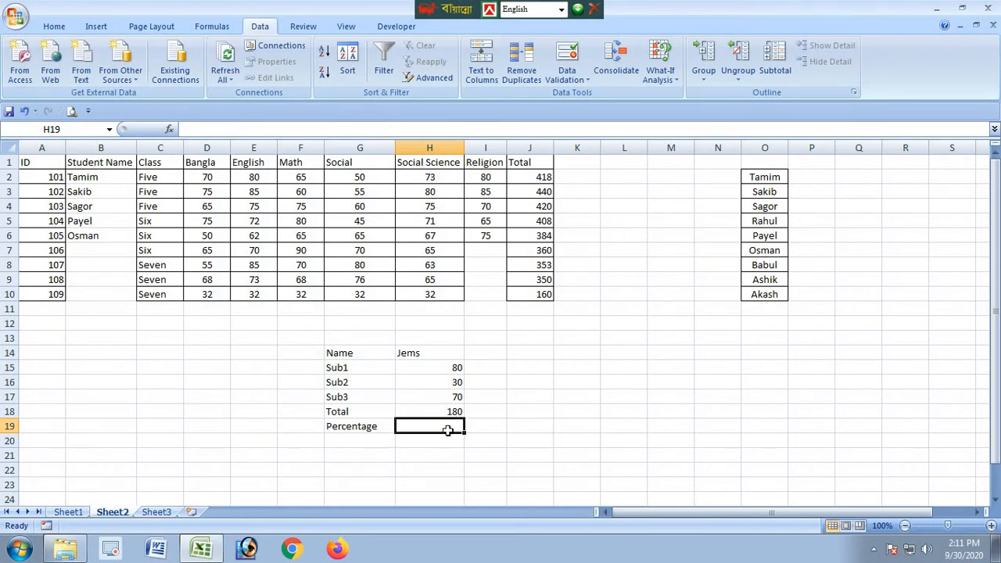
Calculate the Percentage in H19 with the formula =H18*100/300.
left_click(521, 431)
left_click(434, 427)
type("=")
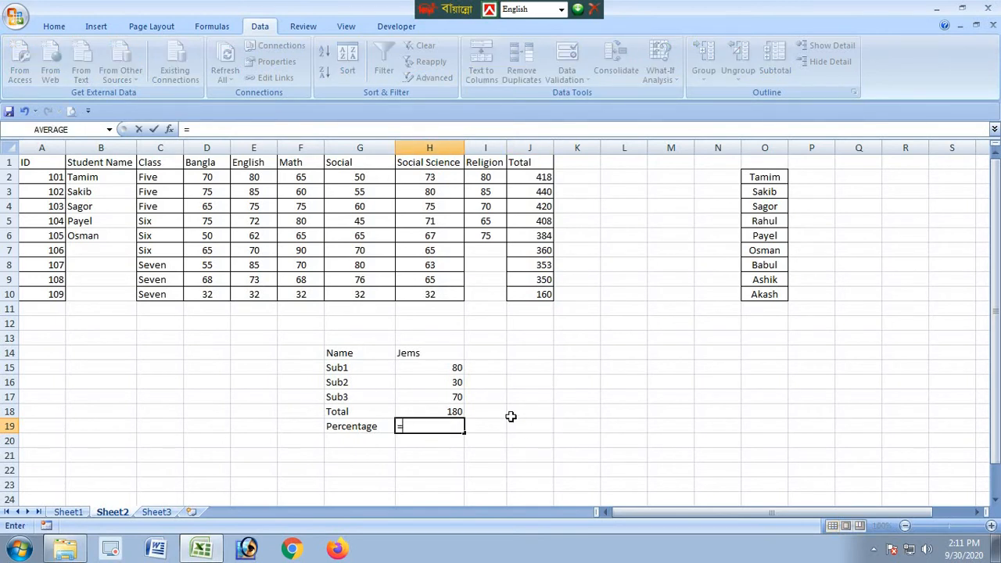
left_click(445, 412)
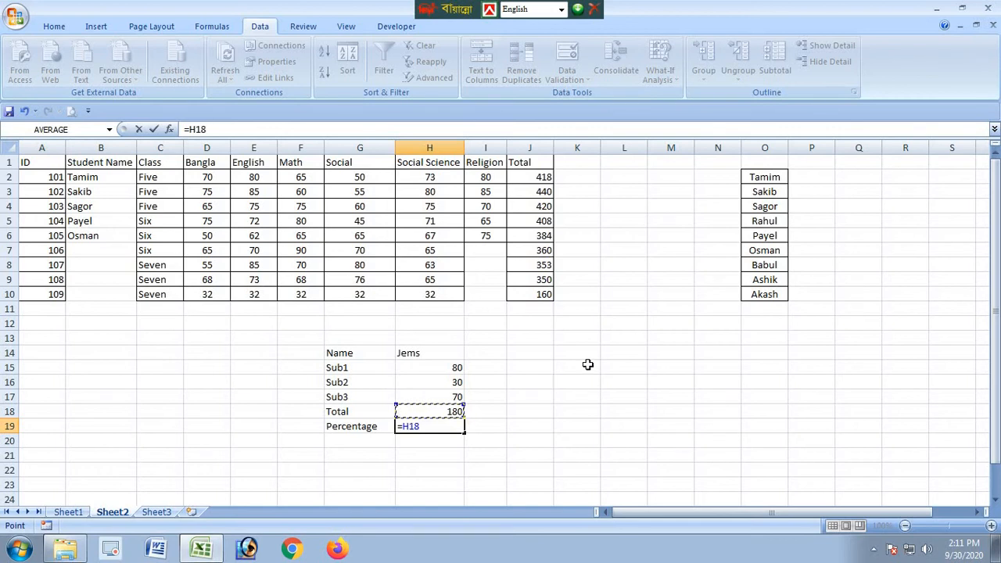
type("*100/")
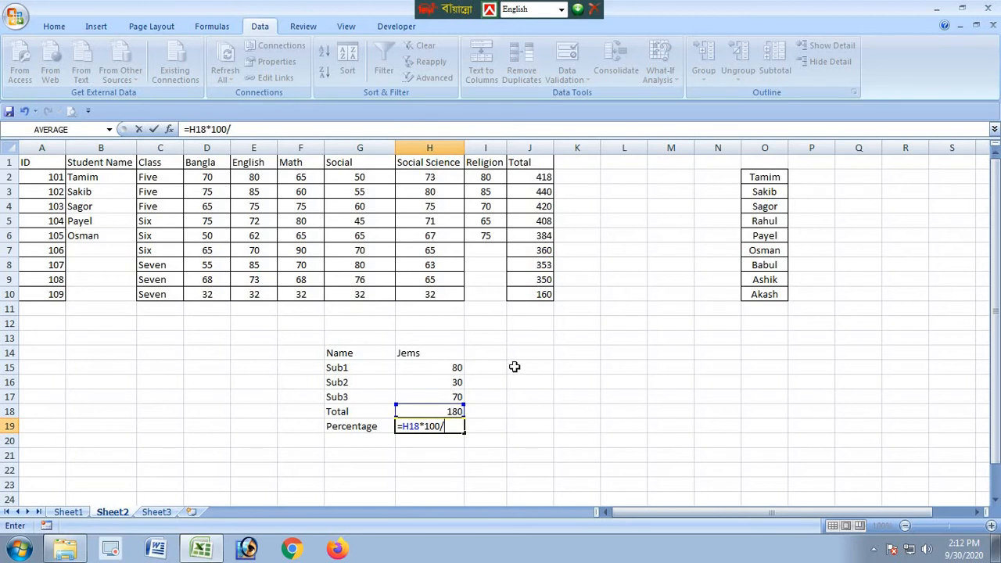
type("00")
key("Return")
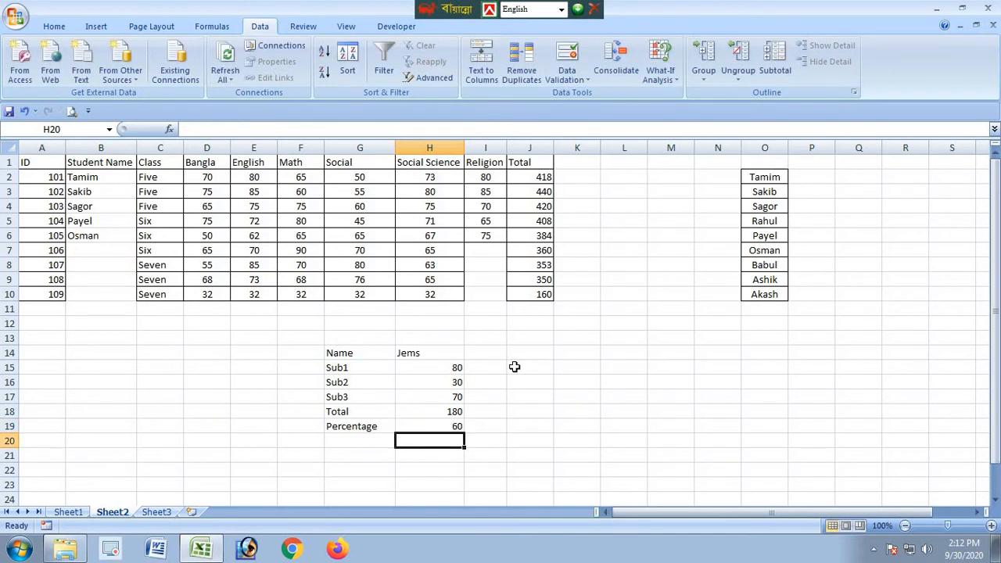
Note the target percentage 80% in cell L17 beside the marks block.
left_click(443, 424)
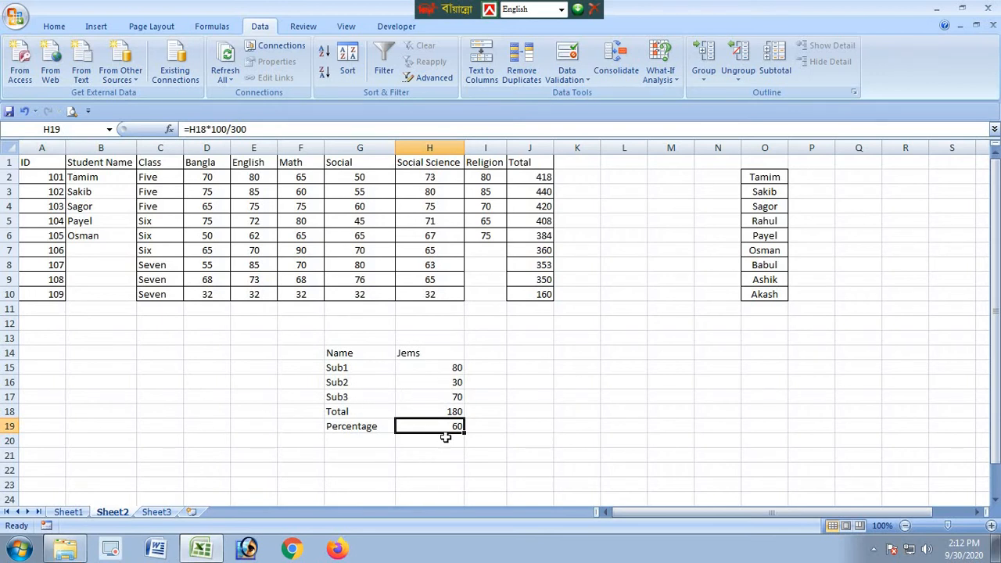
left_click(518, 412)
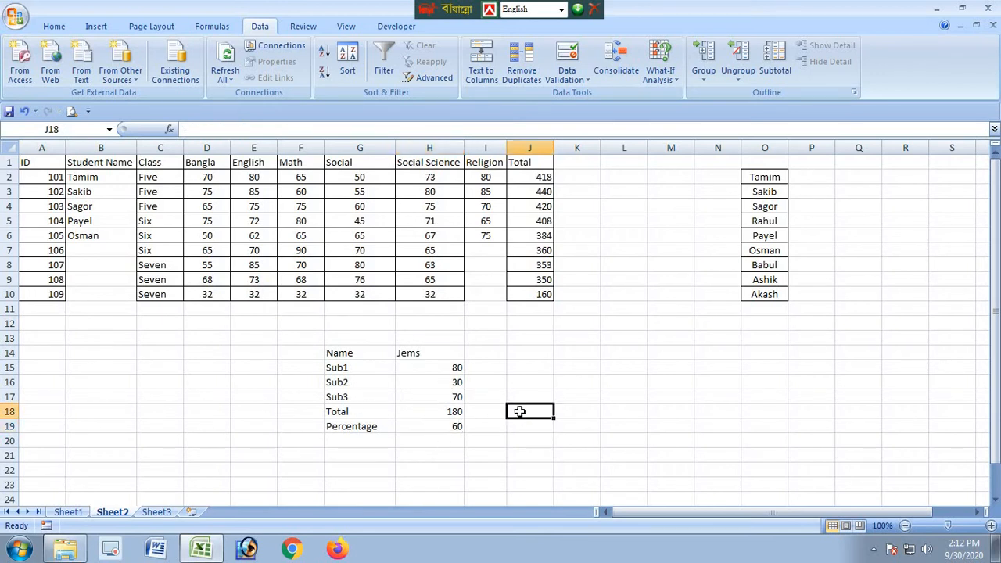
left_click(612, 399)
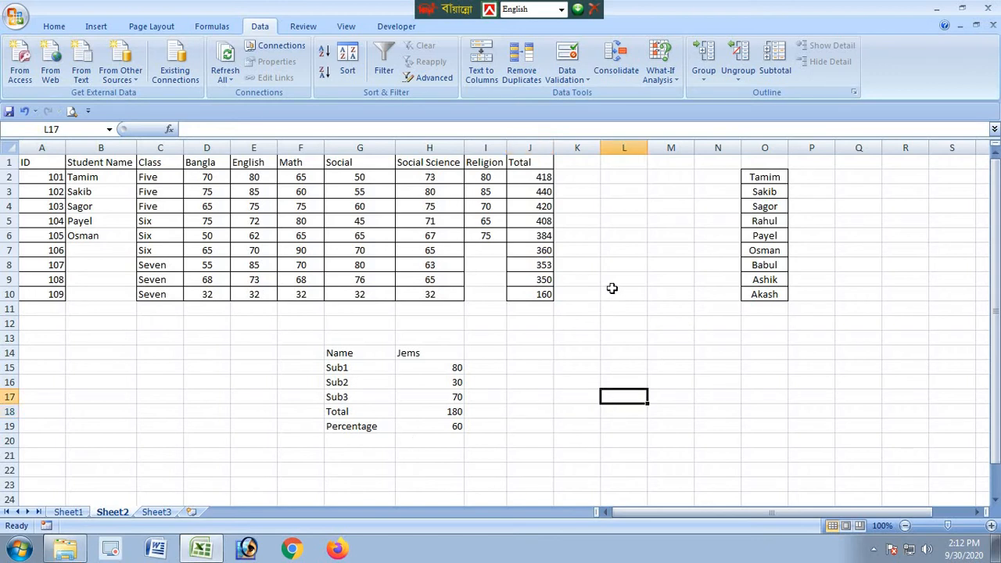
type("80")
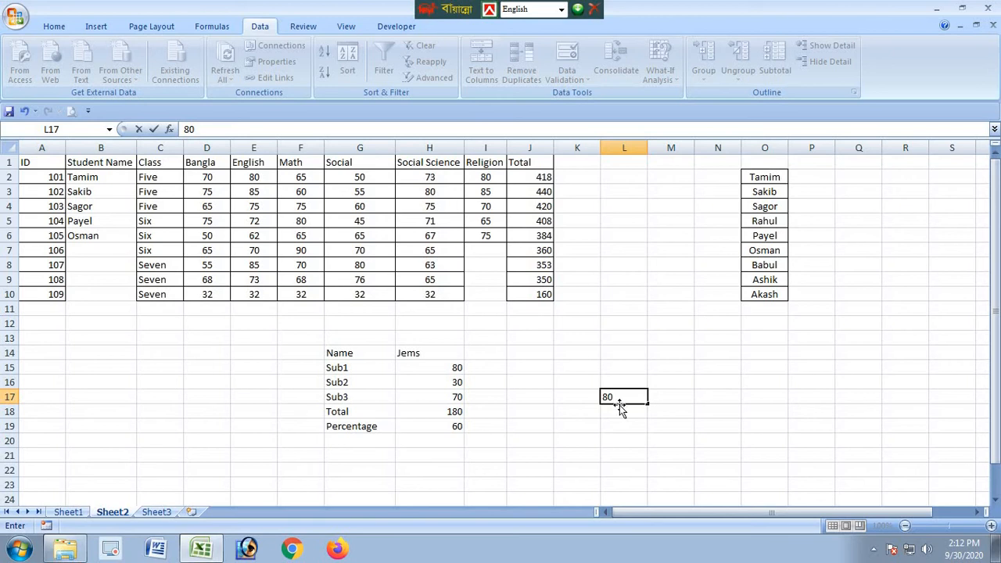
type("%")
left_click(620, 367)
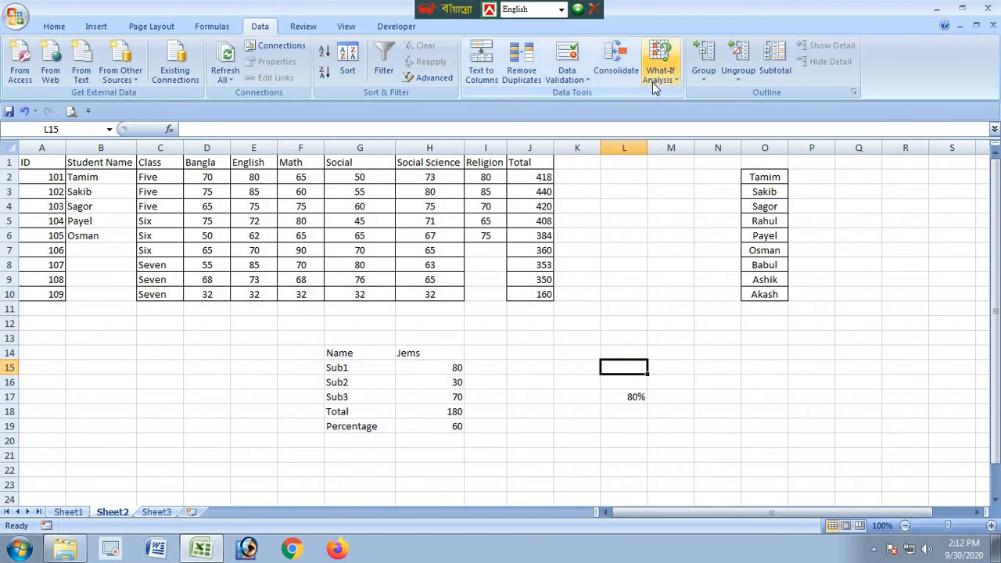
Run Goal Seek to bring the Percentage cell H19 to 80.25 by changing the Sub2 mark in H16, and accept the solution.
left_click(442, 426)
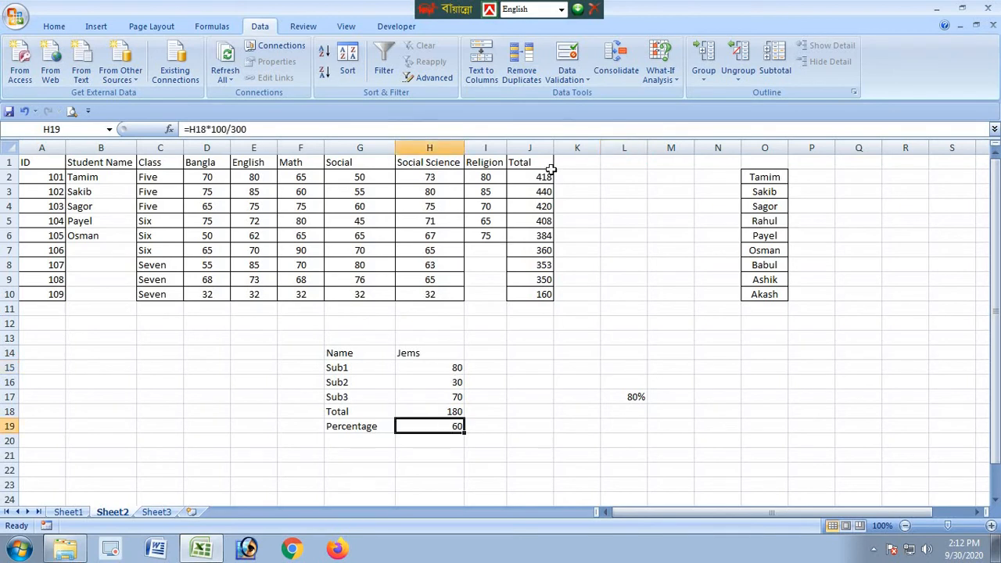
left_click(661, 72)
left_click(675, 113)
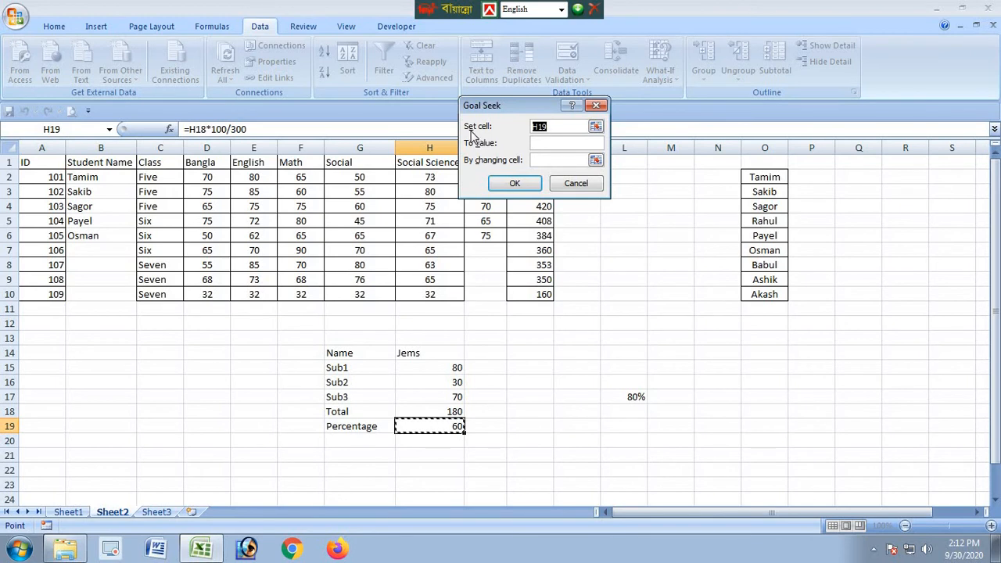
left_click(563, 127)
left_click(552, 143)
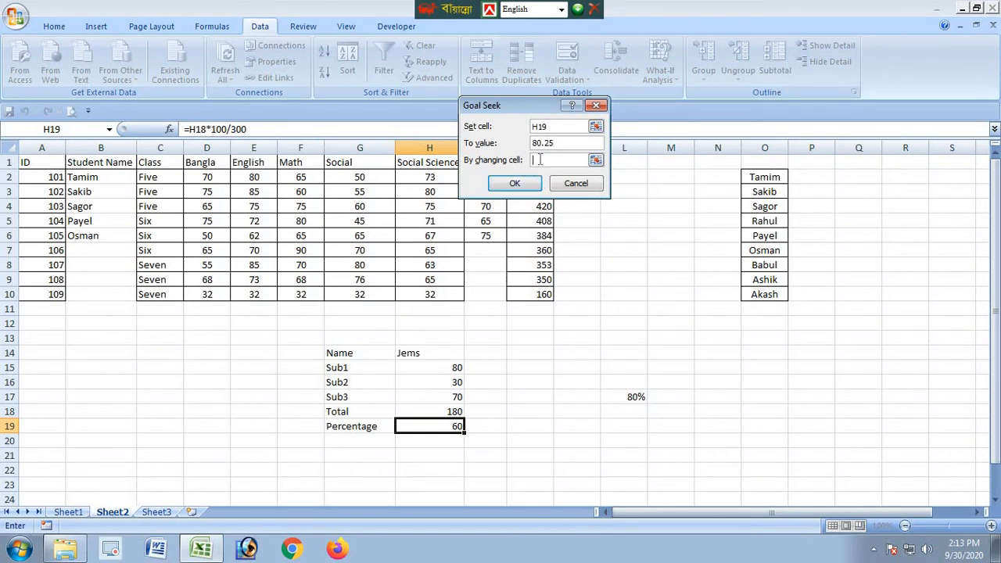
left_click(438, 383)
left_click(521, 185)
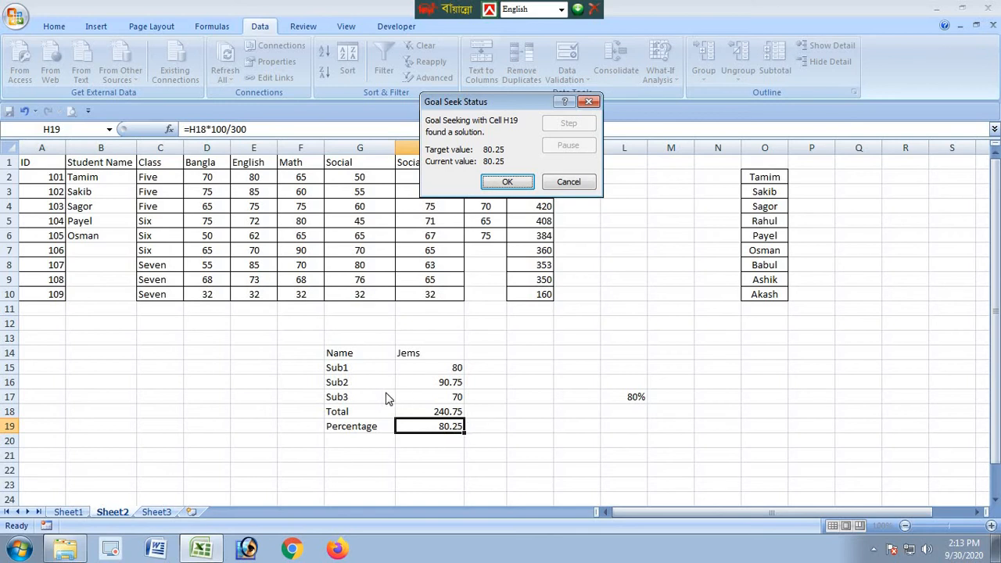
left_click(507, 182)
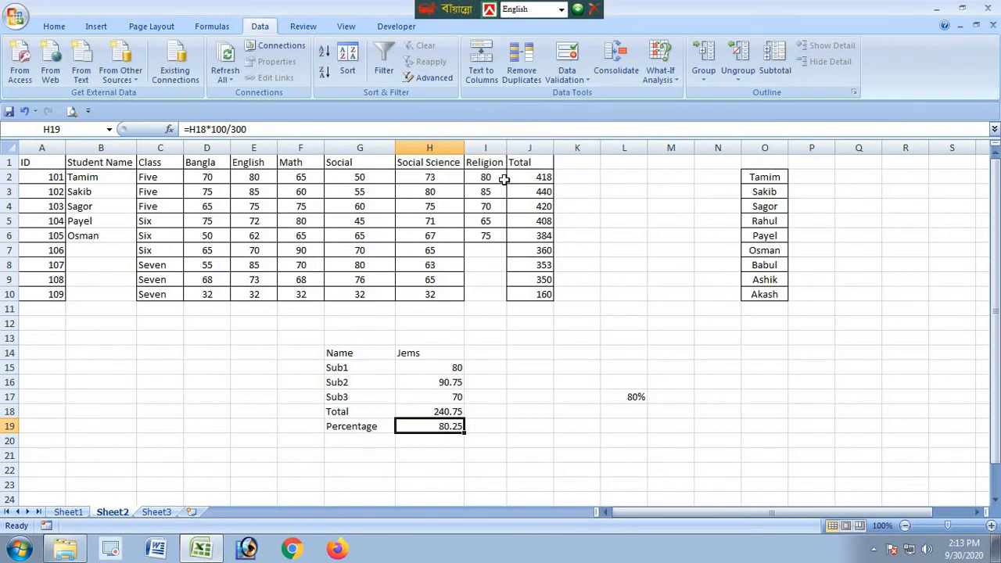
left_click(481, 412)
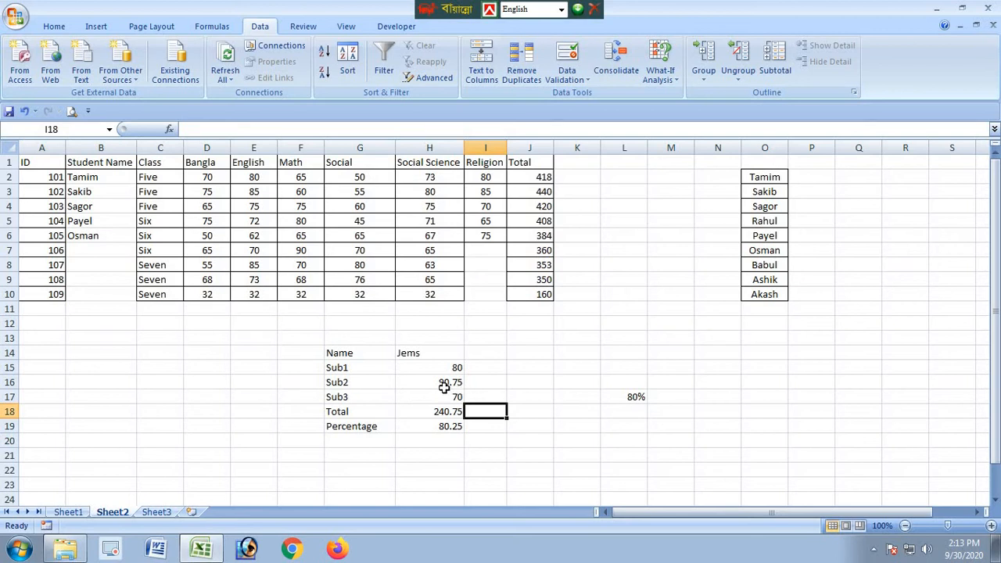
left_click(491, 381)
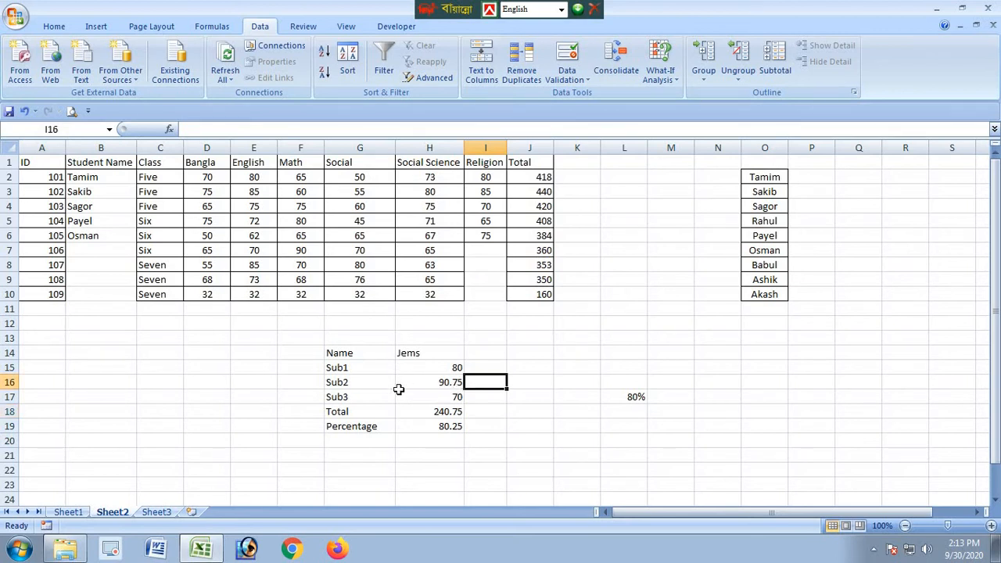
left_click(433, 383)
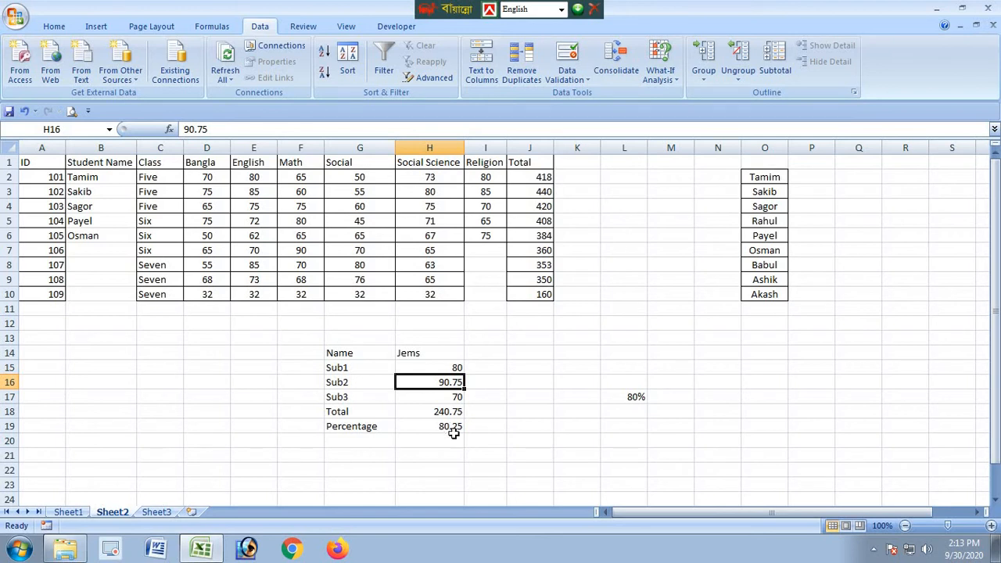
left_click(479, 396)
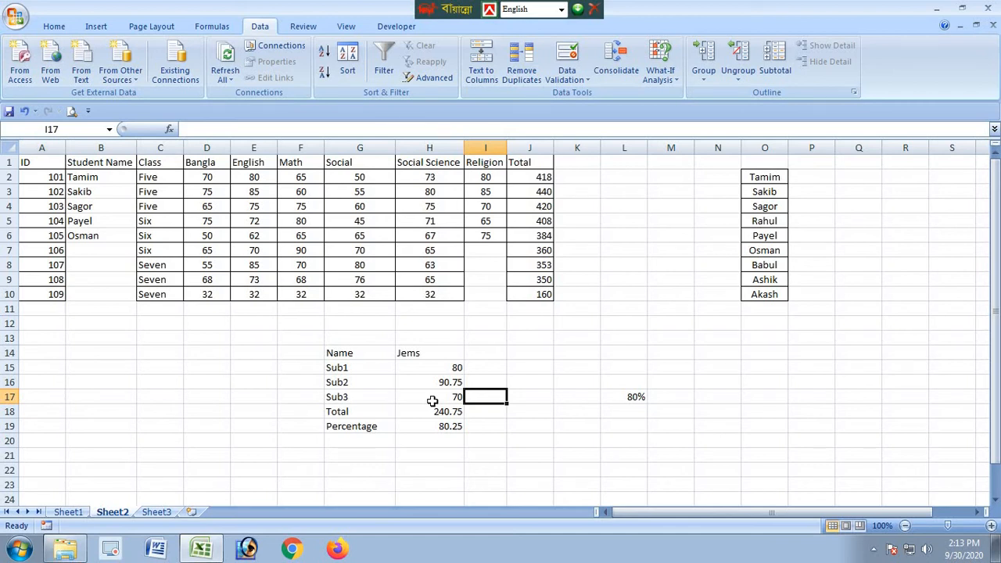
left_click(668, 86)
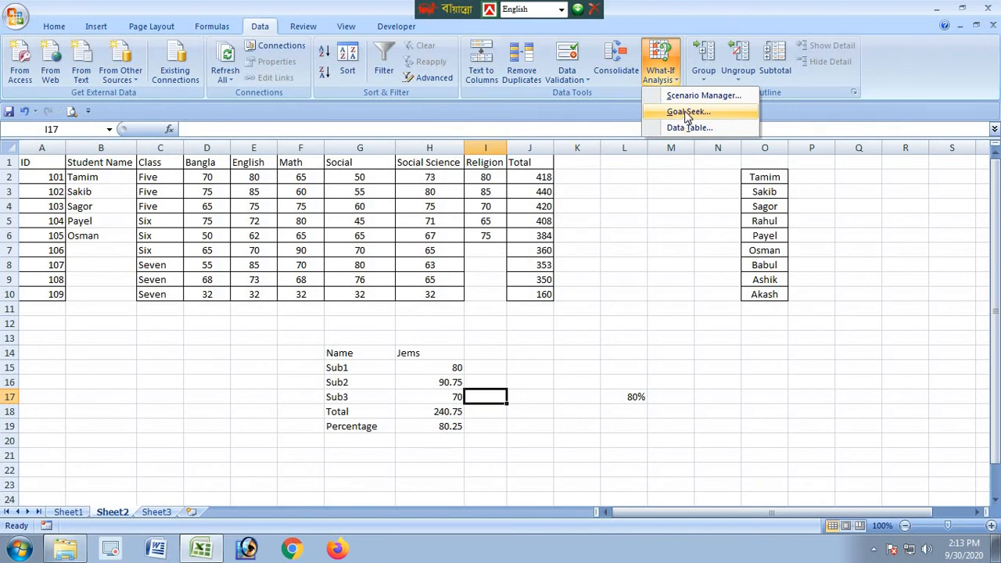
left_click(551, 378)
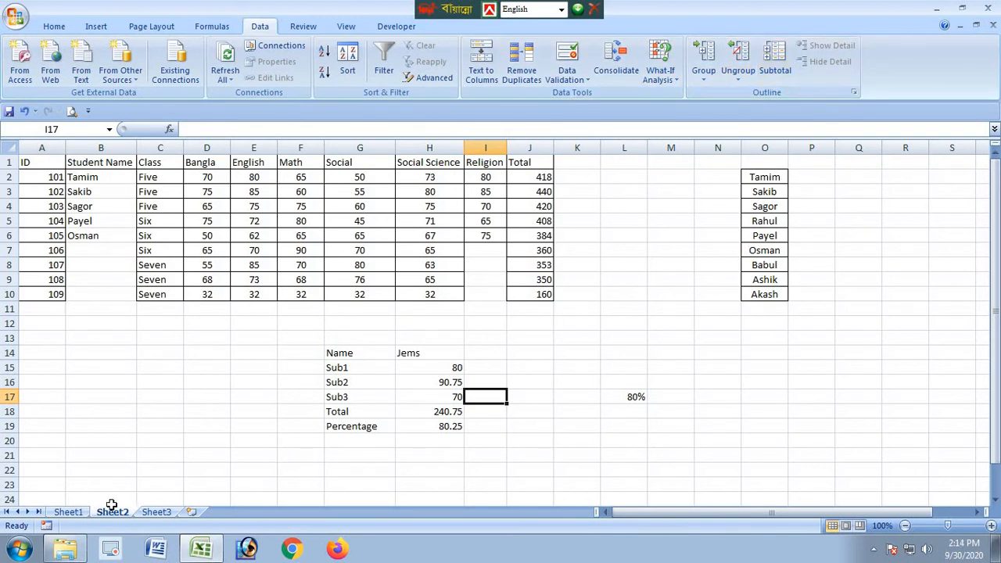
Clear the marks block and the 80% target note from F13:L19 on Sheet2.
left_click(78, 513)
left_click(112, 512)
left_click_drag(290, 331, 635, 430)
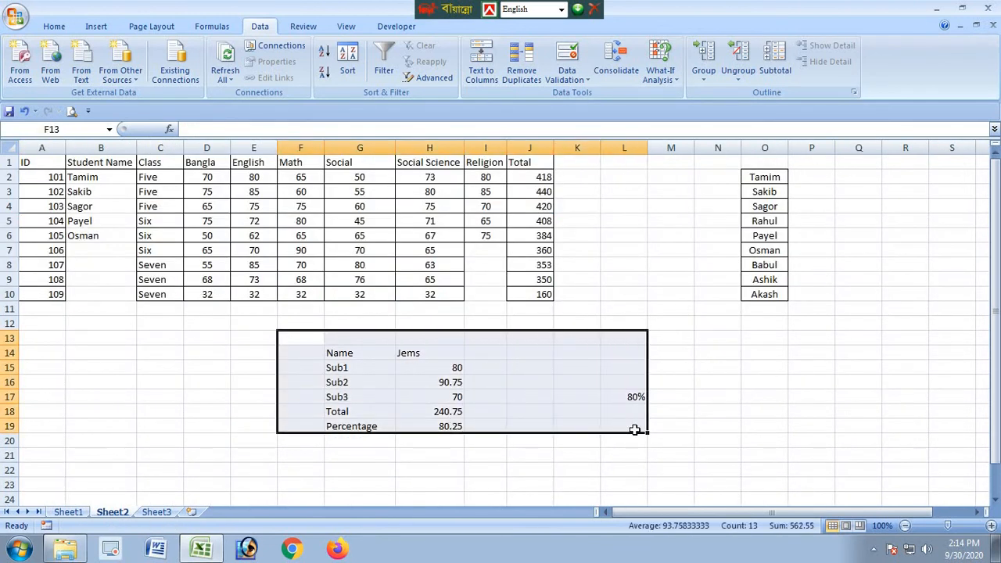
key("Delete")
left_click(65, 514)
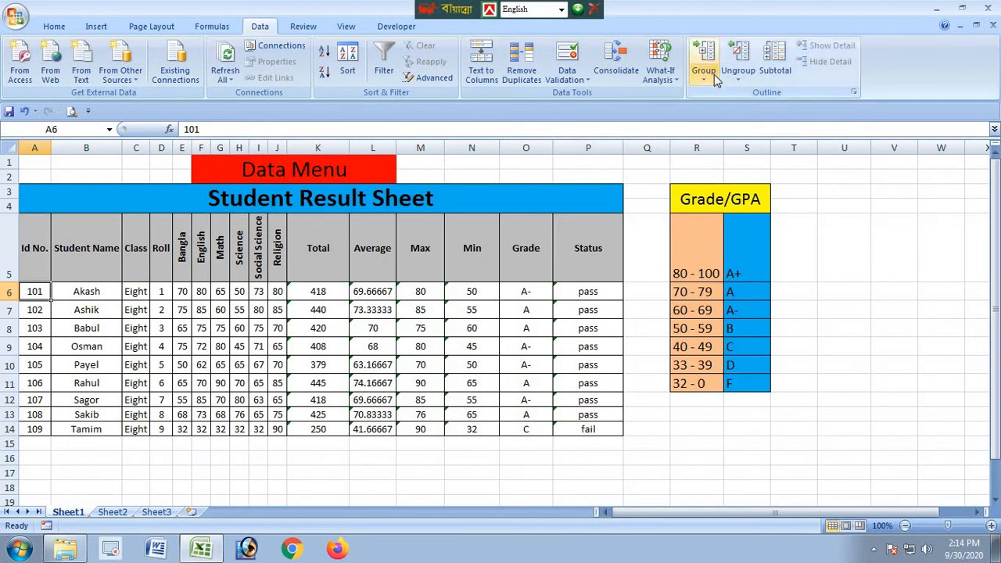
left_click(156, 512)
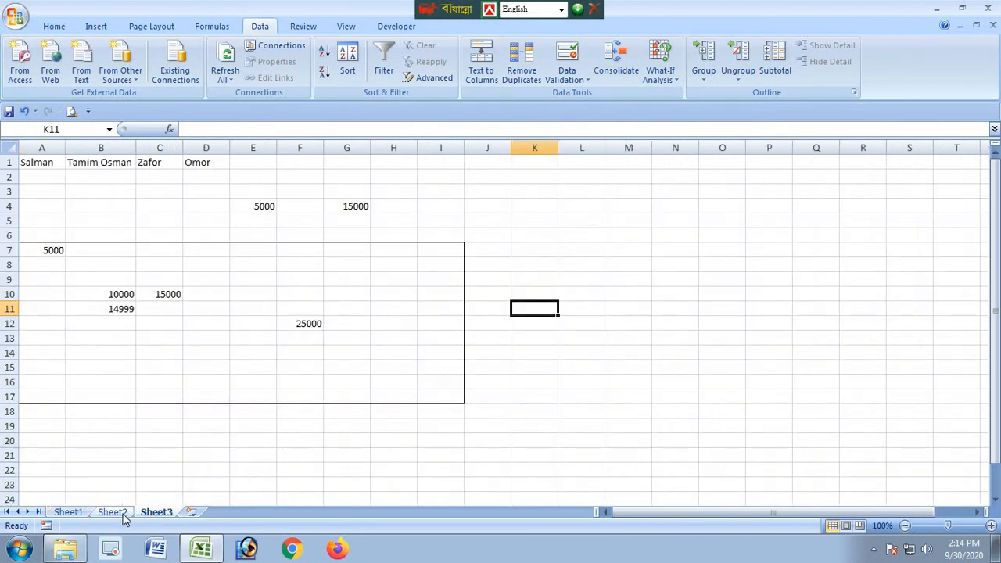
left_click(124, 515)
Apply all borders to the Student Name cells B2:B10 on Sheet2.
left_click_drag(82, 173, 90, 291)
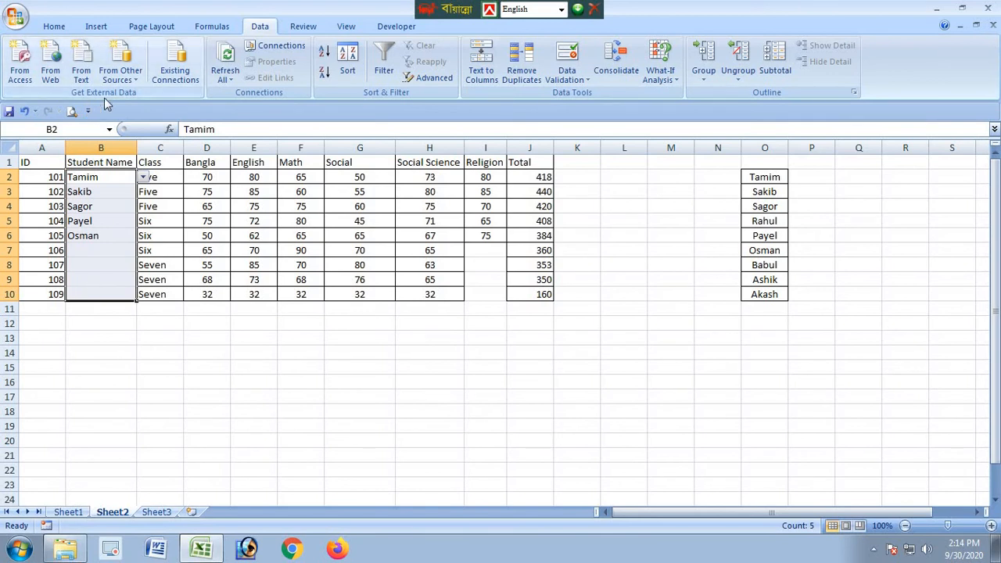
left_click(54, 26)
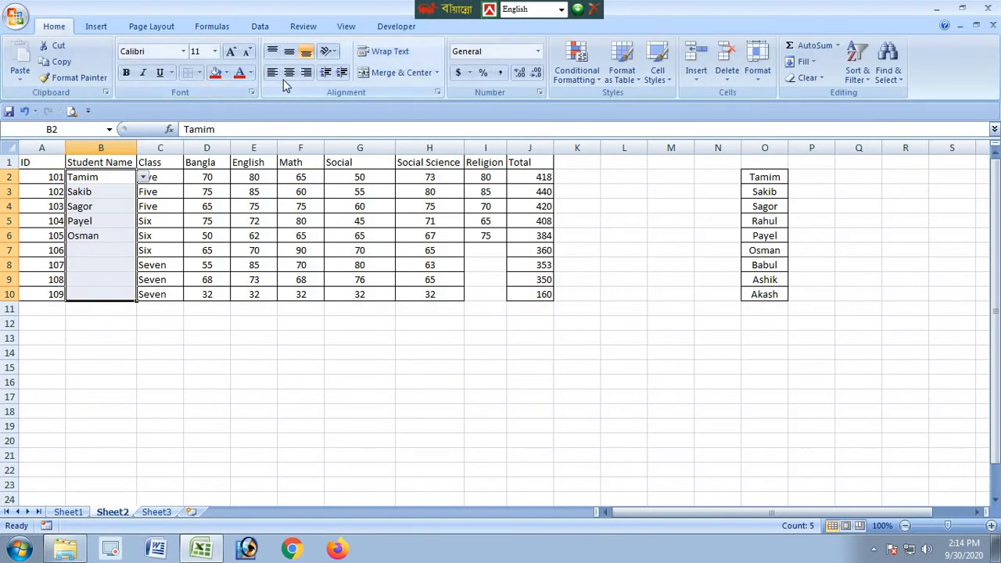
left_click(199, 72)
left_click(213, 191)
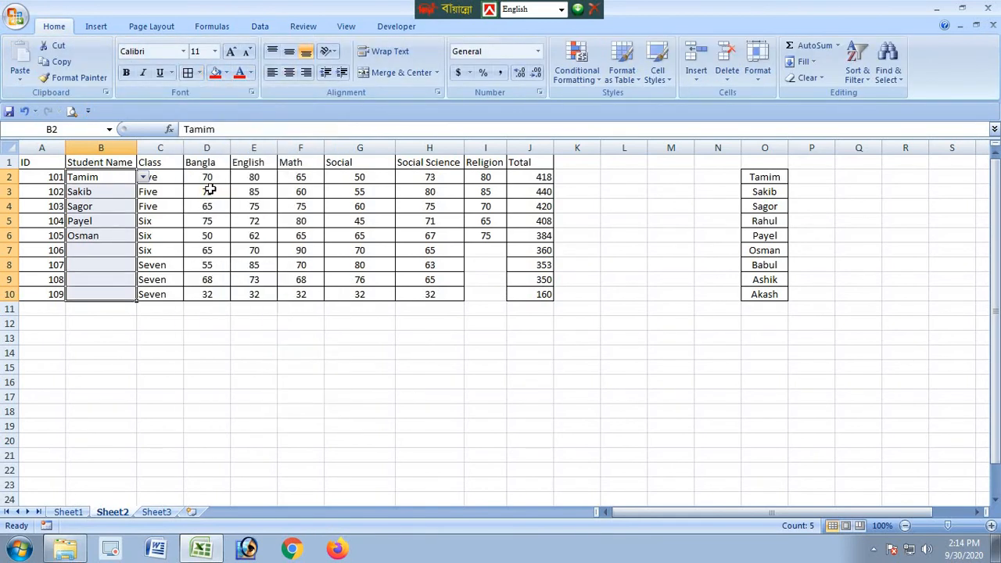
left_click(155, 338)
left_click(119, 252)
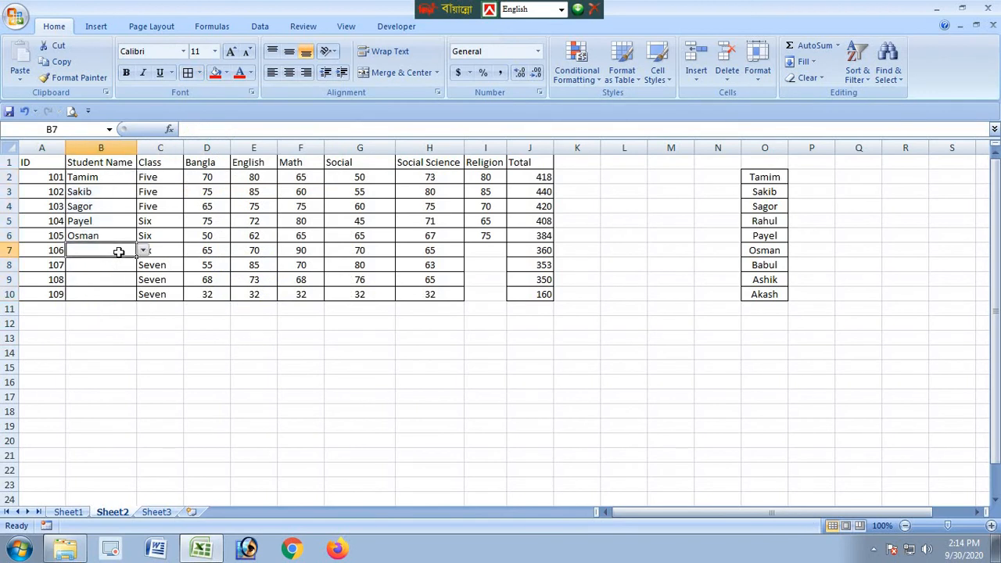
left_click(165, 355)
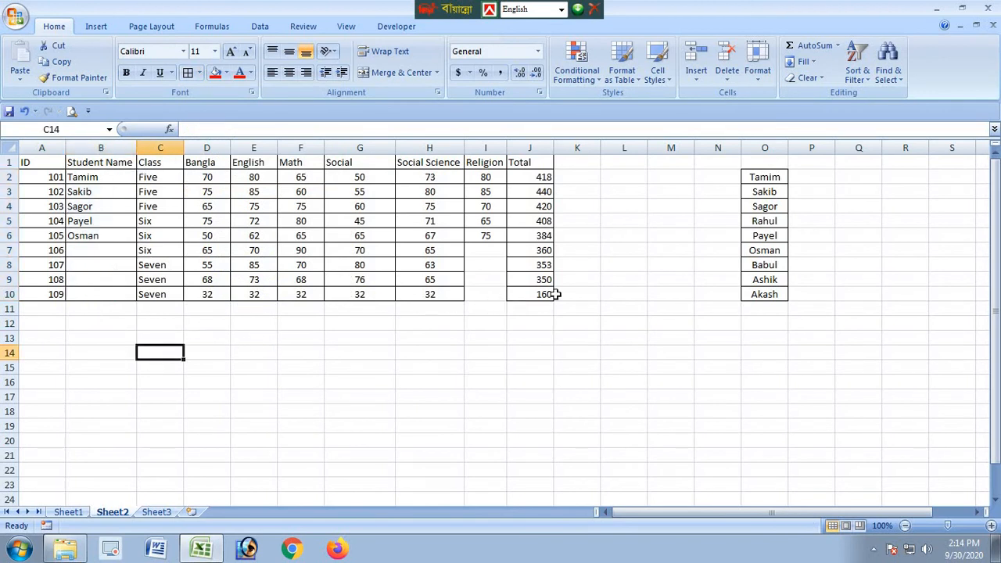
left_click_drag(558, 294, 533, 297)
left_click(496, 337)
left_click_drag(24, 165, 501, 295)
left_click(577, 363)
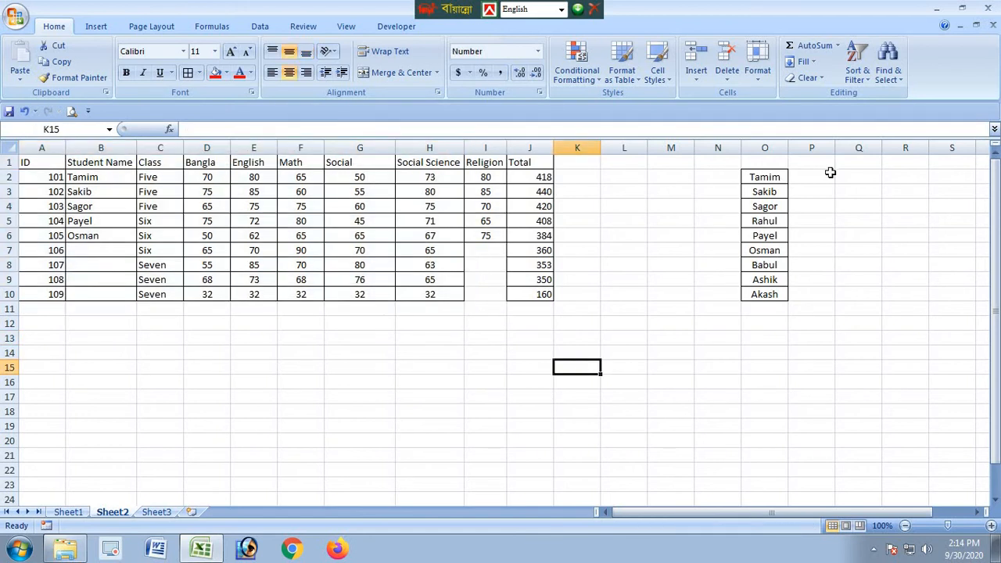
Delete the separate name list in O1:O11 and remove the borders from those cells.
left_click_drag(767, 161, 784, 306)
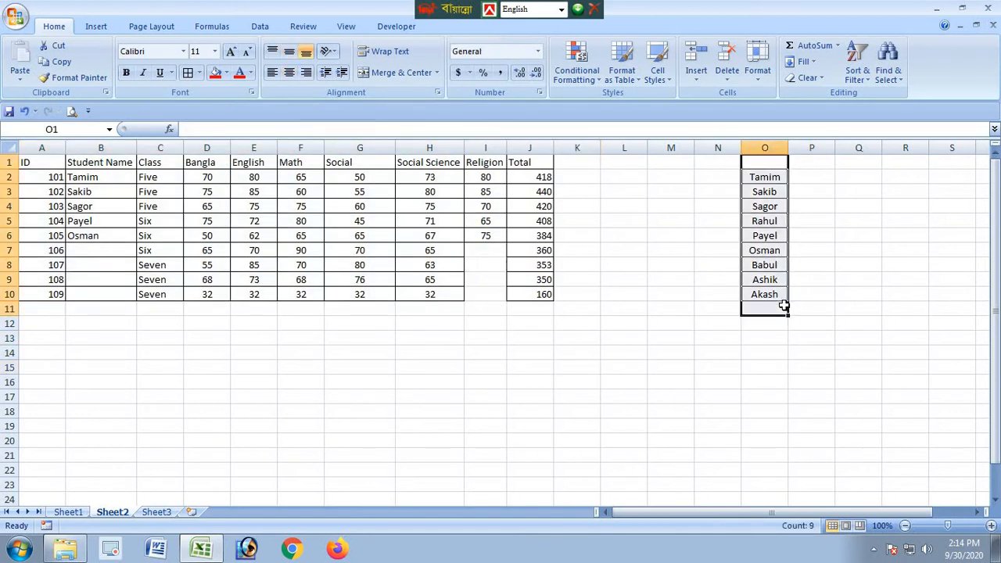
key("Delete")
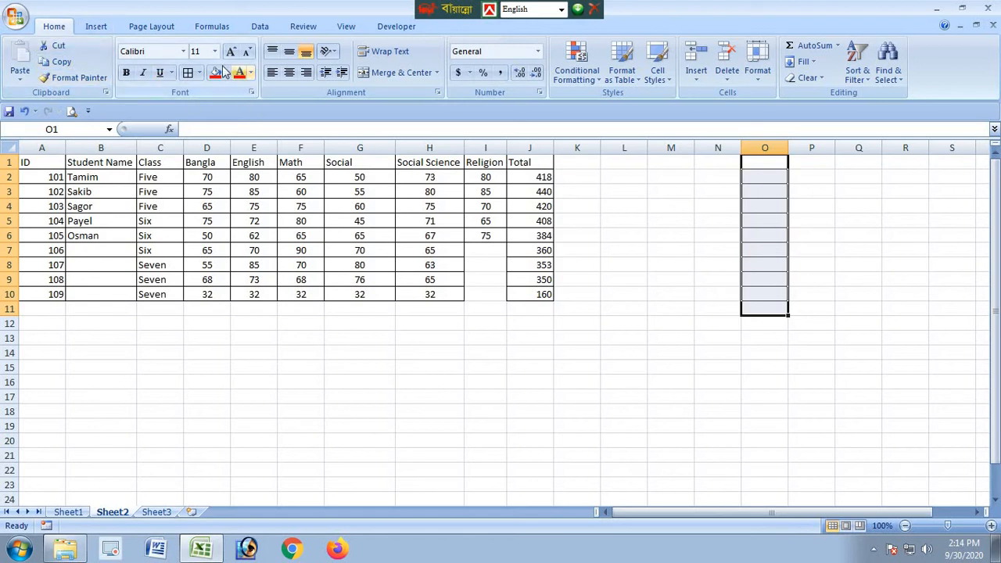
left_click(200, 72)
left_click(210, 172)
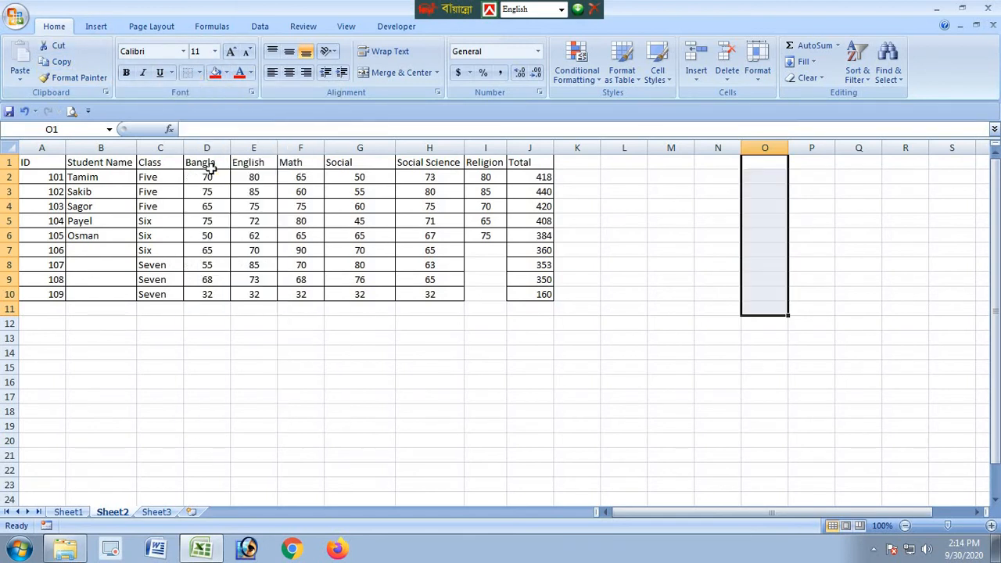
left_click(666, 331)
Copy the student table A1:J10 and paste it at L1 and again at W1.
left_click_drag(30, 162, 519, 293)
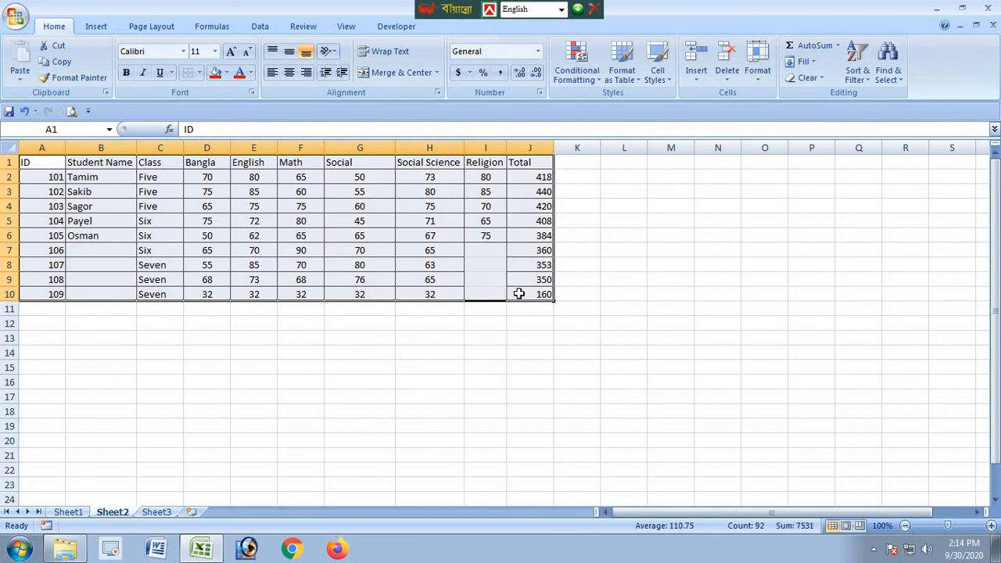
key("ctrl+c")
left_click(623, 162)
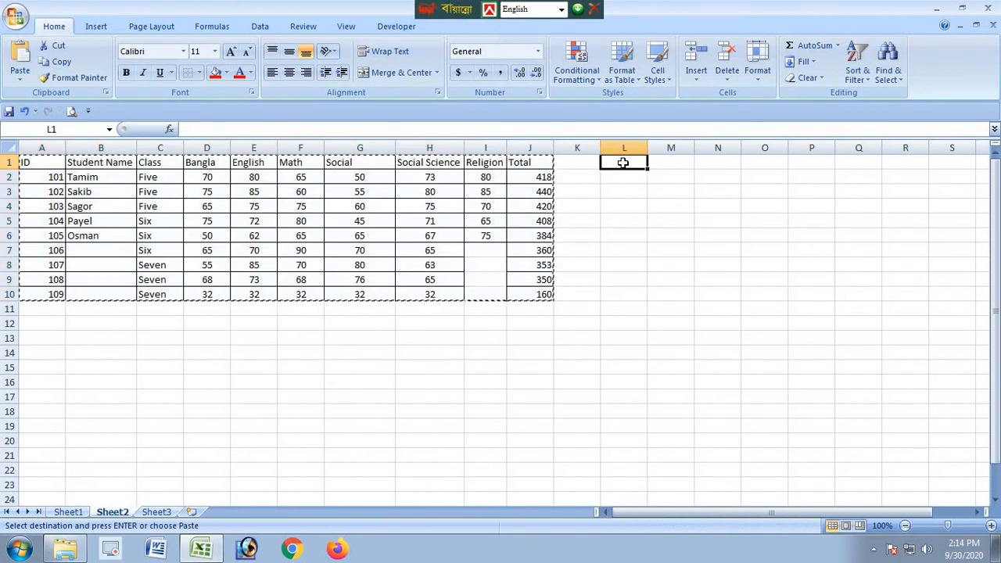
key("ctrl+v")
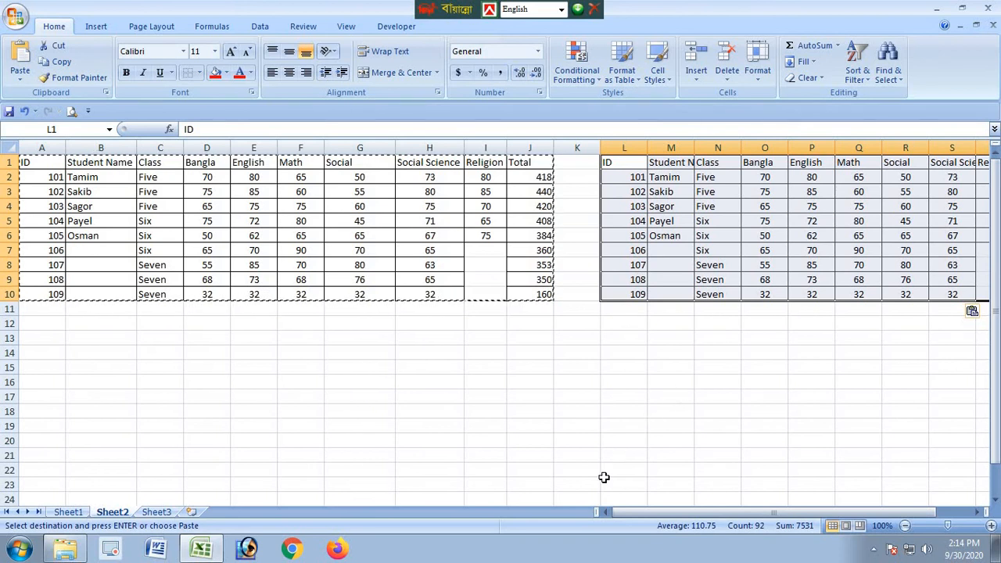
left_click_drag(689, 515, 724, 514)
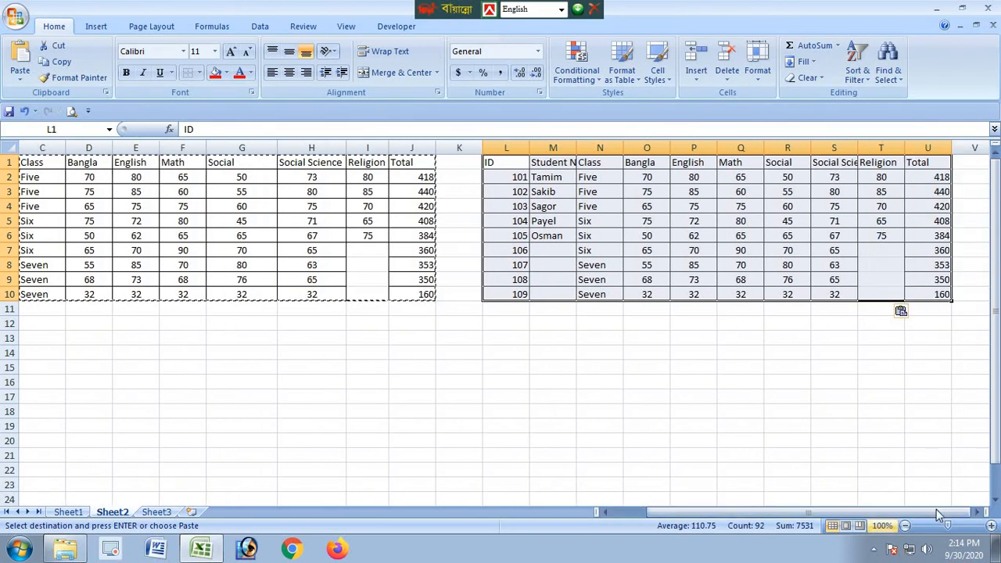
left_click(977, 513)
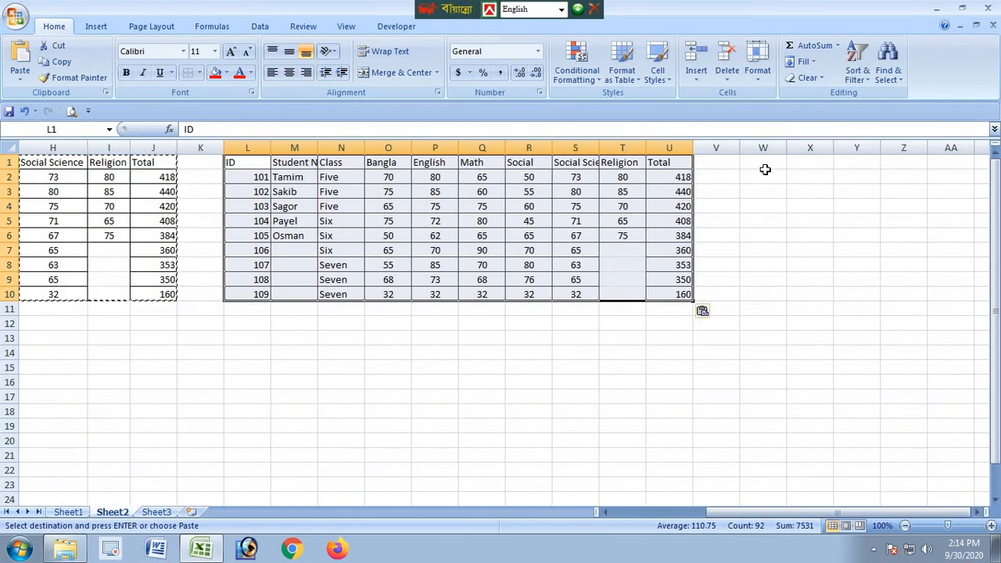
left_click(765, 164)
key("ctrl+v")
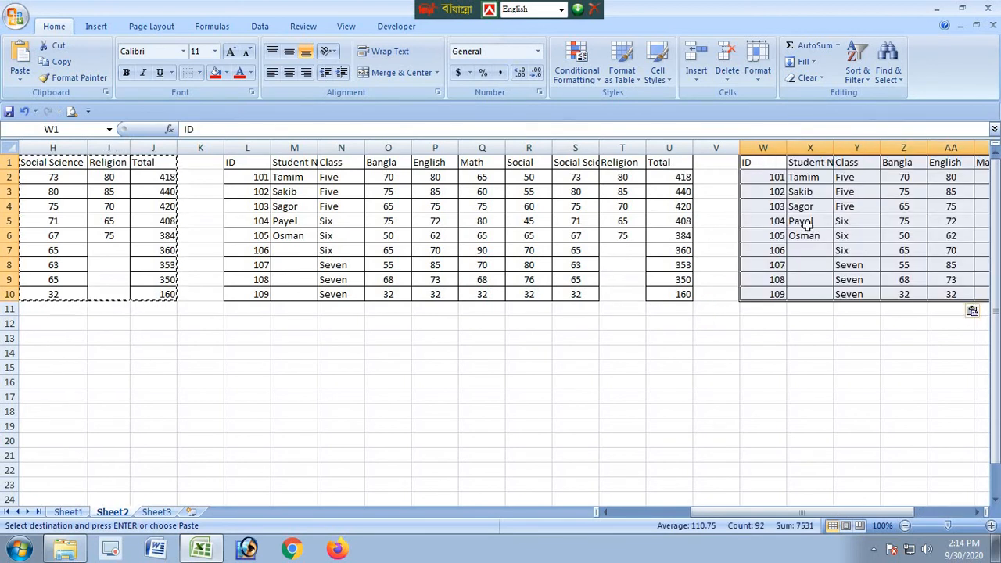
left_click(823, 250)
double_click(823, 251)
Examine the original student table and its two copies across the width of Sheet2.
left_click_drag(743, 511, 618, 509)
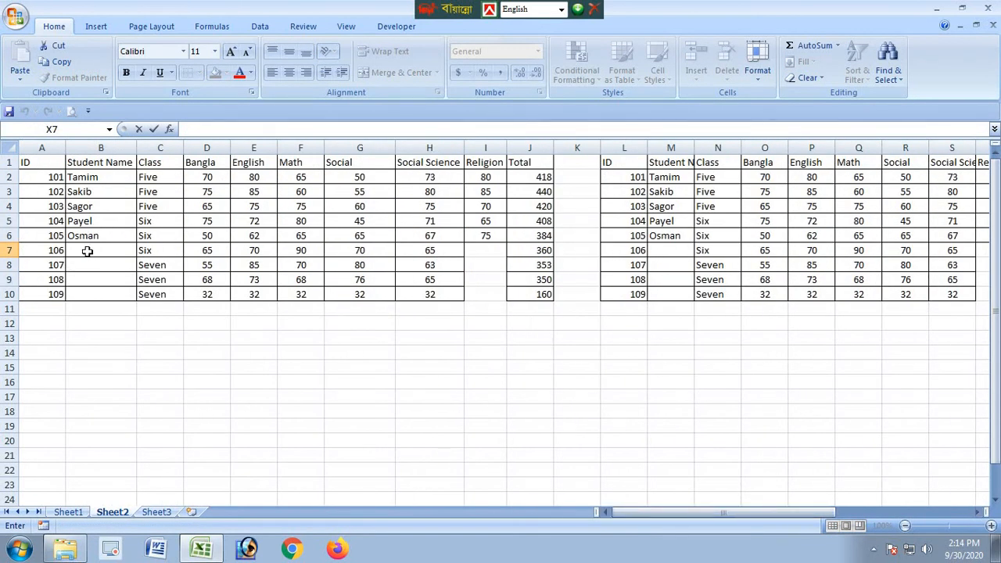
left_click(37, 162)
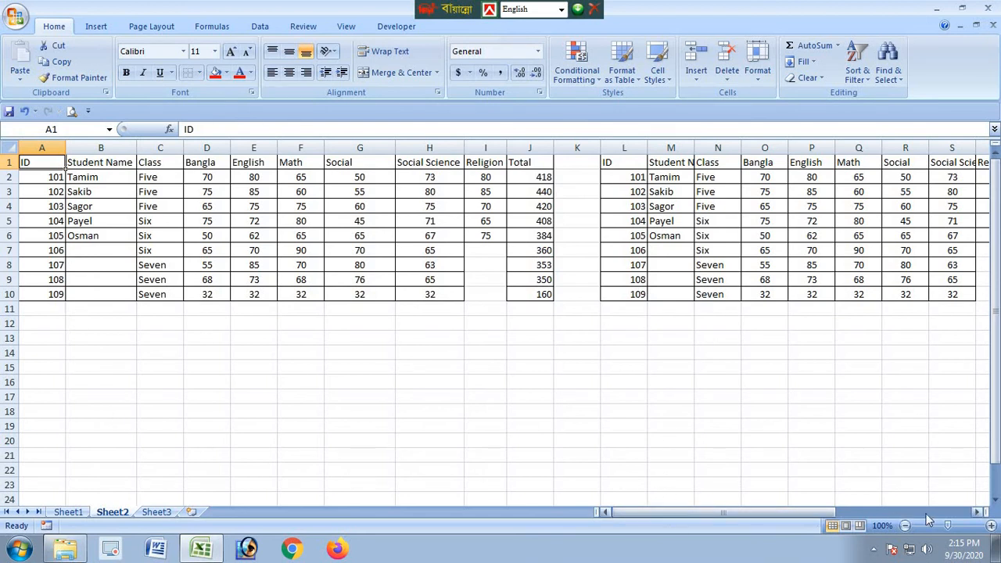
left_click(978, 512)
left_click(978, 512)
left_click(978, 514)
left_click(978, 514)
left_click(978, 514)
left_click(978, 513)
left_click(978, 513)
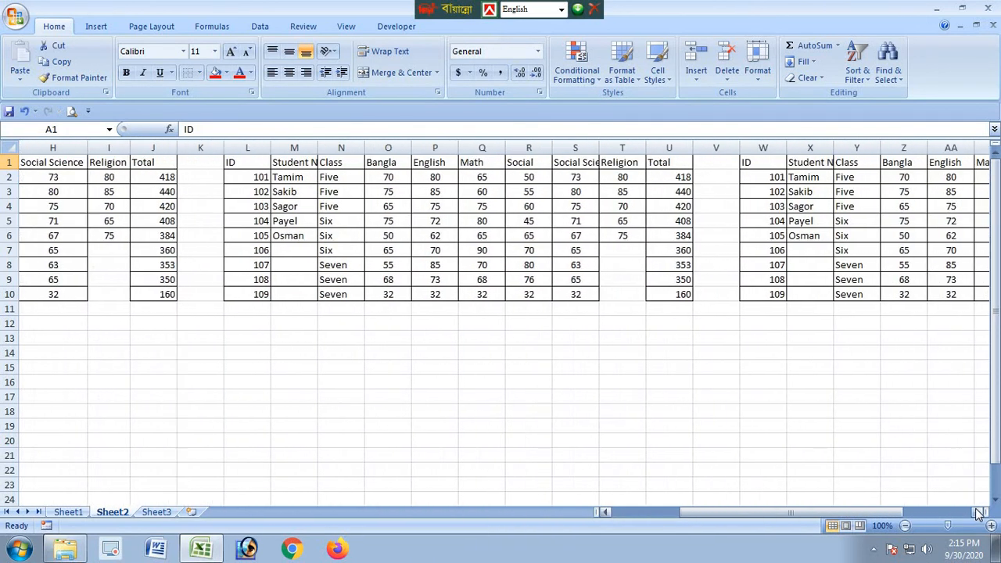
left_click(978, 514)
left_click(978, 513)
left_click_drag(875, 510, 775, 513)
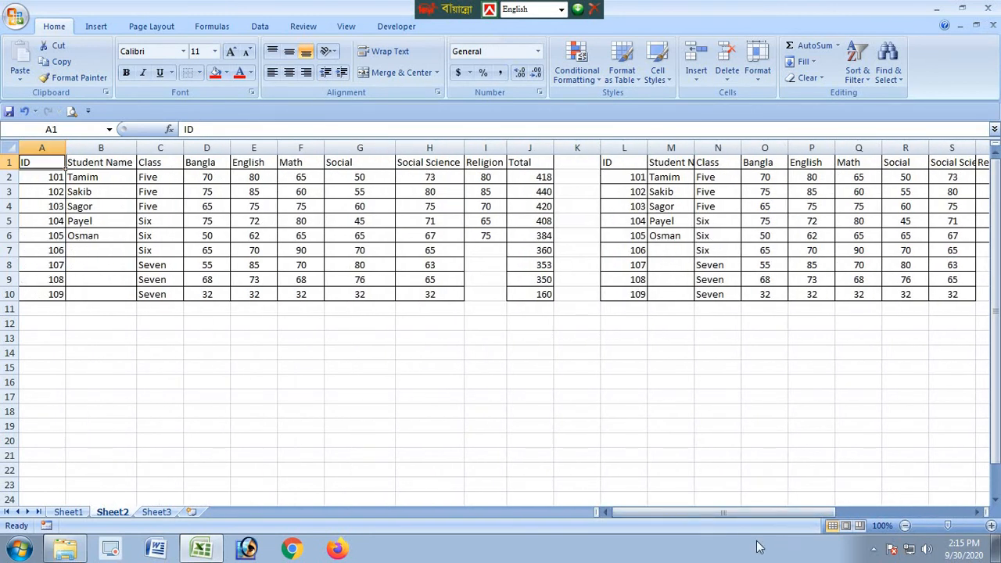
left_click_drag(764, 513, 898, 513)
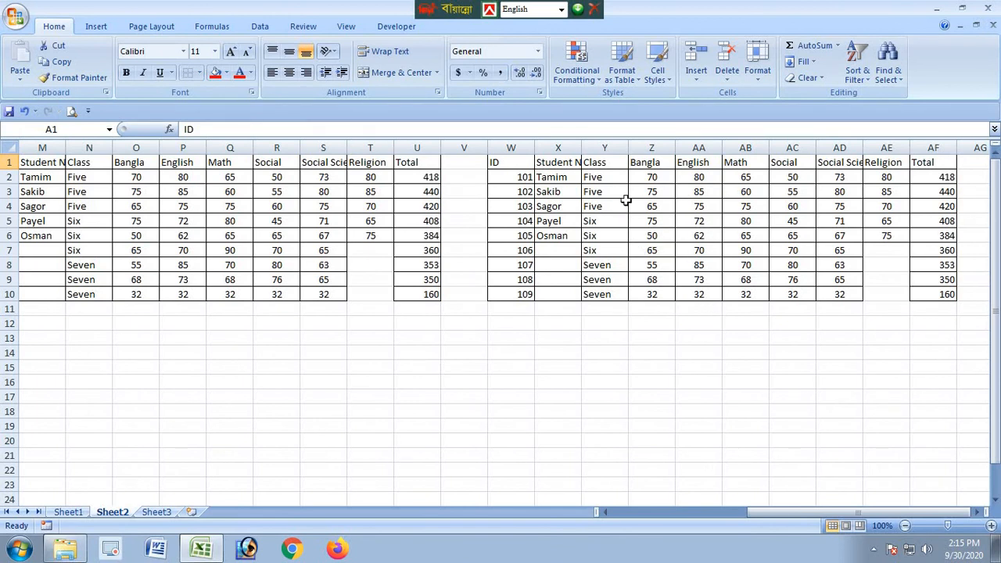
left_click_drag(782, 512, 657, 510)
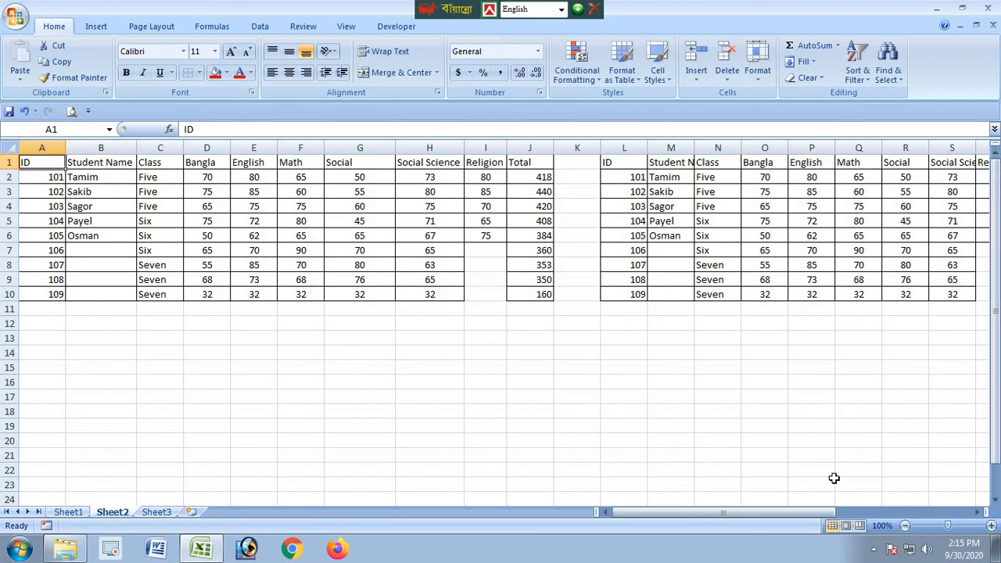
left_click(797, 500)
left_click_drag(795, 509, 900, 507)
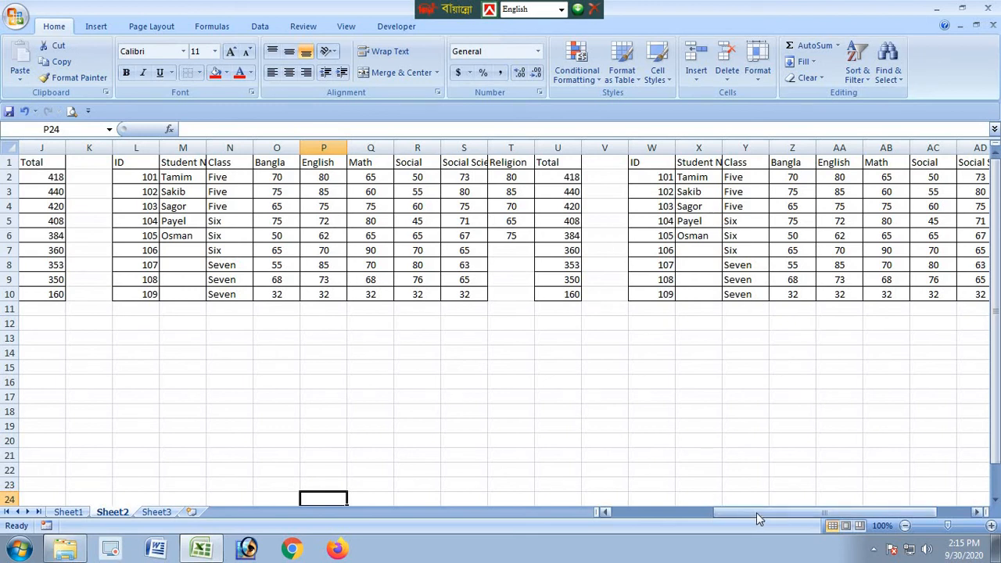
left_click_drag(756, 513, 655, 498)
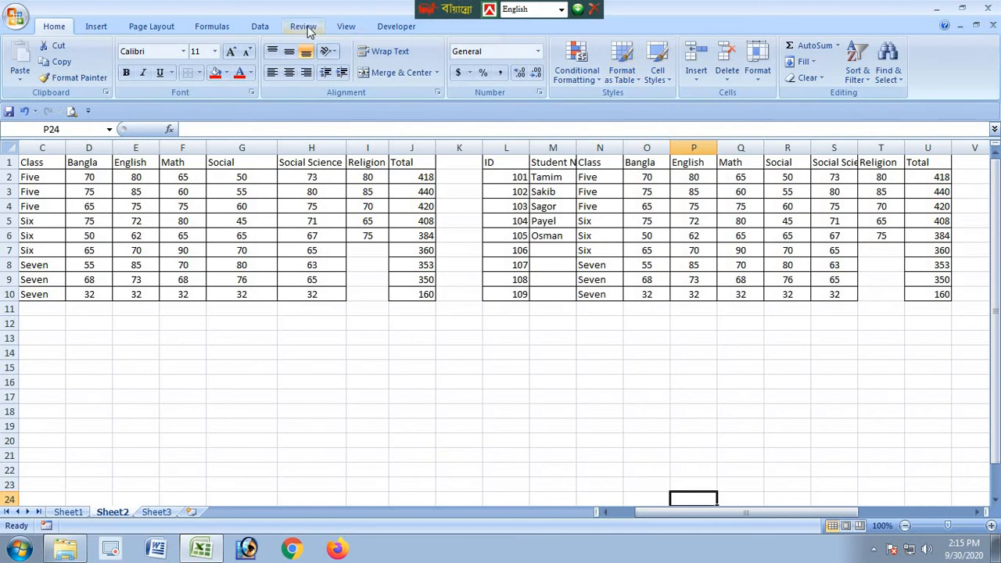
Group columns C through J of the original student table.
left_click(266, 26)
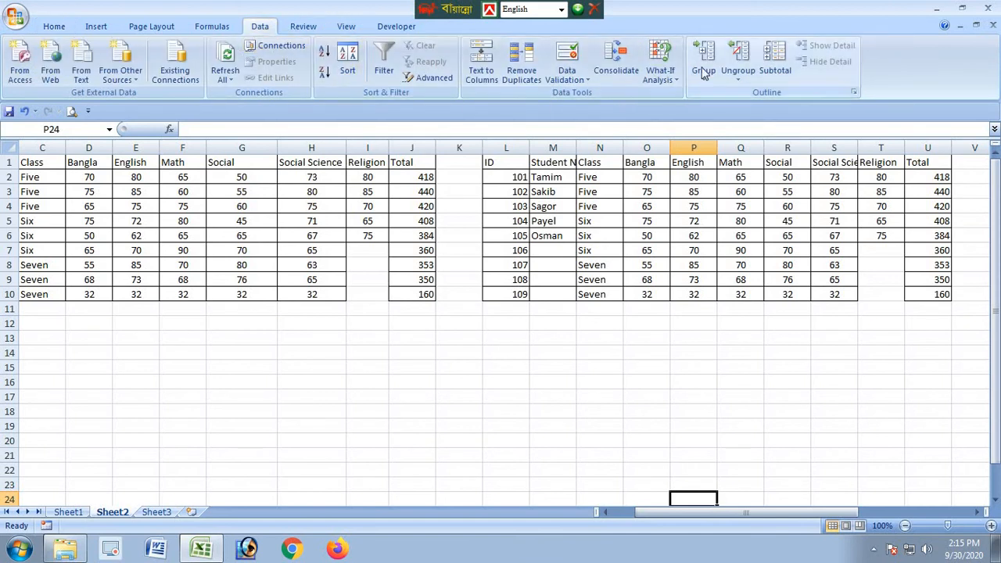
left_click(35, 147)
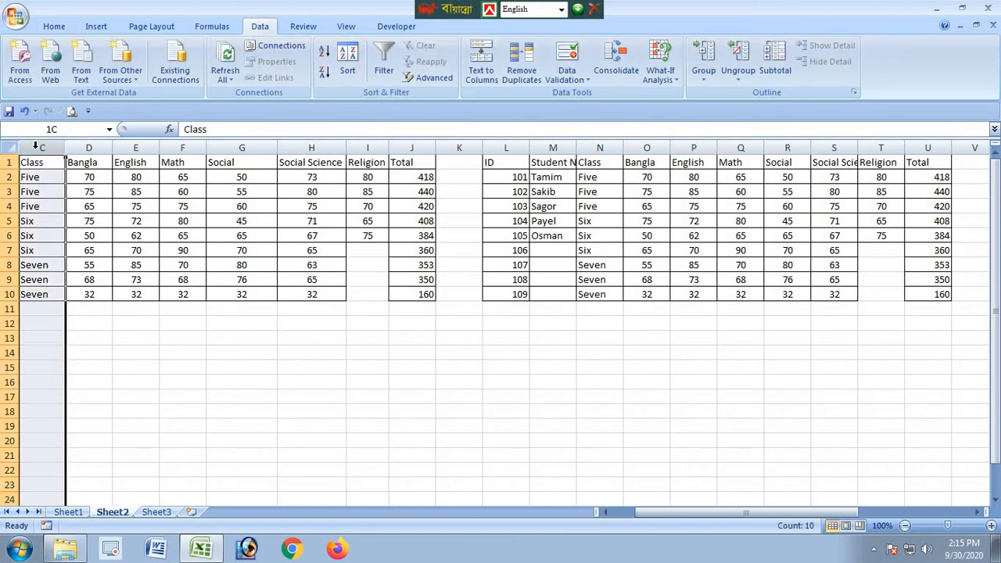
left_click_drag(35, 146, 408, 148)
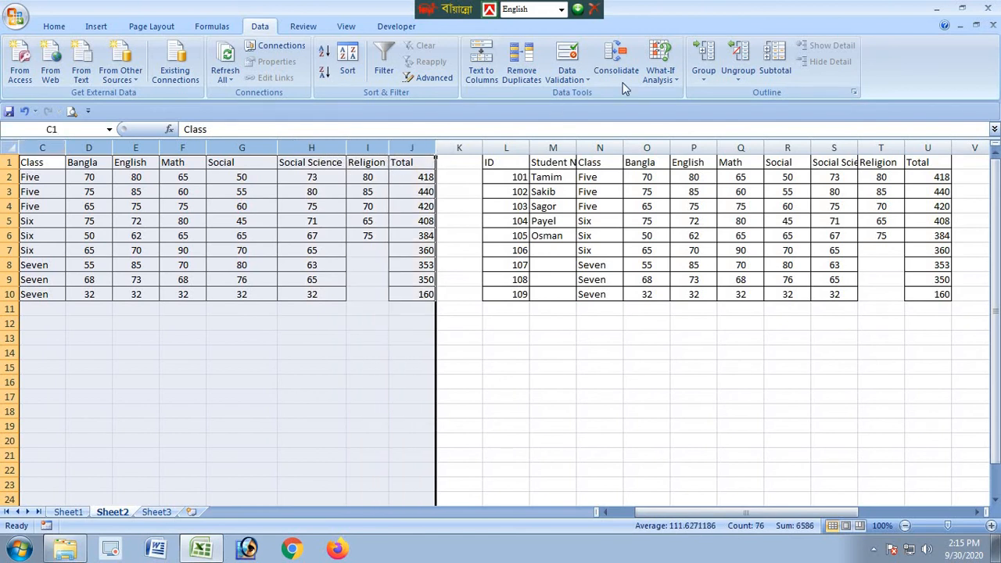
left_click(704, 72)
left_click(723, 95)
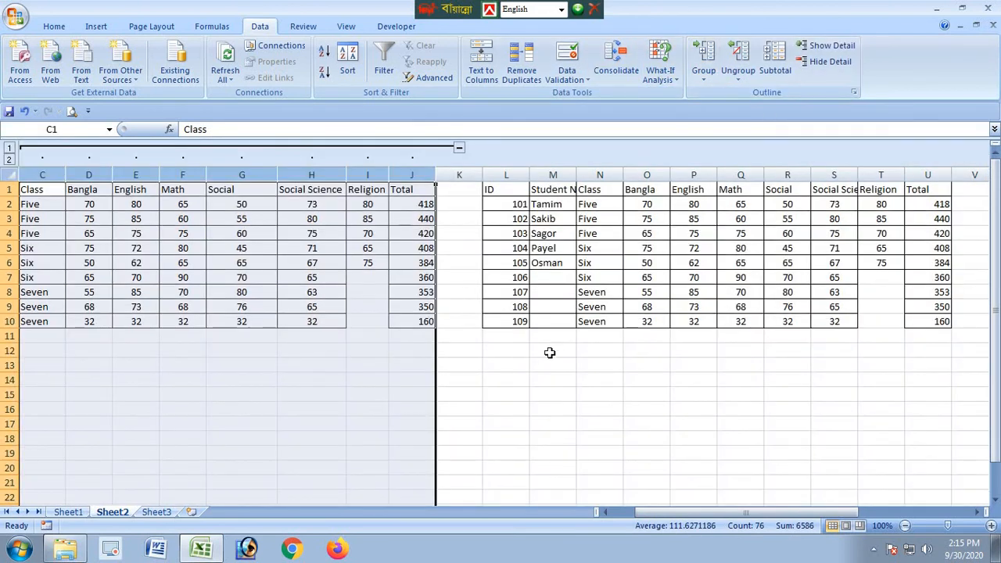
Group columns L through U, which hold the second student table.
left_click_drag(507, 175, 911, 171)
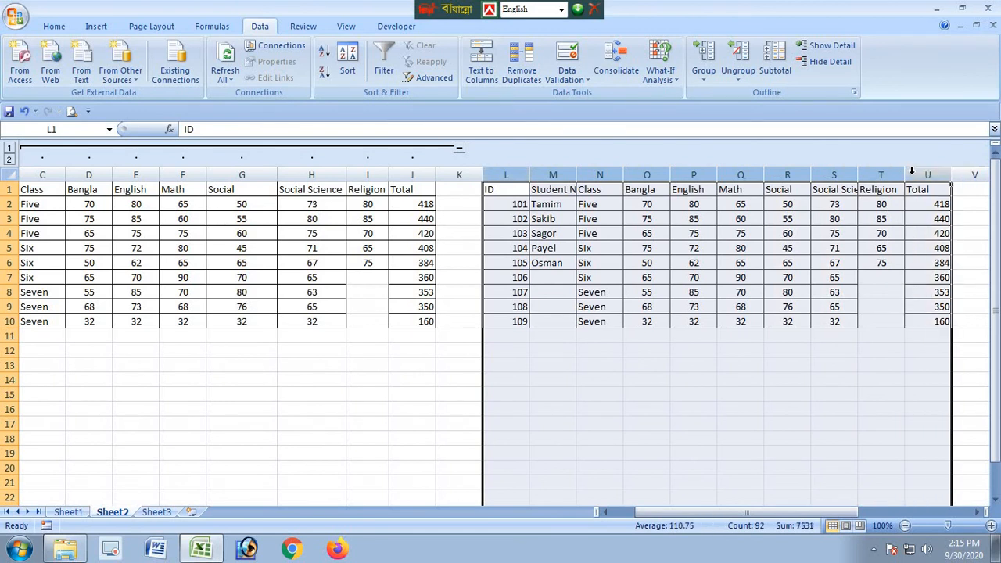
left_click(704, 70)
left_click(440, 374)
left_click(712, 71)
left_click(723, 92)
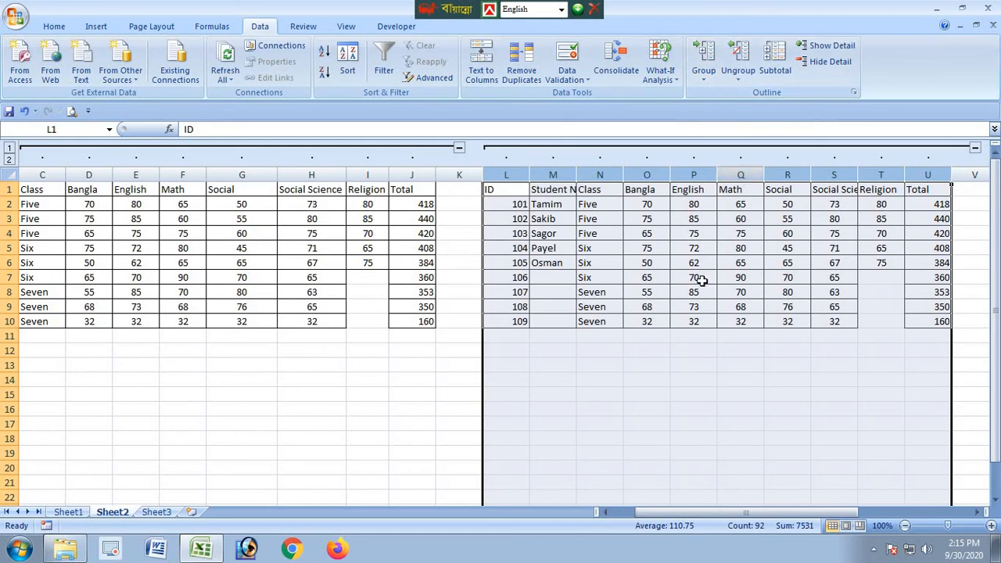
left_click(438, 449)
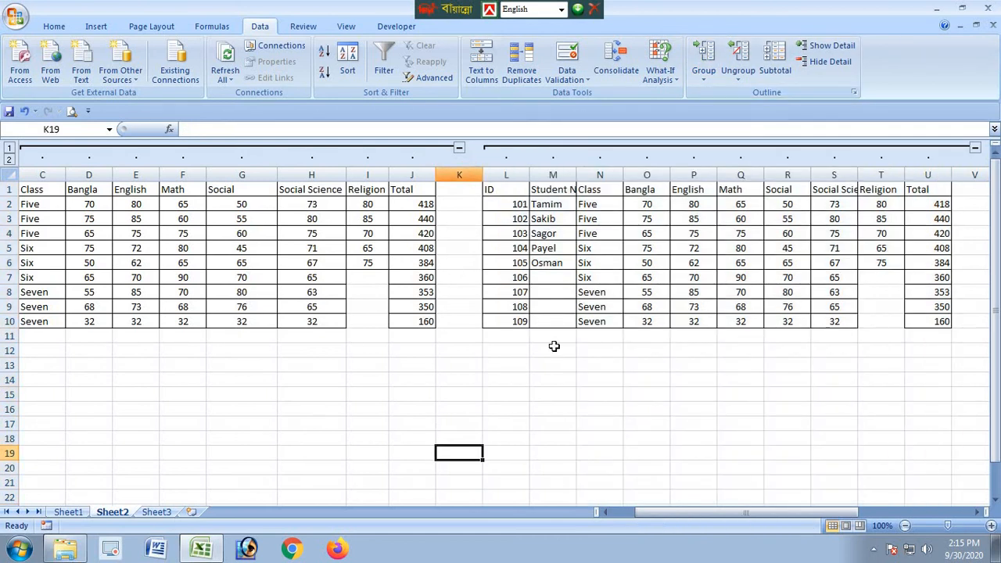
Group columns W through AF, which hold the third student table.
left_click_drag(679, 513, 809, 514)
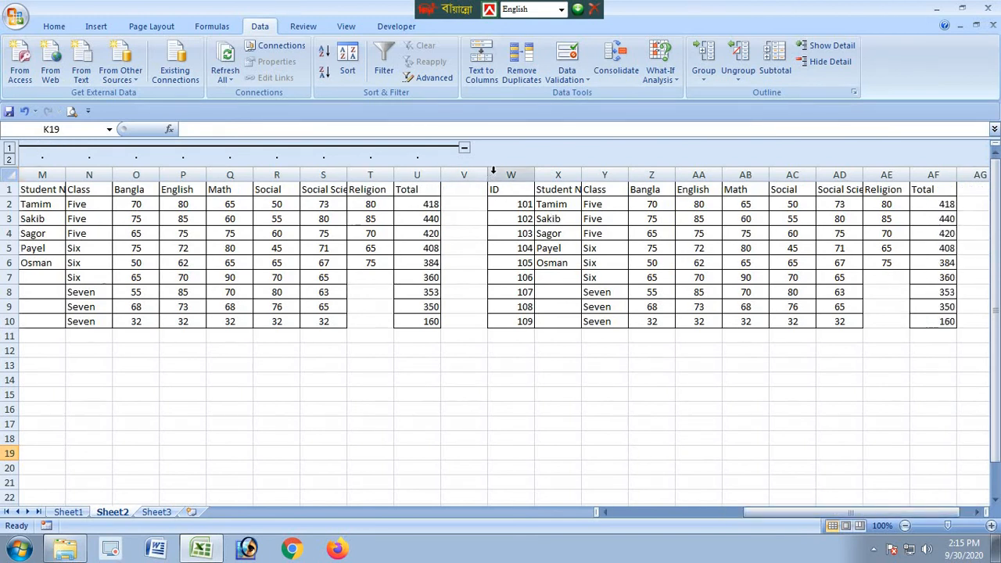
left_click_drag(496, 174, 931, 176)
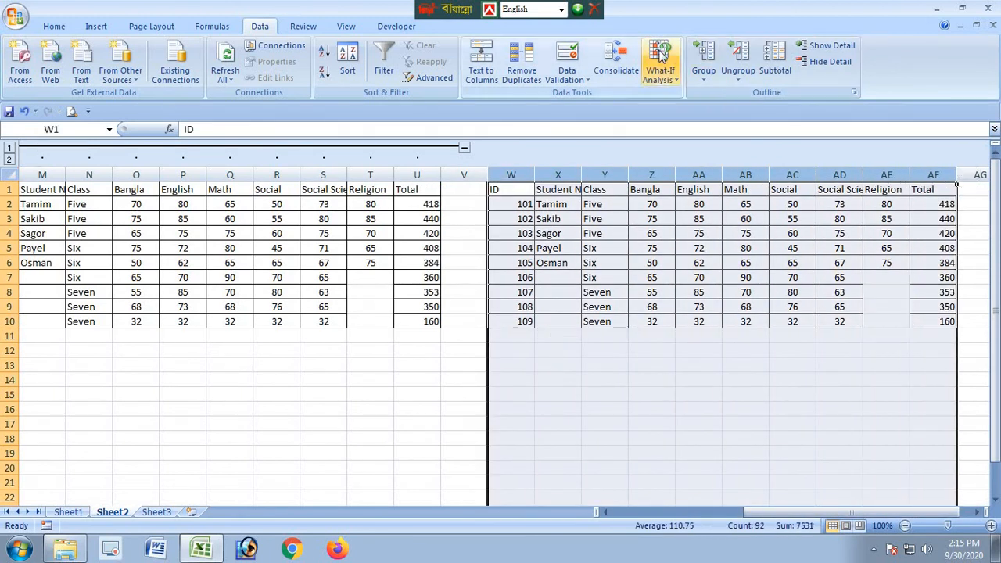
left_click(704, 74)
left_click(721, 95)
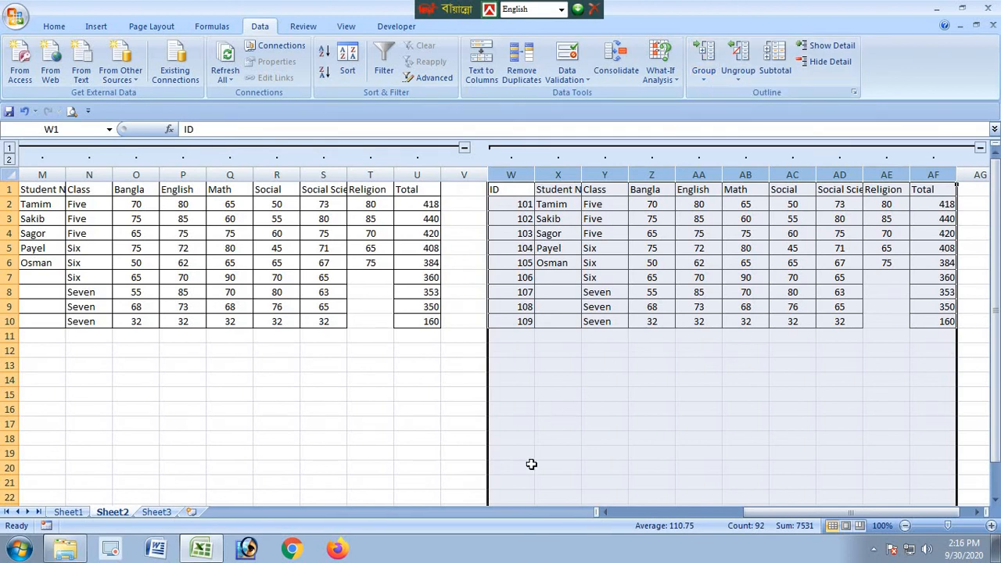
Collapse the column groups of the second, first and third student tables.
left_click_drag(771, 514, 673, 514)
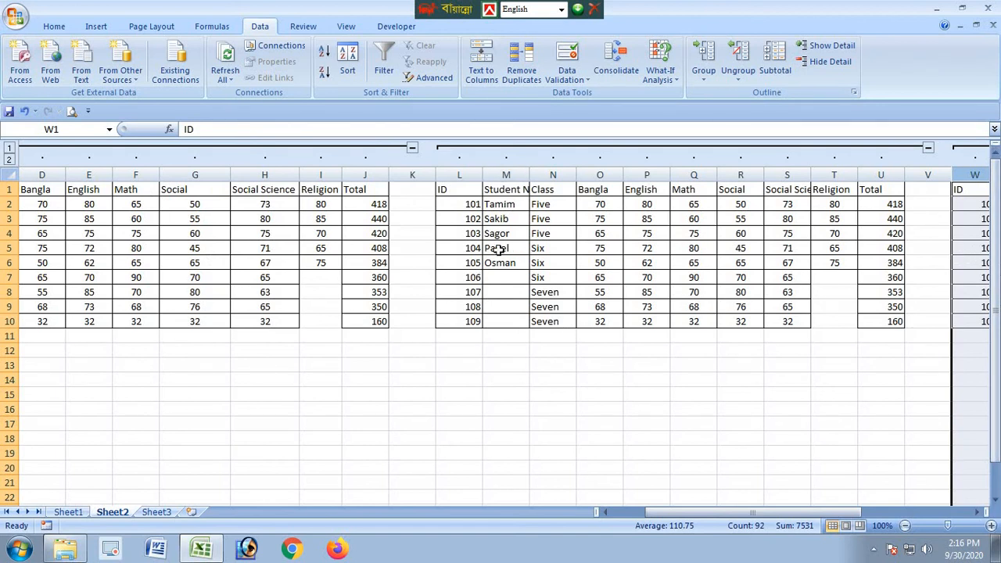
left_click(928, 150)
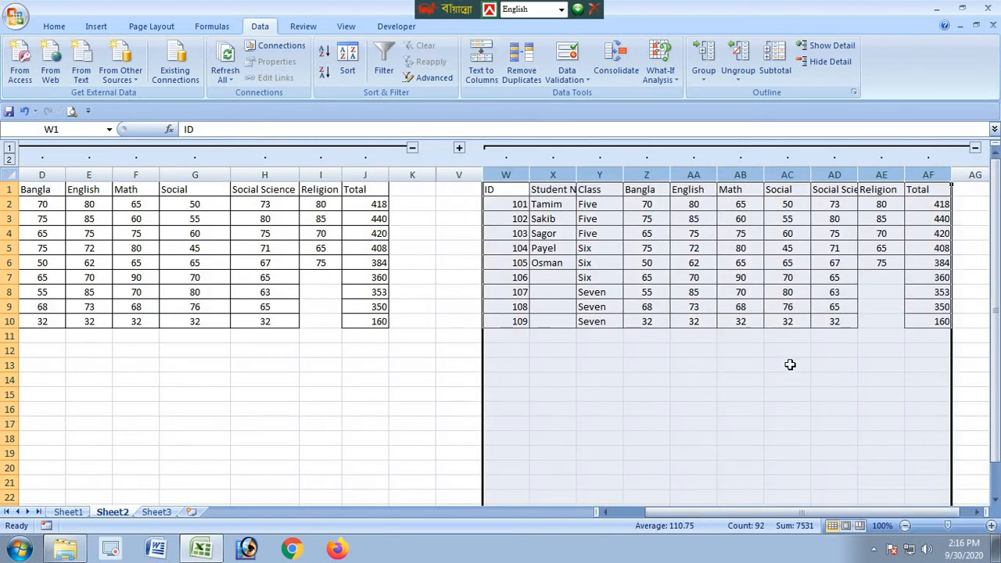
left_click_drag(695, 512, 650, 514)
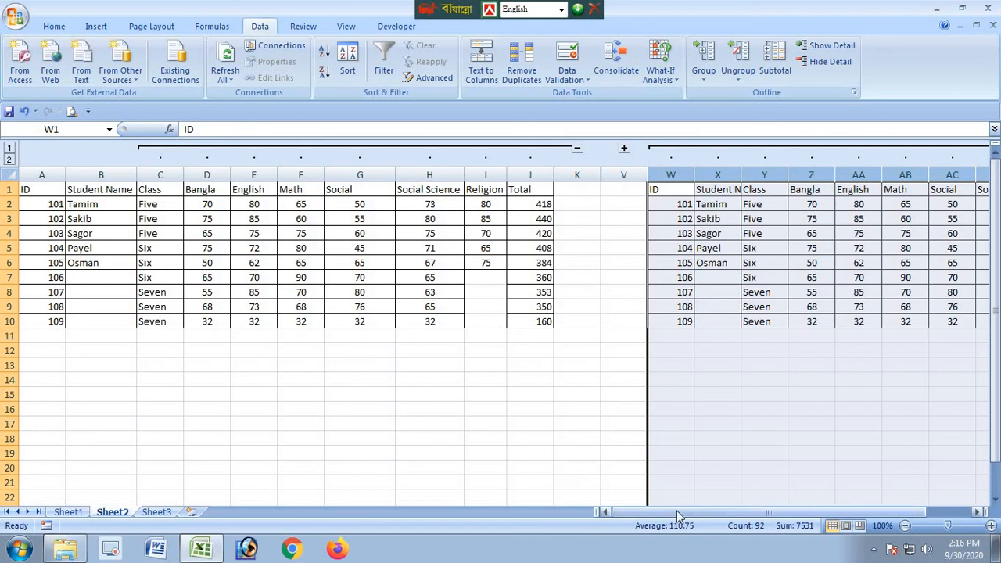
mouse_move(686, 512)
left_mouse_down()
mouse_move(738, 509)
mouse_move(683, 514)
left_mouse_up()
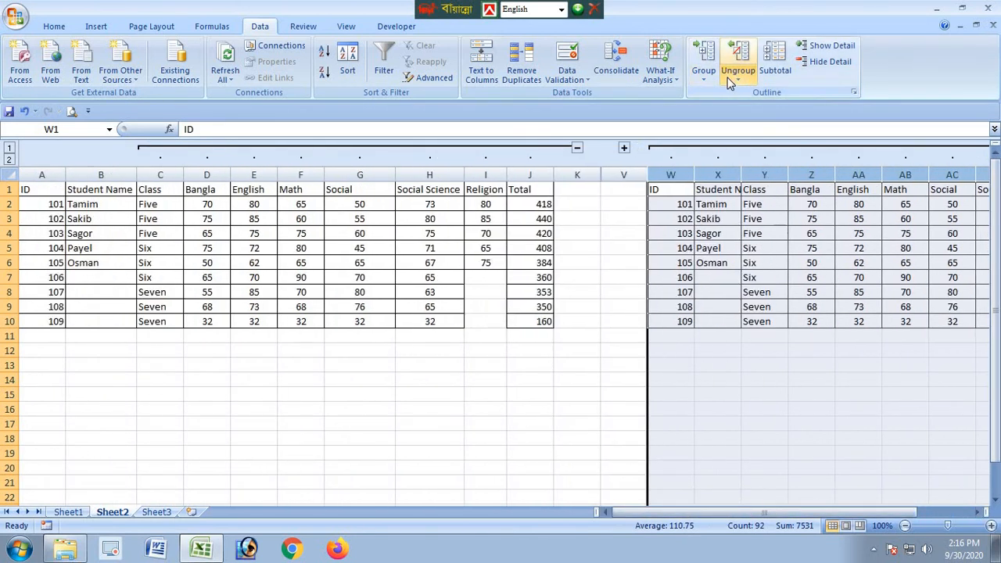
left_click(577, 149)
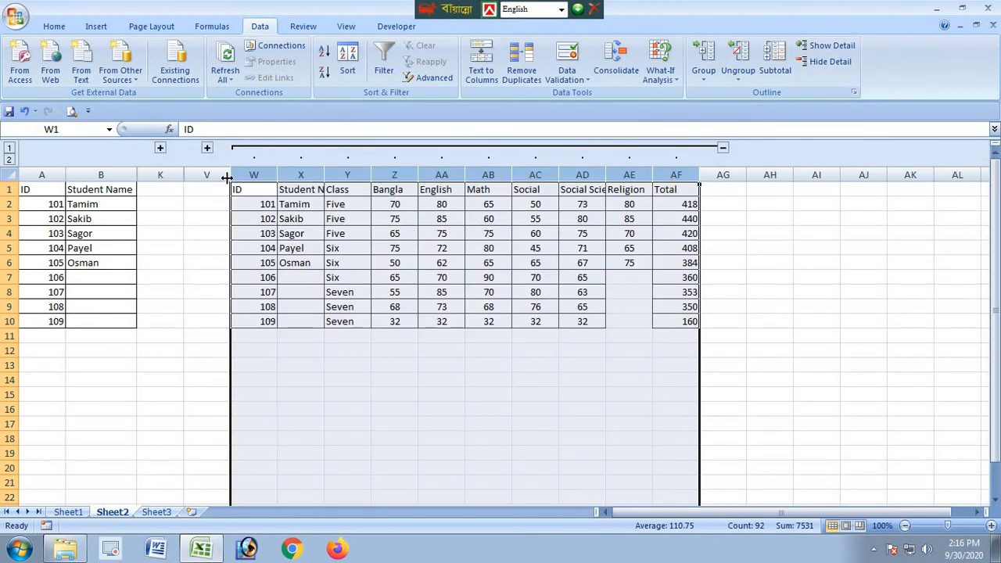
left_click(723, 148)
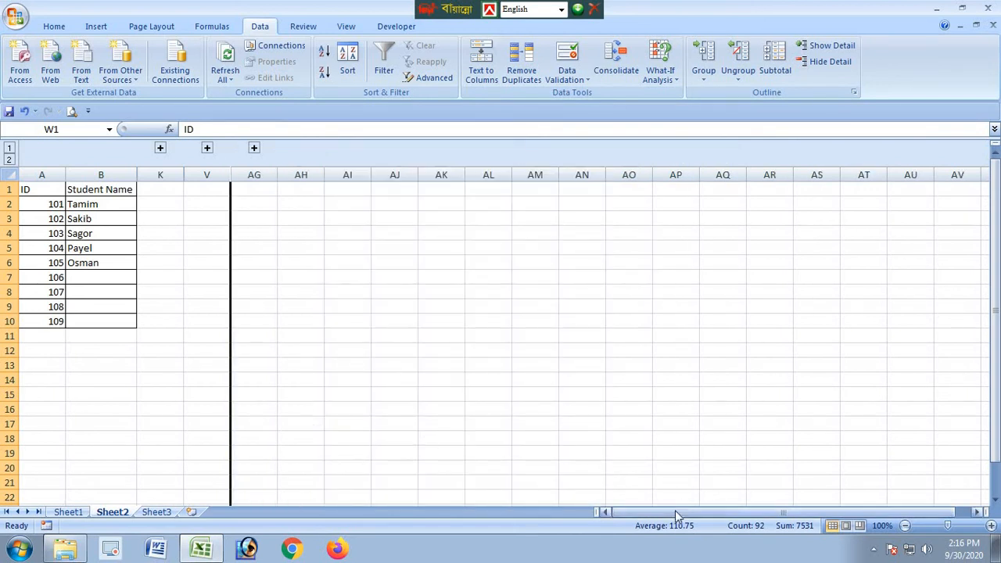
Expand the collapsed column groups of all three student tables.
left_click(160, 149)
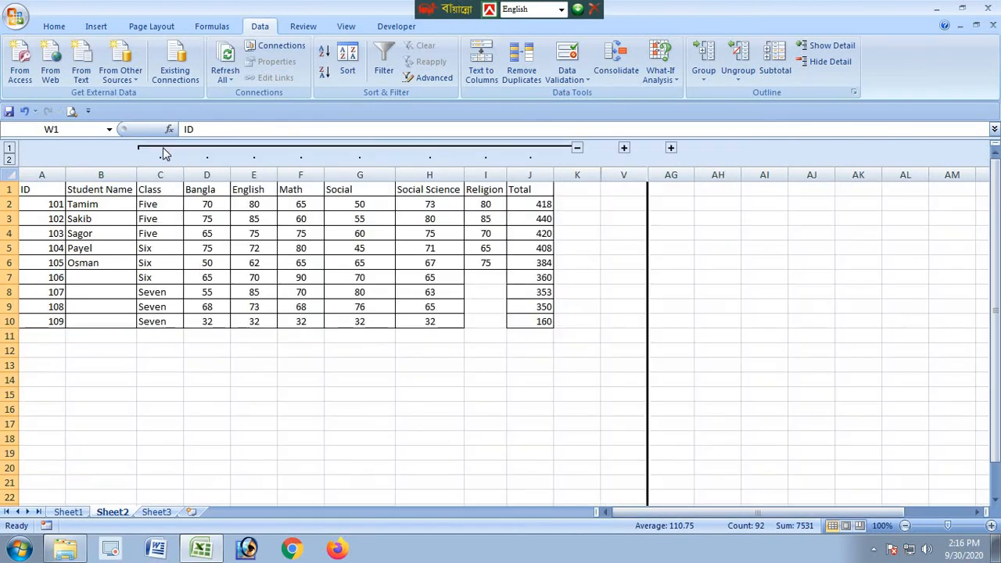
left_click(625, 148)
left_click_drag(809, 513, 843, 483)
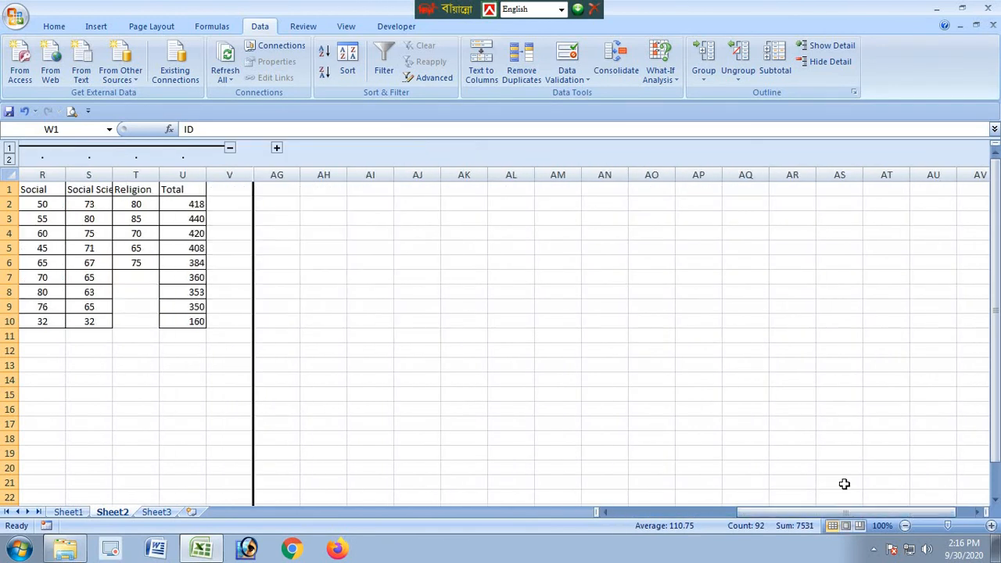
left_click(277, 148)
left_click_drag(724, 515, 675, 515)
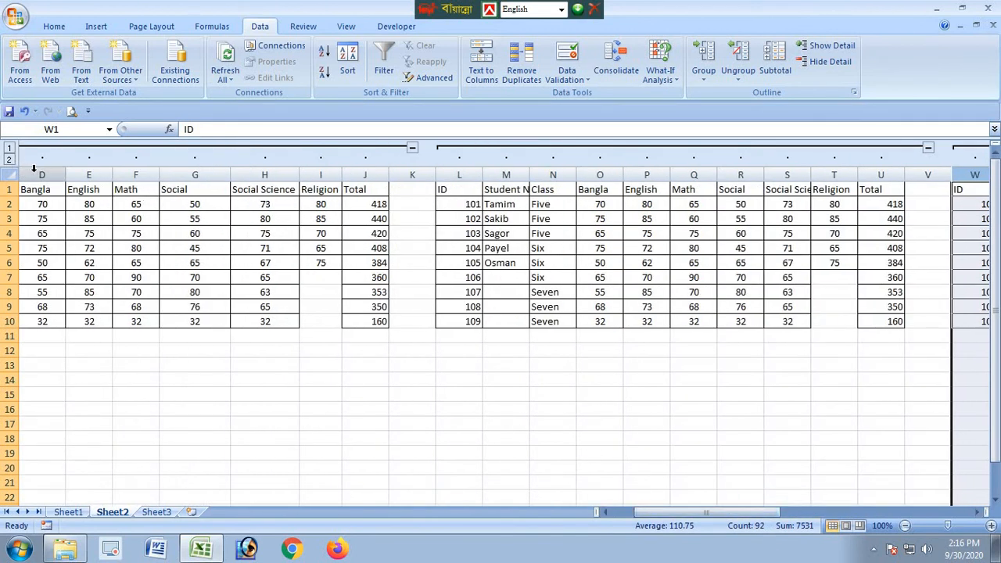
Remove all column grouping from the student tables by ungrouping columns D through AM and columns B through D.
left_click_drag(34, 168, 892, 249)
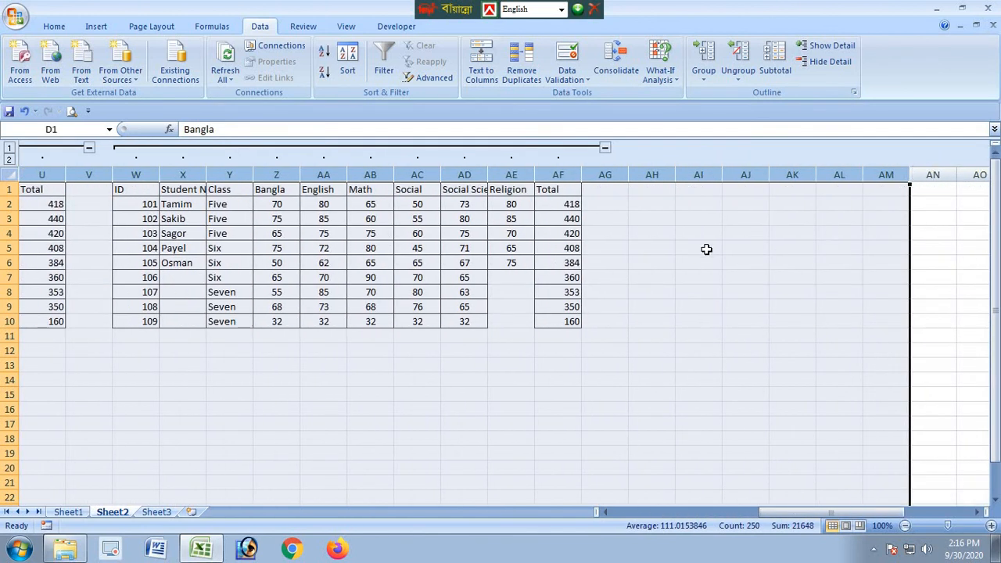
left_click(738, 77)
left_click(747, 95)
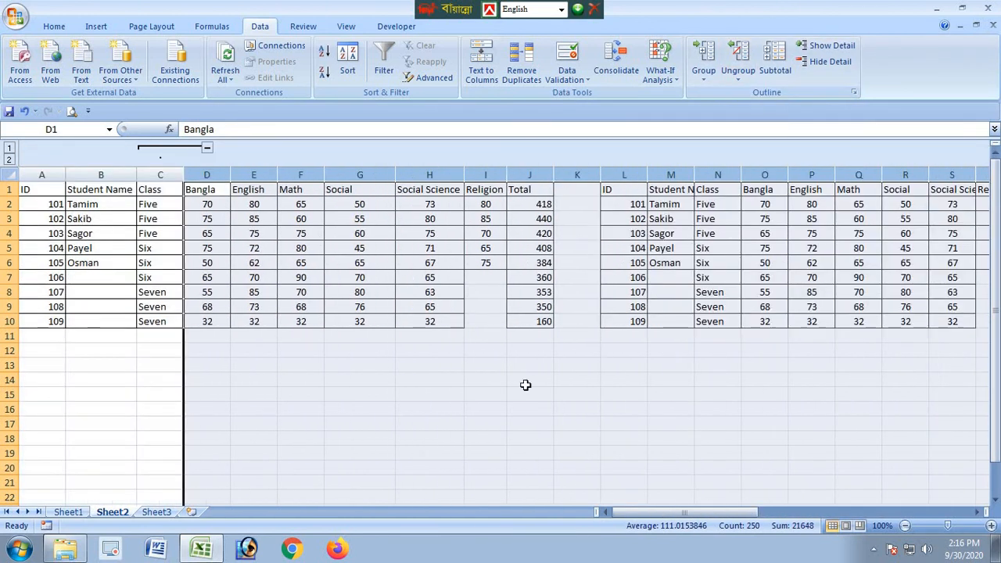
left_click(297, 423)
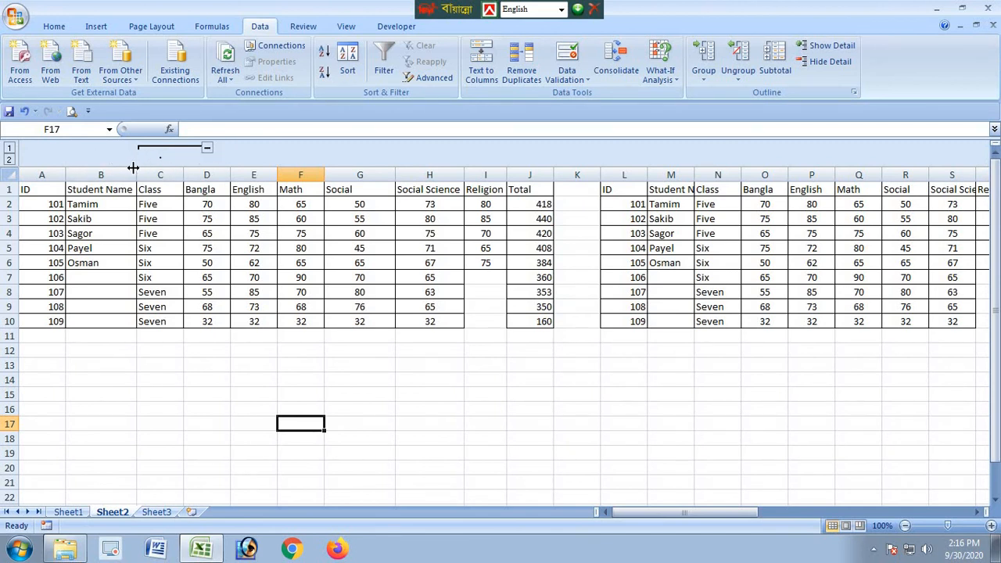
left_click_drag(129, 174, 210, 174)
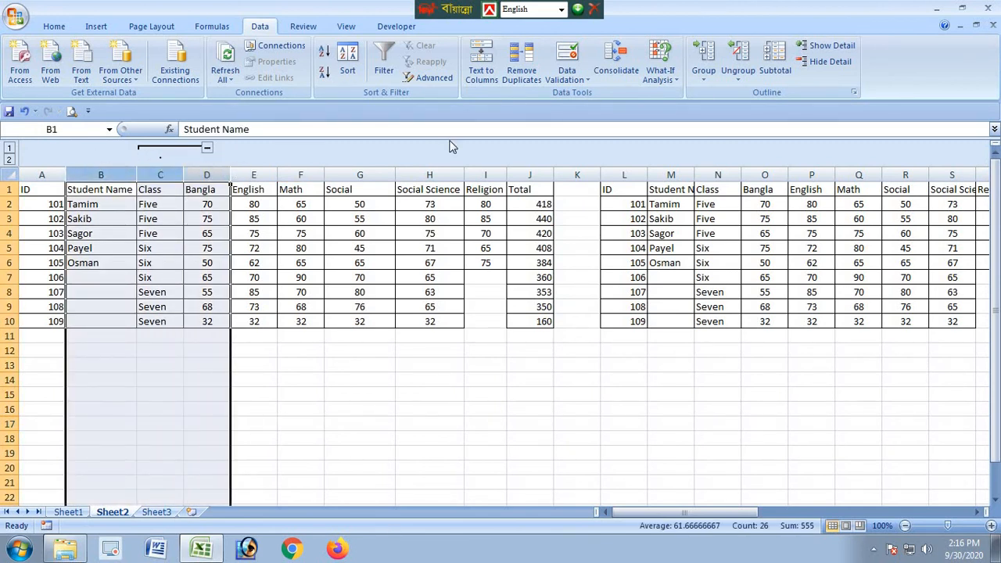
left_click(741, 80)
left_click(744, 99)
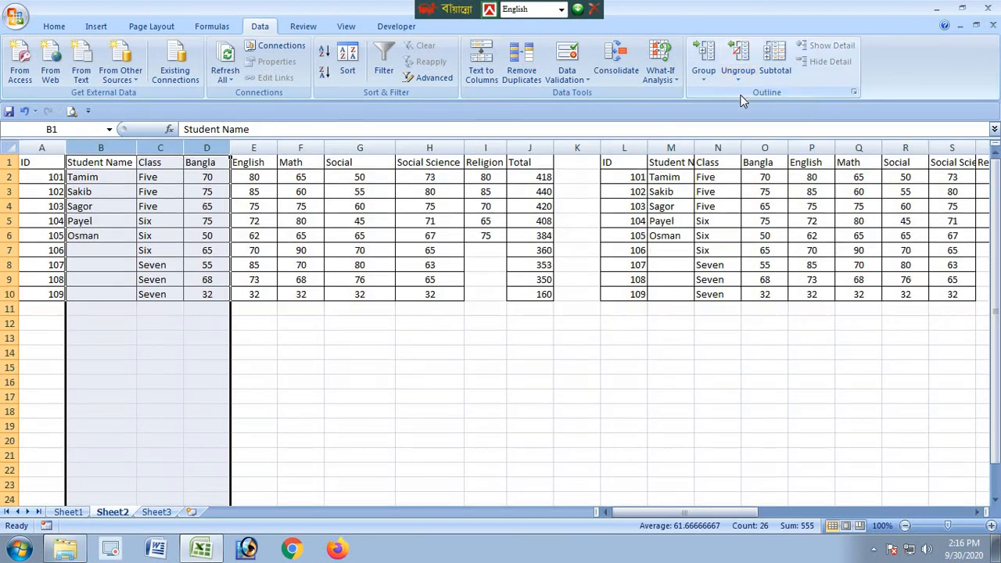
Try to run Subtotal from the empty cell H19 below the first student table.
left_click(413, 429)
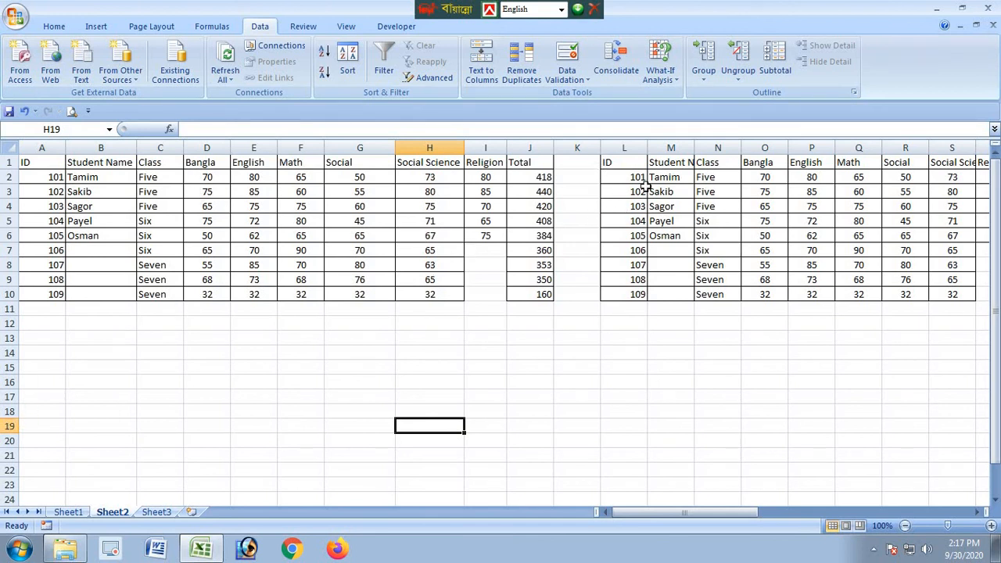
left_click(782, 72)
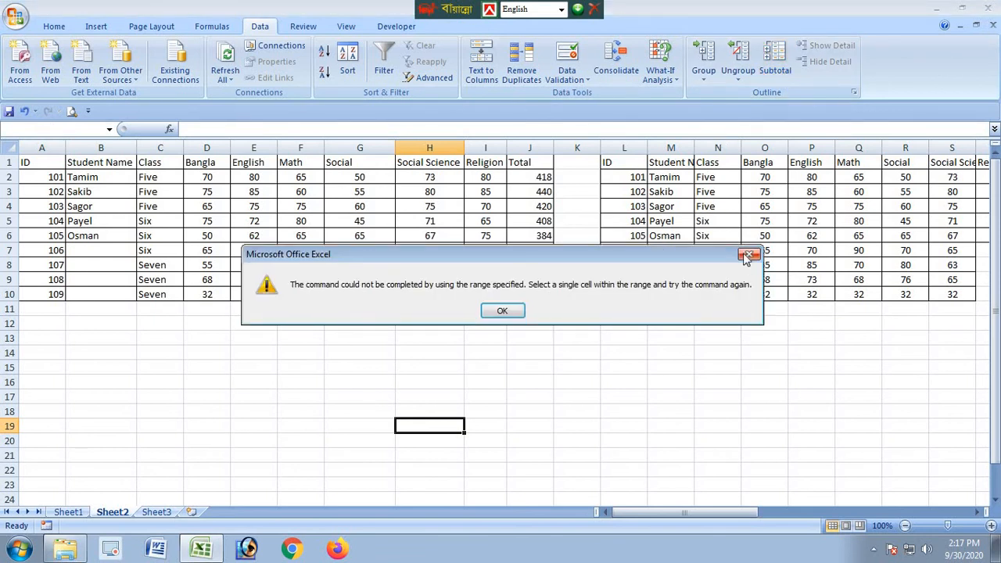
left_click(748, 256)
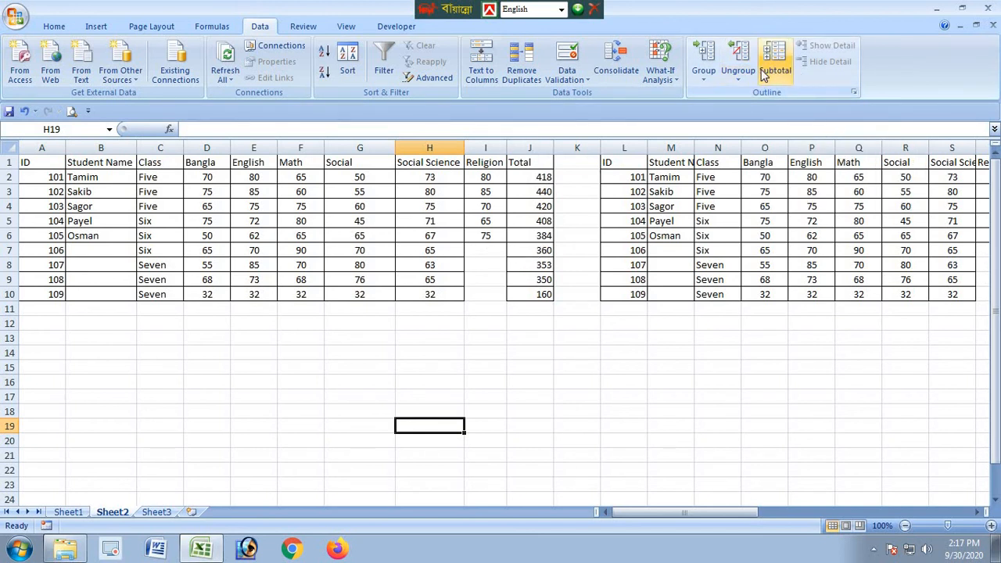
Fill the missing Religion marks in I7:I10 of the first table with 80, 50, 78 and 80.
left_click(491, 250)
type("8")
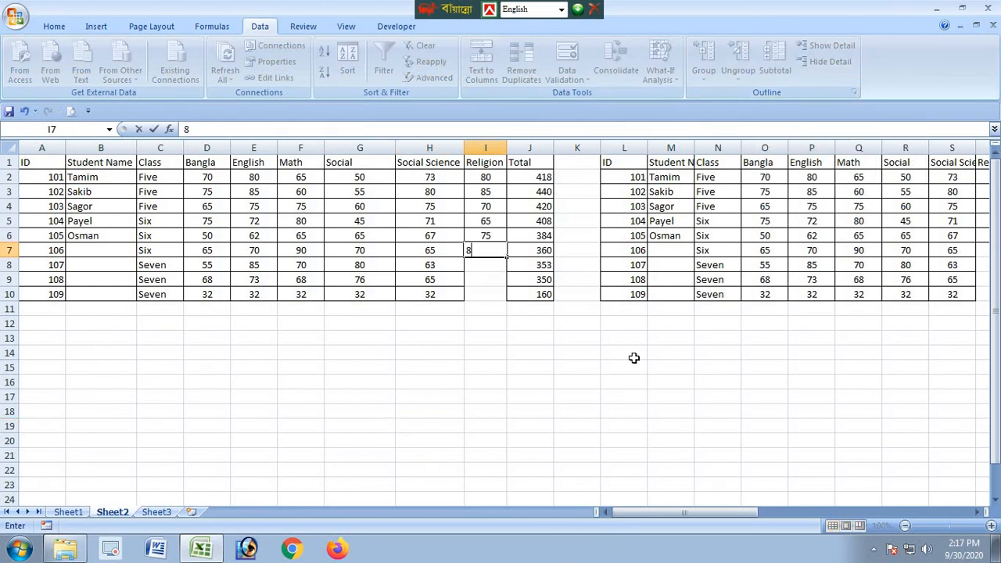
type("0")
key("Return")
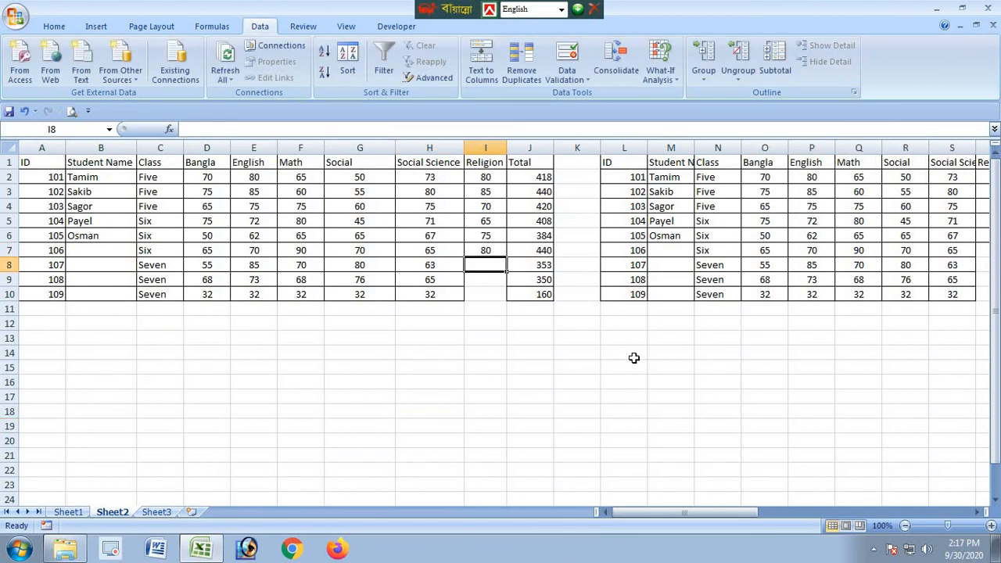
type("50")
key("Return")
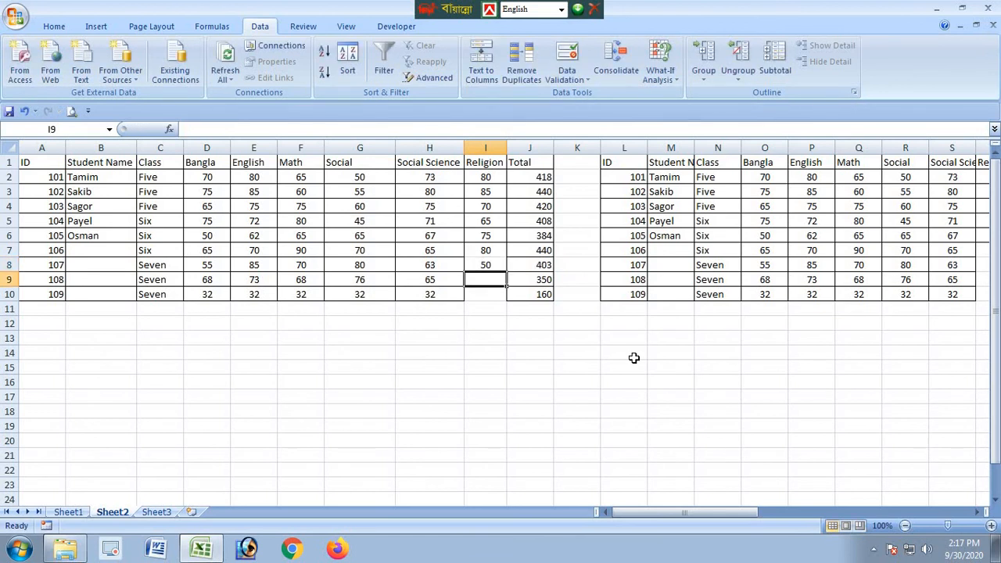
type("78")
key("Return")
type("8")
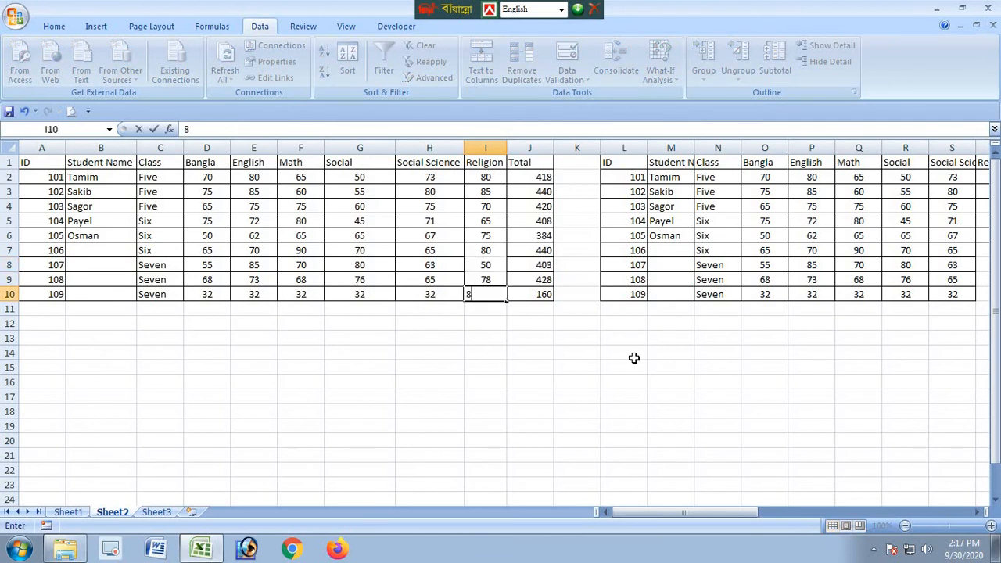
type("0")
Check the list of allowed values in B7 and try to enter a student's name in that cell.
left_click(80, 250)
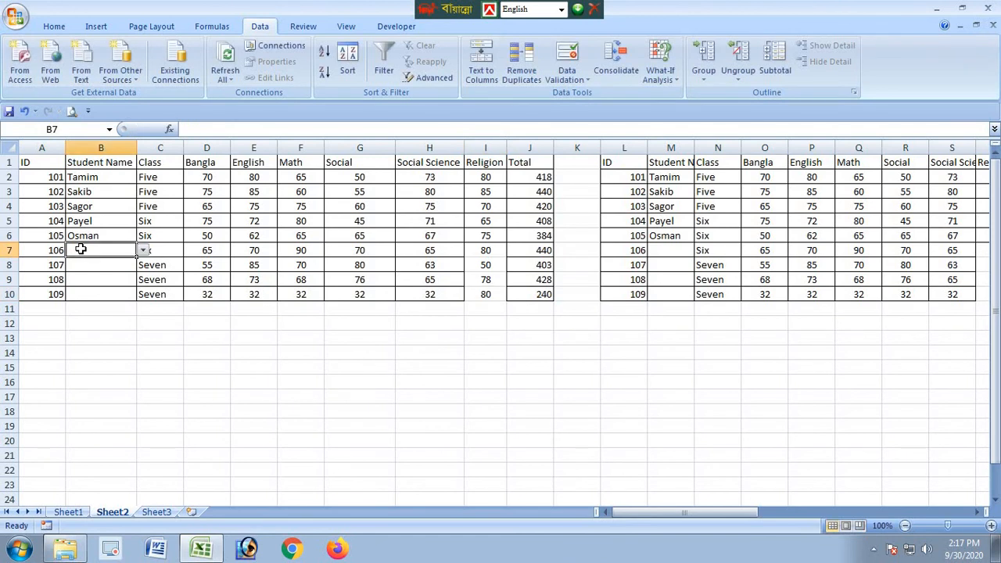
left_click(143, 251)
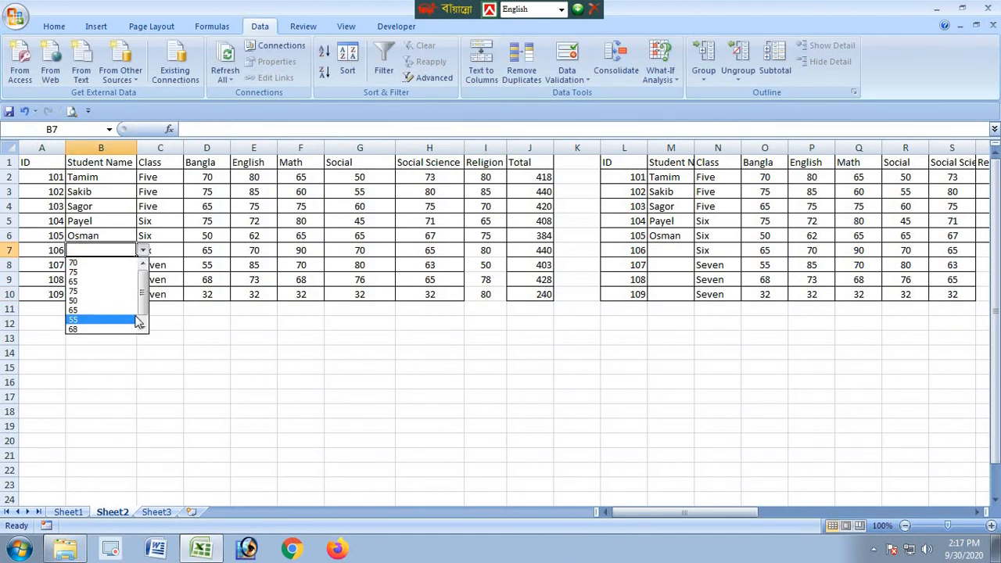
left_click(203, 377)
left_click(143, 251)
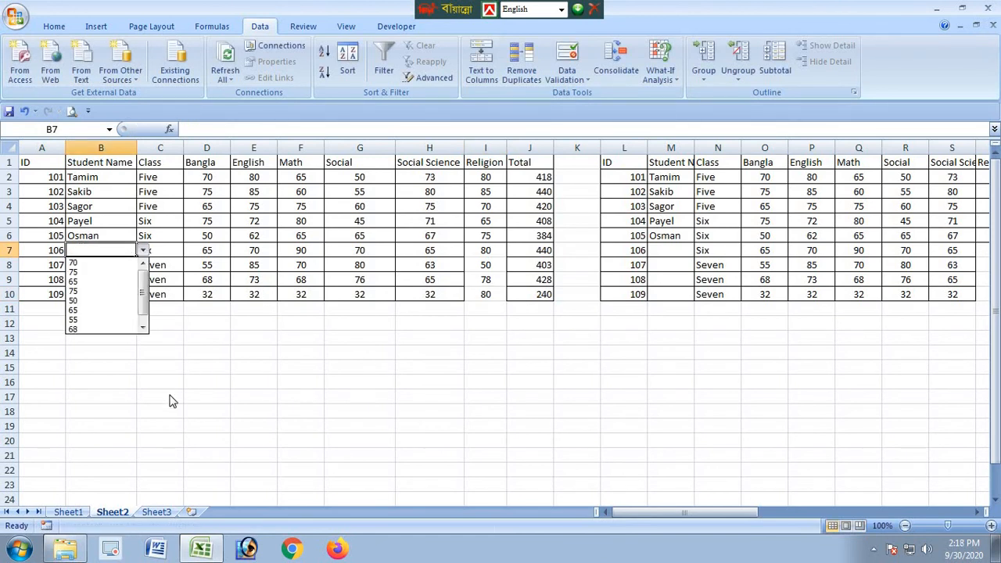
left_click(172, 401)
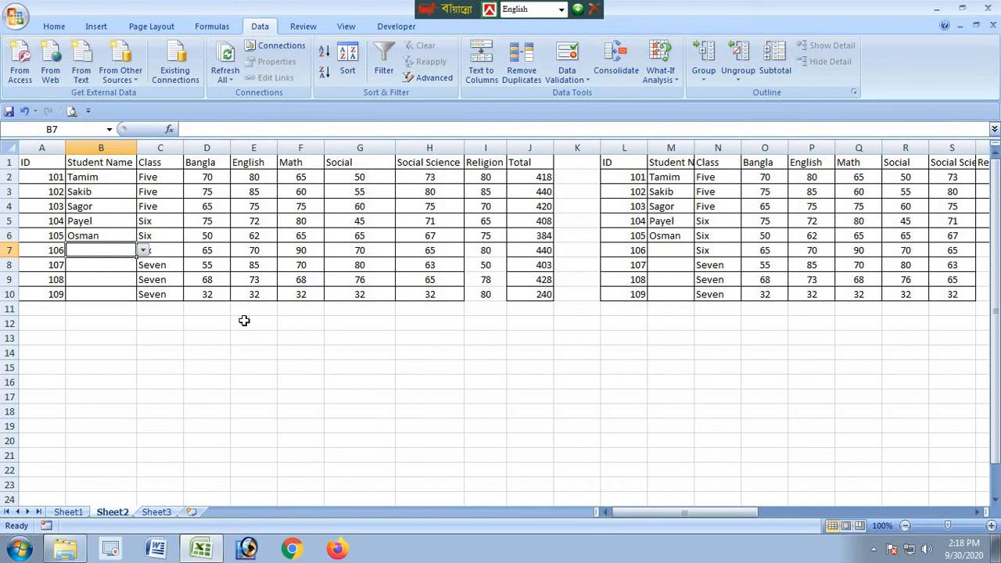
type("Rahul")
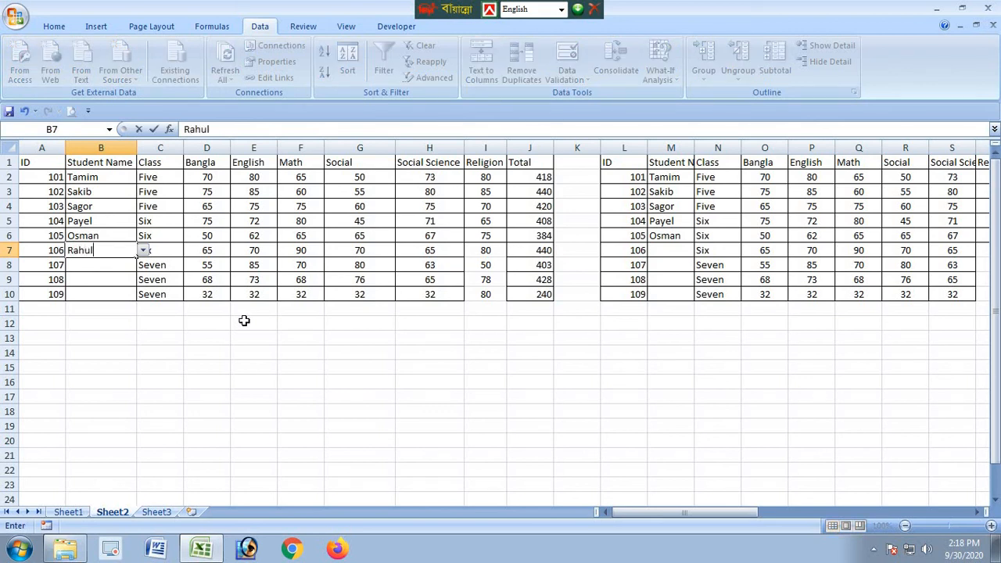
key("Return")
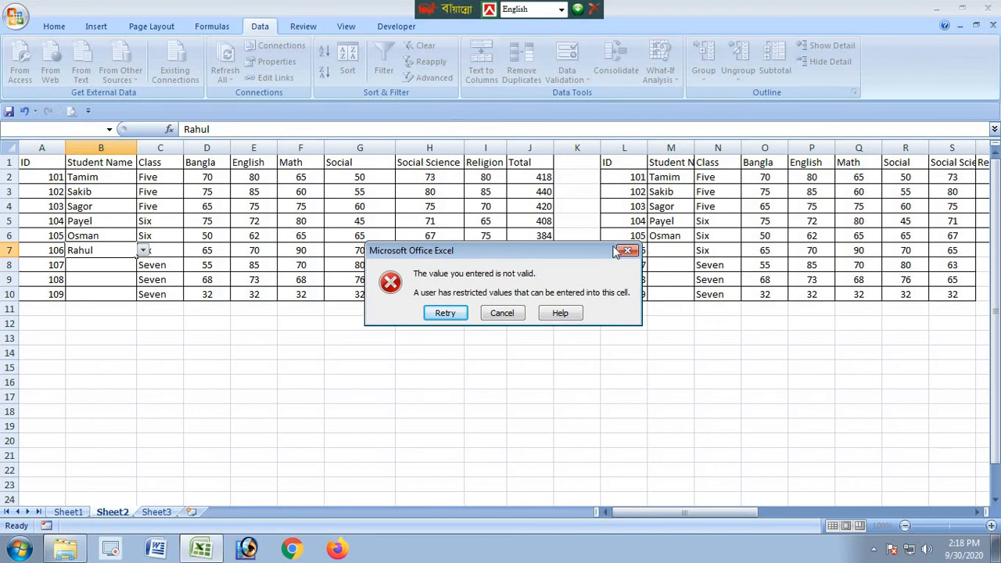
left_click(627, 250)
left_click(471, 353)
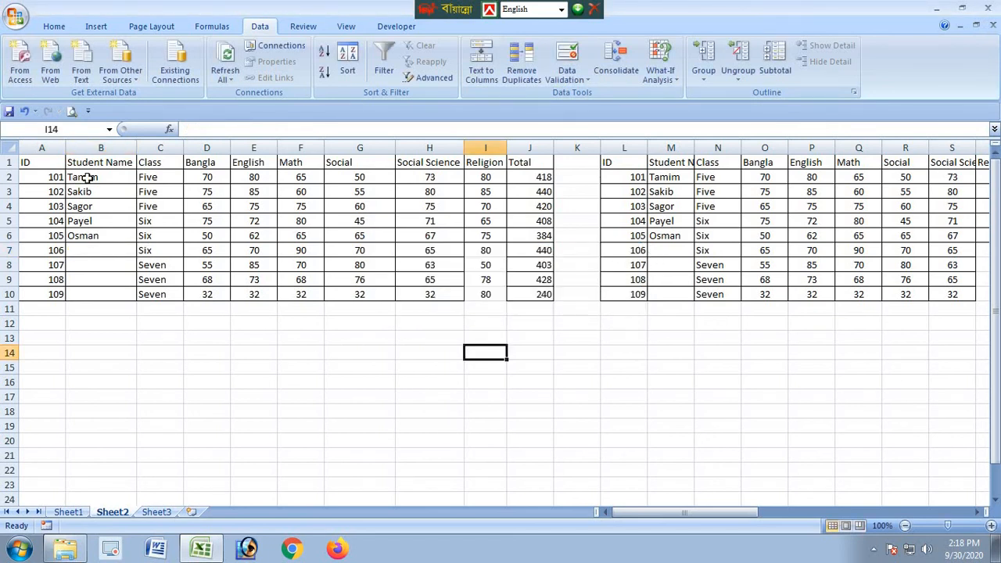
Change the data validation of the Student Name cells B2:B10 to allow any value.
left_click_drag(82, 177, 88, 293)
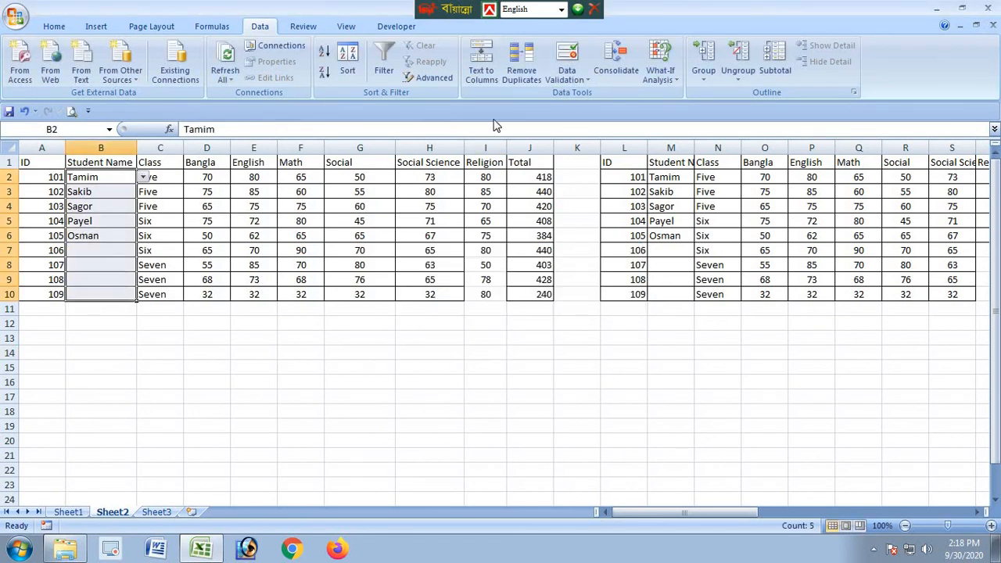
left_click(568, 78)
left_click(587, 97)
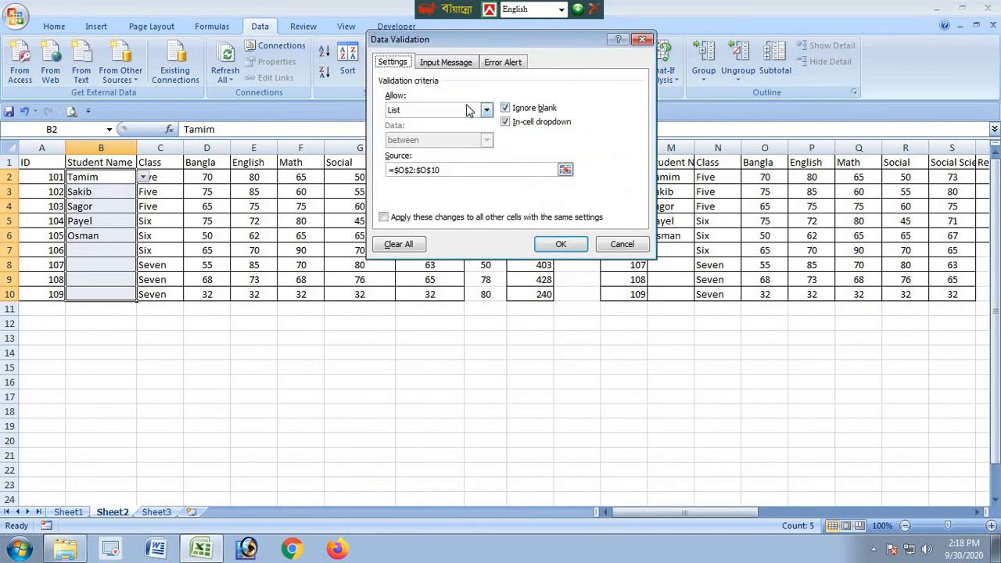
left_click(485, 114)
left_click(456, 117)
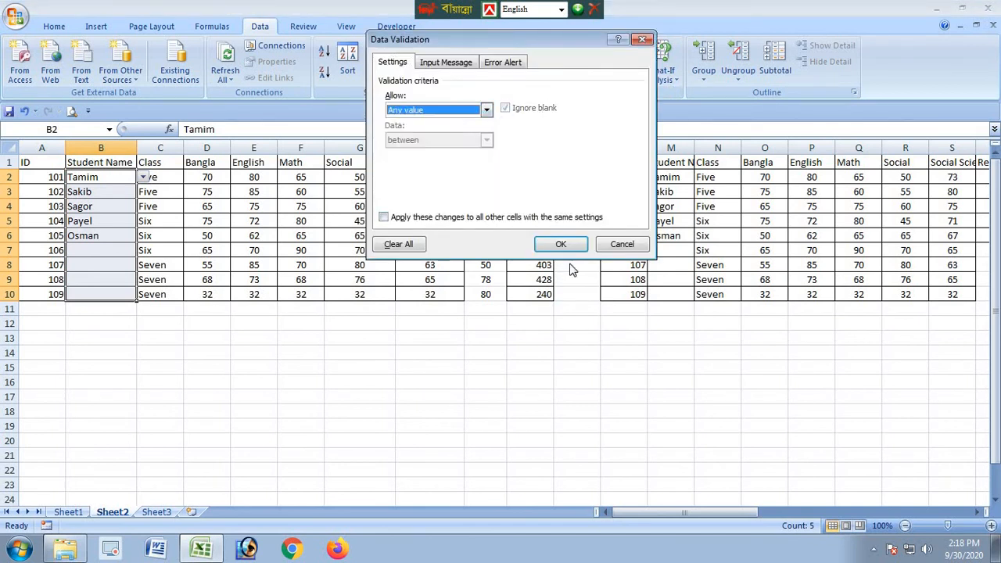
left_click(562, 245)
left_click(254, 426)
left_click(108, 249)
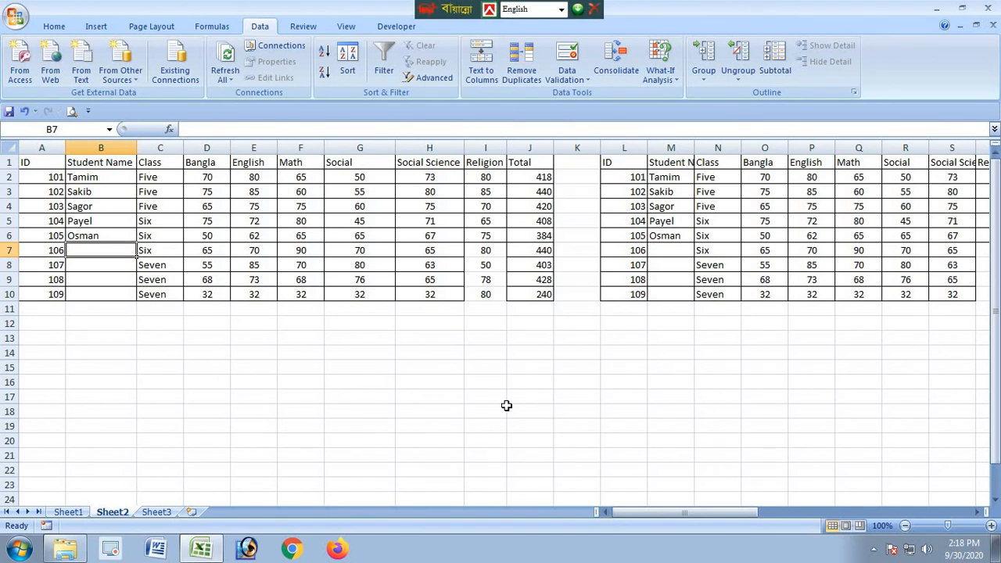
Fill in the missing student names in B7:B10 of the first table.
type("Omor")
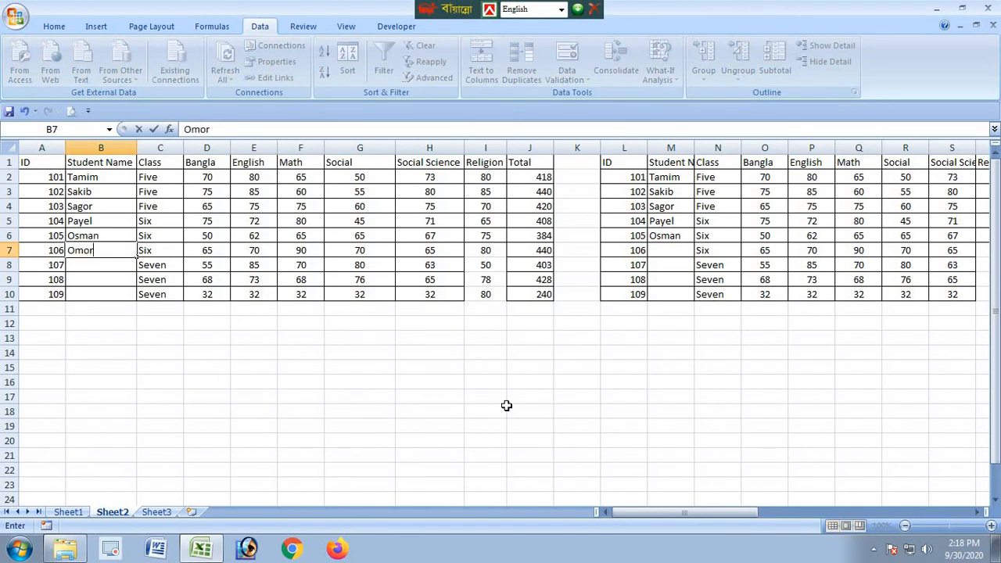
key("Return")
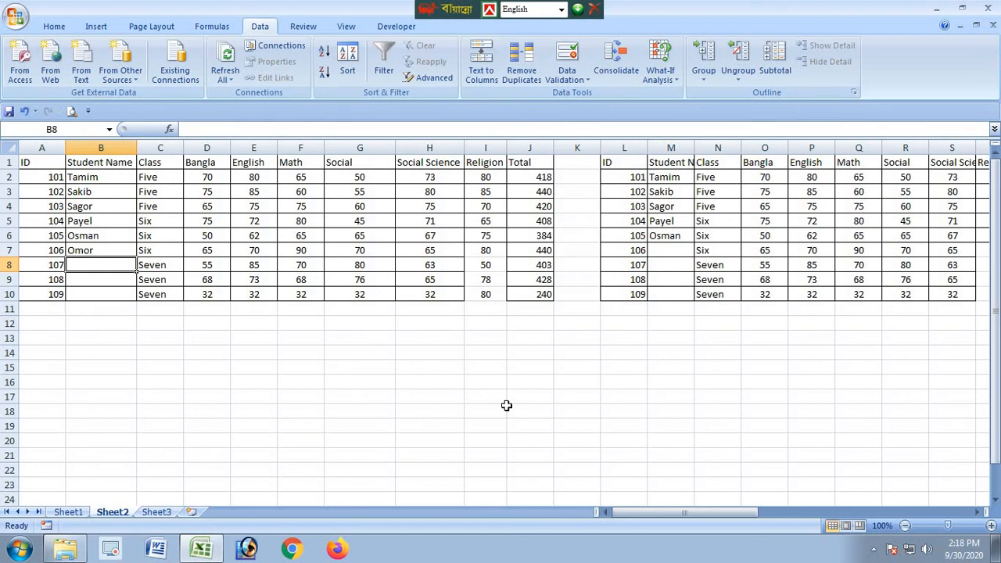
type("Shumi")
key("Return")
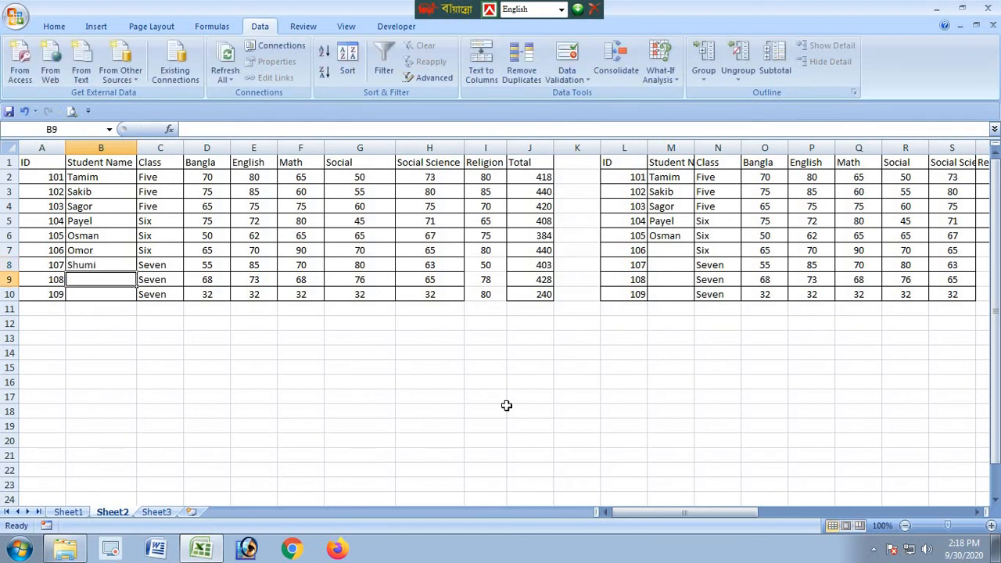
type("Shil")
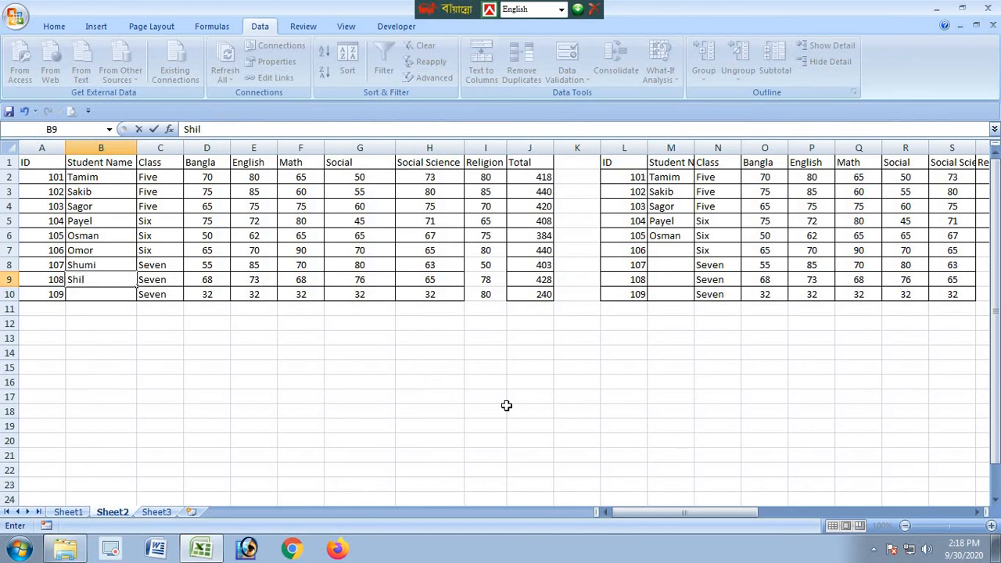
type("pi")
key("Return")
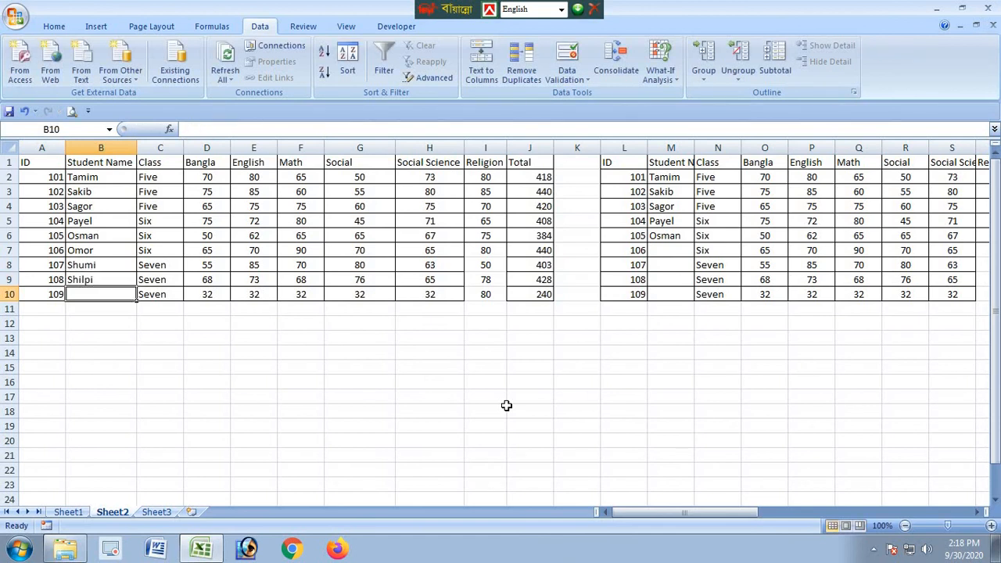
type("Sh")
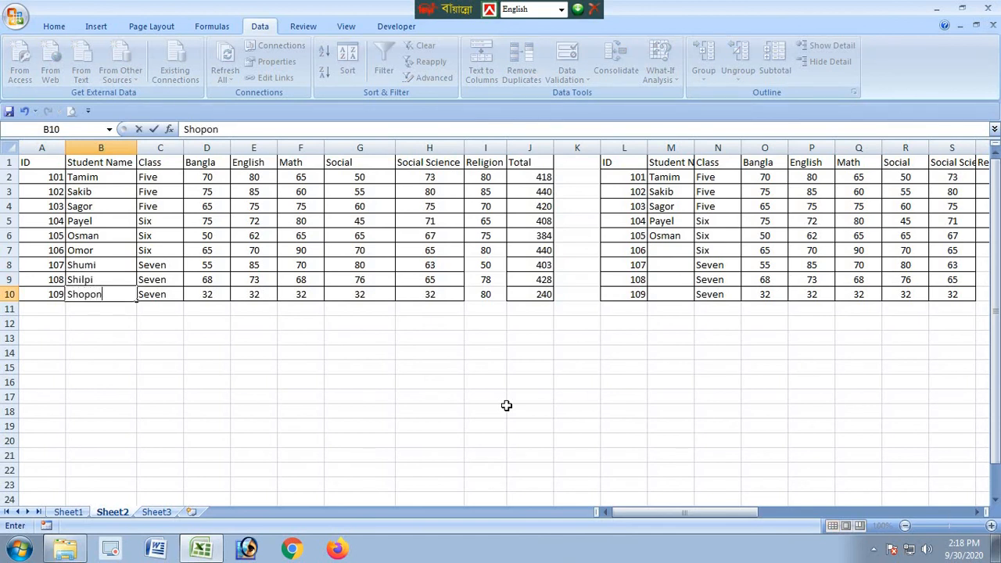
type("opon")
left_click(300, 426)
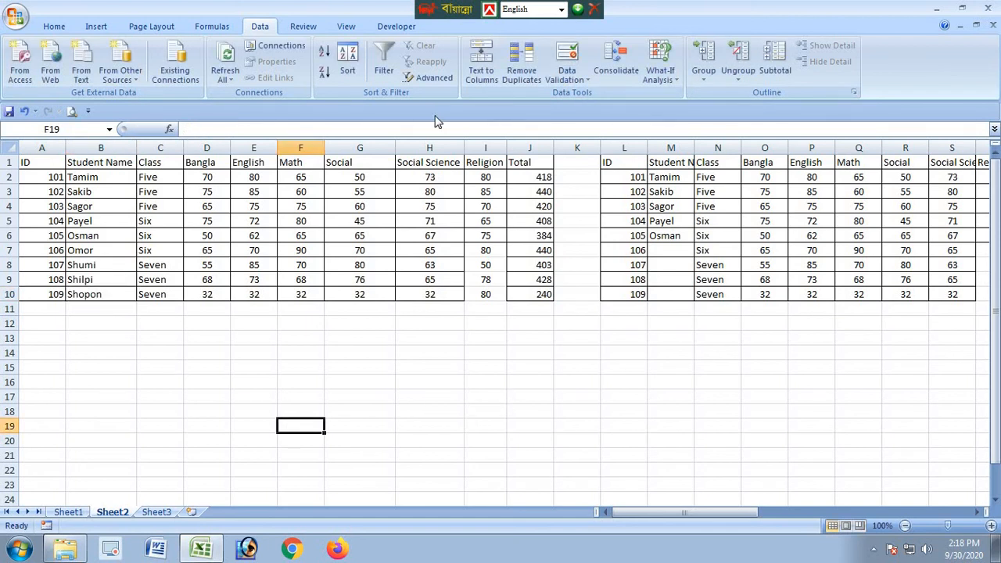
Apply all borders to the Religion marks in I2:I10.
left_click_drag(485, 177, 485, 295)
left_click(54, 26)
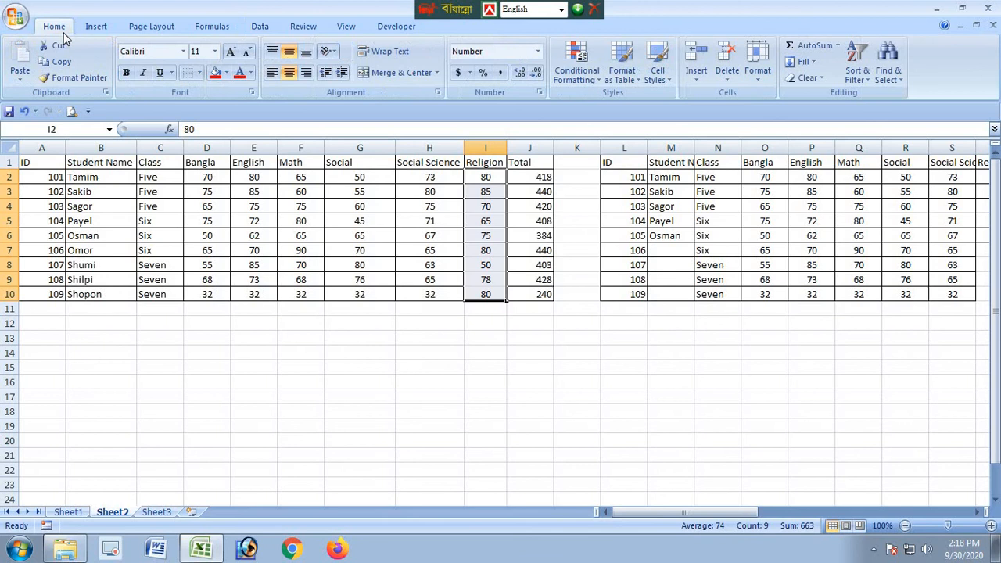
left_click(200, 73)
left_click(225, 189)
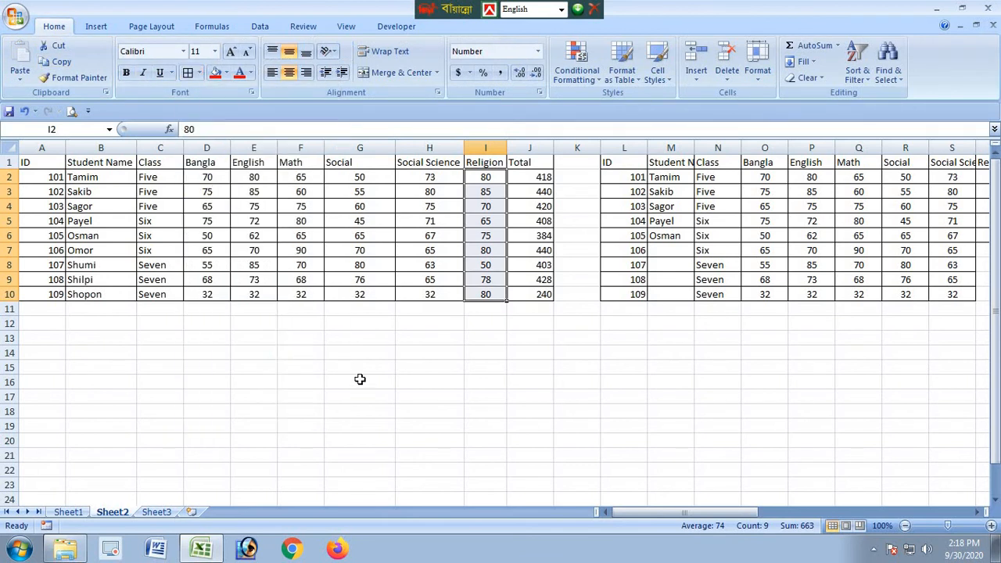
left_click(360, 381)
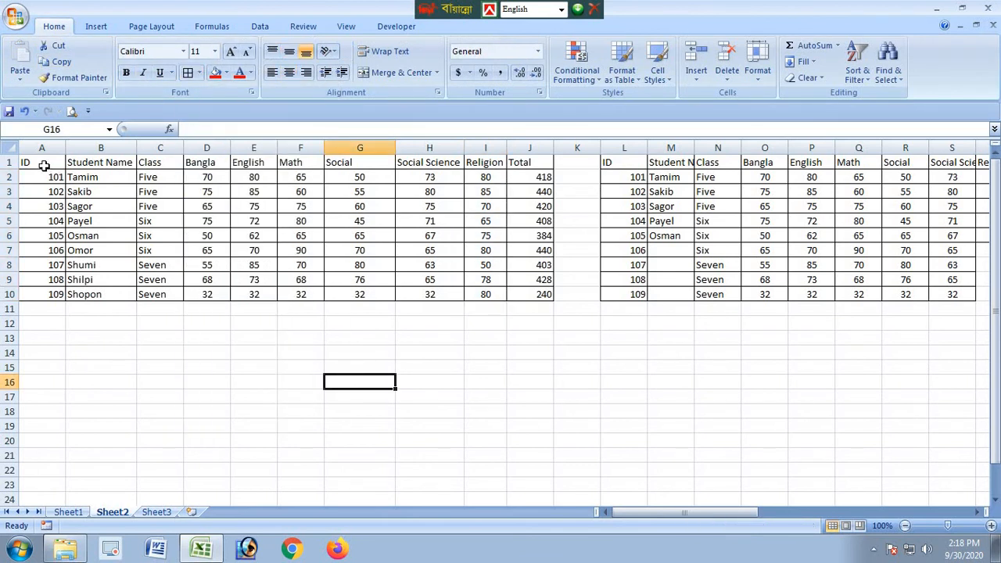
Start Subtotal on the first table A1:J10 and set it to group at each change in Class.
left_click_drag(44, 164, 526, 295)
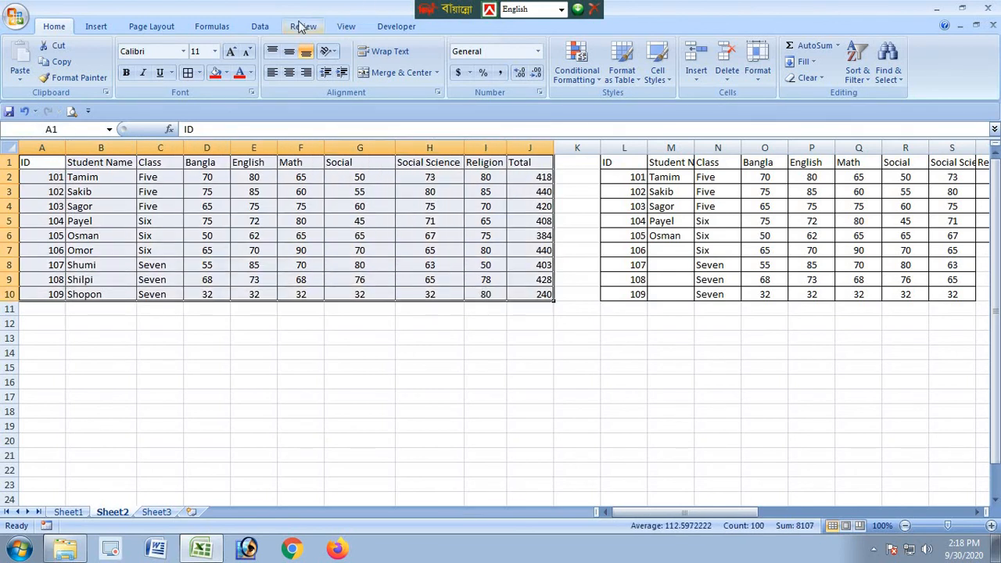
left_click(260, 26)
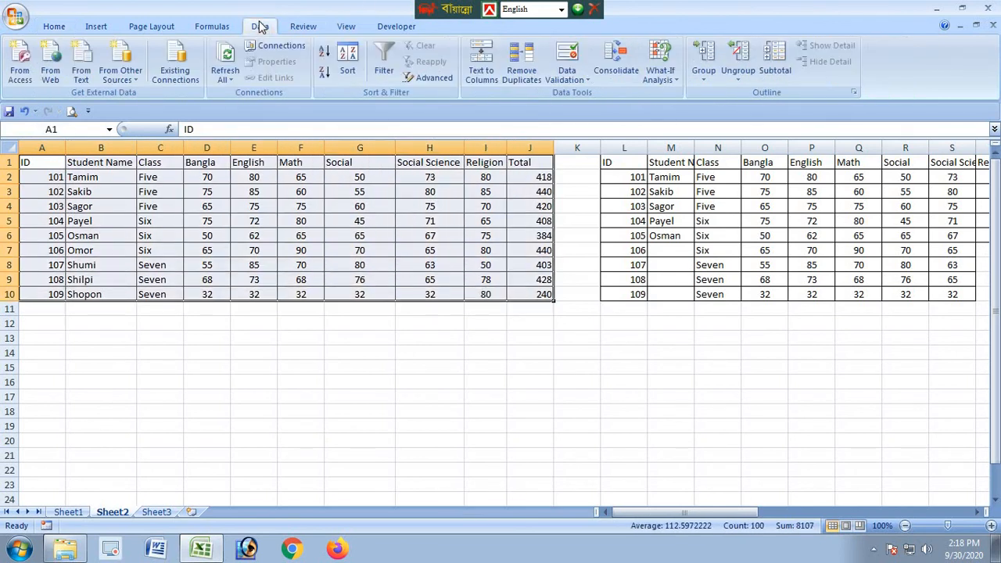
left_click(786, 75)
left_click_drag(535, 36, 638, 115)
left_click_drag(559, 116, 614, 115)
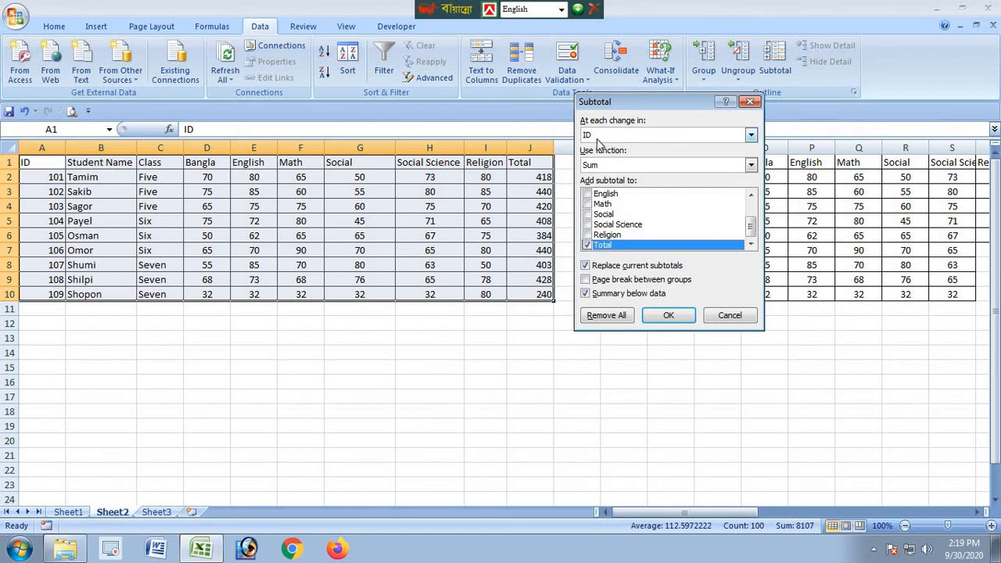
left_click(752, 136)
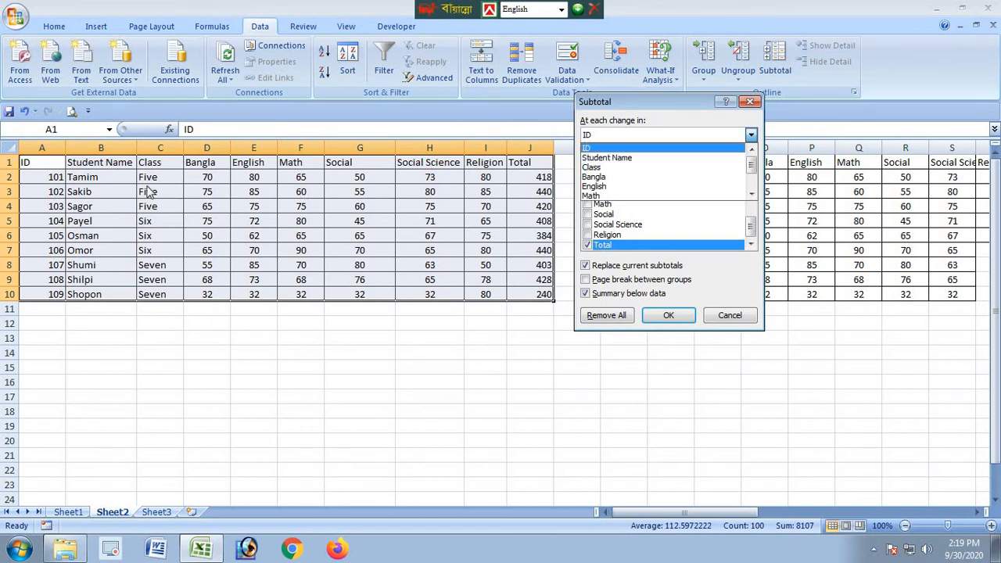
left_click(618, 168)
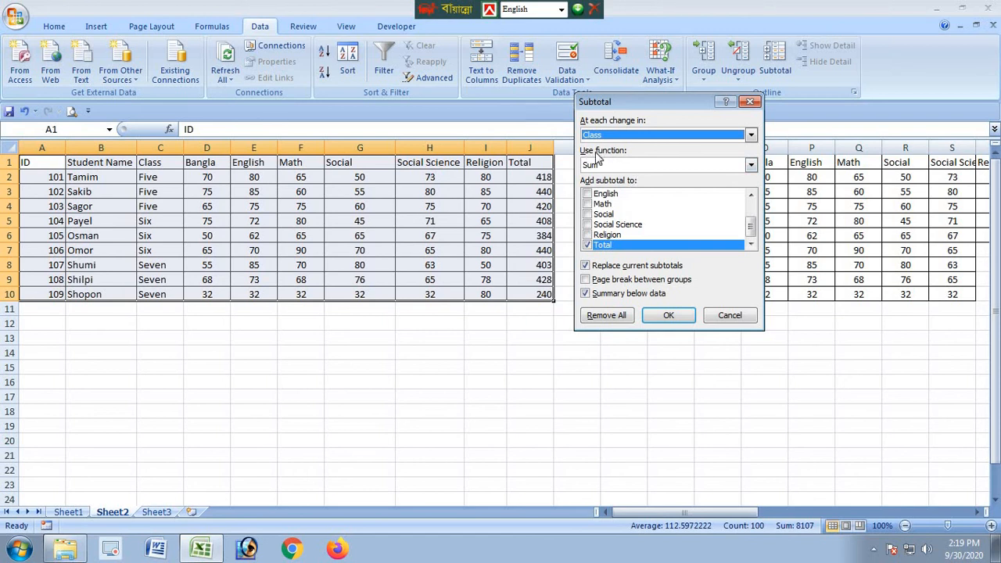
Use the Sum function on the Total column and apply the subtotals to the first table.
left_click(751, 166)
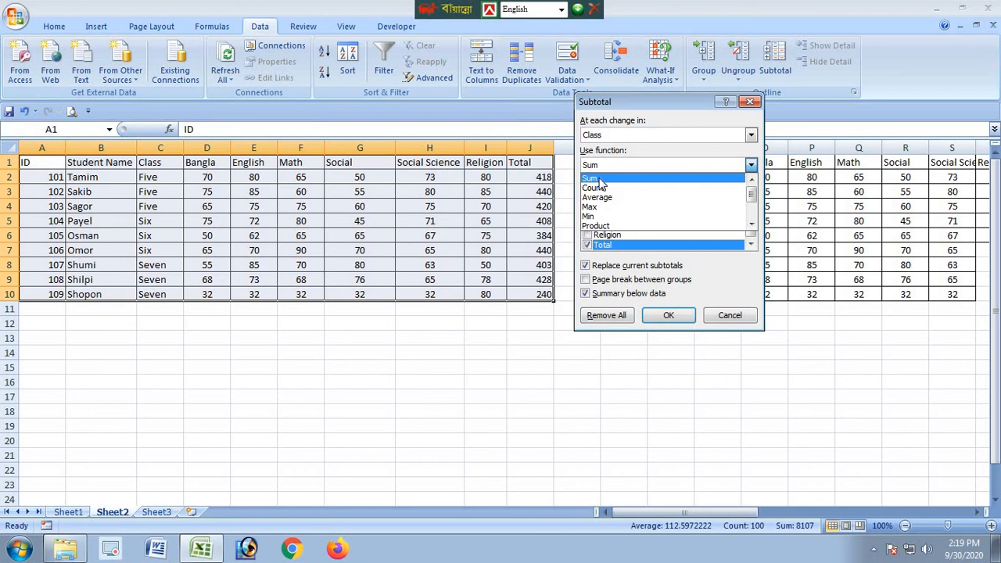
left_click(601, 180)
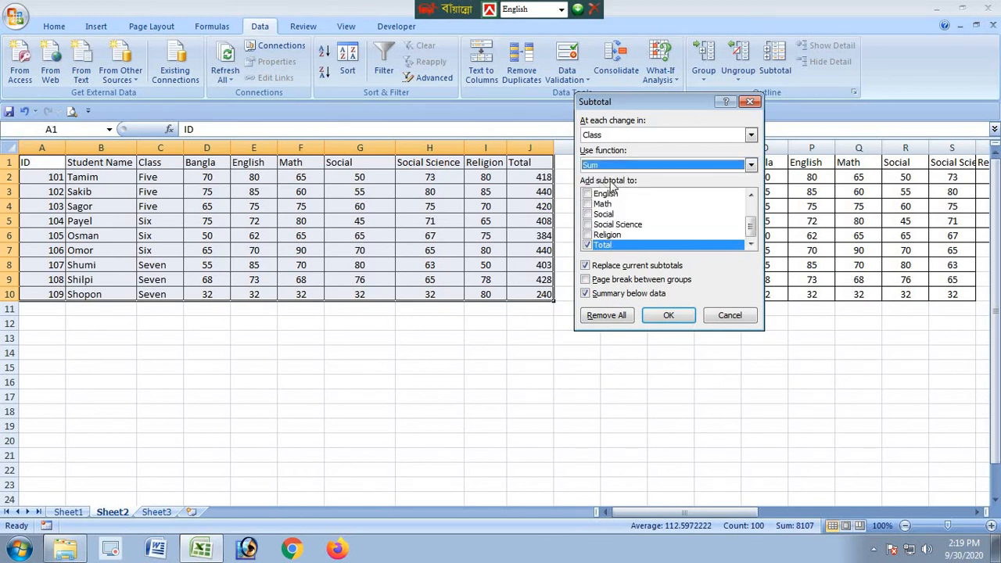
left_click(592, 247)
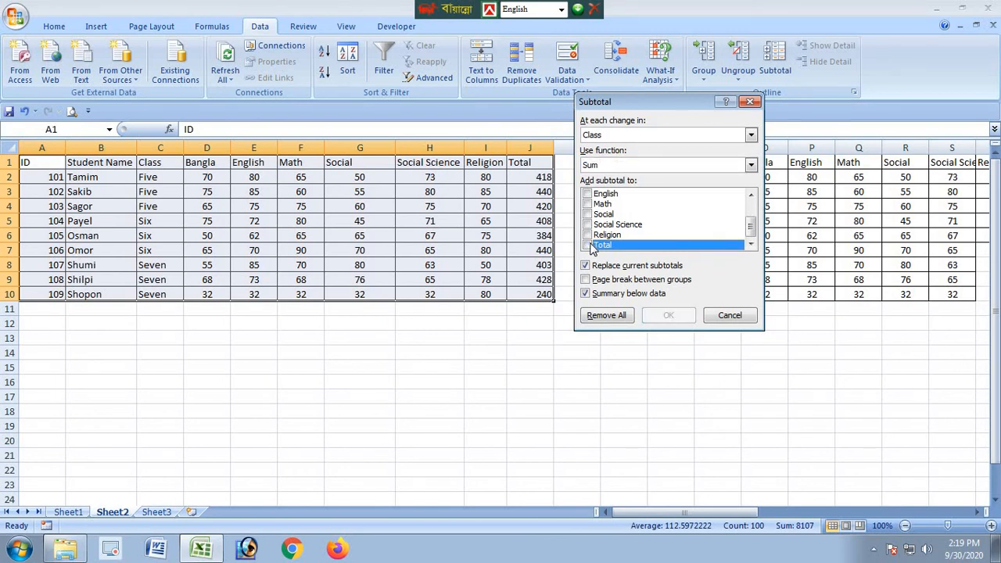
left_click(592, 246)
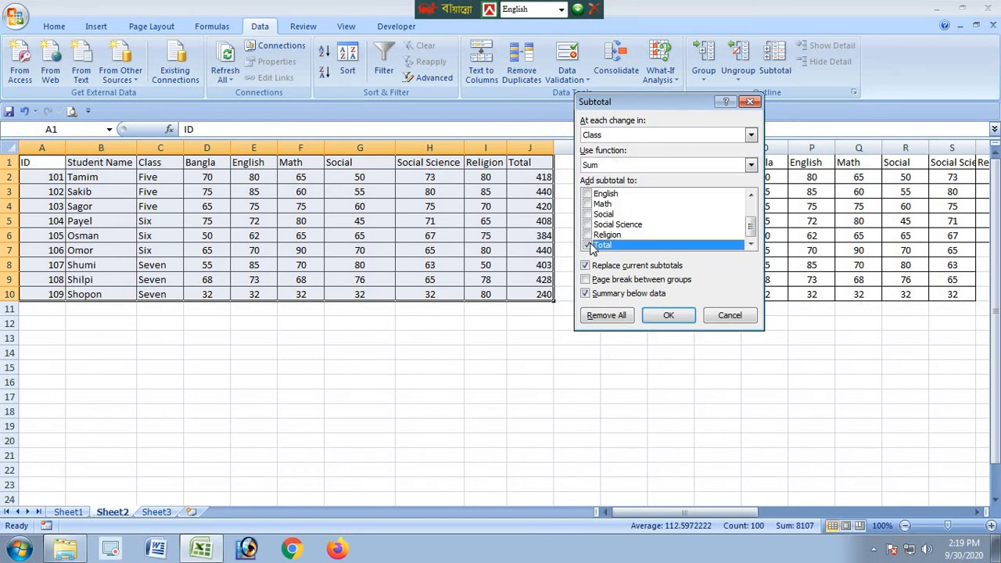
left_click(669, 315)
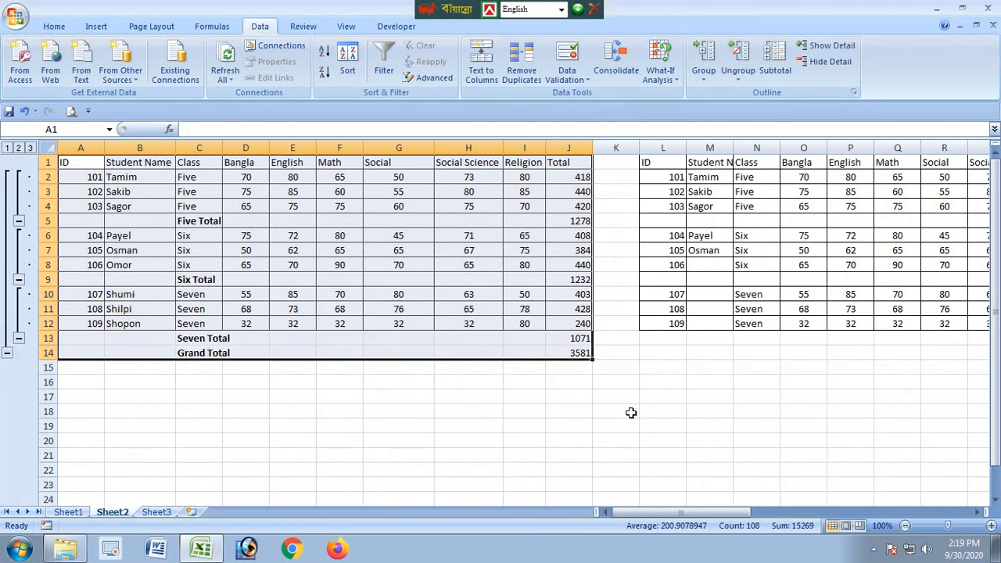
Try to run Subtotal from the empty cell K19.
left_click(630, 424)
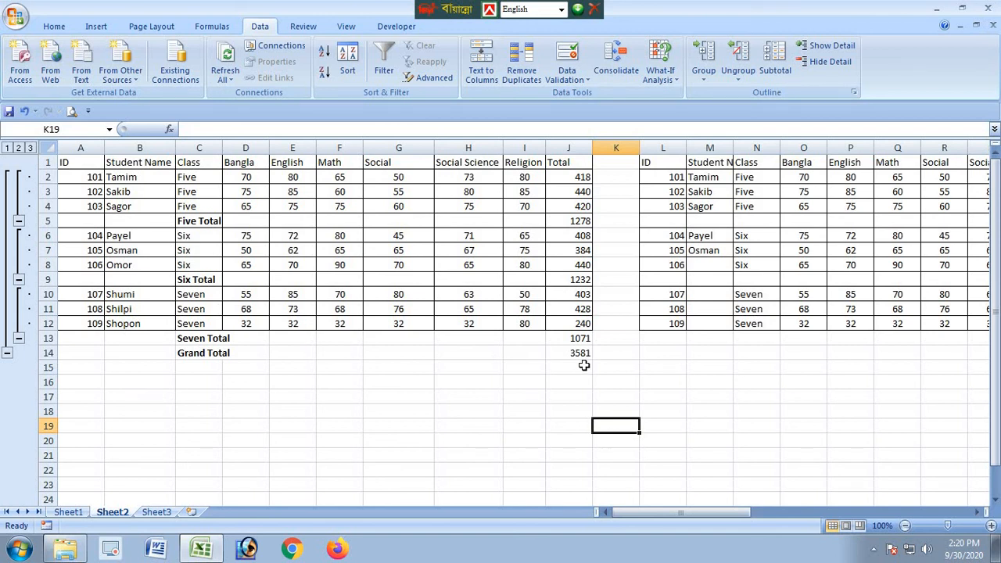
left_click(771, 74)
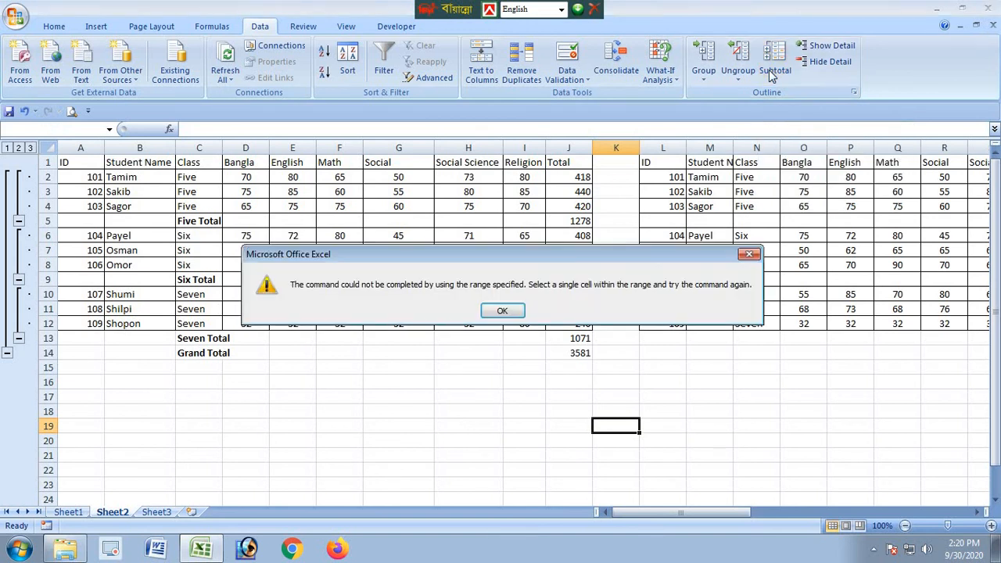
left_click(756, 255)
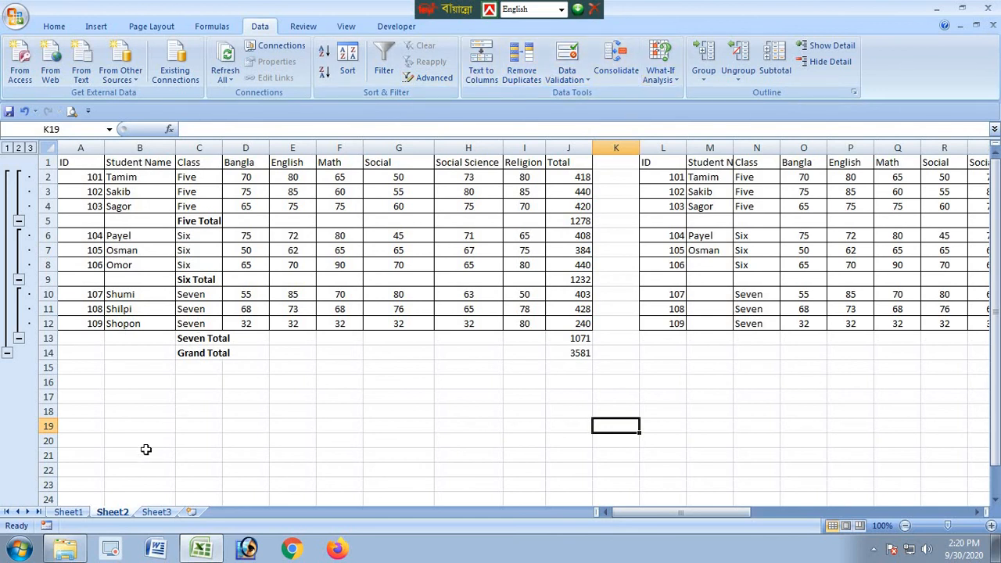
Go back to the Student Result Sheet on Sheet1.
left_click(67, 512)
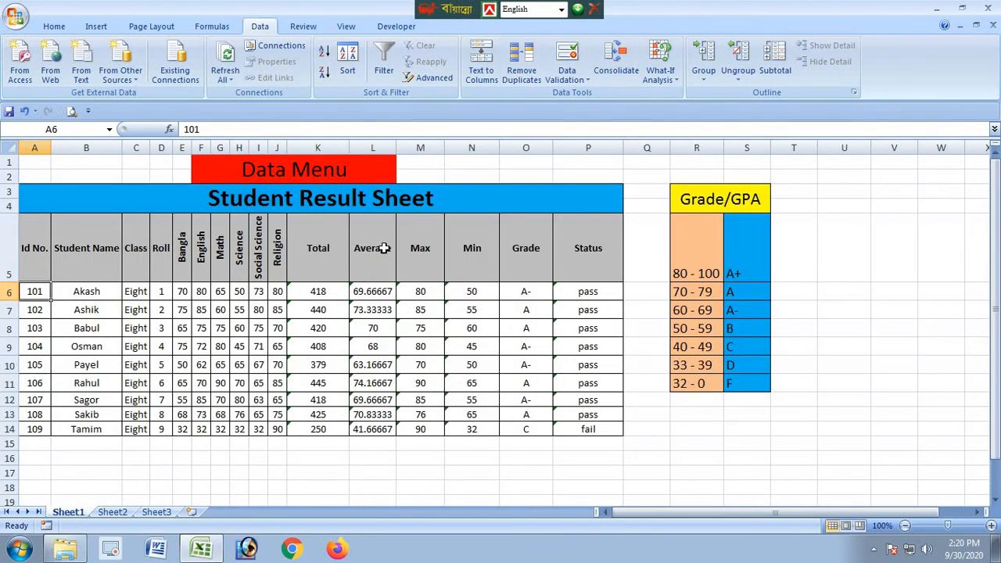